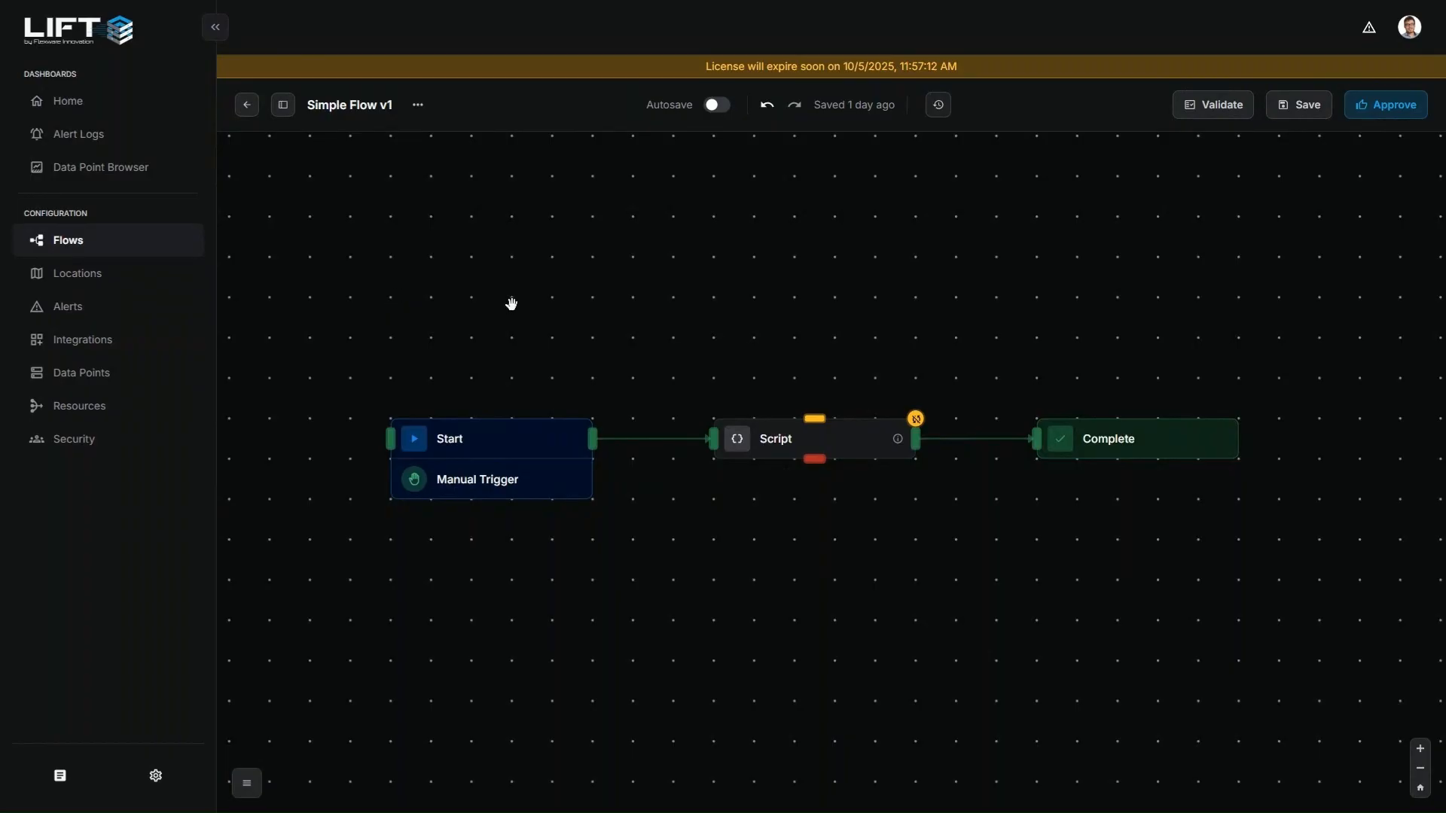
Inspect the details of the flow's Start and Complete tasks, closing each one after viewing
click(512, 446)
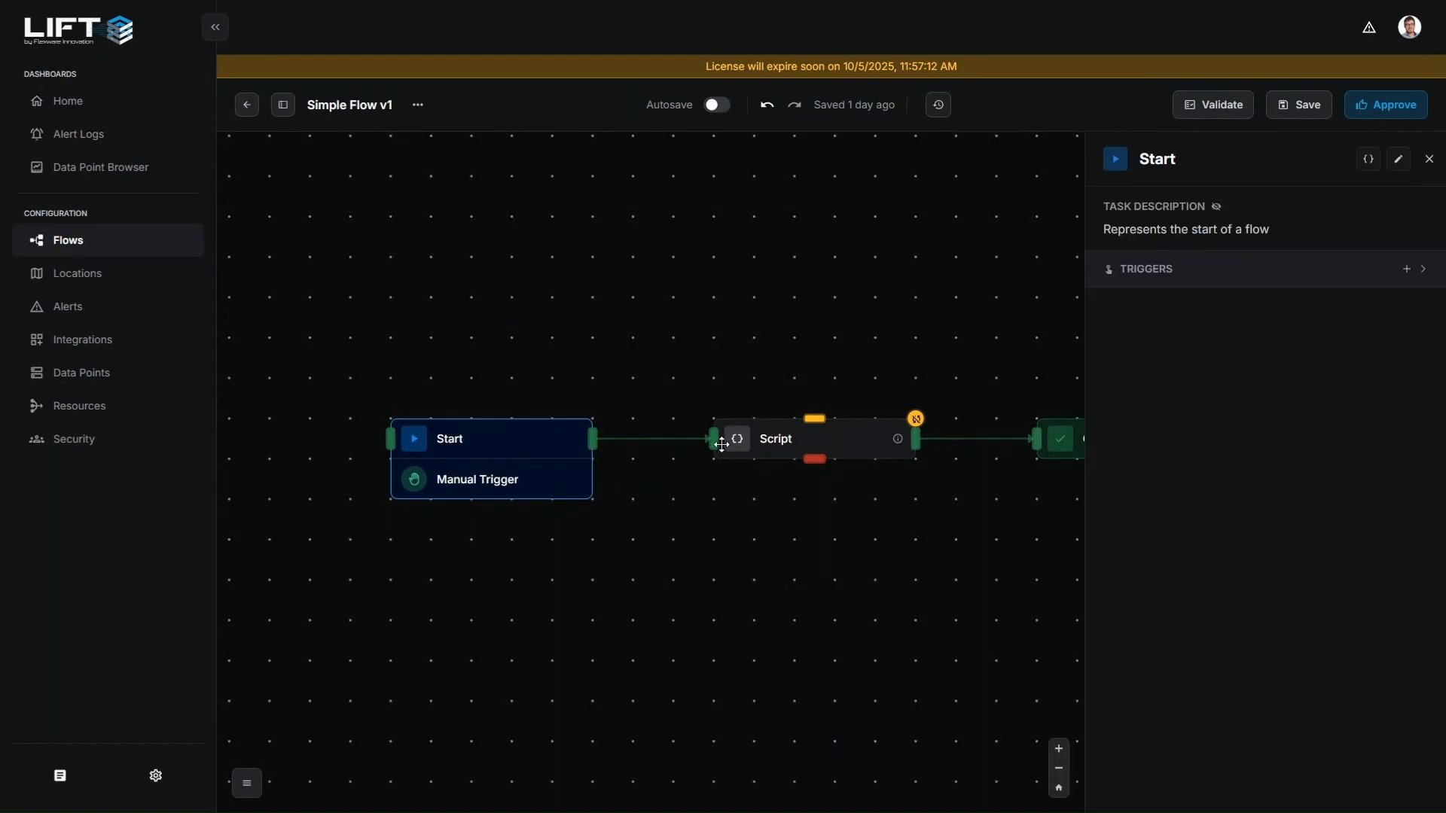
click(728, 389)
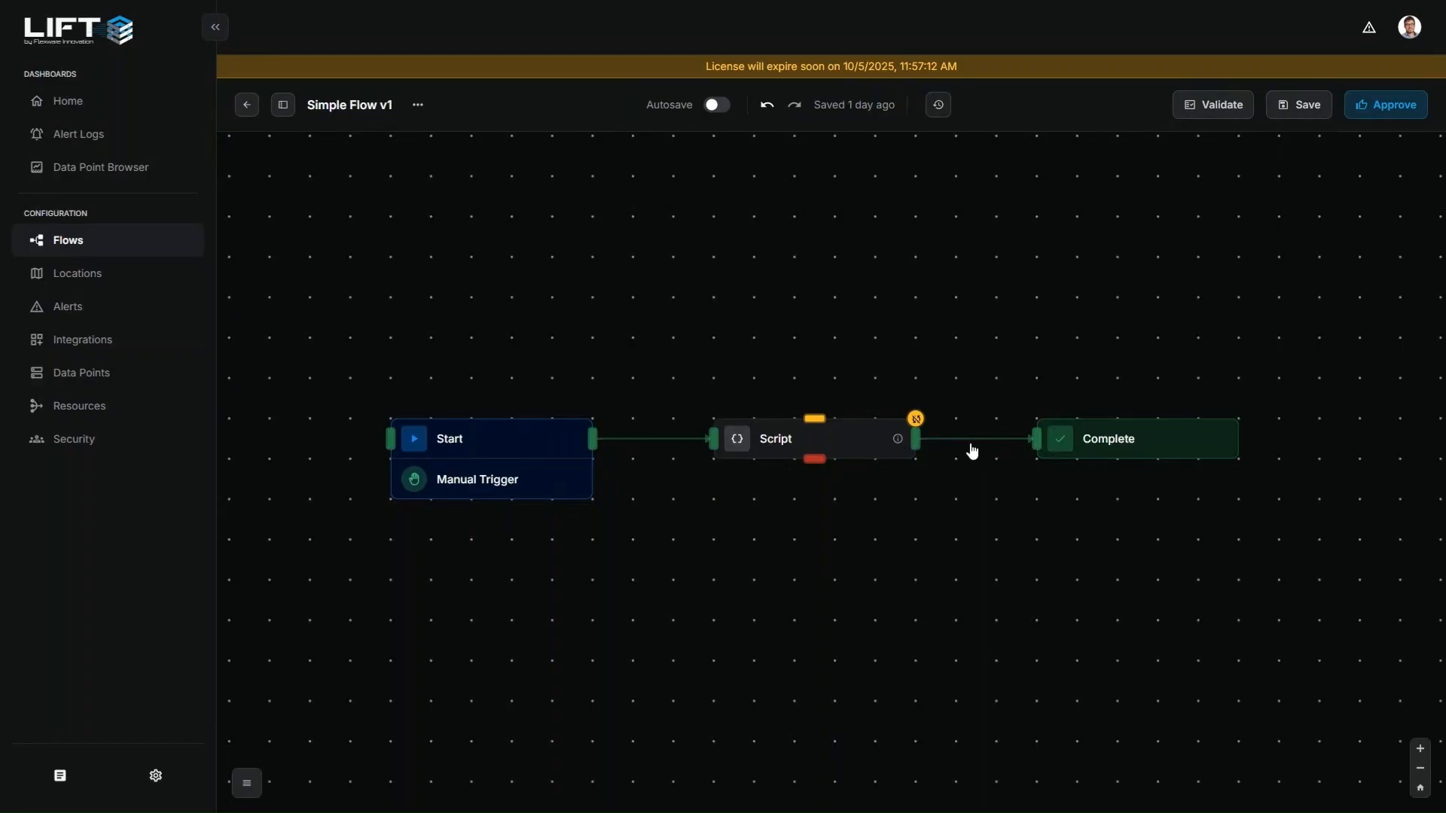
click(1063, 442)
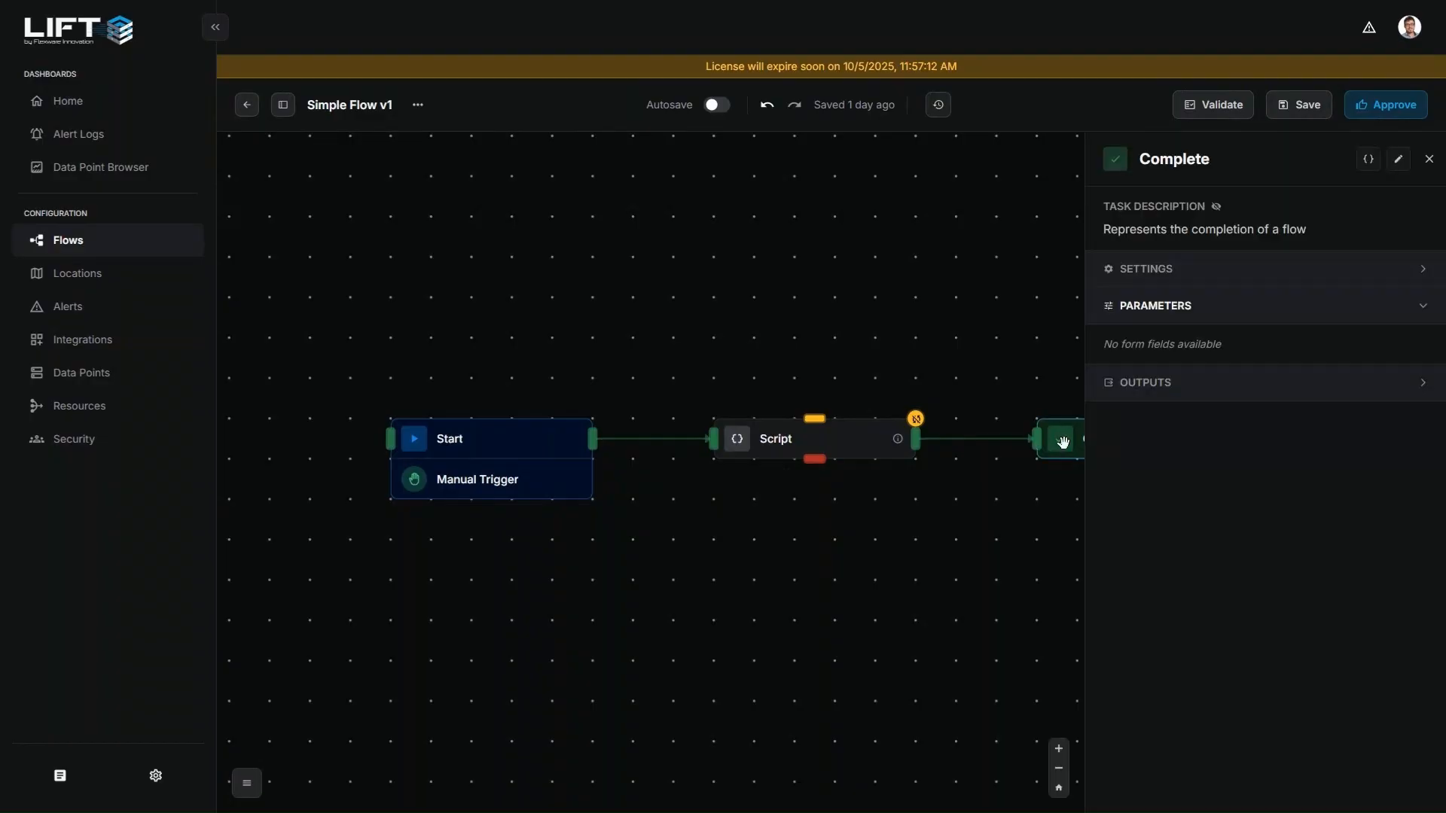
click(788, 309)
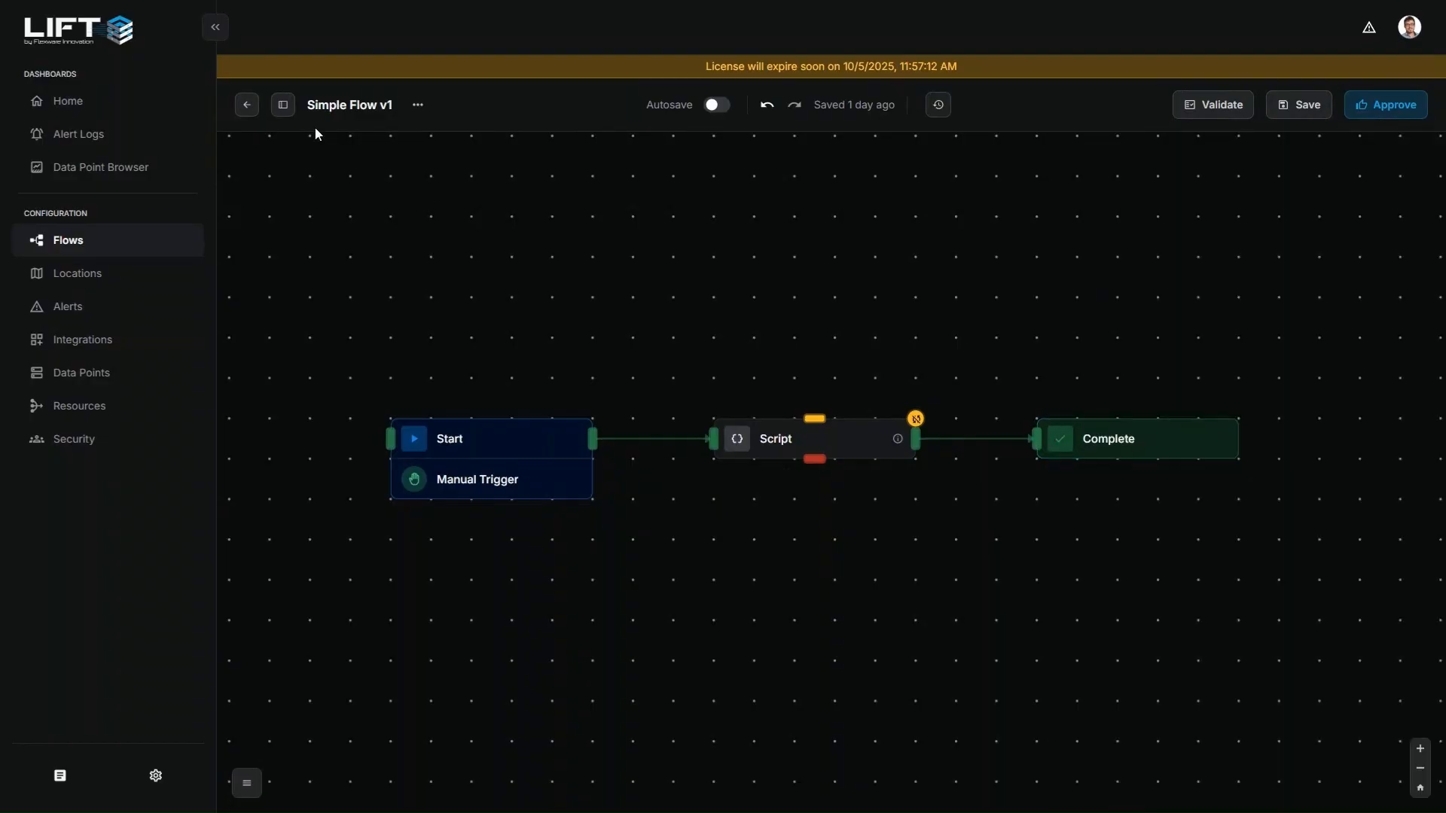
Show the task library and look through its categories from Structure and Core down to the MiR, OTTO Motors and WLED integrations
click(283, 104)
scroll(414, 394, up, 5)
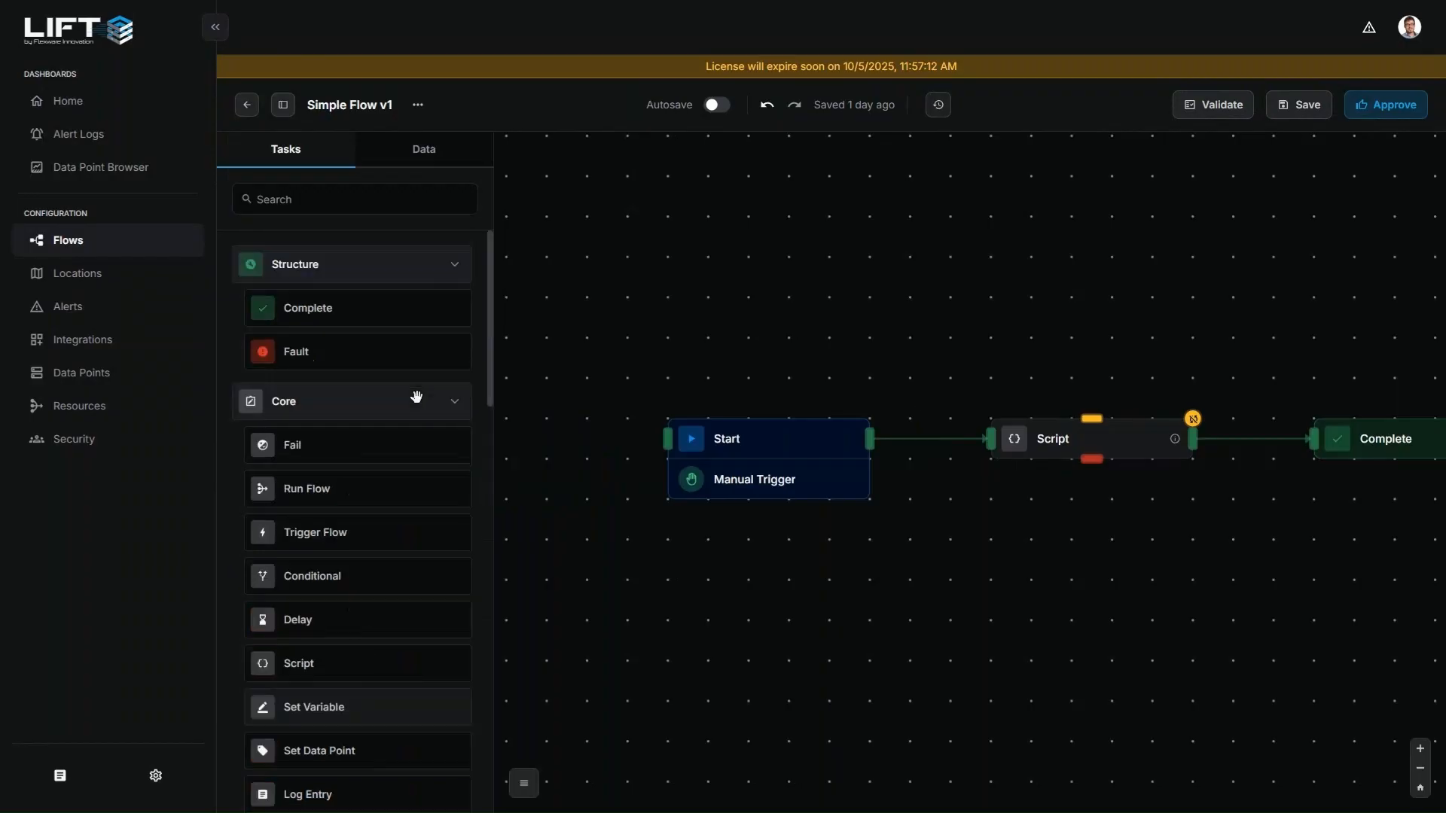
scroll(755, 332, down, 3)
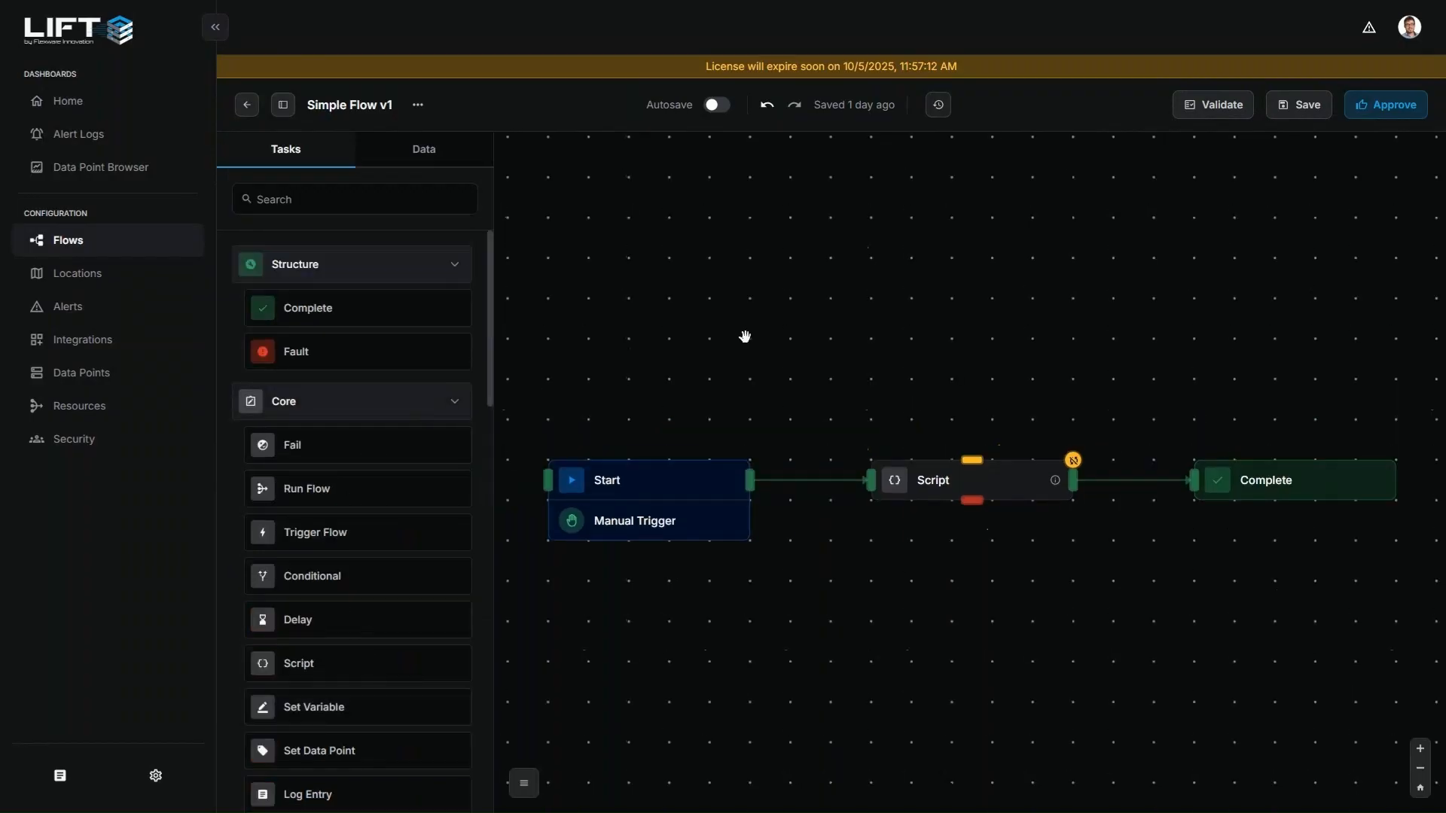
drag(703, 332, 728, 329)
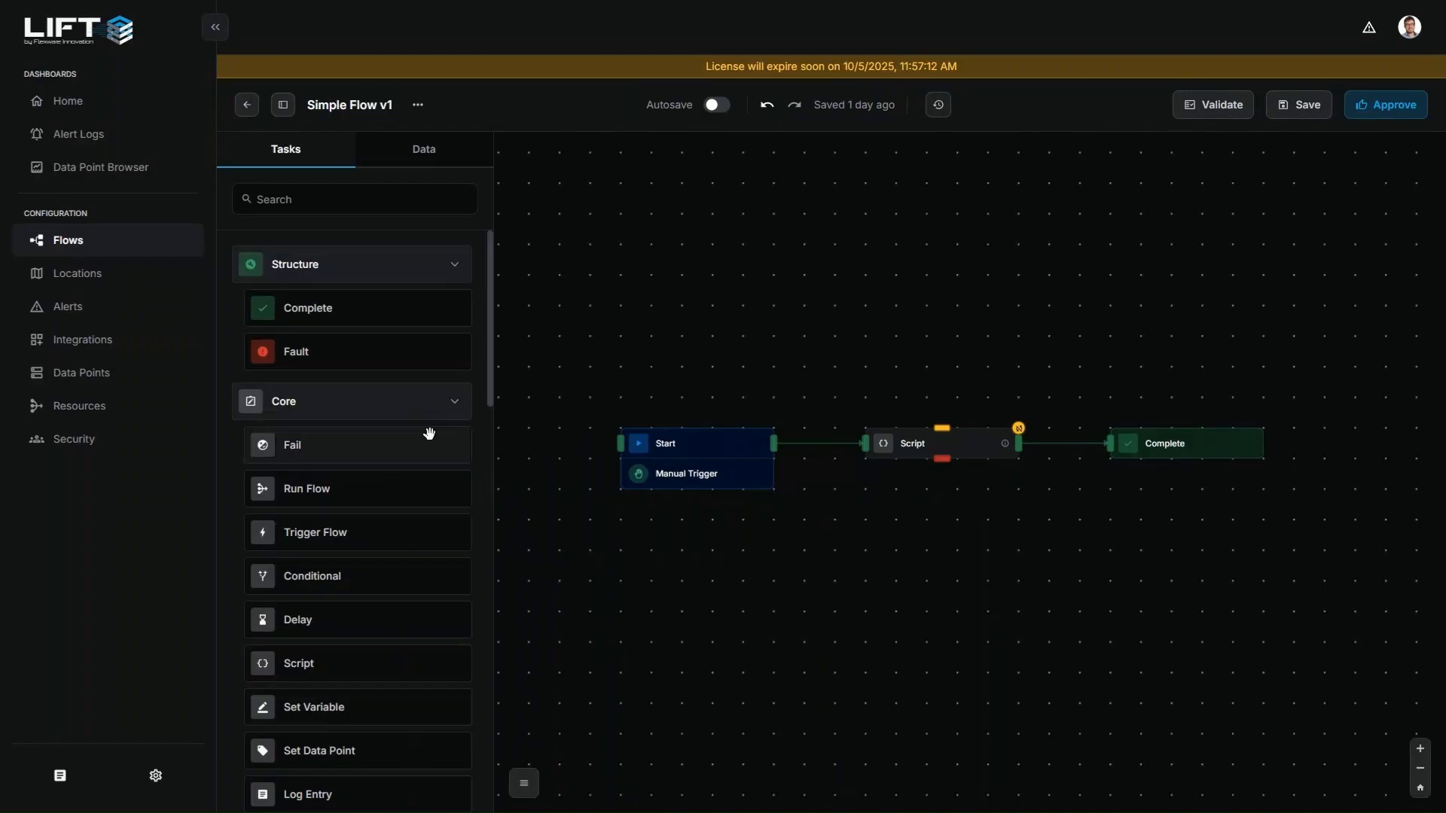
scroll(427, 427, down, 2)
scroll(427, 427, up, 1)
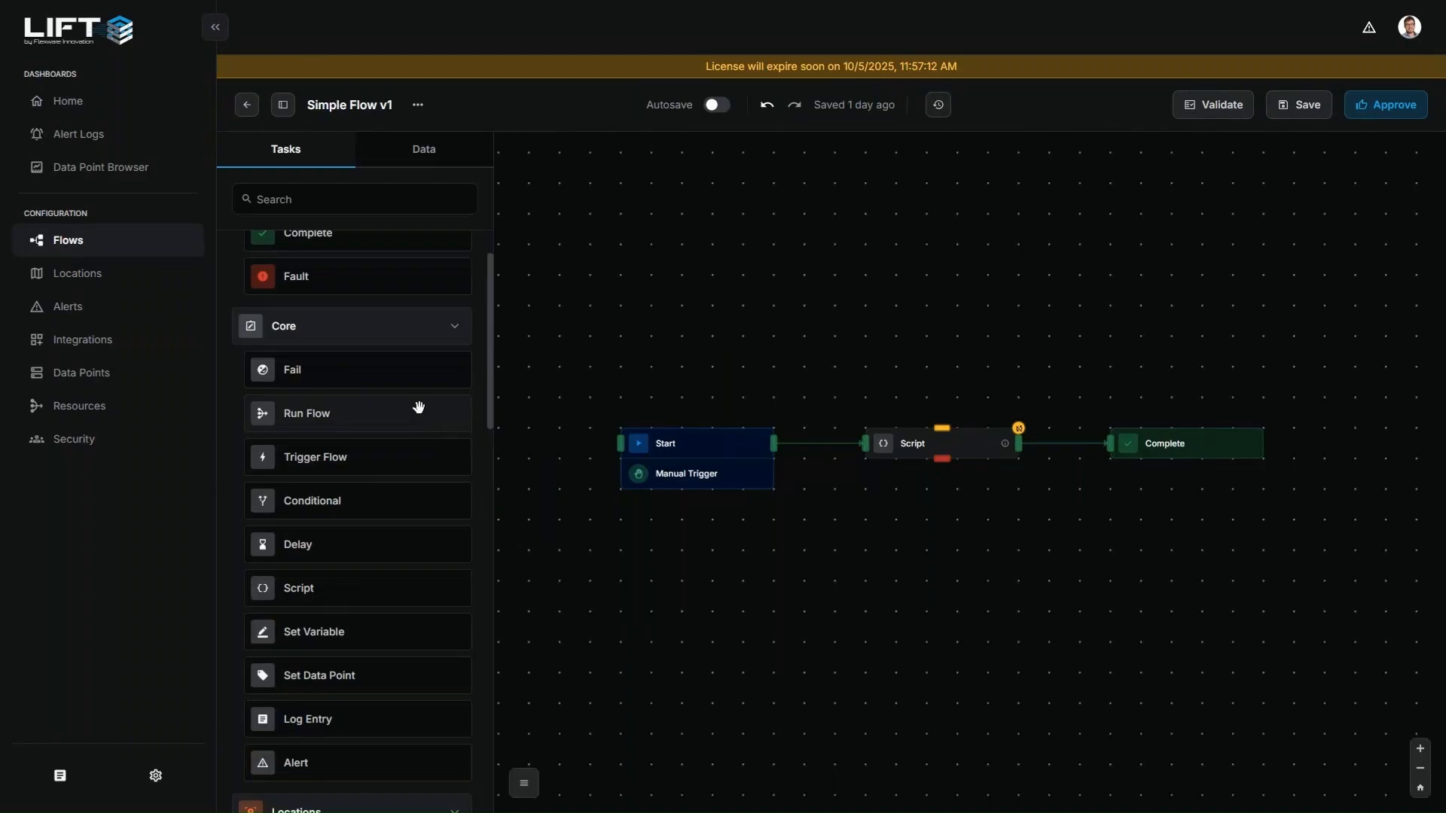
scroll(418, 407, down, 10)
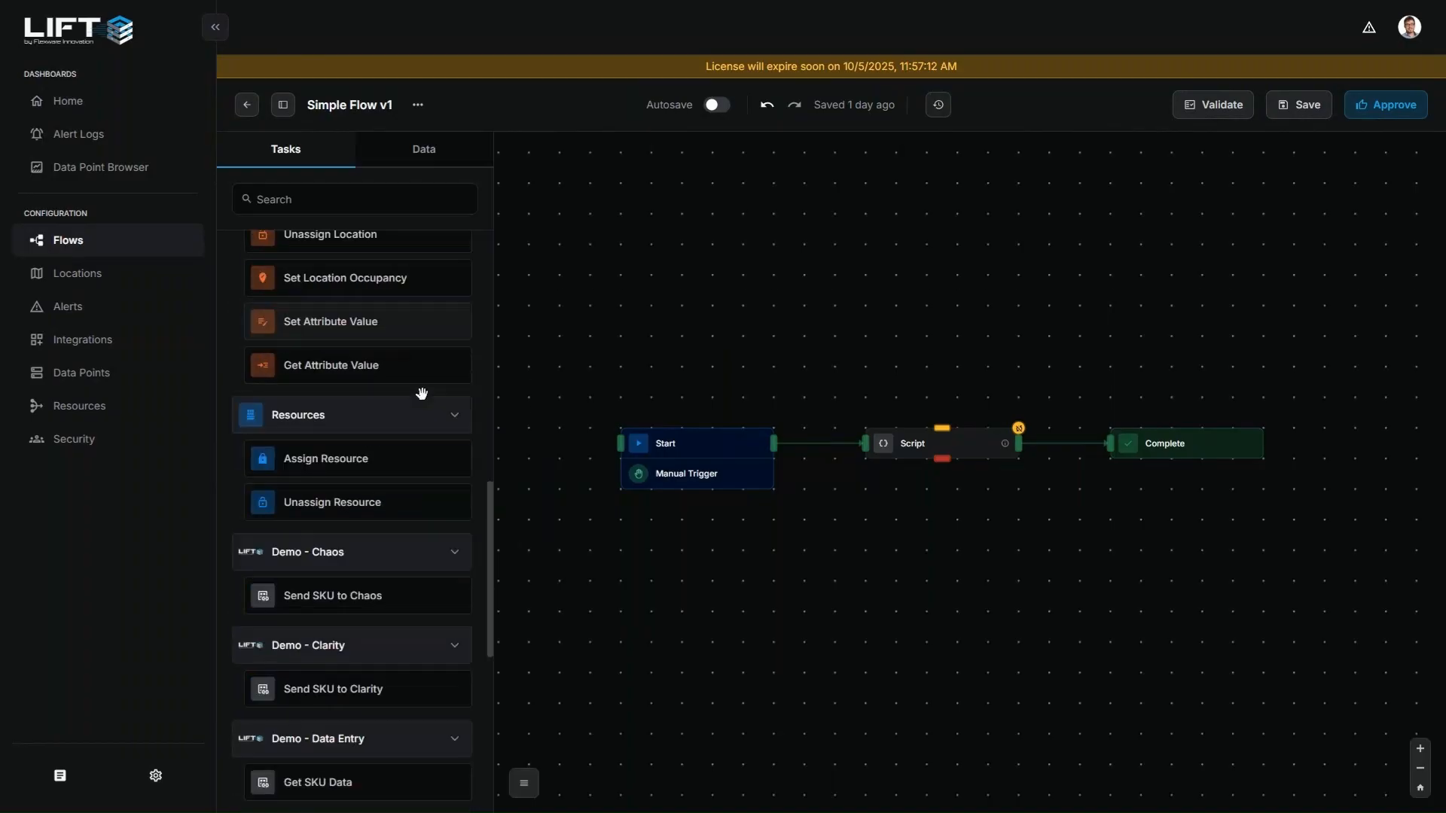
scroll(422, 393, down, 7)
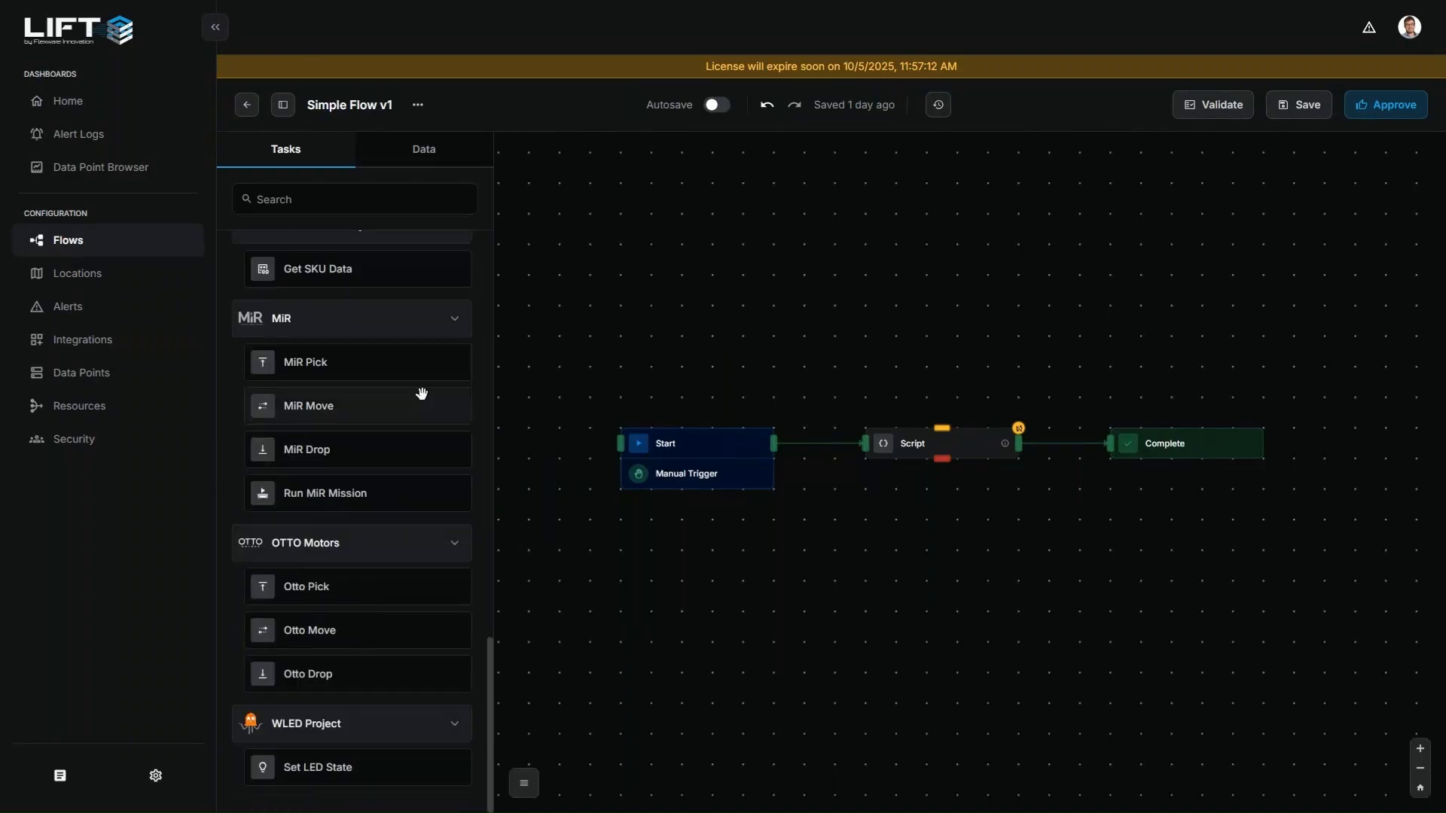
scroll(422, 393, up, 3)
scroll(423, 405, up, 9)
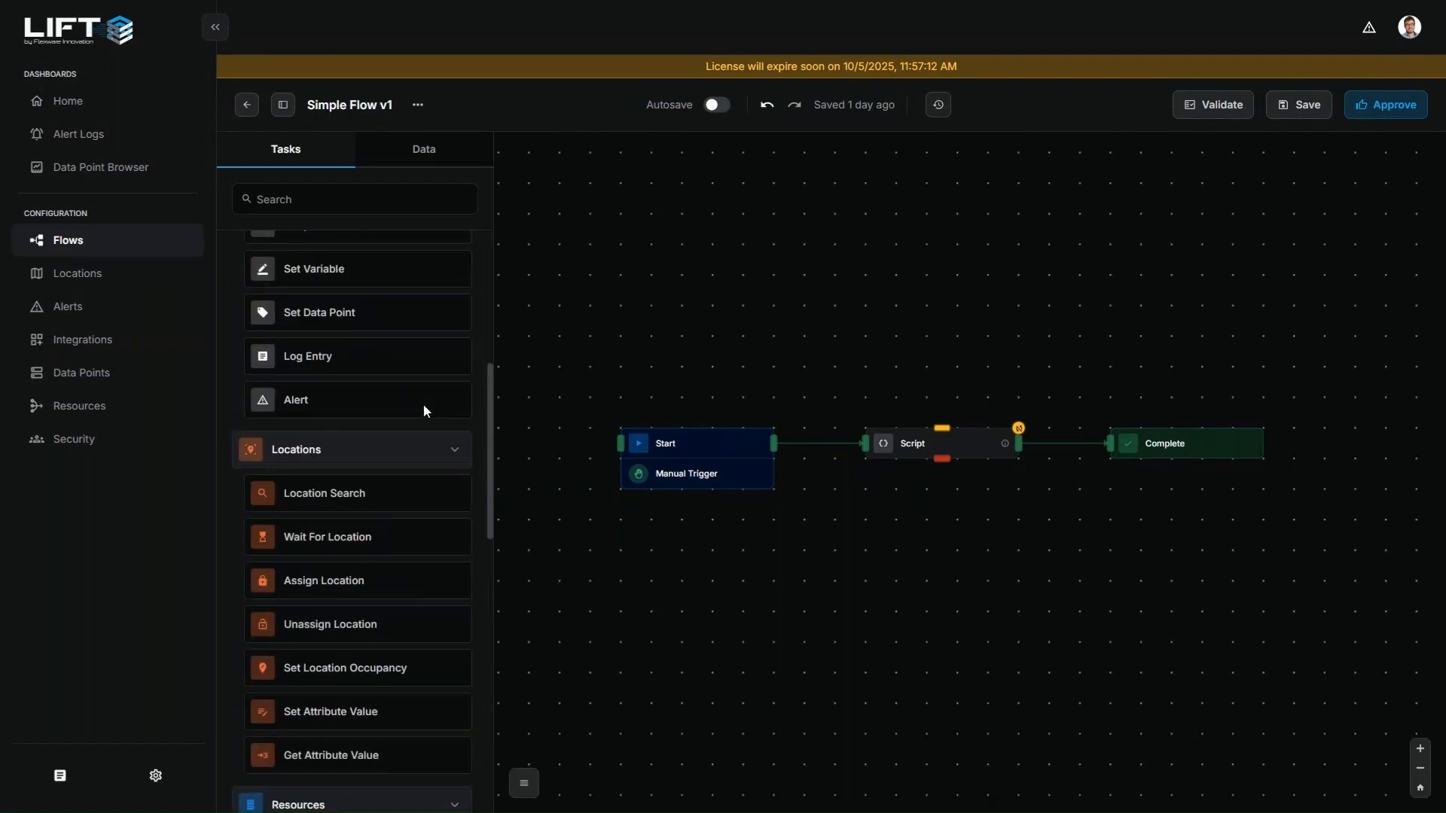
scroll(423, 406, up, 4)
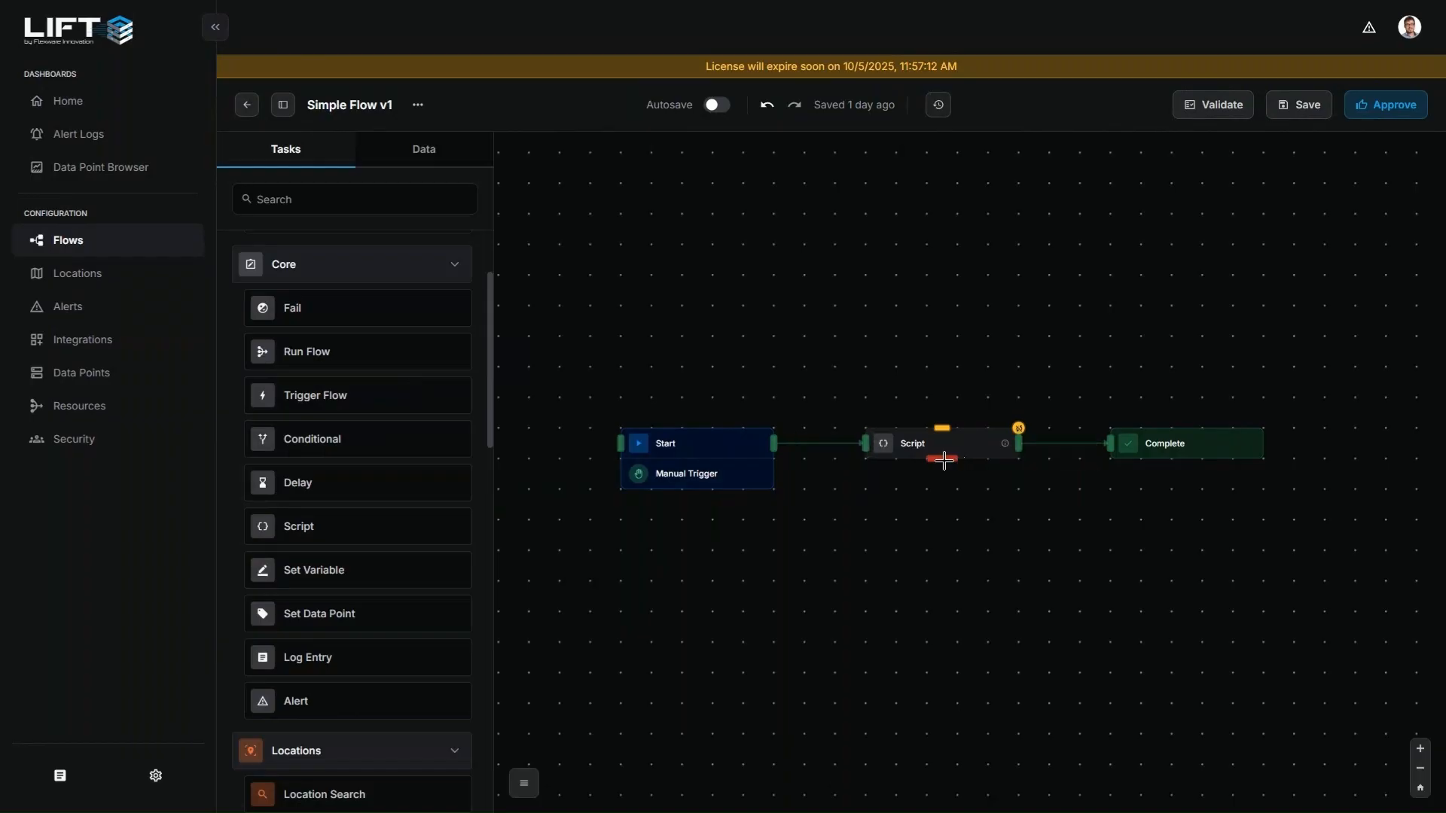
Replace the Script task with a Conditional task, connecting Start to its input and its IF output to Complete
drag(941, 459, 806, 326)
drag(349, 437, 902, 444)
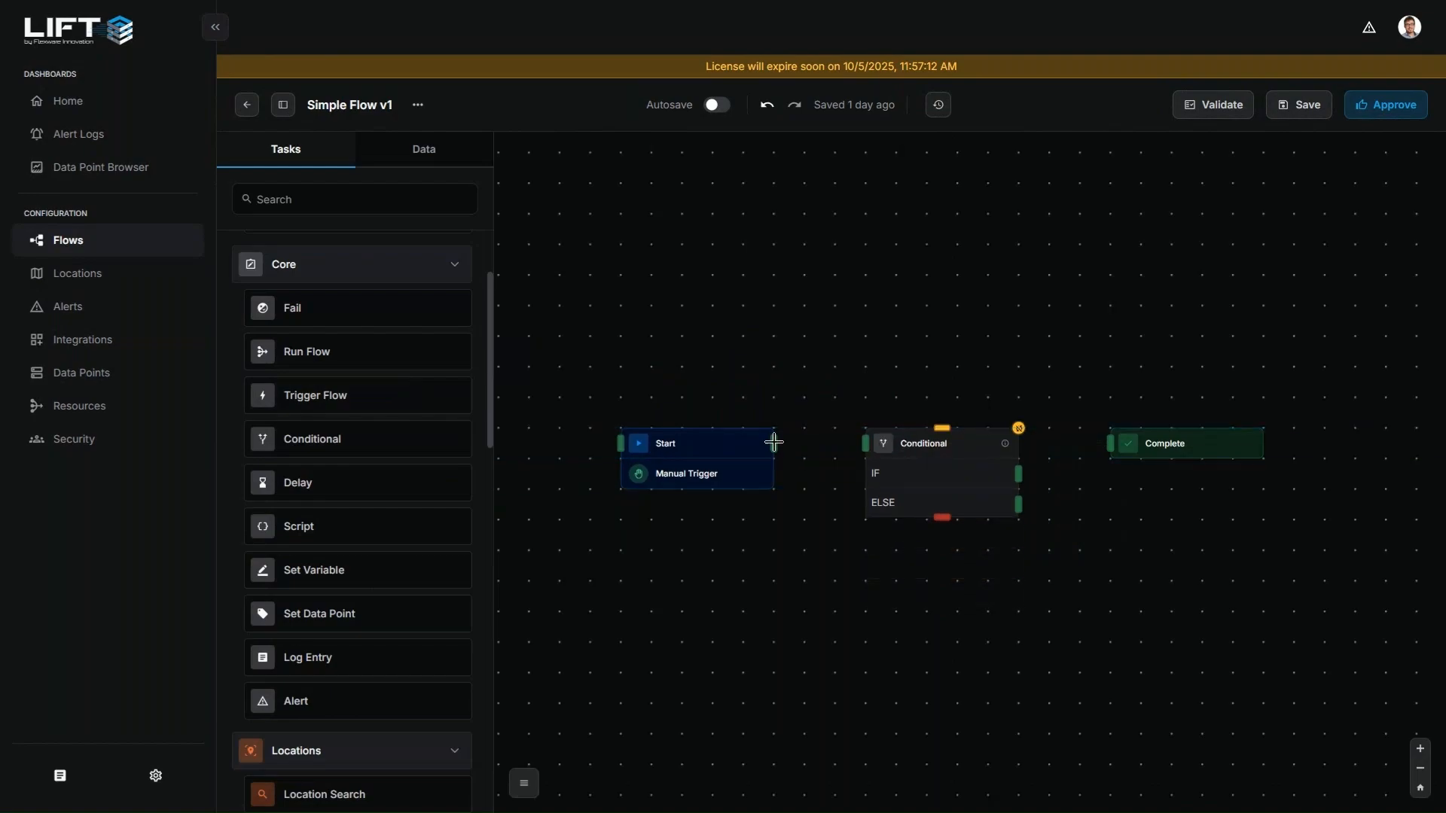
drag(774, 442, 866, 443)
drag(1031, 464, 1109, 444)
drag(1018, 503, 1145, 503)
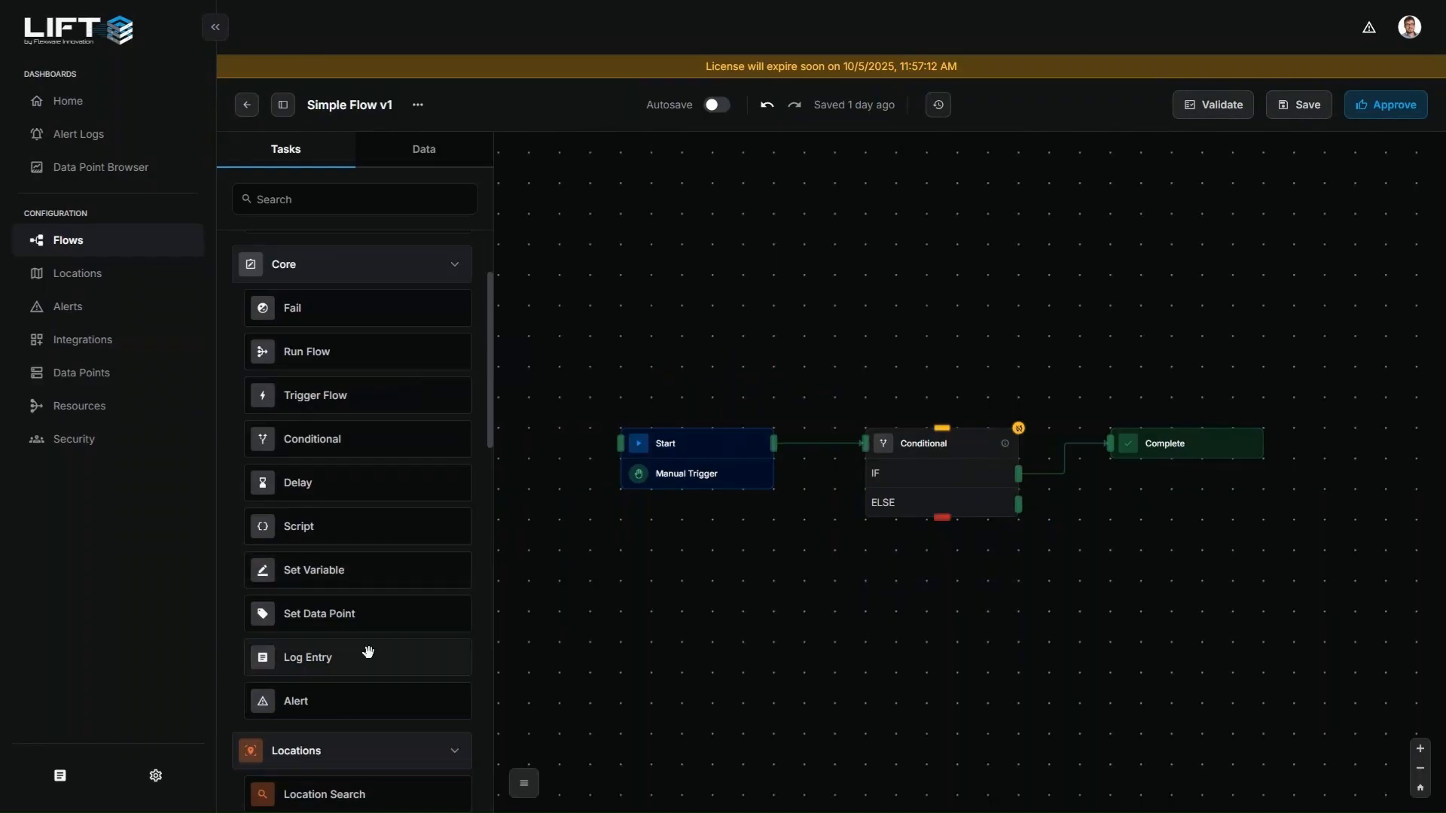
Add a Log Entry task and an Alert task below Complete, and connect the Conditional's red output to both
drag(369, 652, 1119, 566)
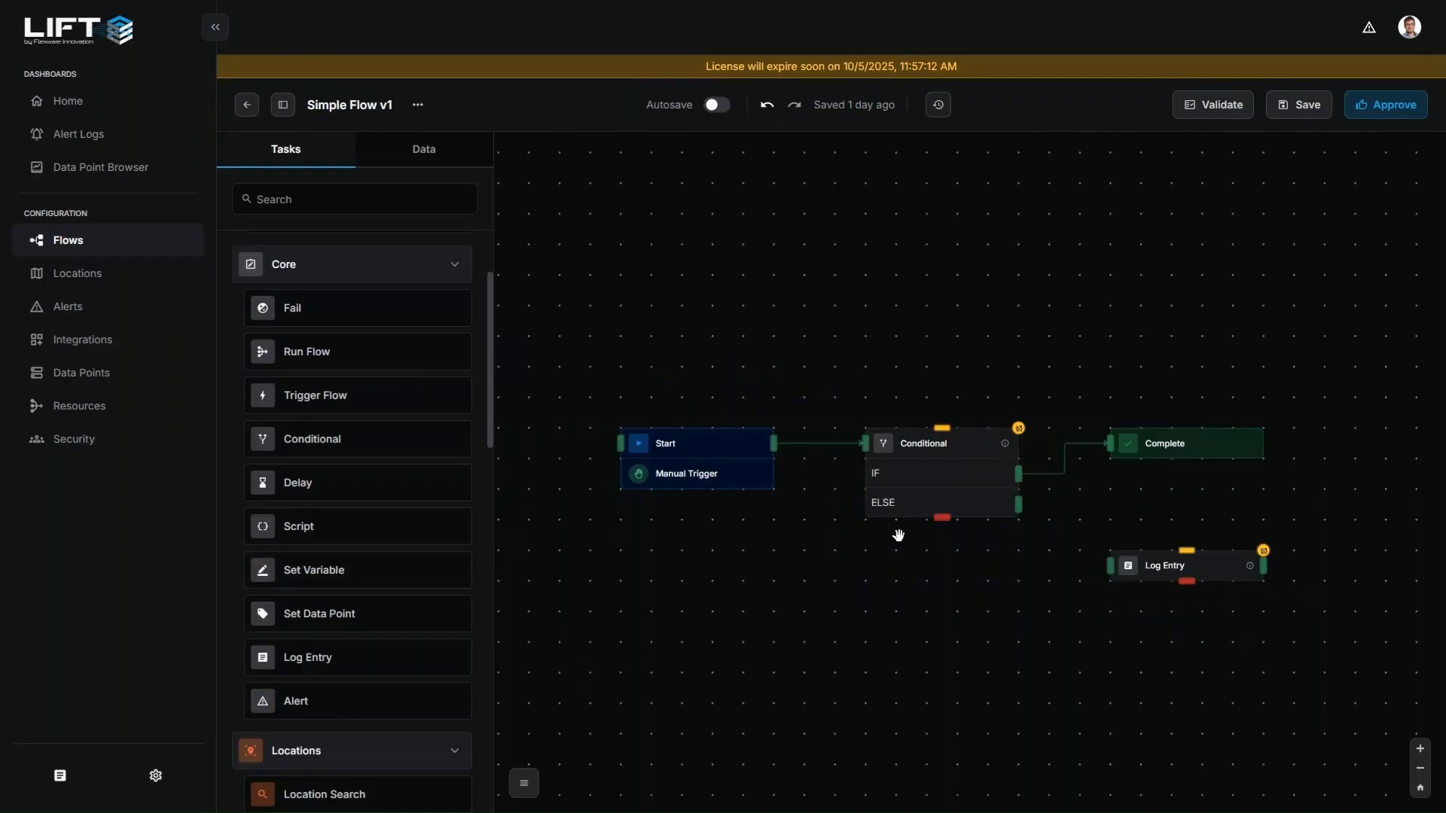
drag(943, 517, 1105, 566)
drag(319, 693, 1123, 628)
click(944, 521)
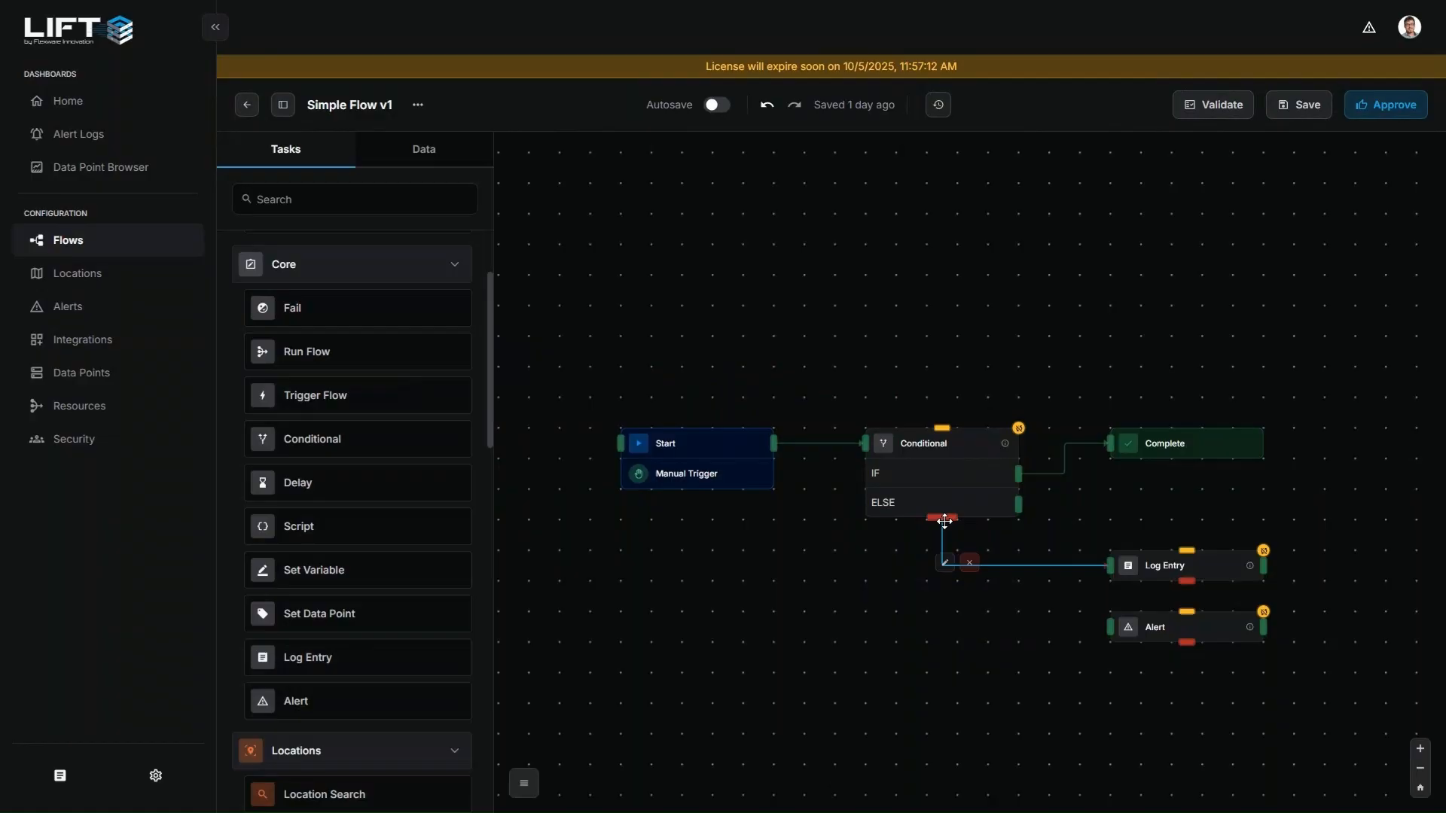
drag(944, 521, 1109, 628)
click(864, 683)
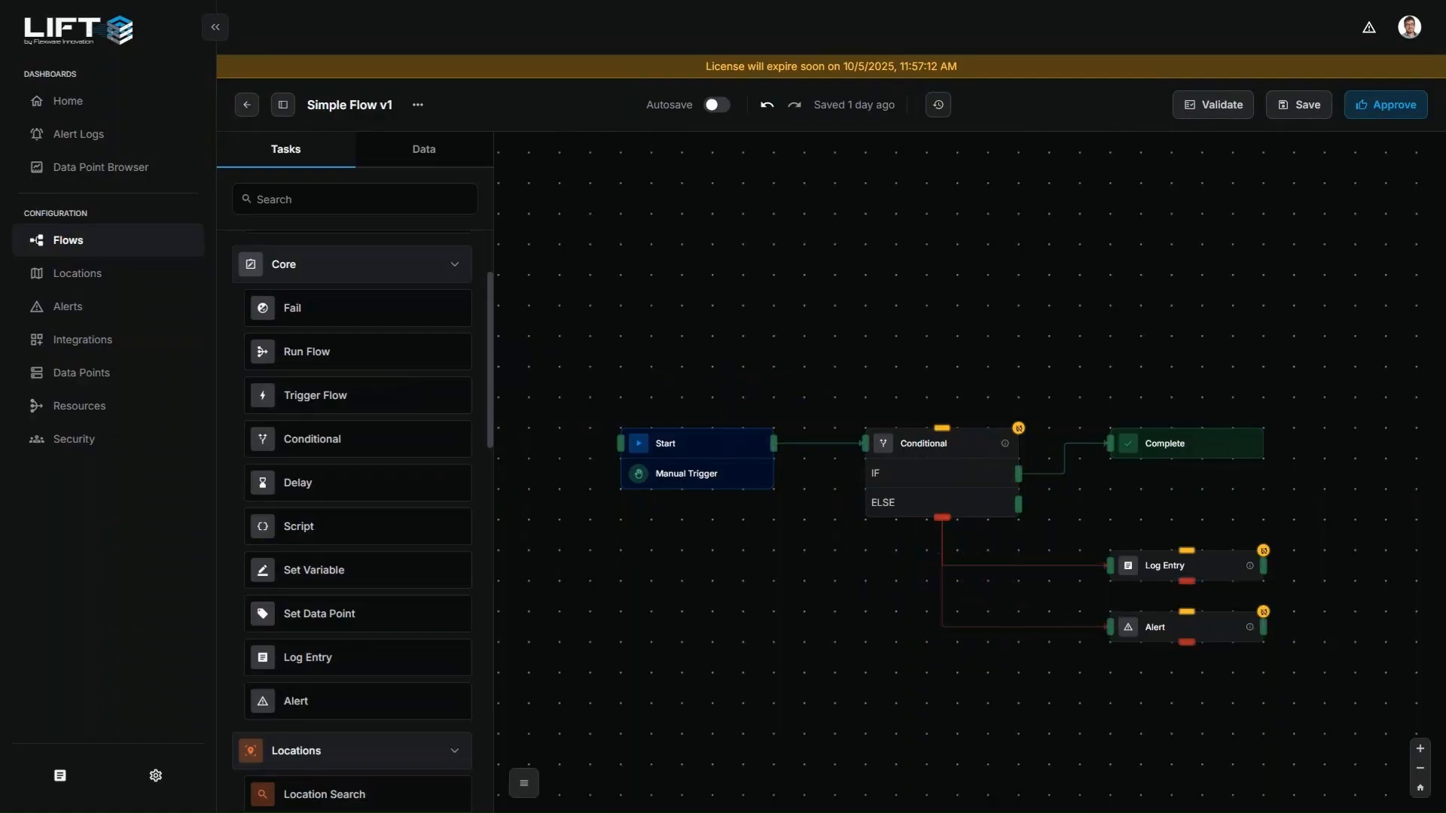
Review the Locations, Resources, Demo, MiR, OTTO Motors and WLED Project tasks available in the task library
scroll(392, 552, down, 8)
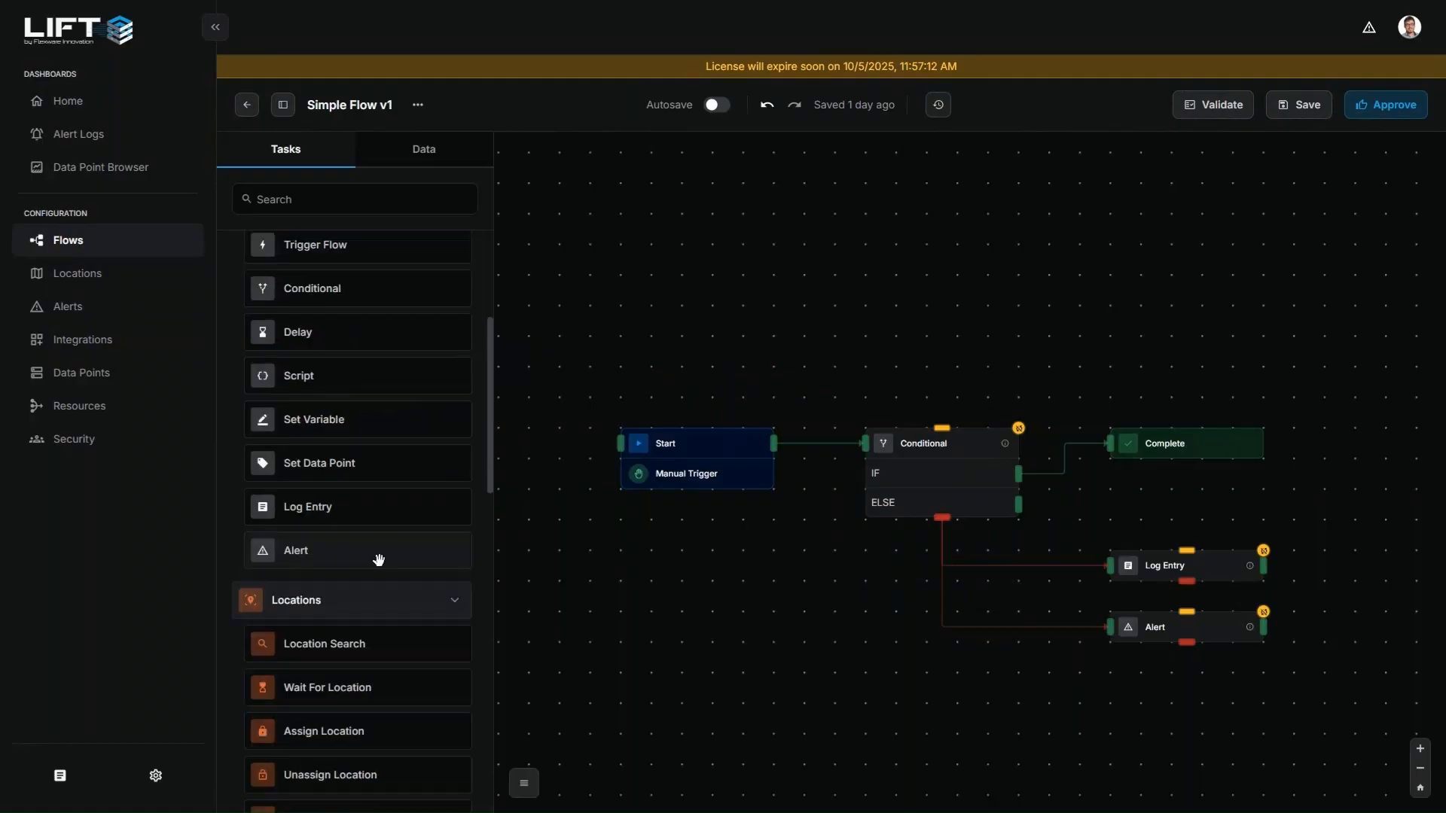
scroll(397, 546, down, 1)
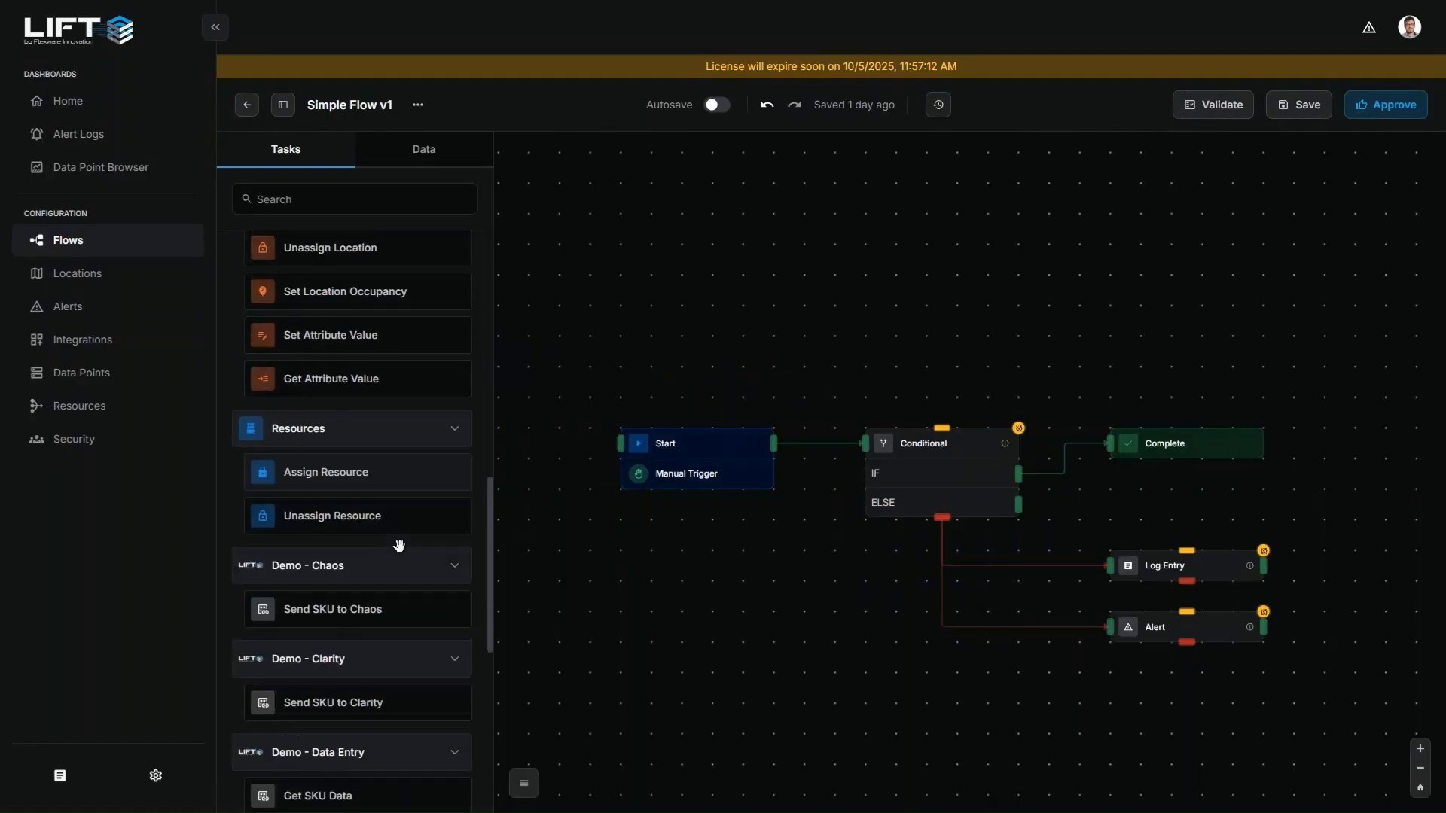
scroll(399, 553, up, 4)
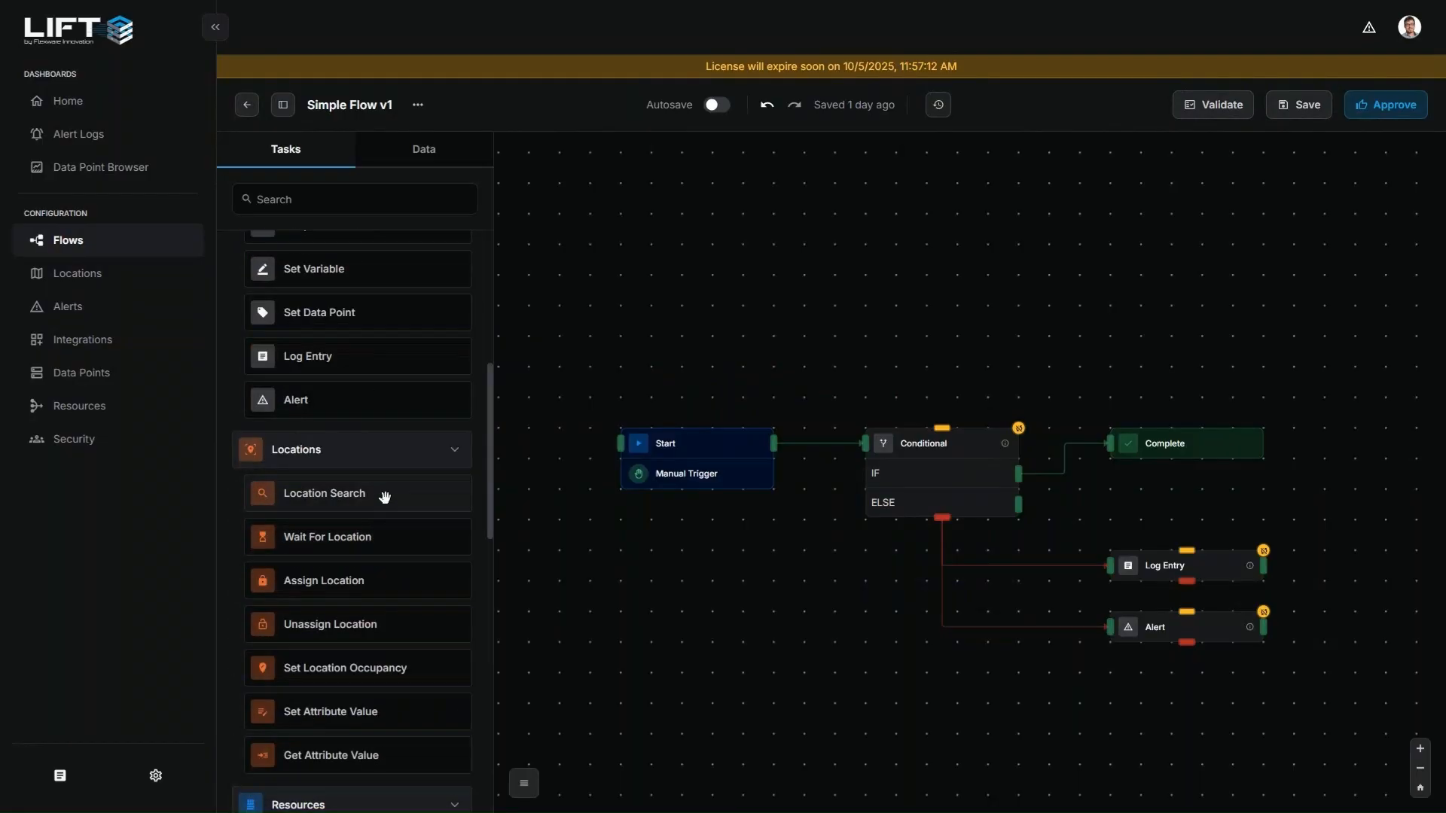
scroll(369, 499, down, 2)
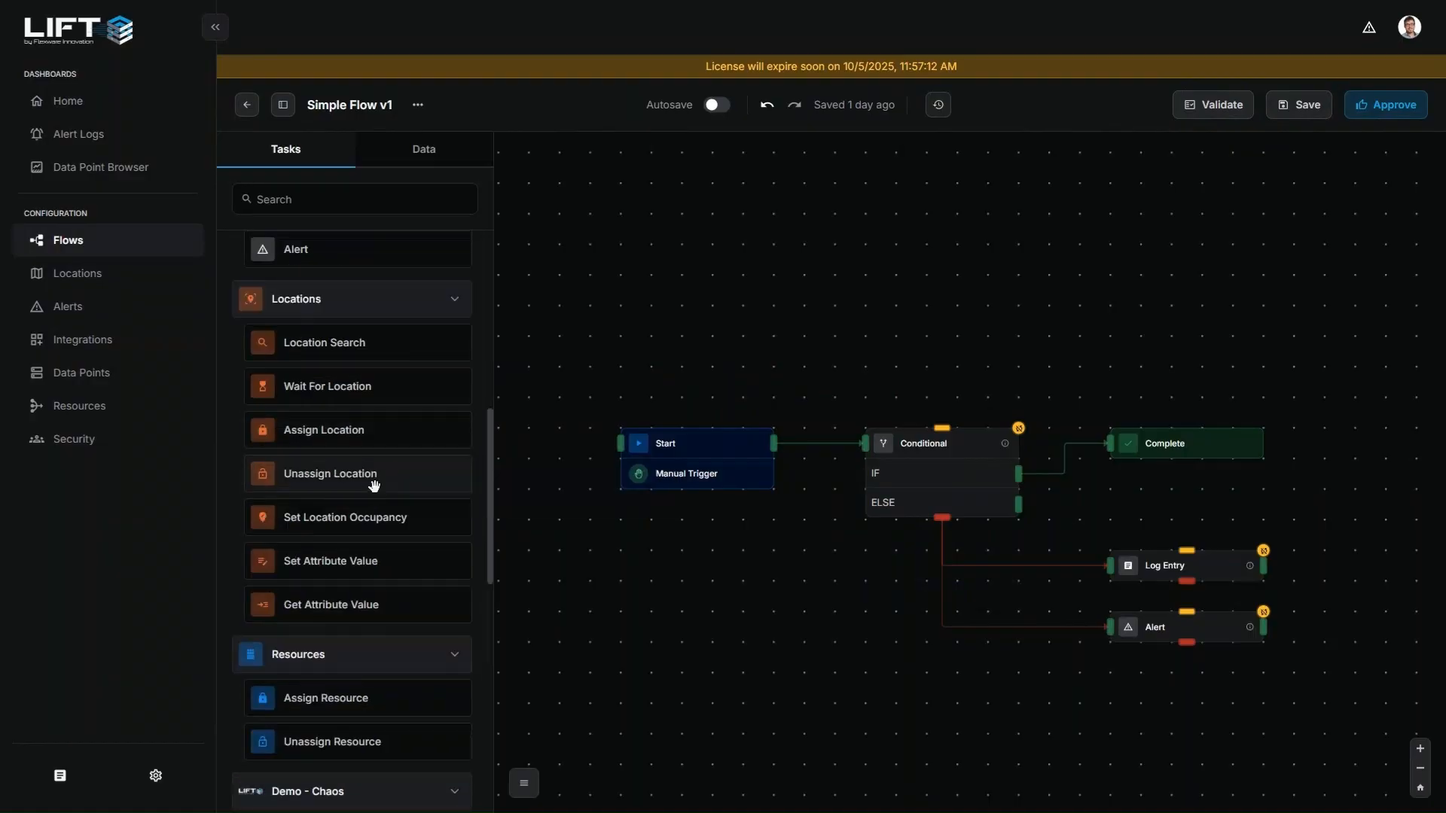
scroll(381, 489, down, 3)
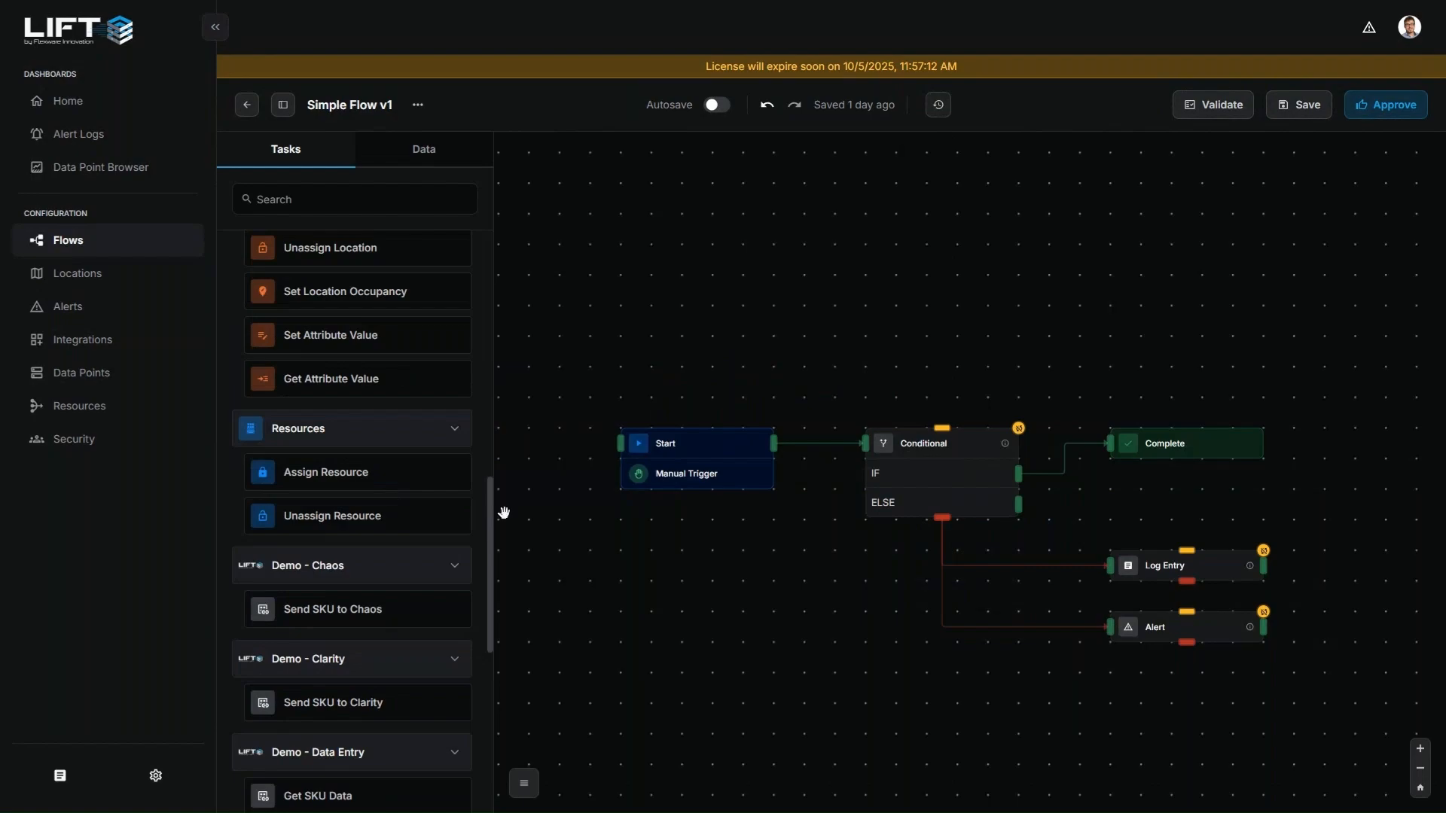
drag(492, 491, 491, 532)
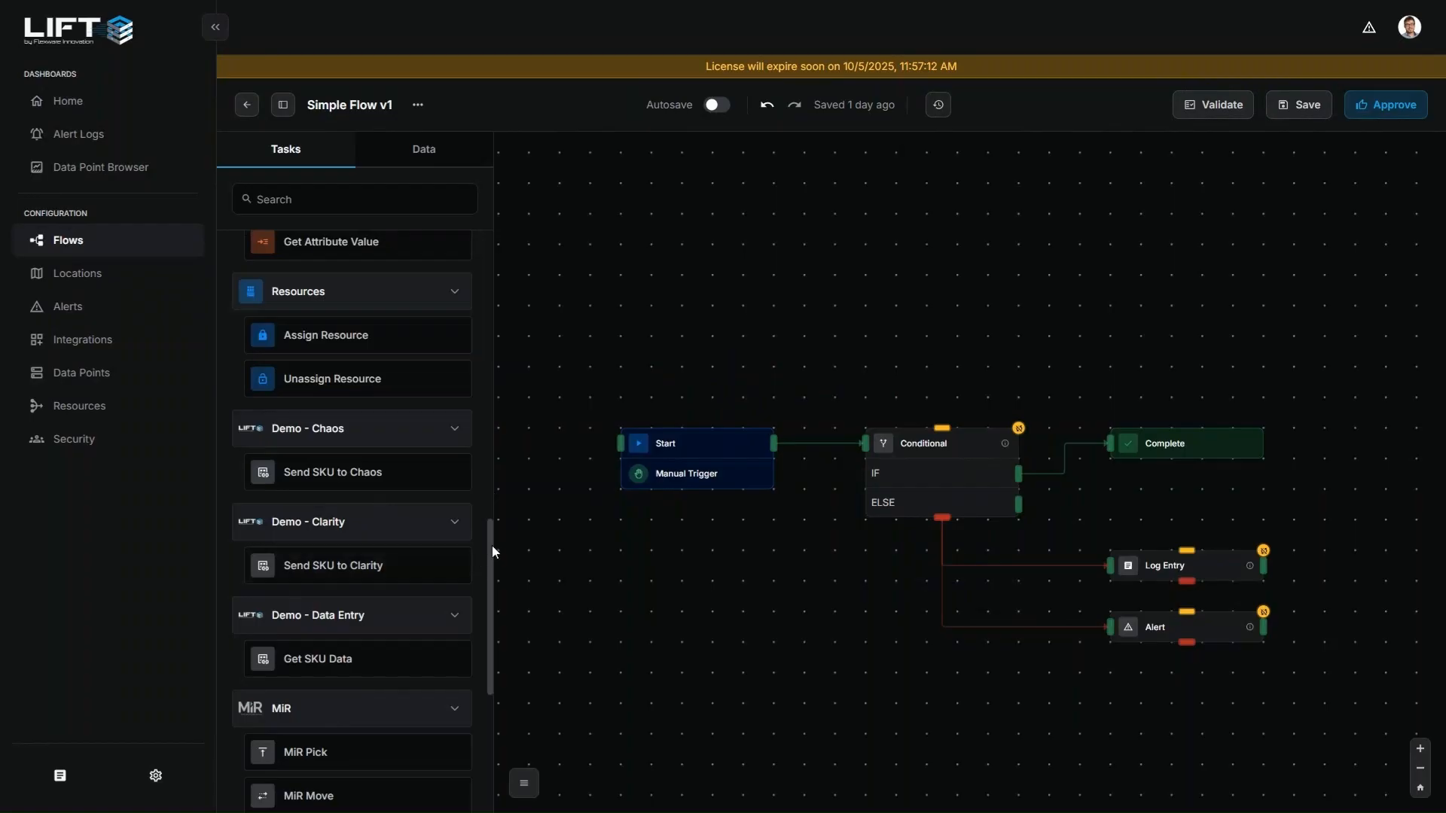
drag(491, 545, 492, 660)
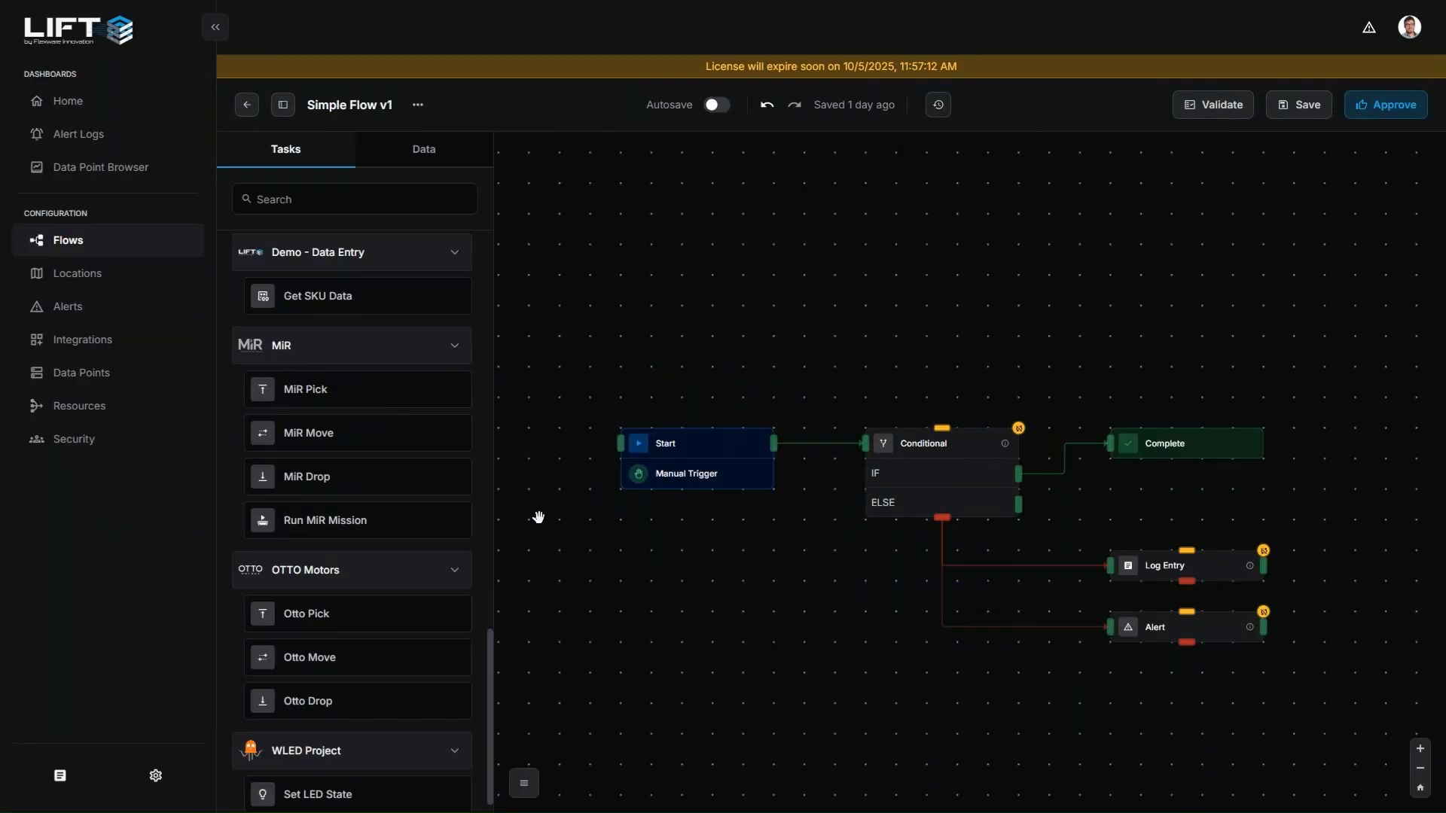
drag(491, 648, 494, 499)
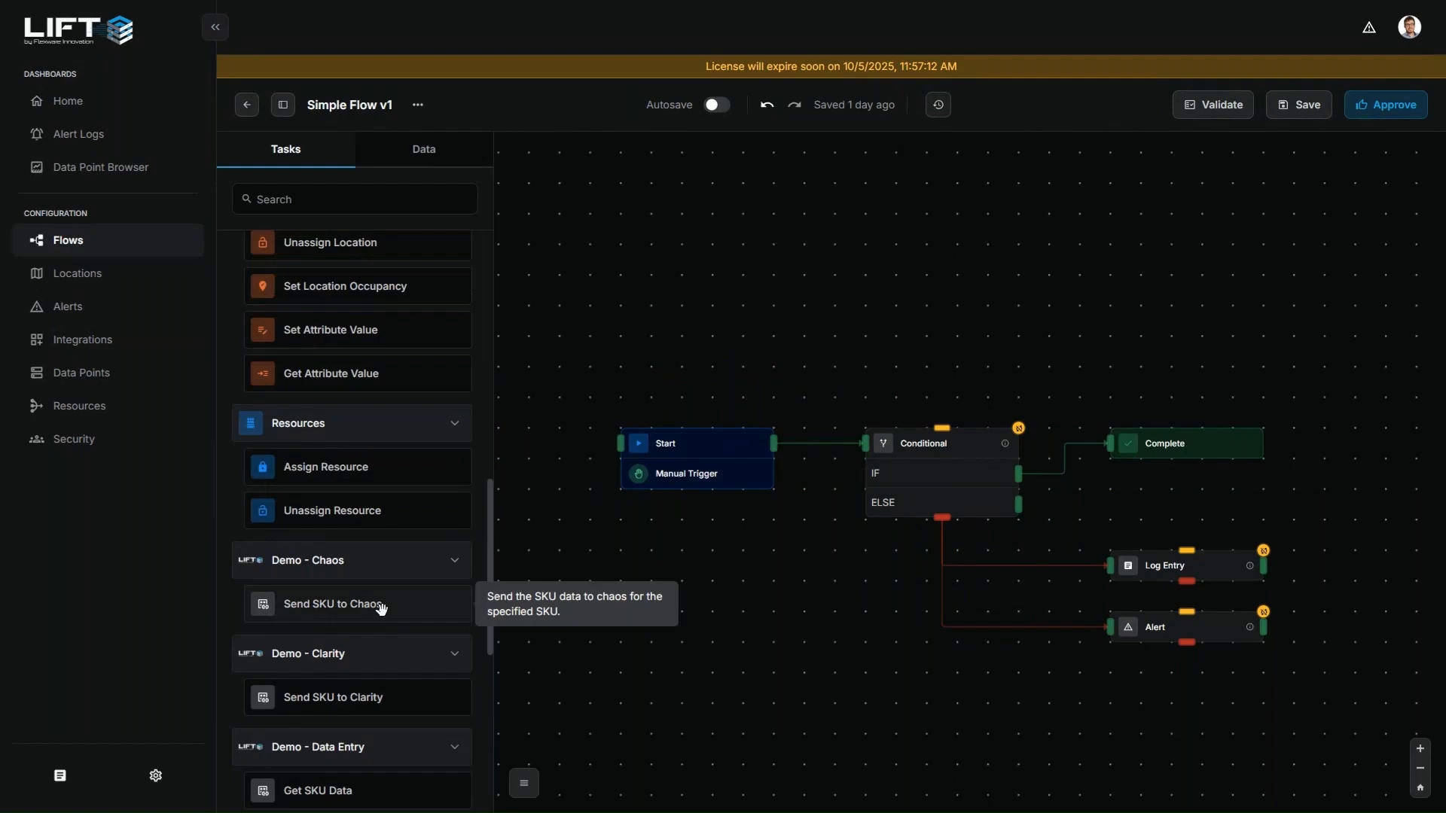
drag(491, 510, 485, 630)
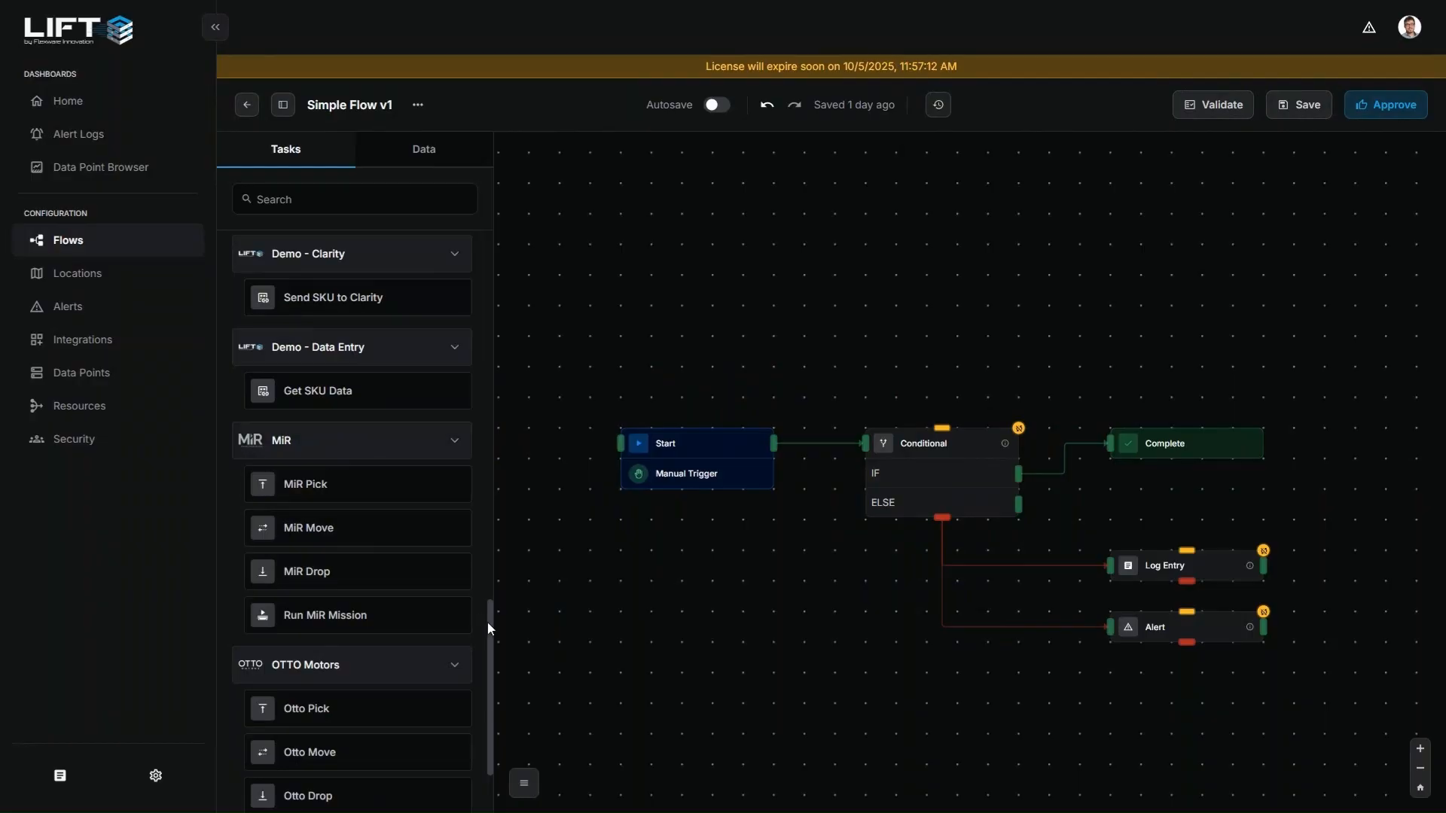
drag(490, 626, 490, 655)
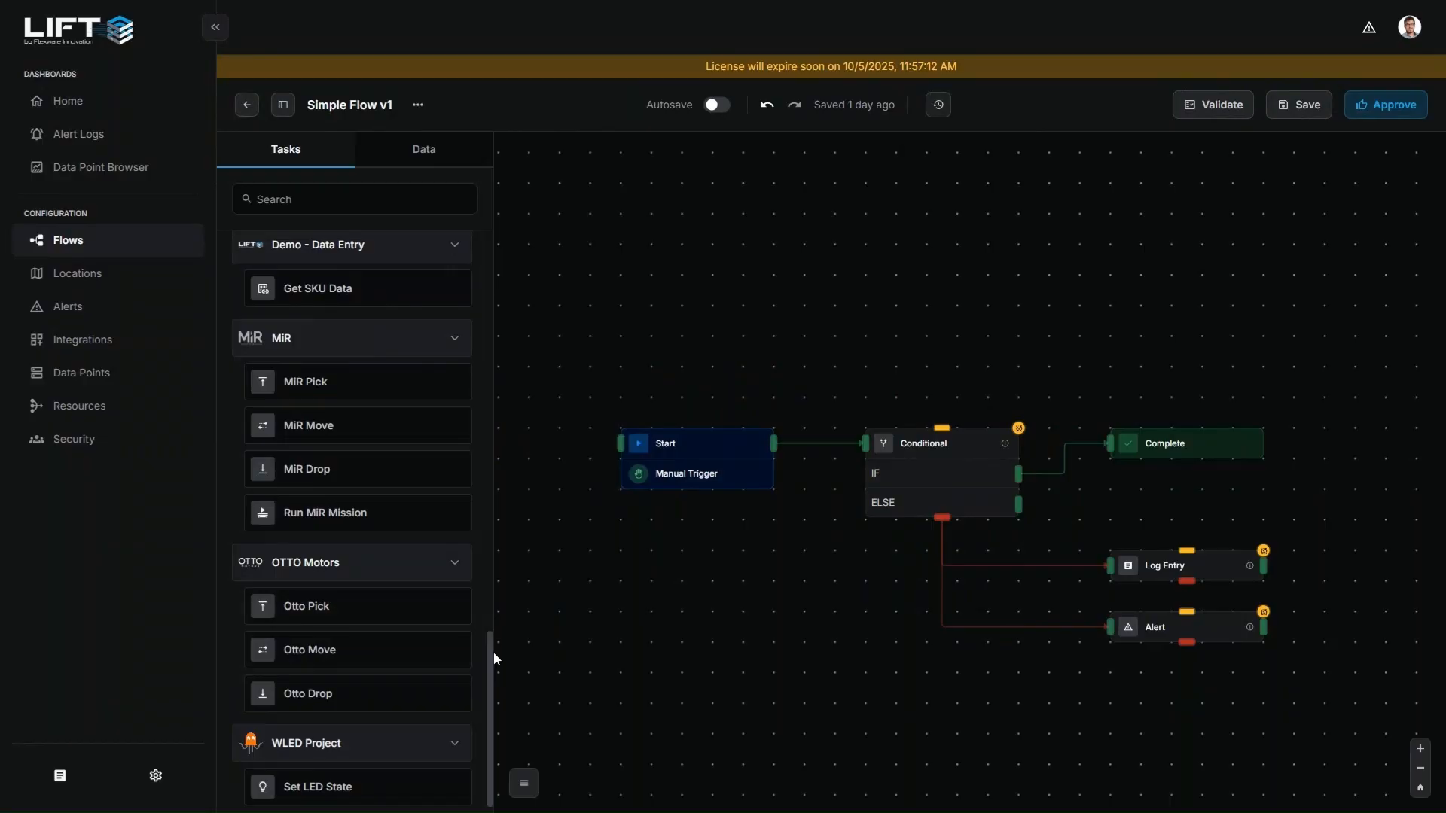
drag(494, 659, 494, 673)
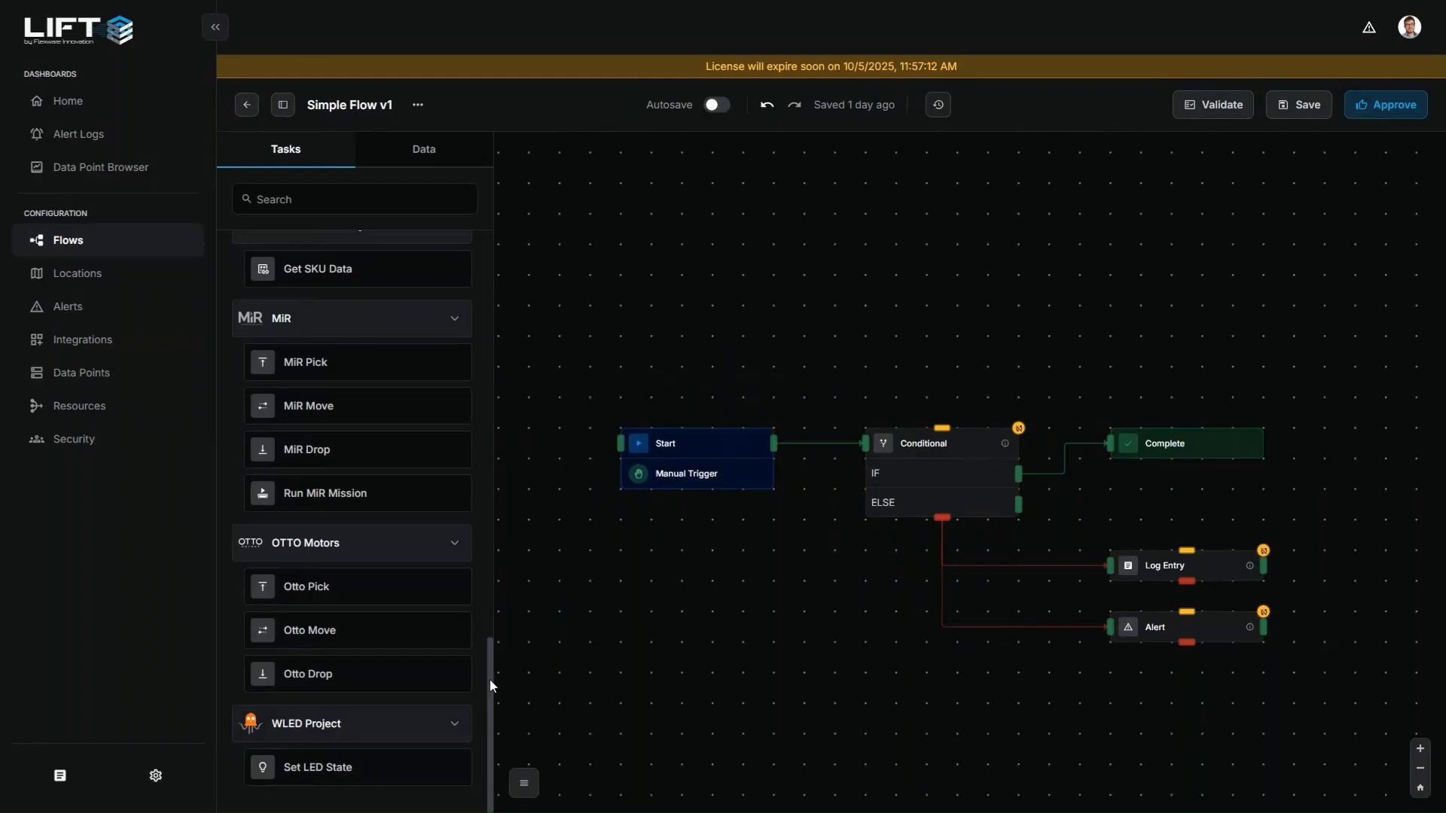
drag(490, 679, 489, 582)
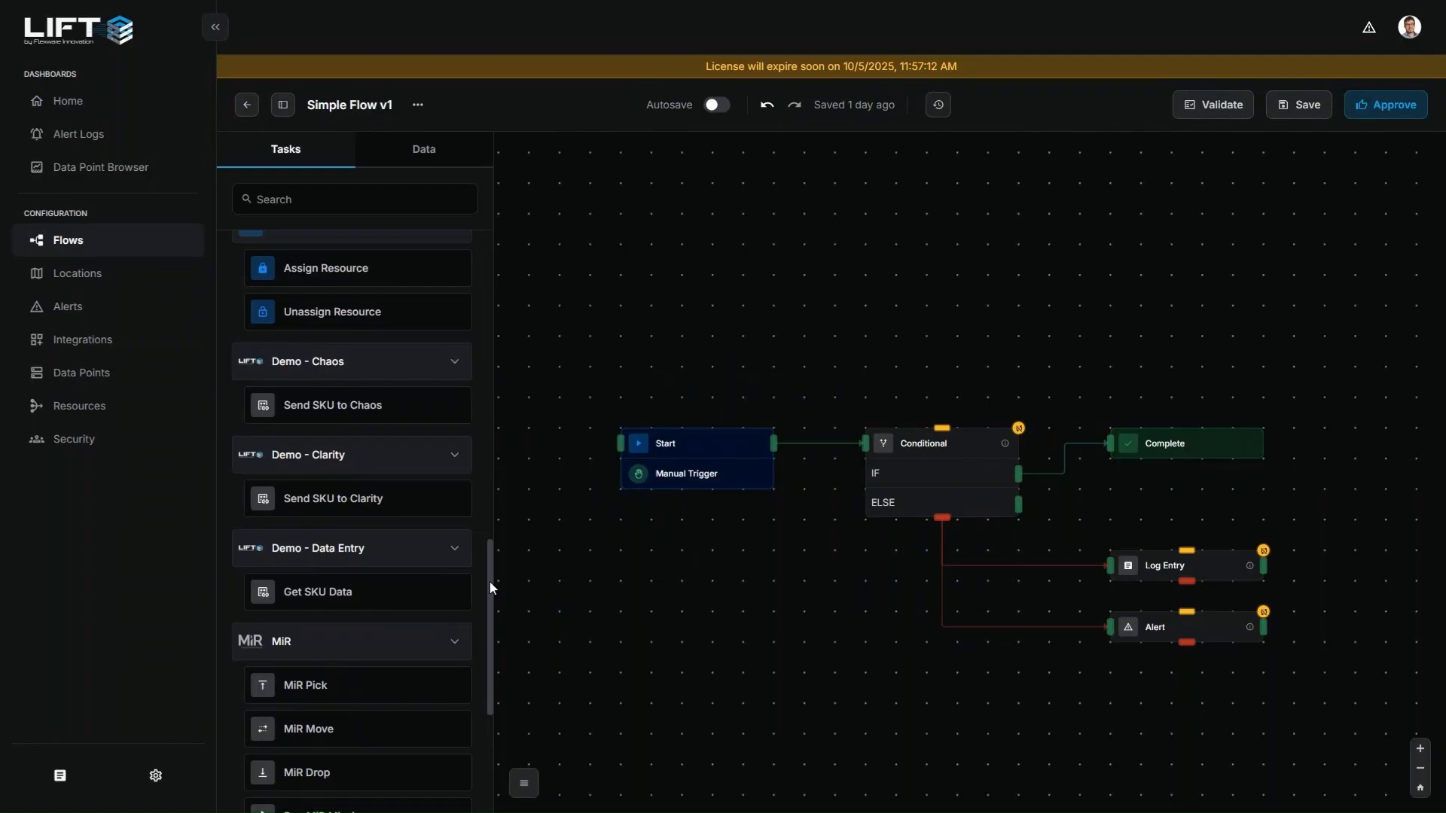
drag(490, 581, 490, 577)
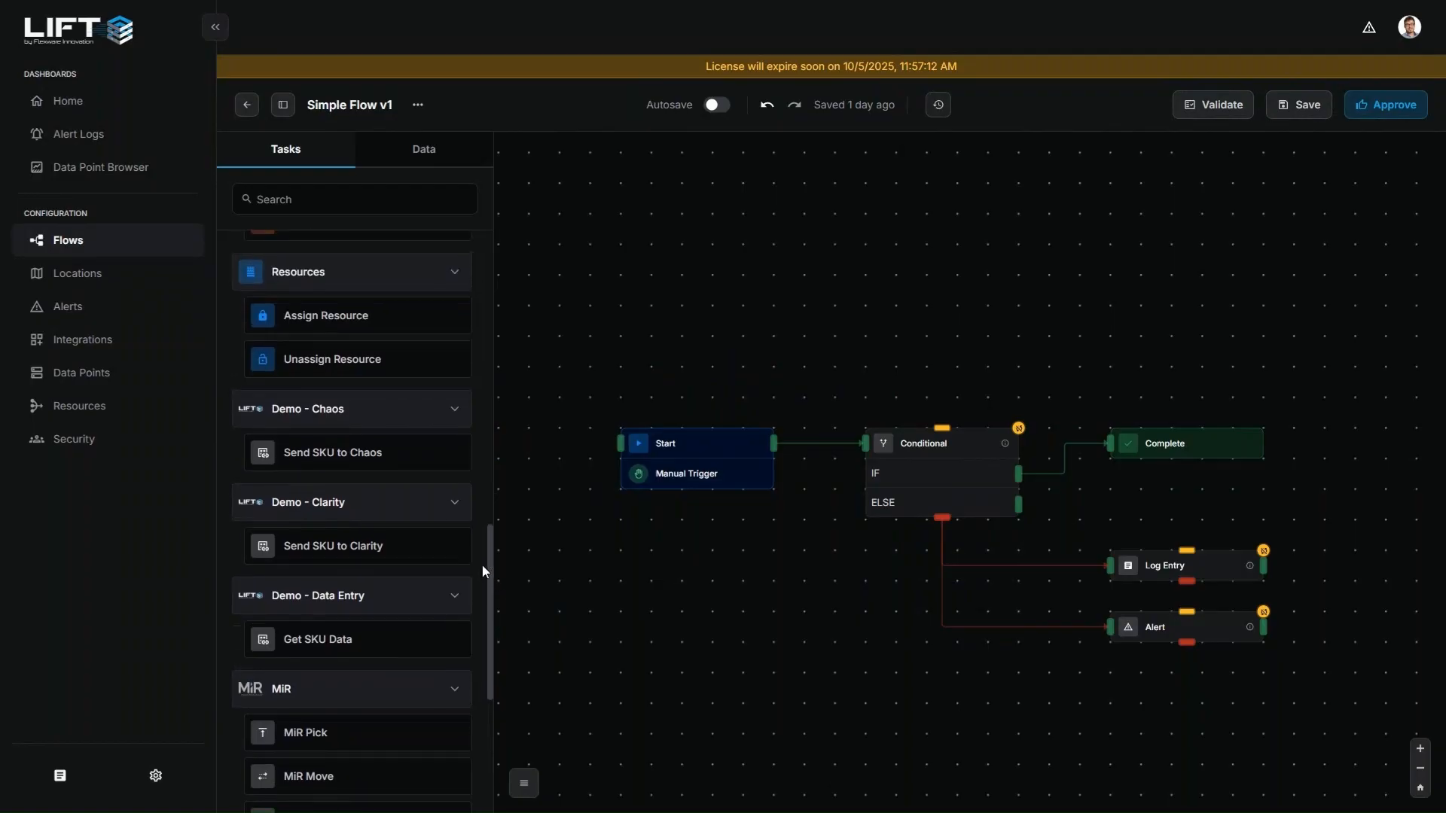
drag(482, 567, 493, 496)
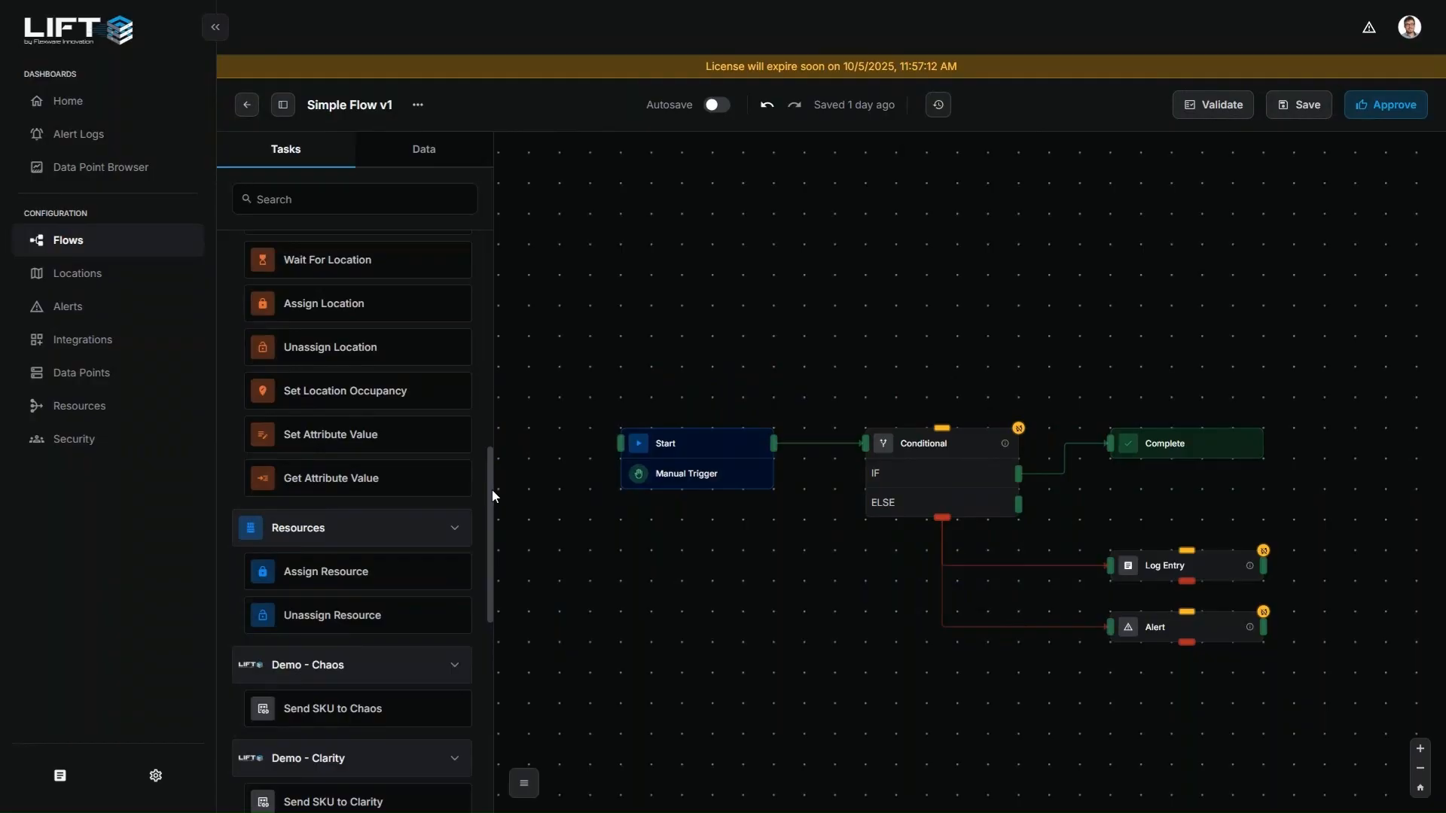
drag(491, 490, 489, 551)
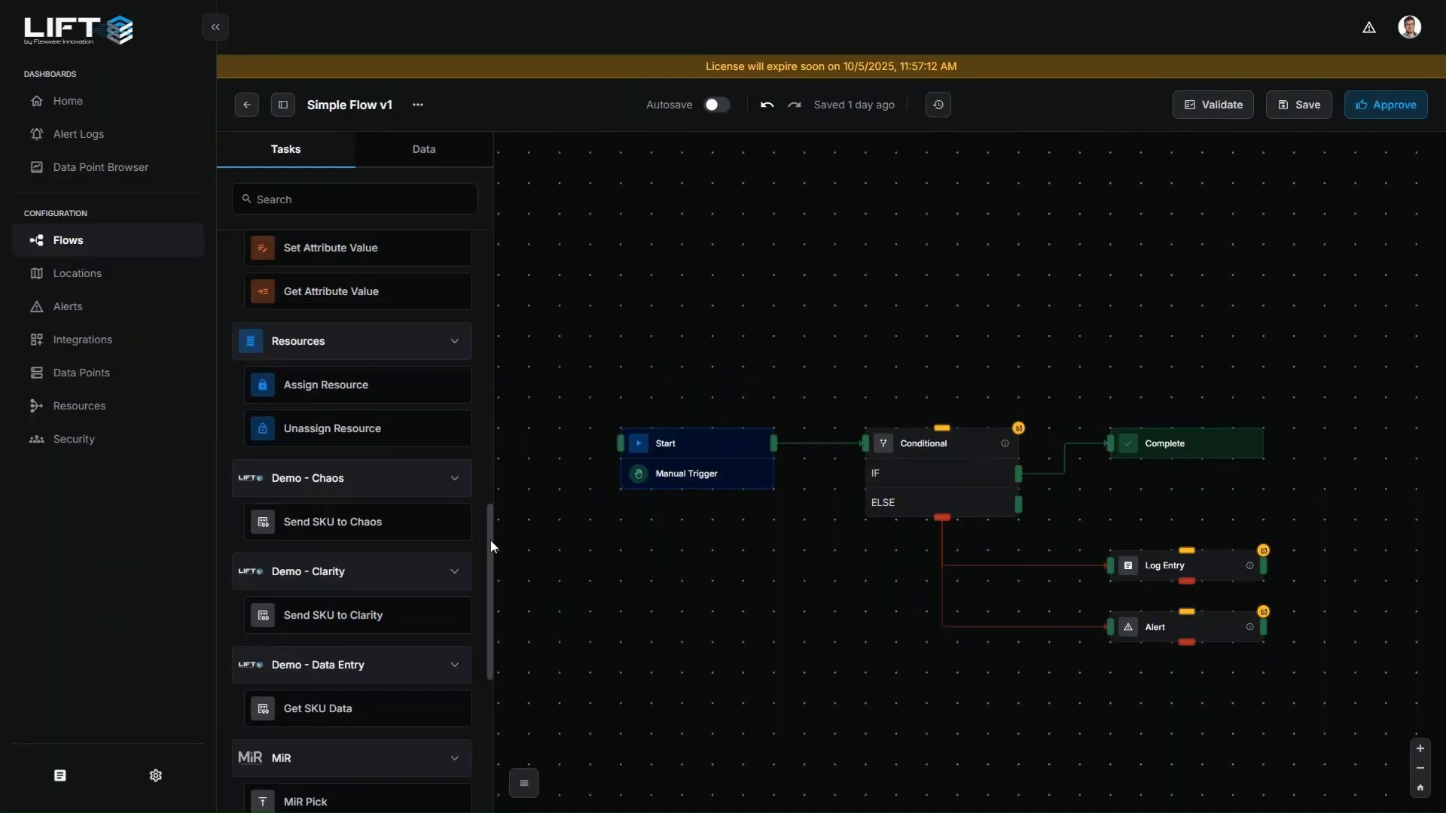
Add MiR Pick, MiR Move and MiR Drop tasks stacked vertically in the empty area below the existing flow
drag(490, 540, 487, 634)
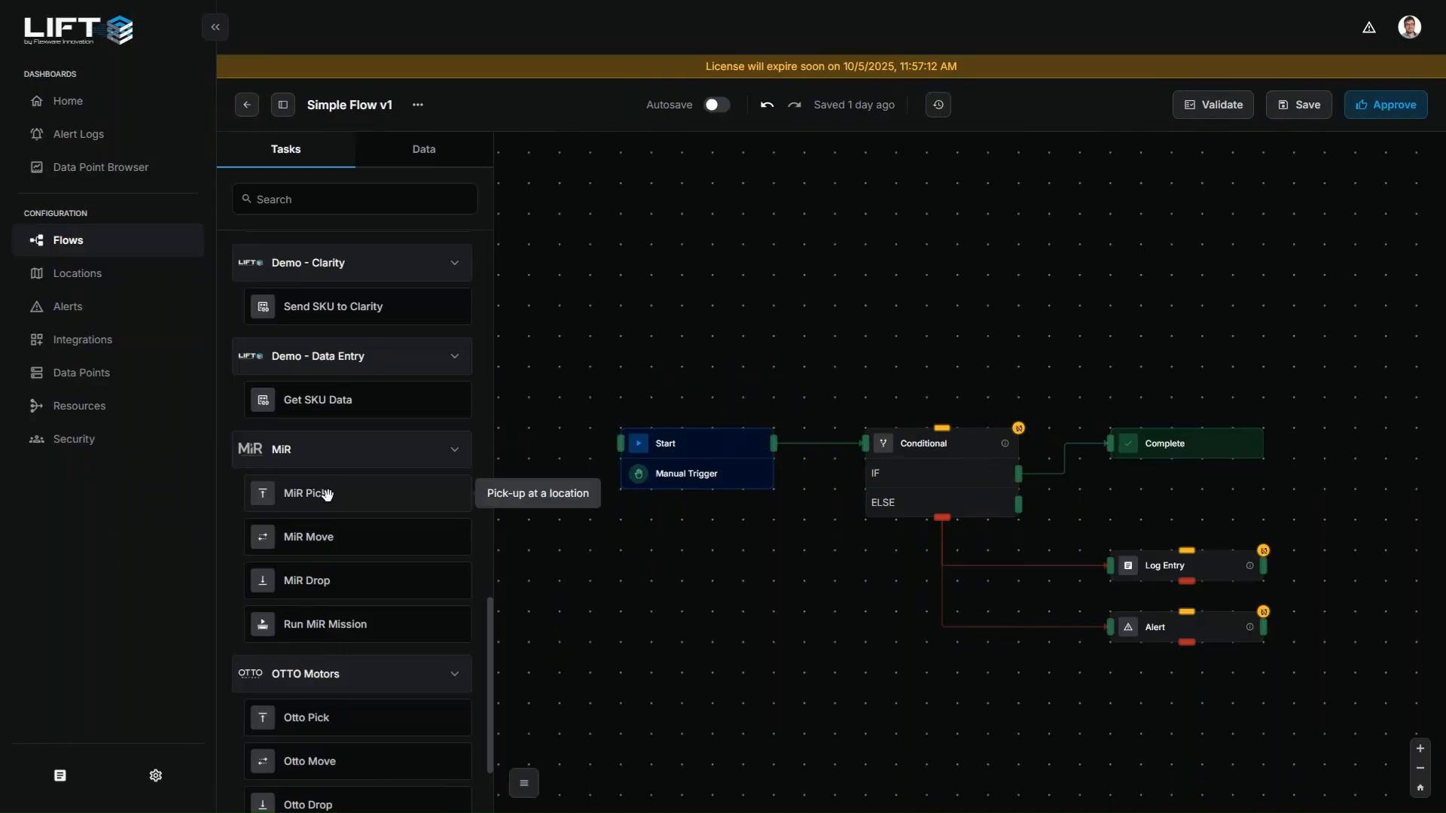
drag(327, 495, 928, 703)
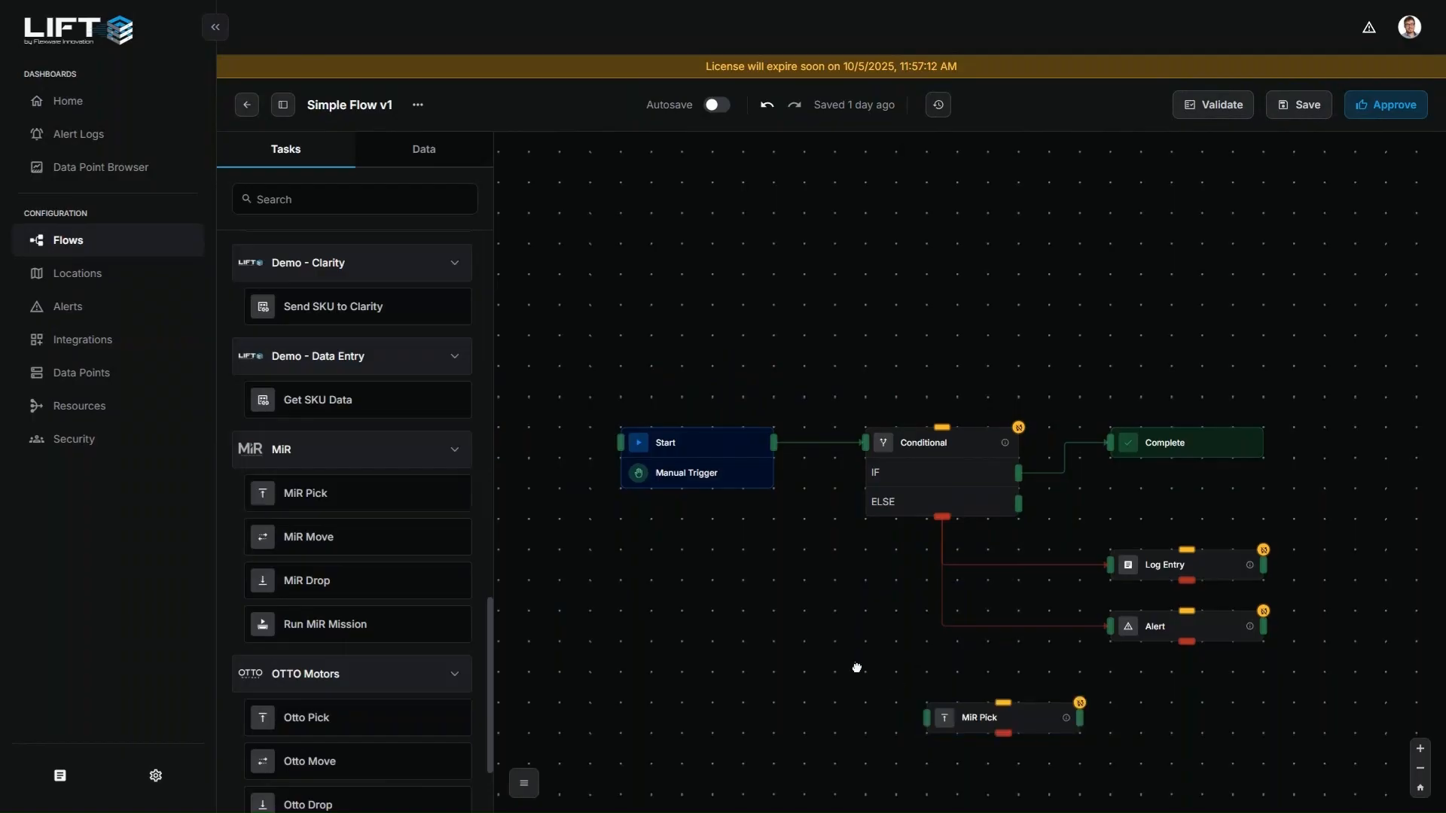
drag(857, 668, 746, 571)
mouse_move(838, 627)
mouse_down()
mouse_move(869, 628)
mouse_move(839, 629)
mouse_up()
drag(348, 539, 834, 677)
drag(316, 583, 856, 744)
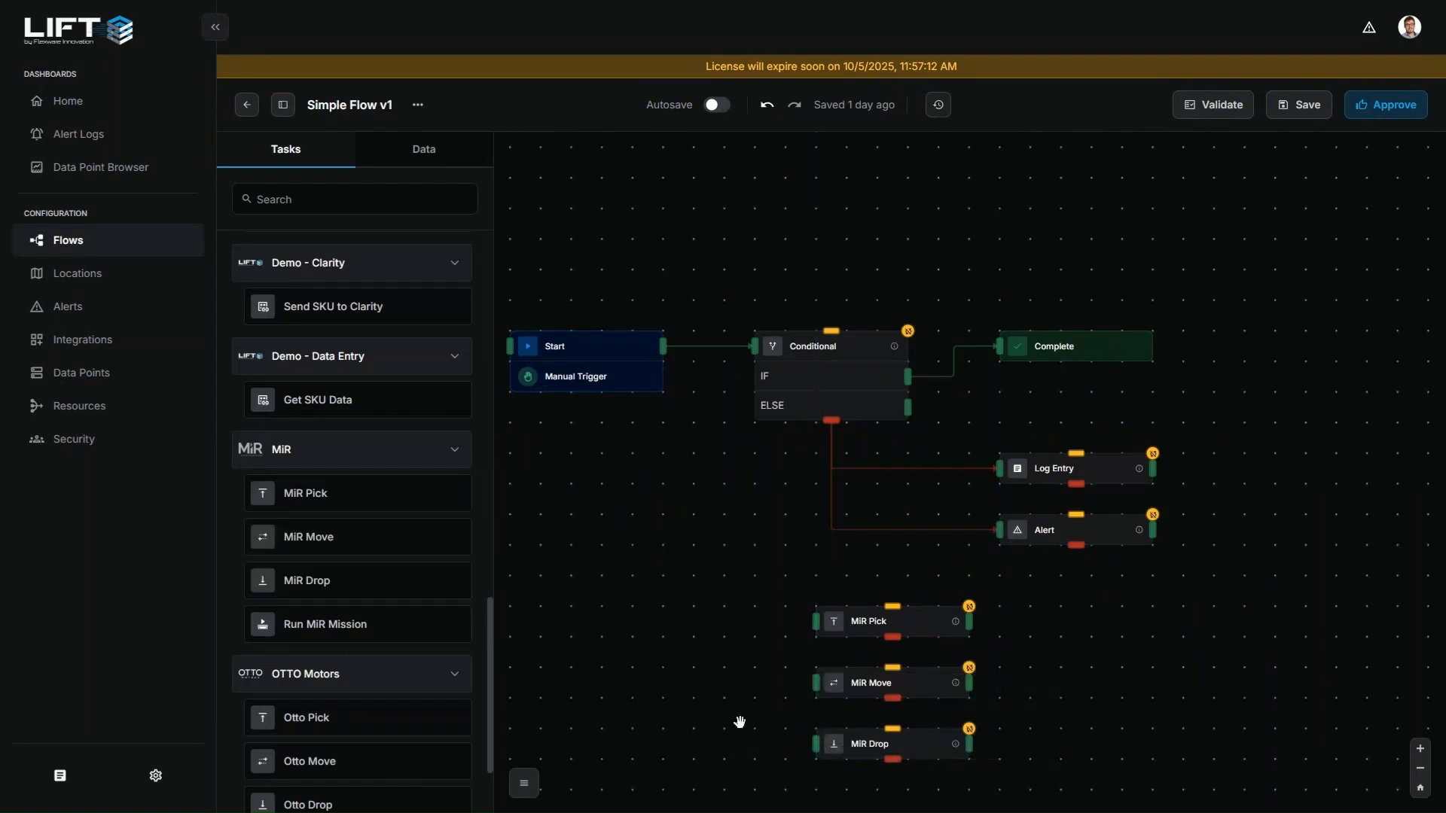
Add a Run MiR Mission task directly below the MiR Drop task
scroll(394, 613, down, 2)
drag(329, 499, 812, 786)
scroll(755, 703, down, 3)
scroll(775, 749, up, 2)
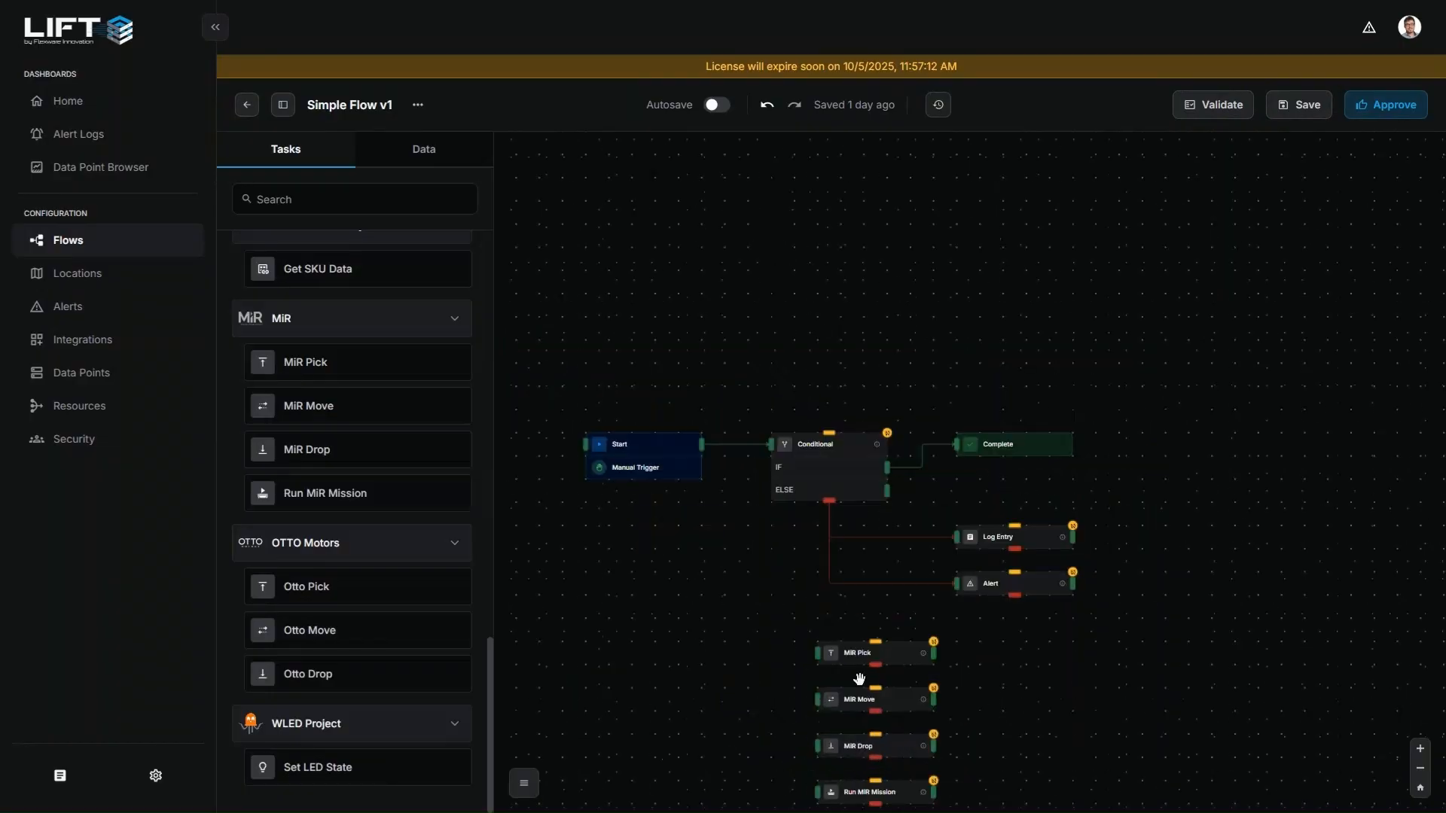
Delete the MiR Pick, MiR Move, MiR Drop and Run MiR Mission tasks from the flow
click(859, 654)
key(Delete)
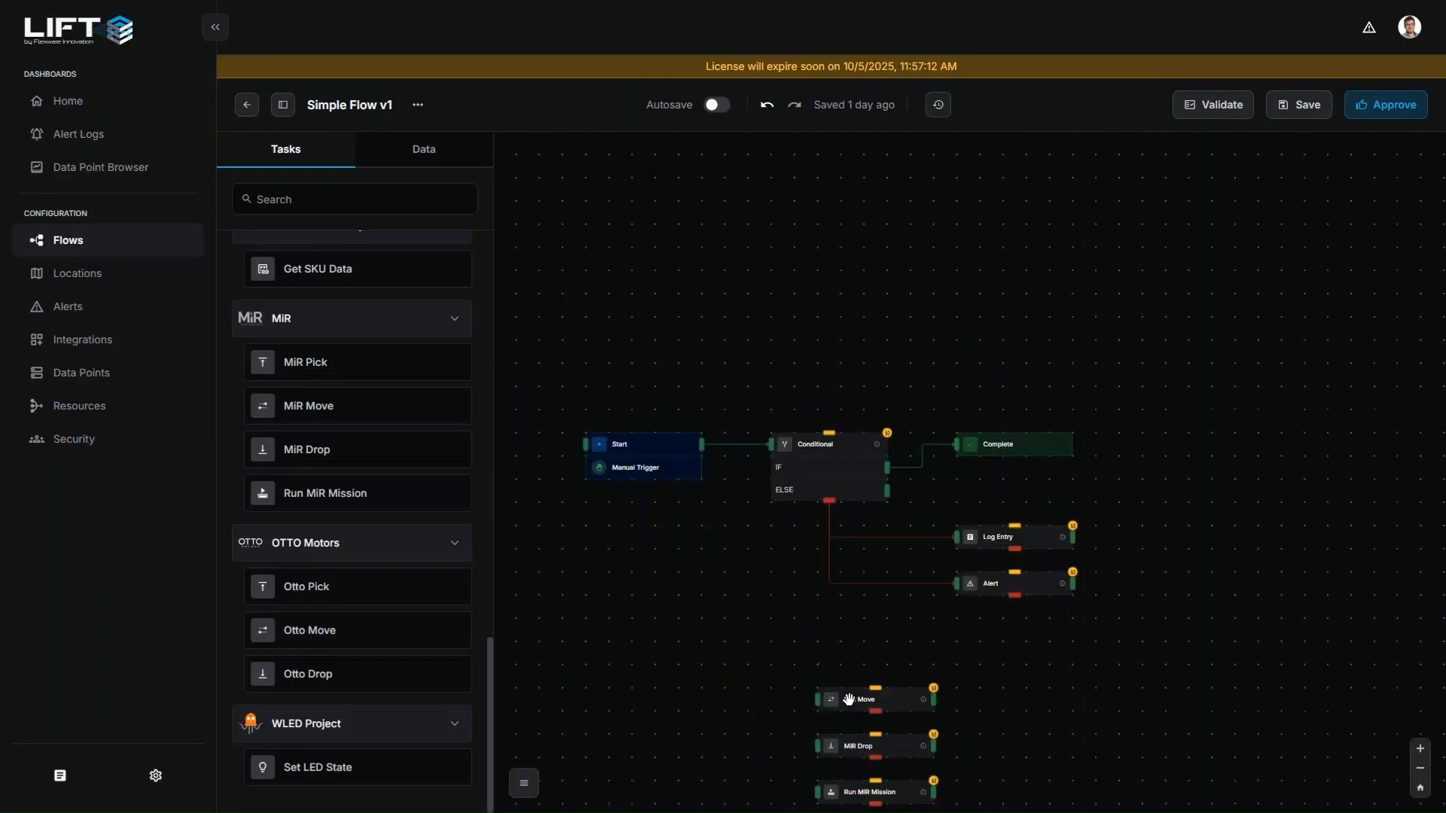
click(849, 700)
key(Delete)
click(849, 746)
key(Delete)
click(848, 789)
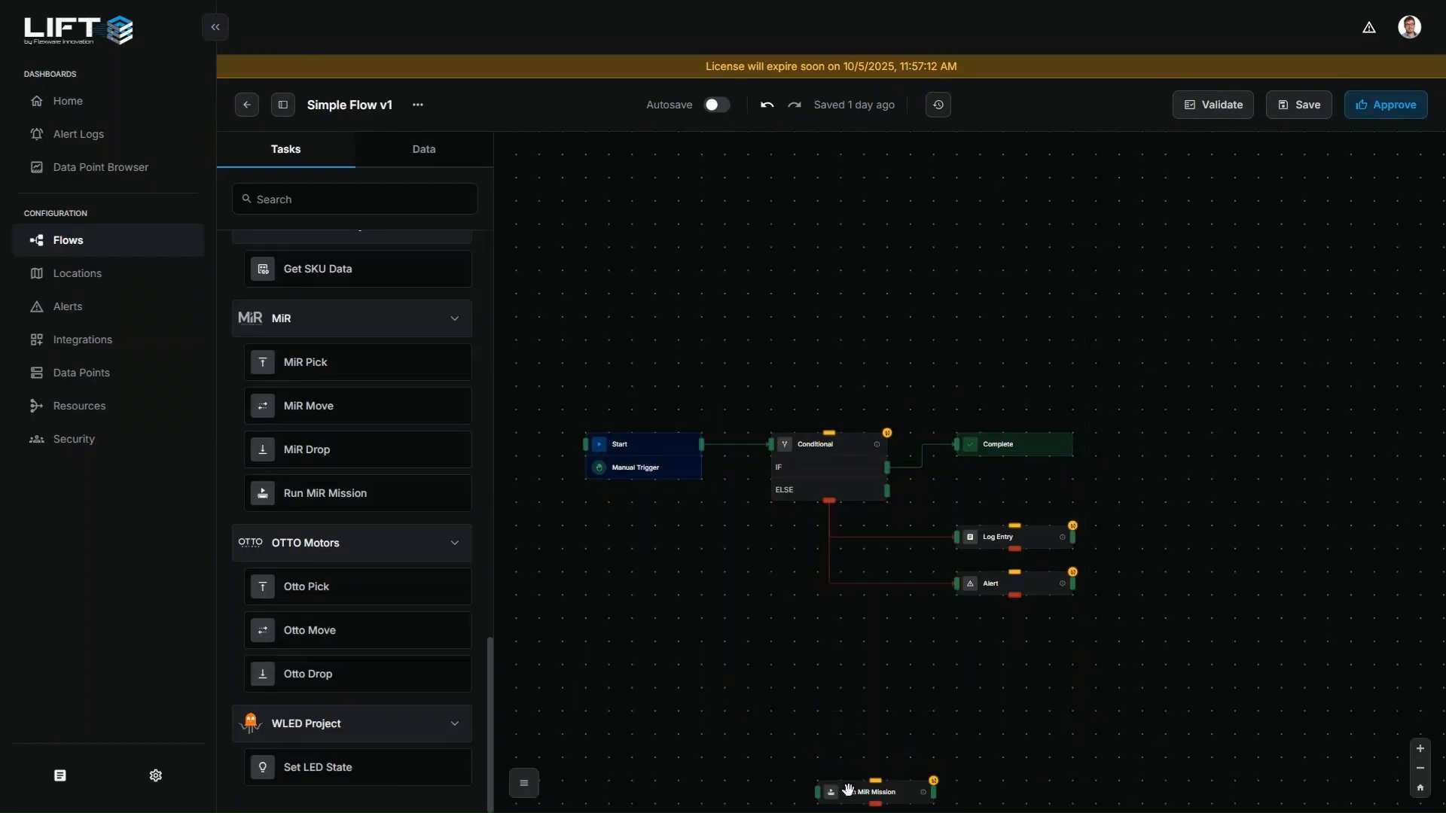
key(Delete)
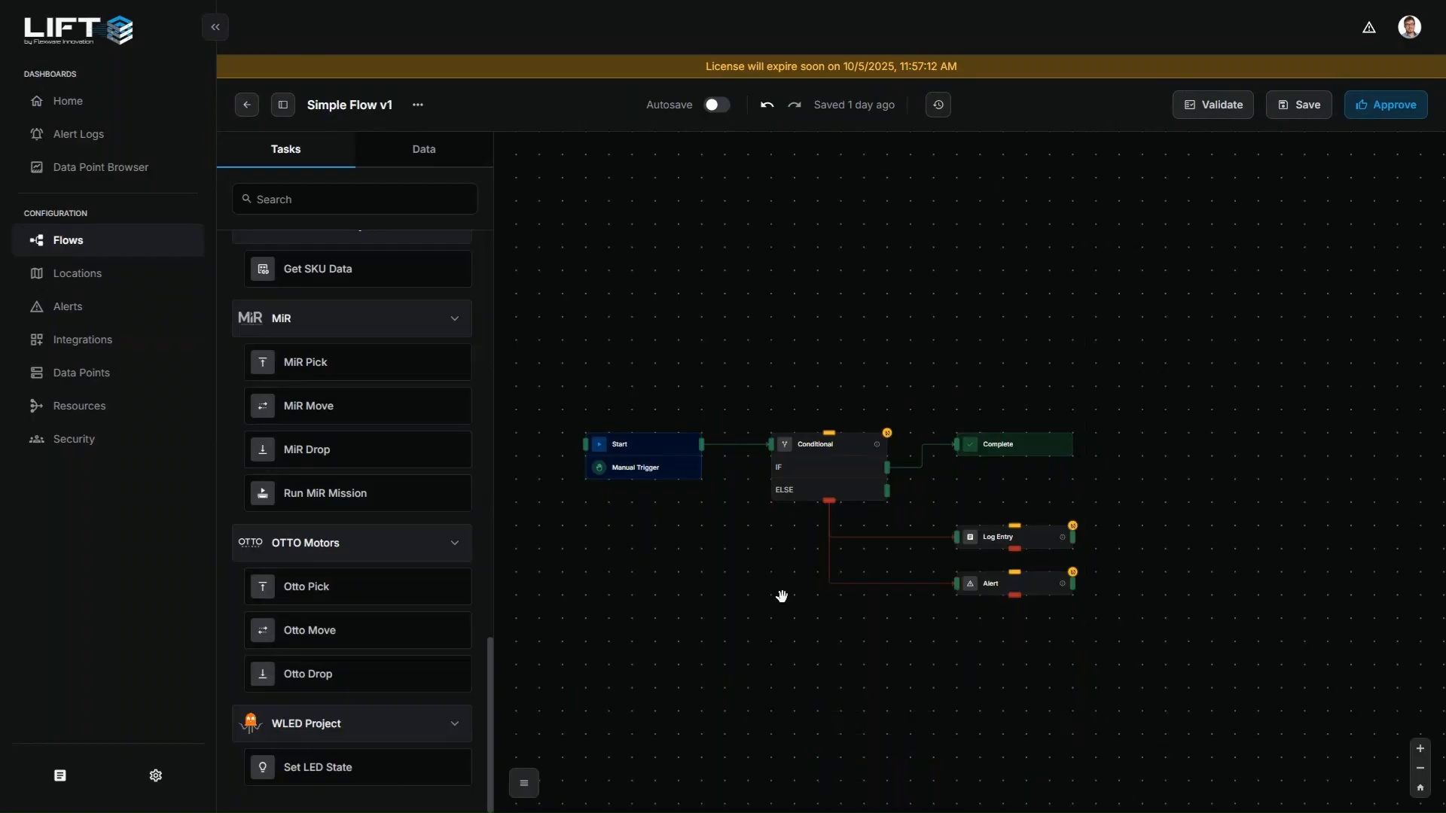
Add a Location Search task below the Alert task and open its parameters
scroll(464, 382, up, 2)
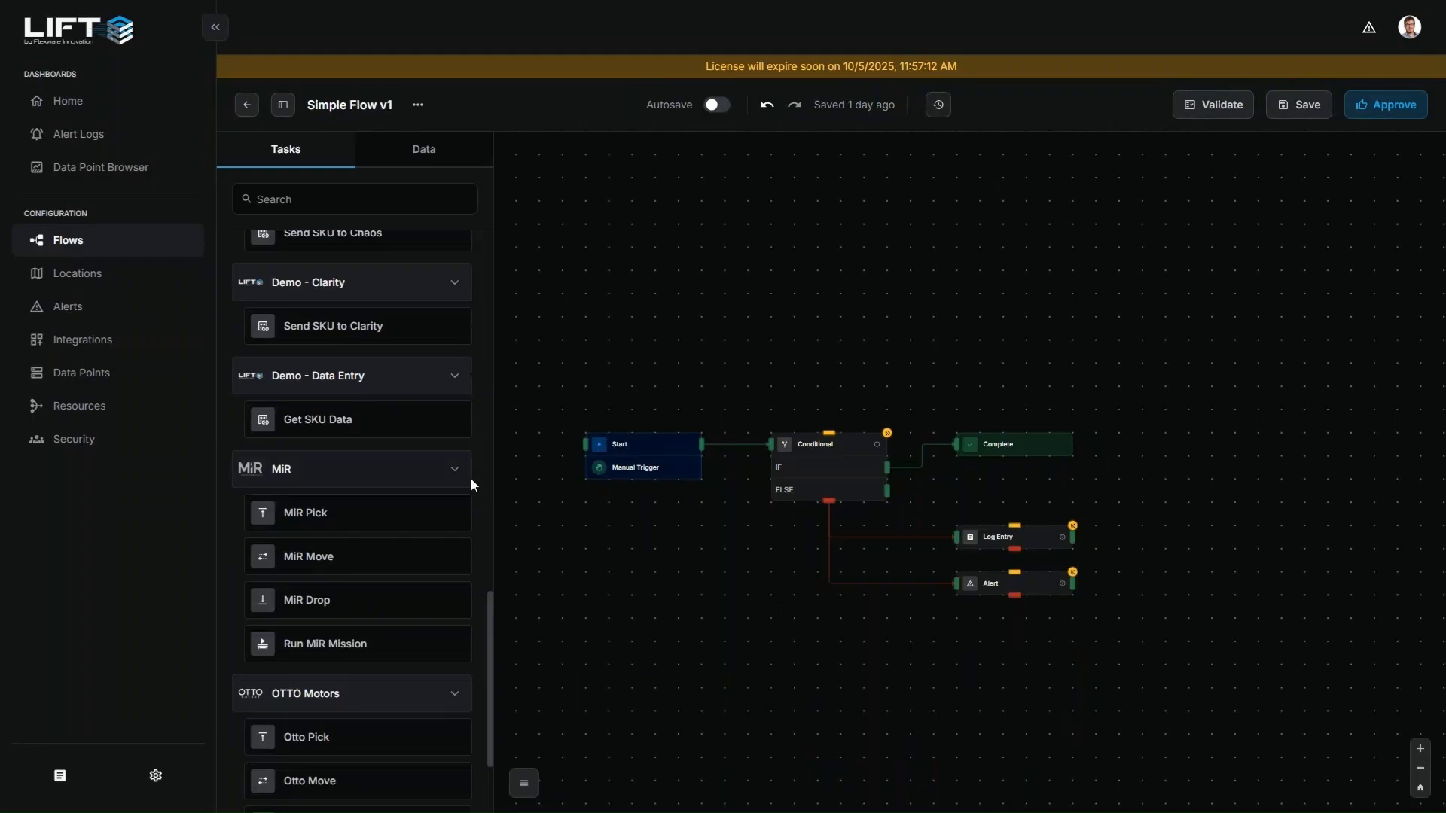
scroll(471, 477, down, 2)
scroll(696, 512, up, 1)
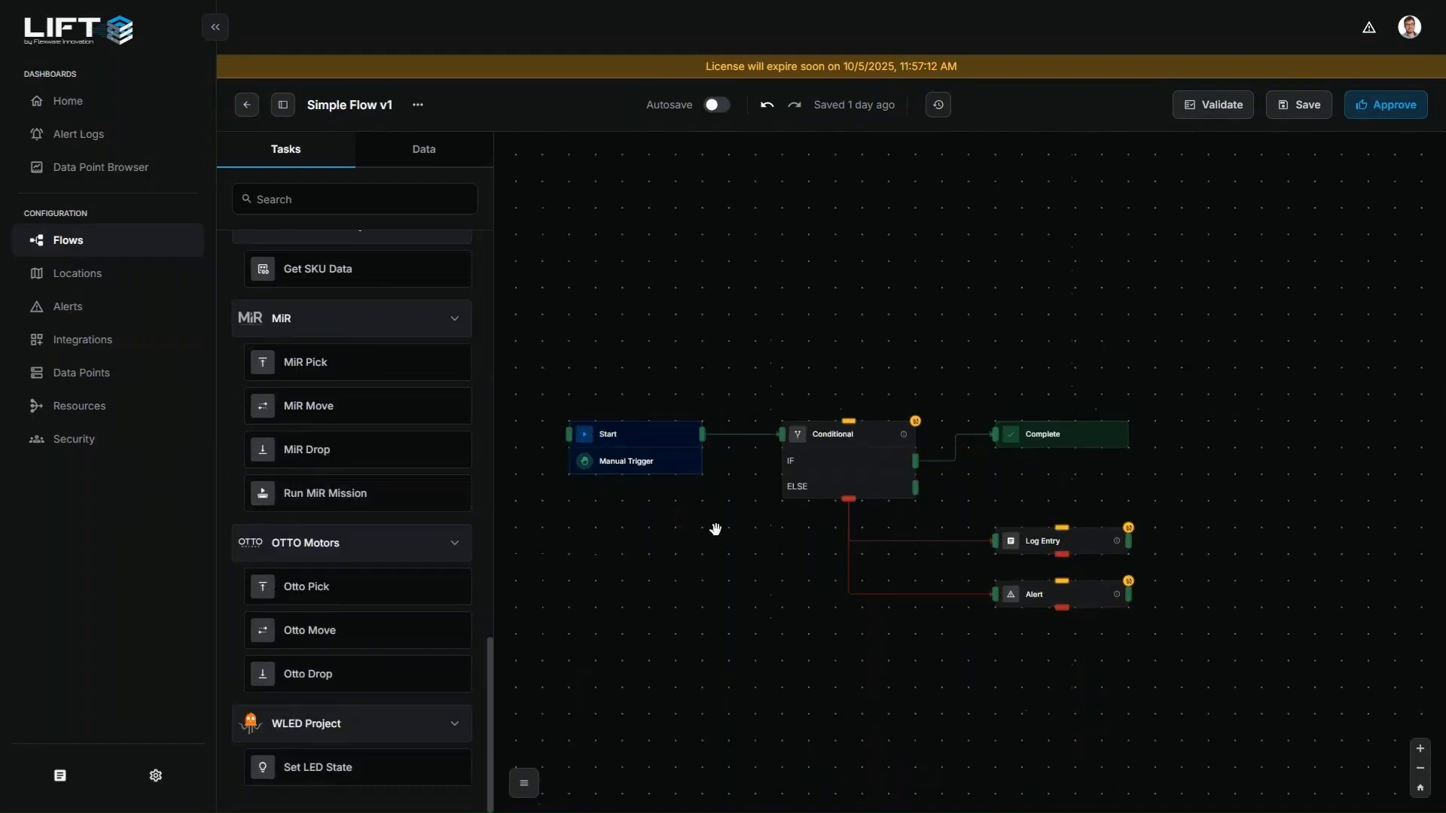
drag(681, 539, 739, 543)
scroll(417, 452, up, 8)
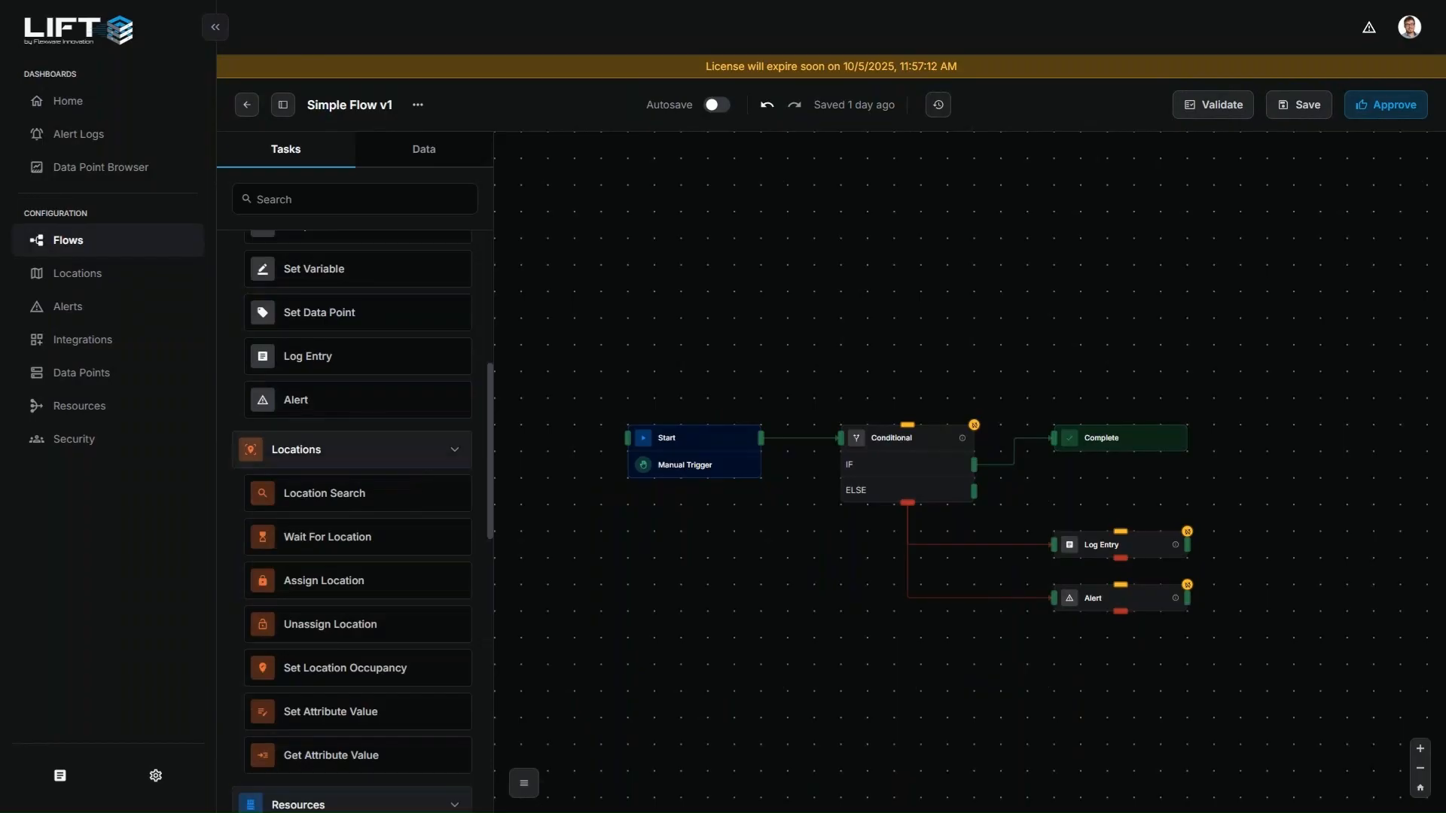
scroll(430, 519, down, 1)
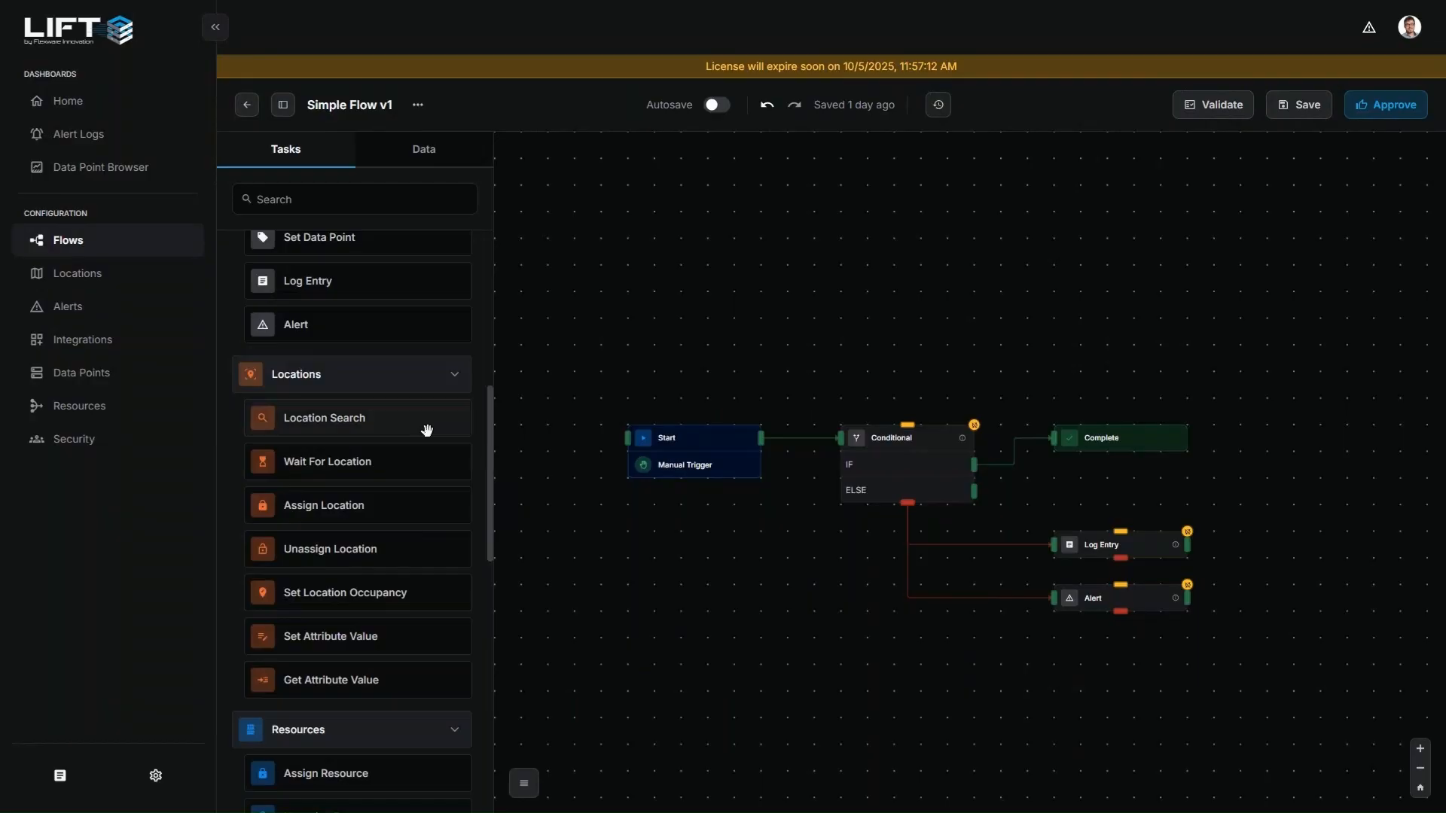
drag(381, 420, 853, 625)
scroll(681, 556, down, 2)
scroll(979, 638, up, 2)
click(853, 625)
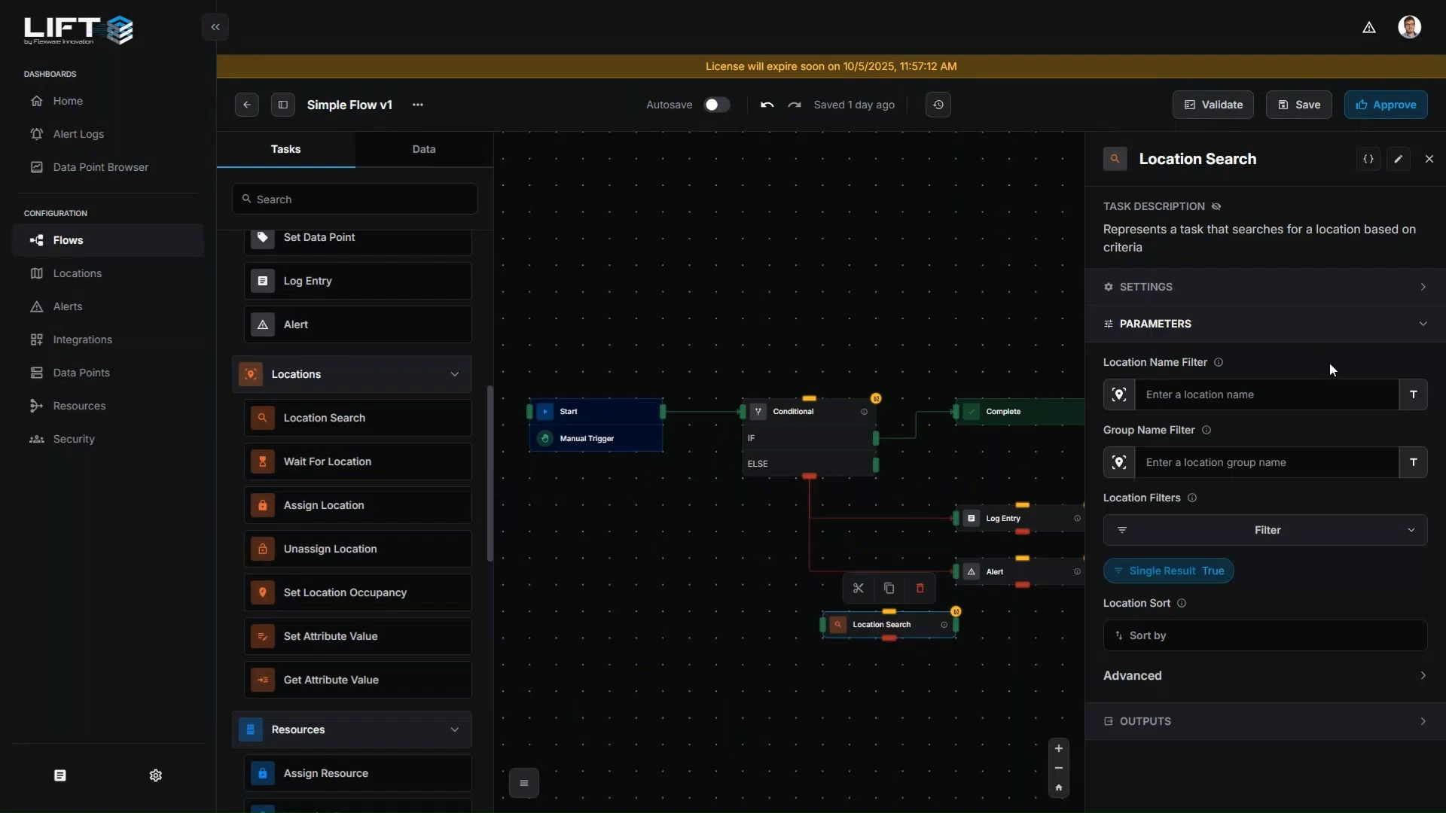
Switch the Location Name Filter to choosing from existing locations and browse the groups under Demo Space
click(1413, 394)
click(1379, 458)
click(1385, 402)
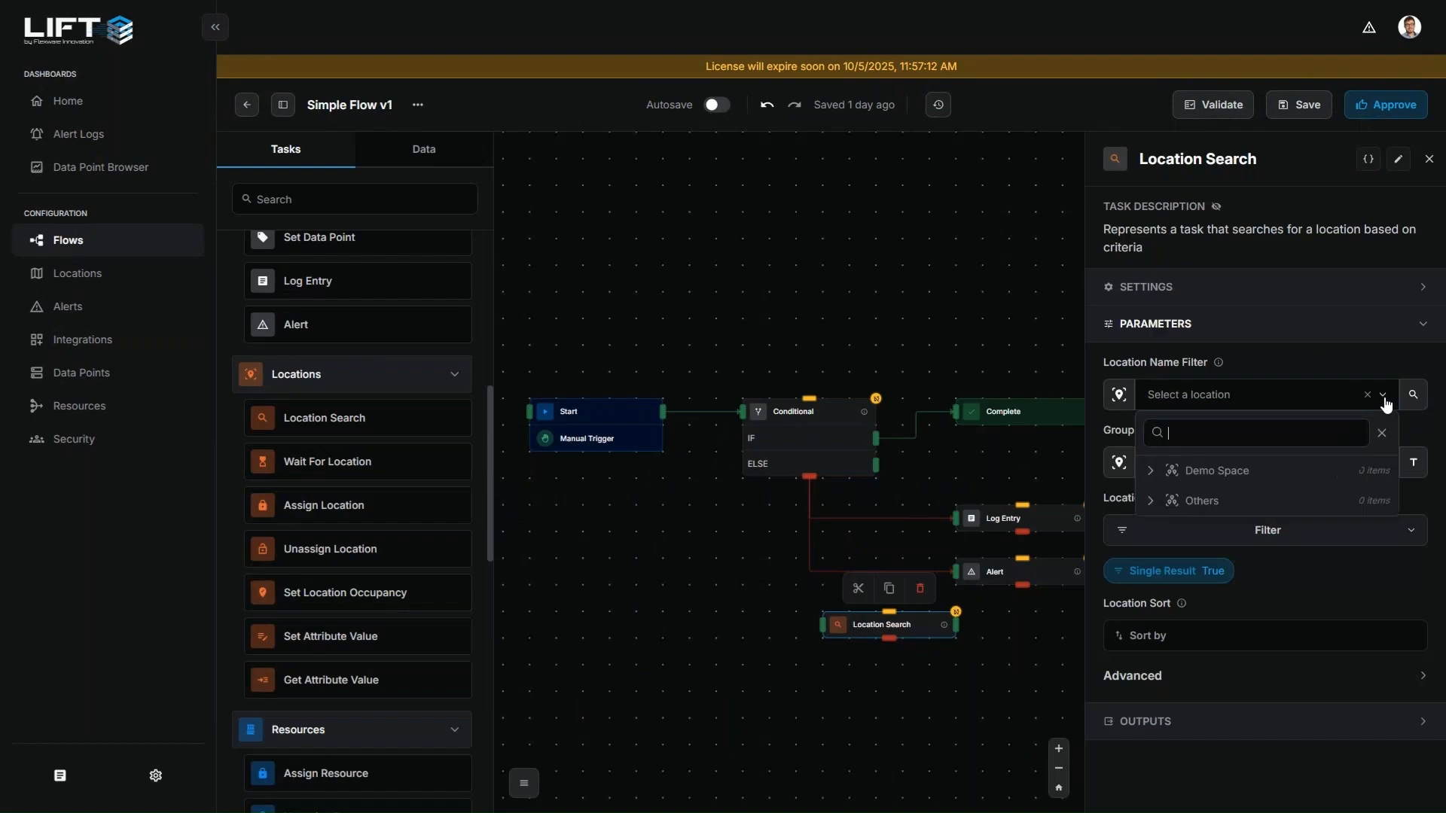
click(1151, 471)
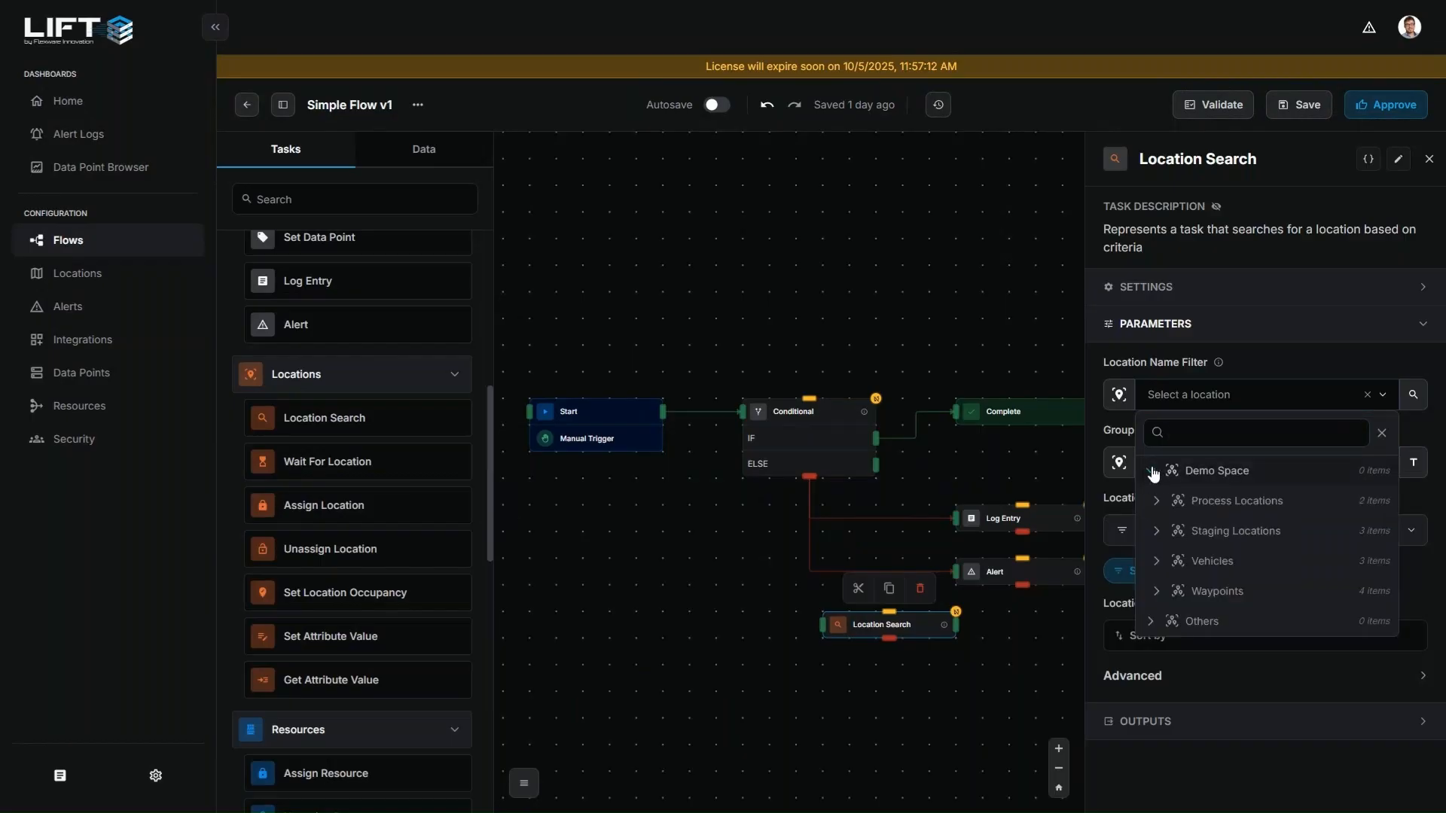
click(1152, 472)
click(1113, 429)
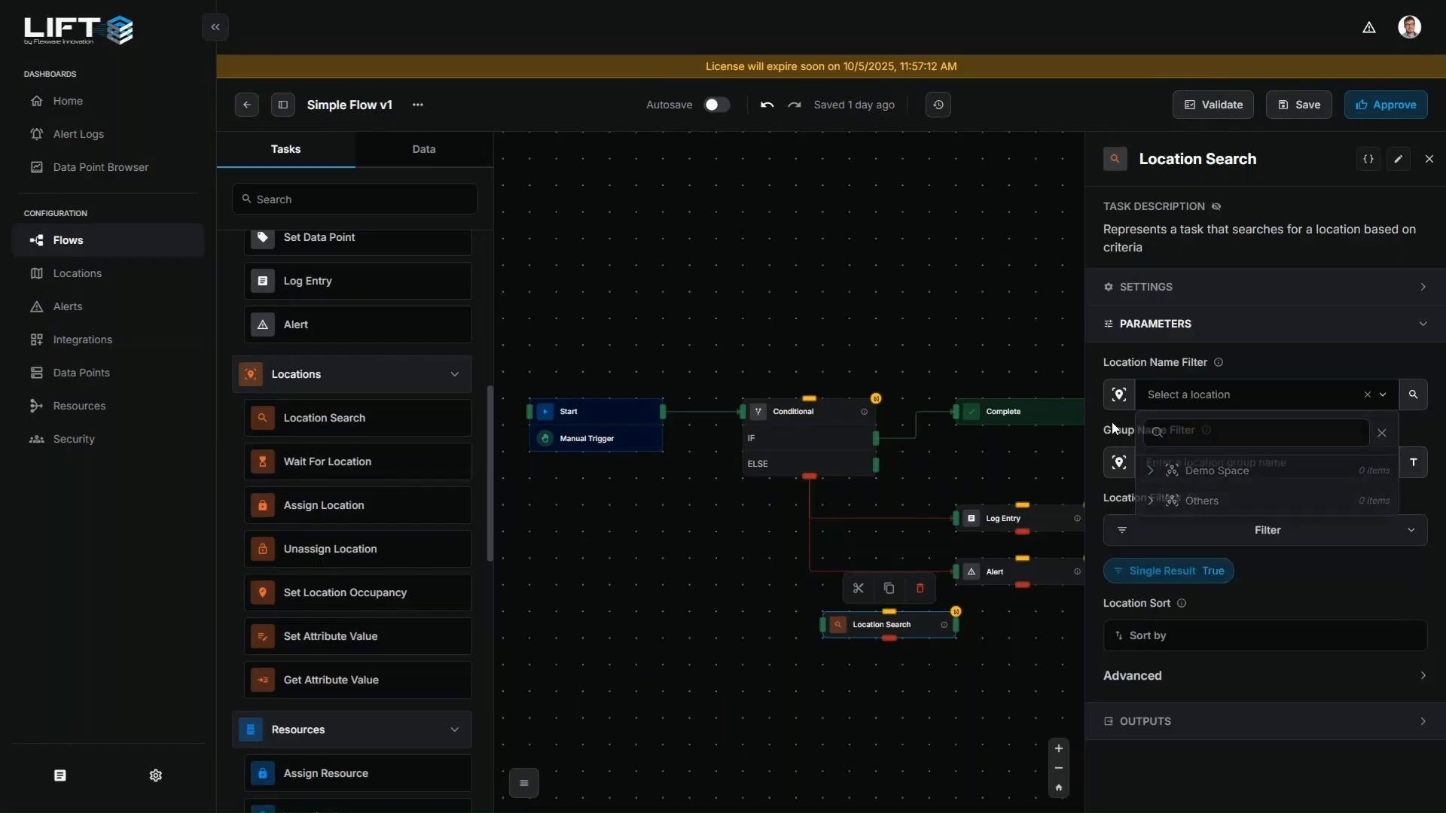
Switch the Group Name Filter to choosing from existing location groups and look through its options
click(1411, 468)
click(1386, 524)
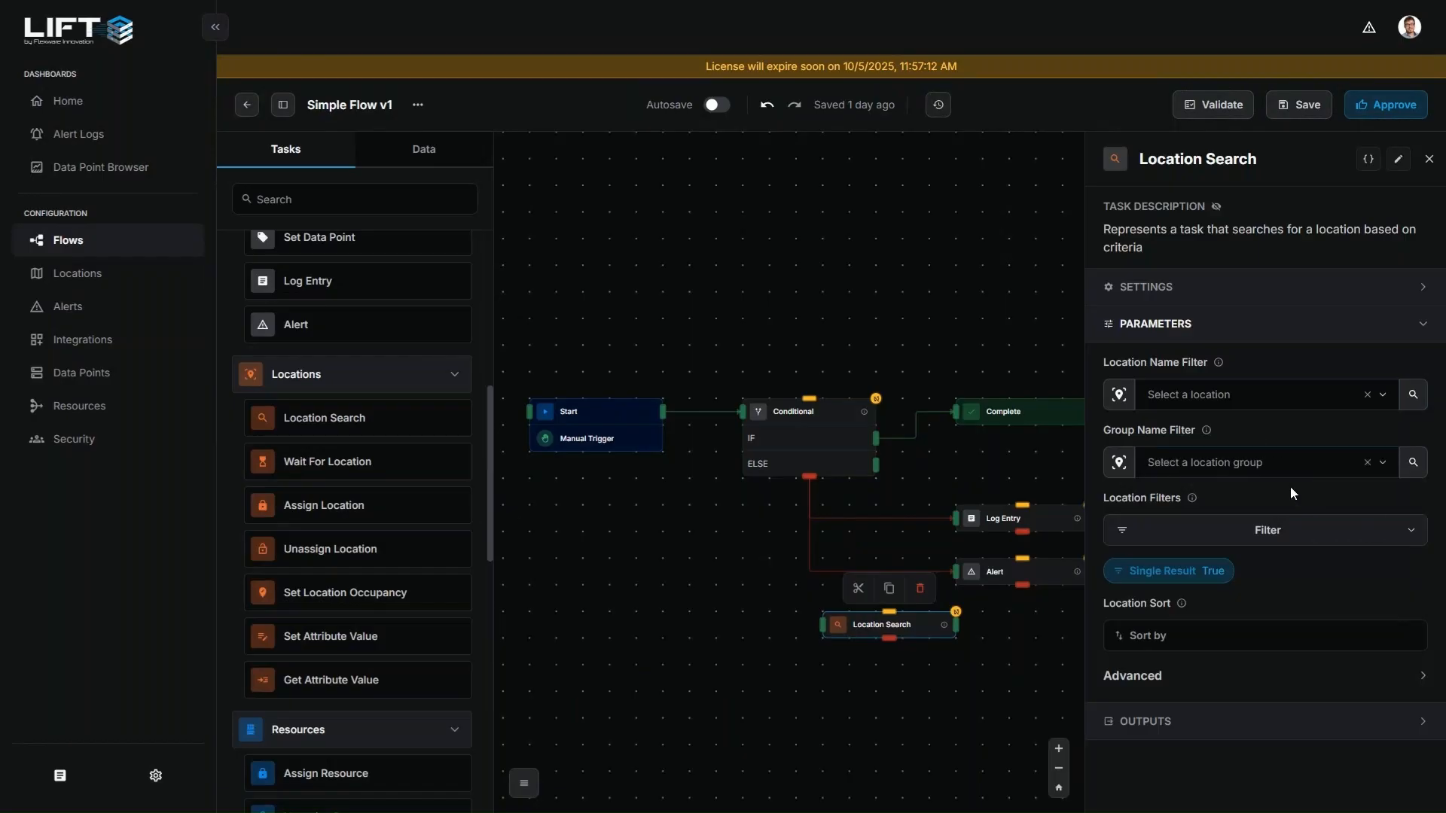
click(1383, 473)
click(1383, 473)
Review the Location Filters options and the Advanced parameters of the Location Search task, and close its settings
click(1243, 538)
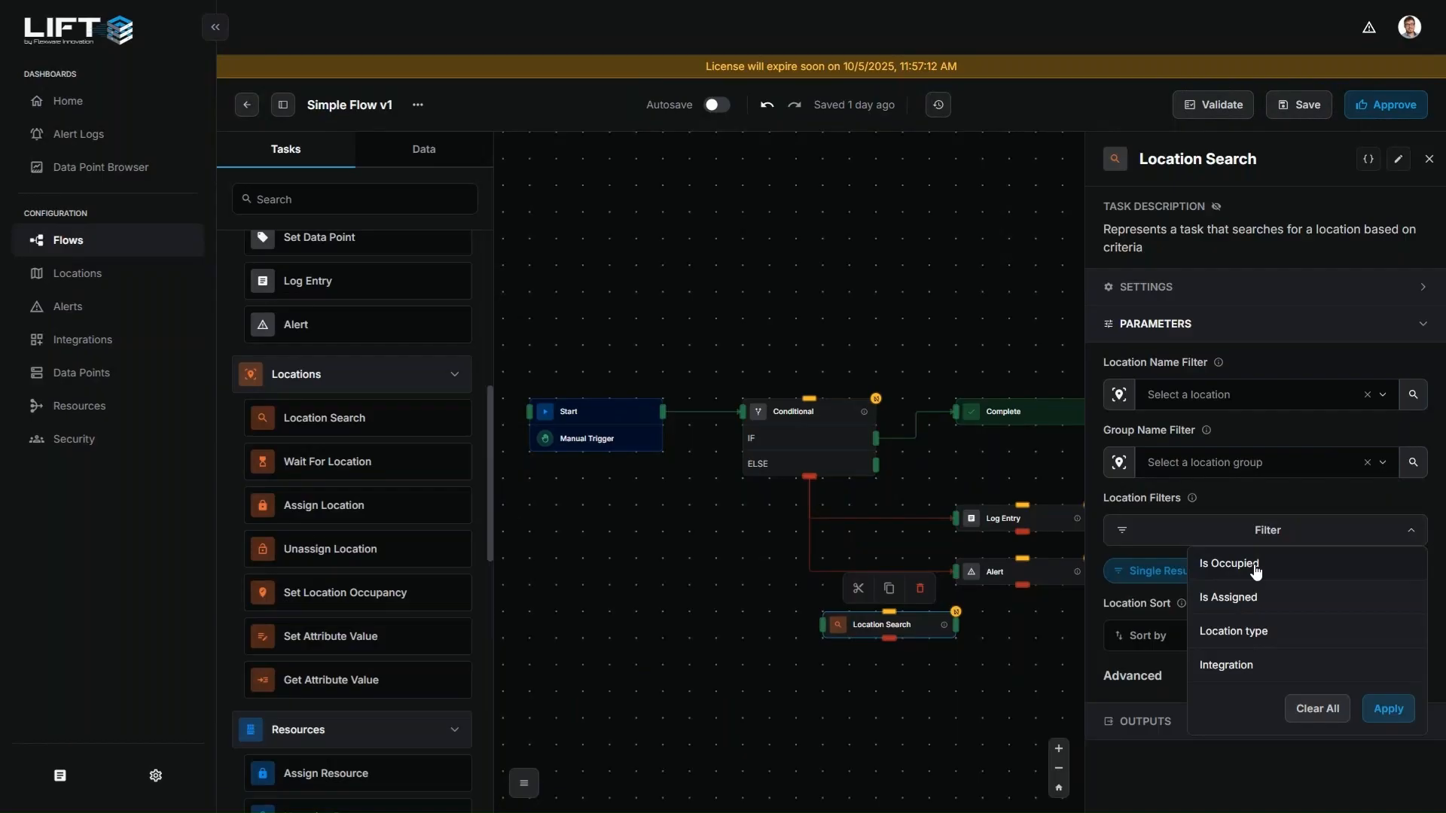
click(1414, 517)
click(1394, 532)
click(1403, 496)
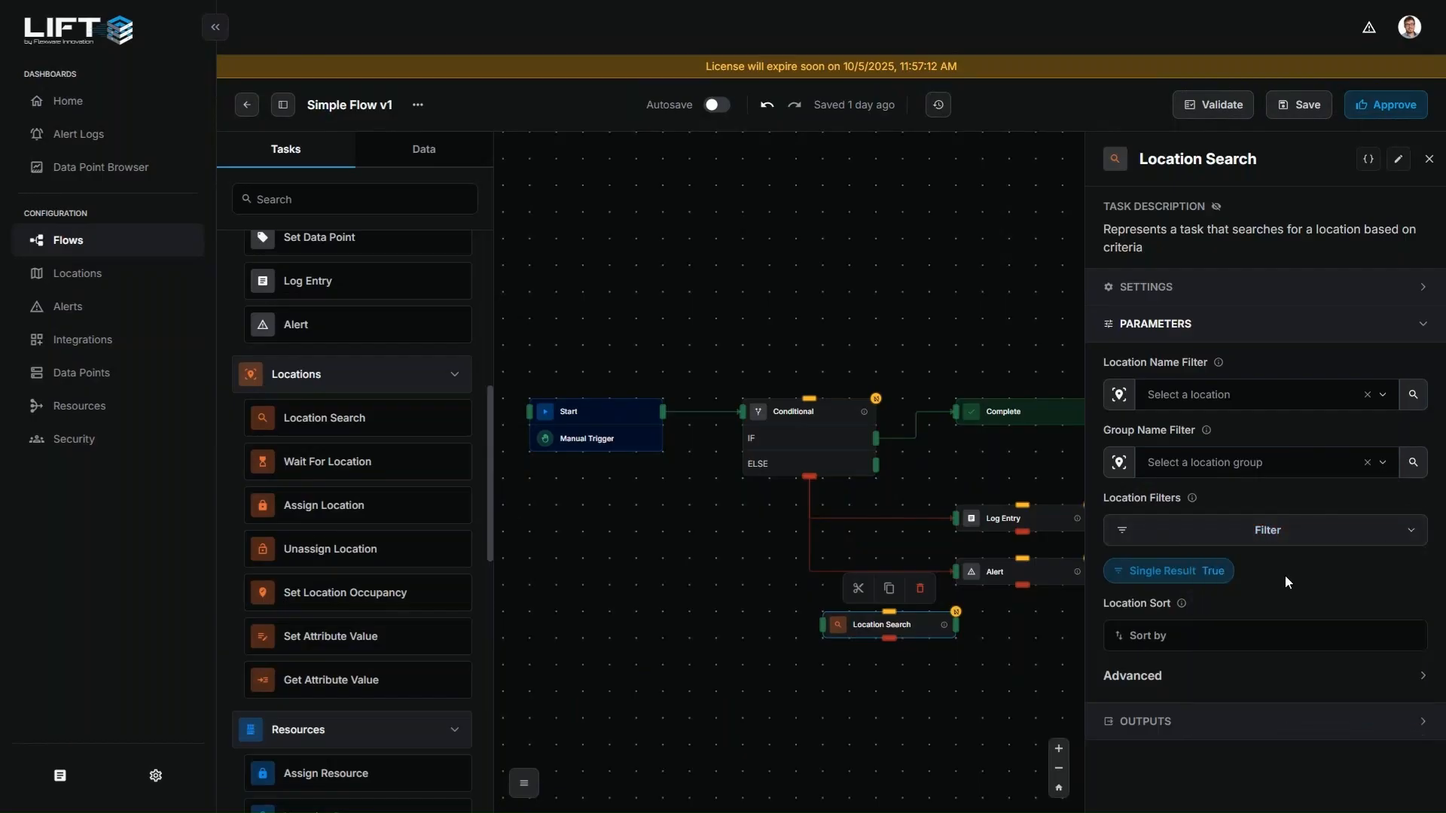
click(1155, 681)
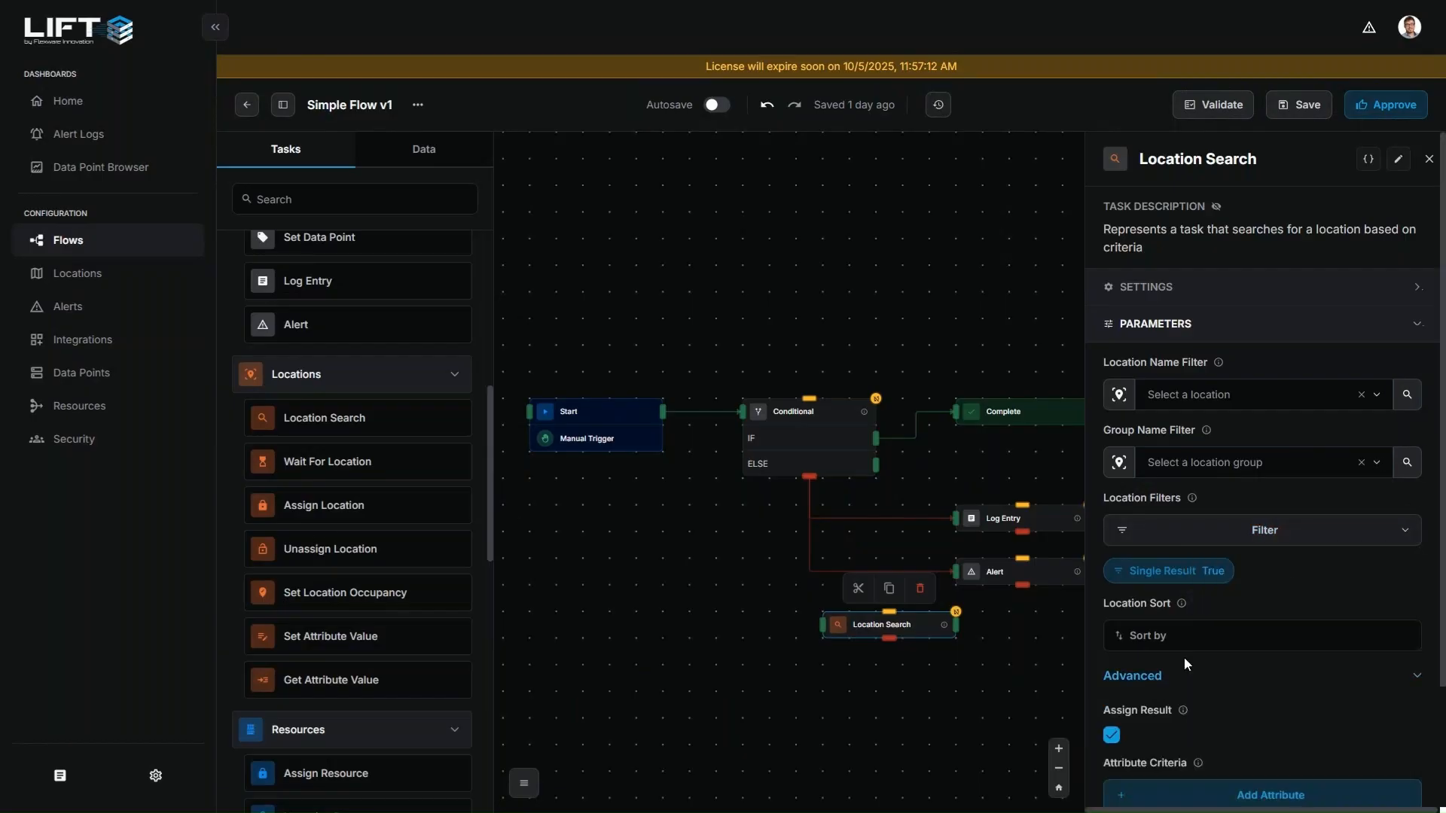
scroll(1231, 608, down, 2)
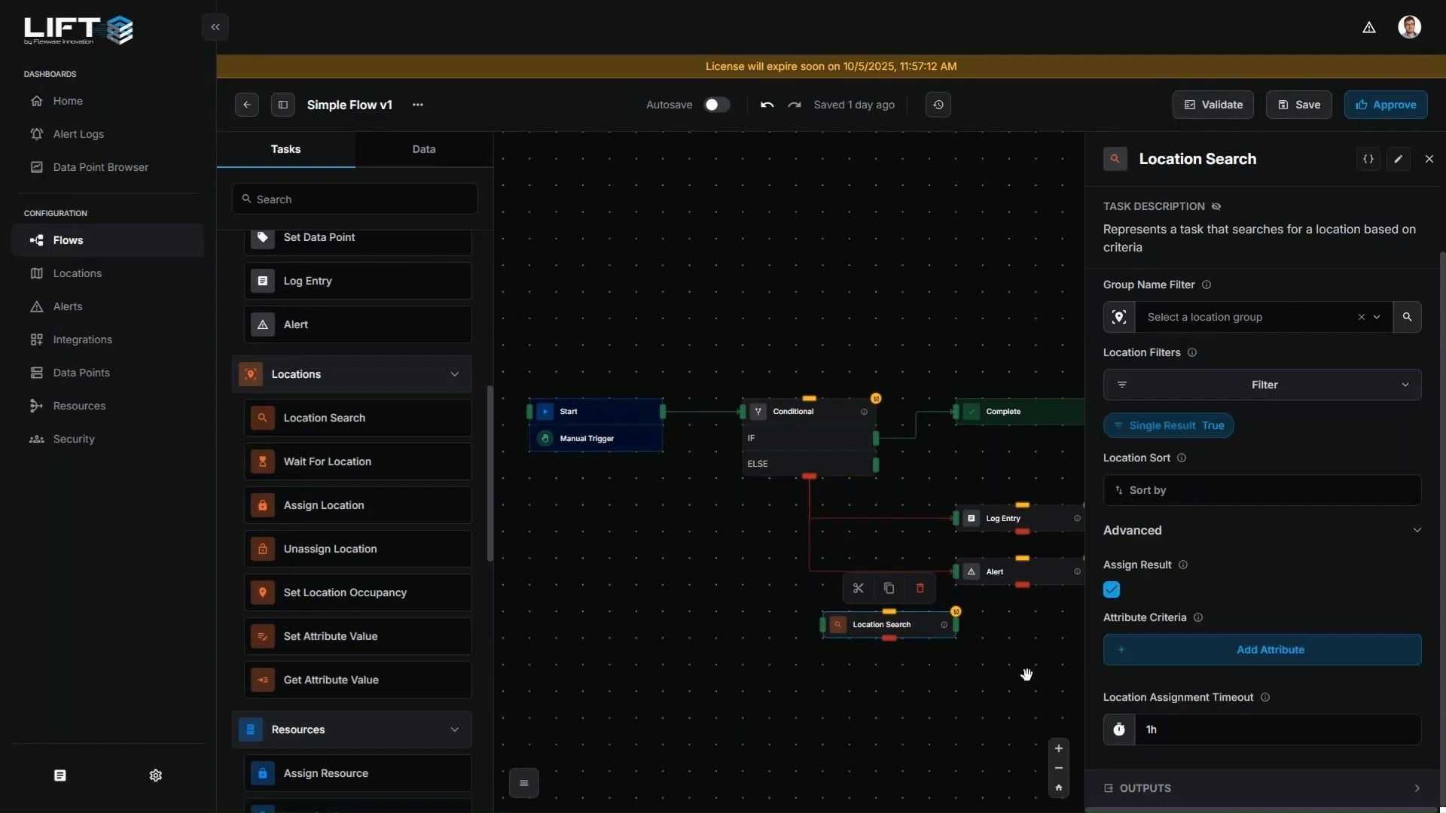
click(802, 655)
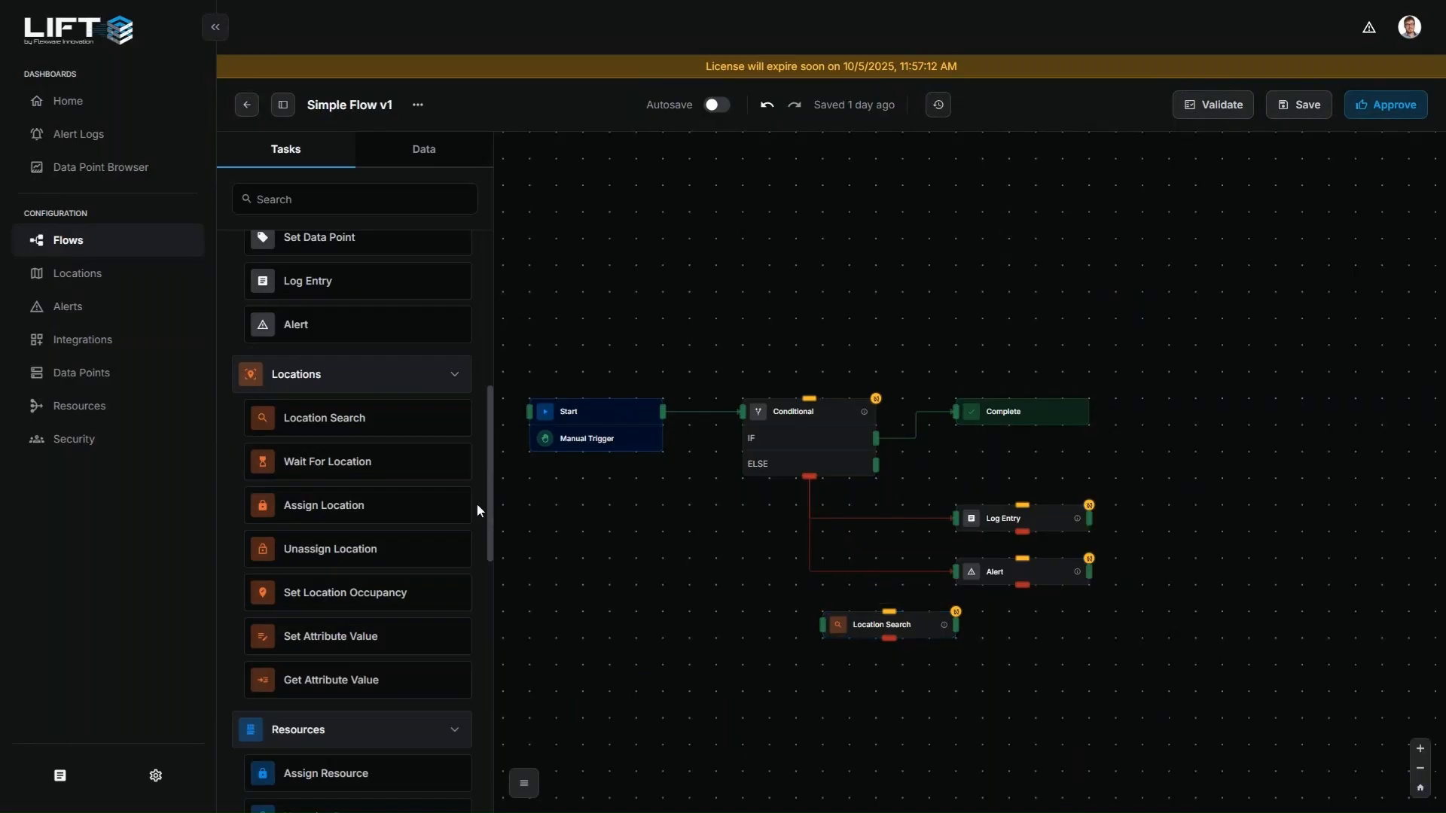
Go to the Locations page and expand Demo Space with its Process Locations and Staging Locations groups
click(128, 287)
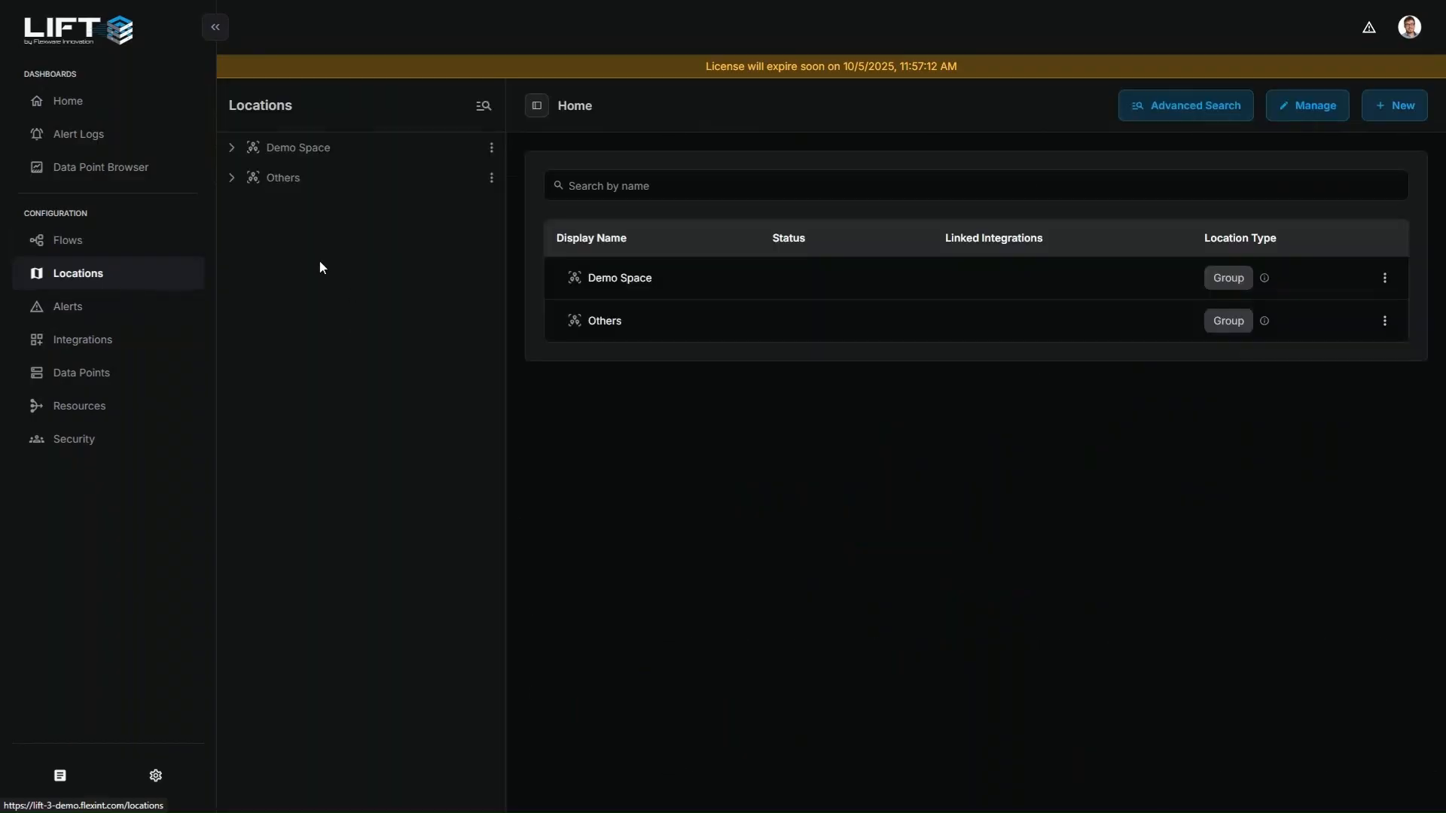
click(233, 153)
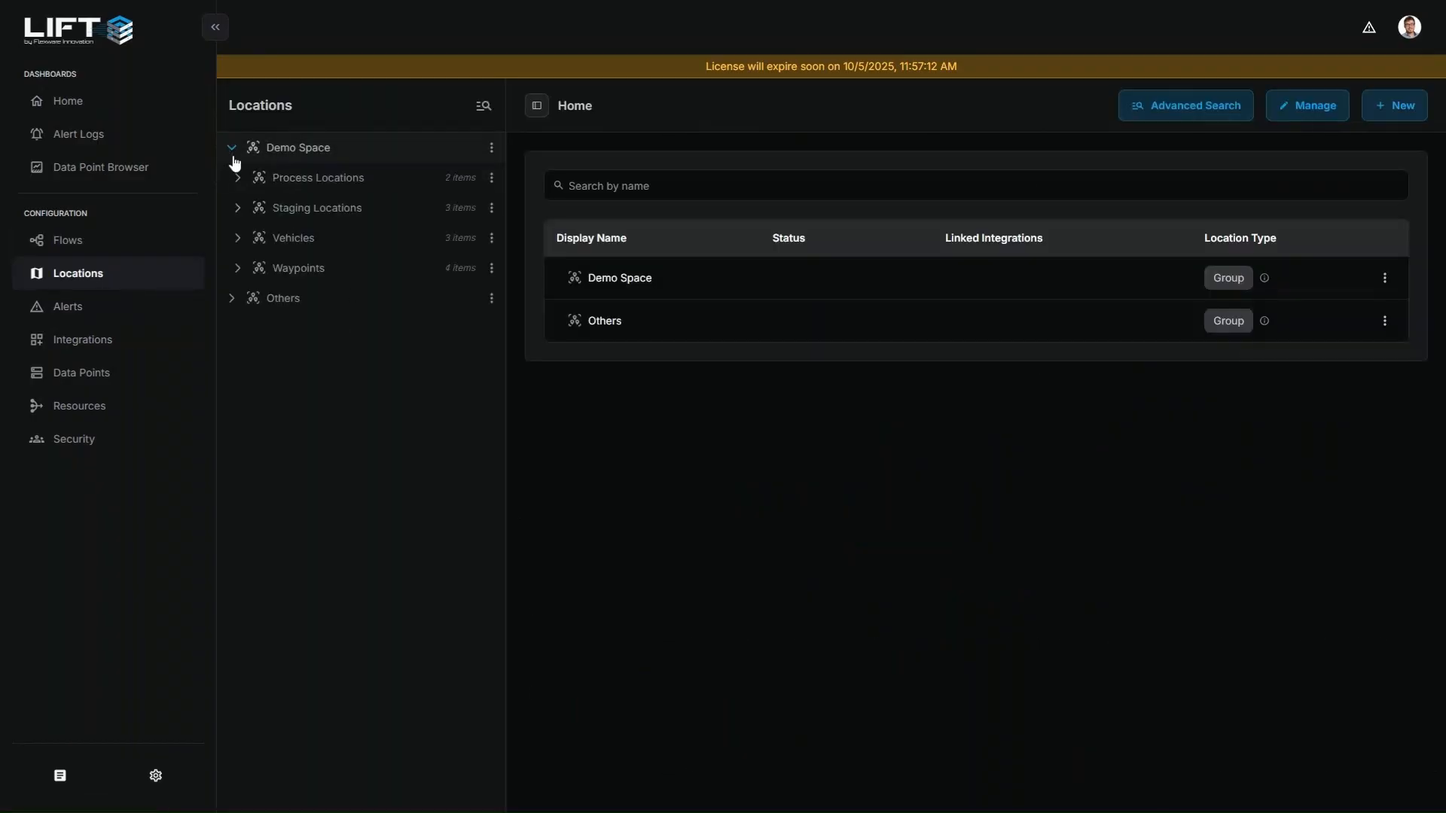
click(238, 182)
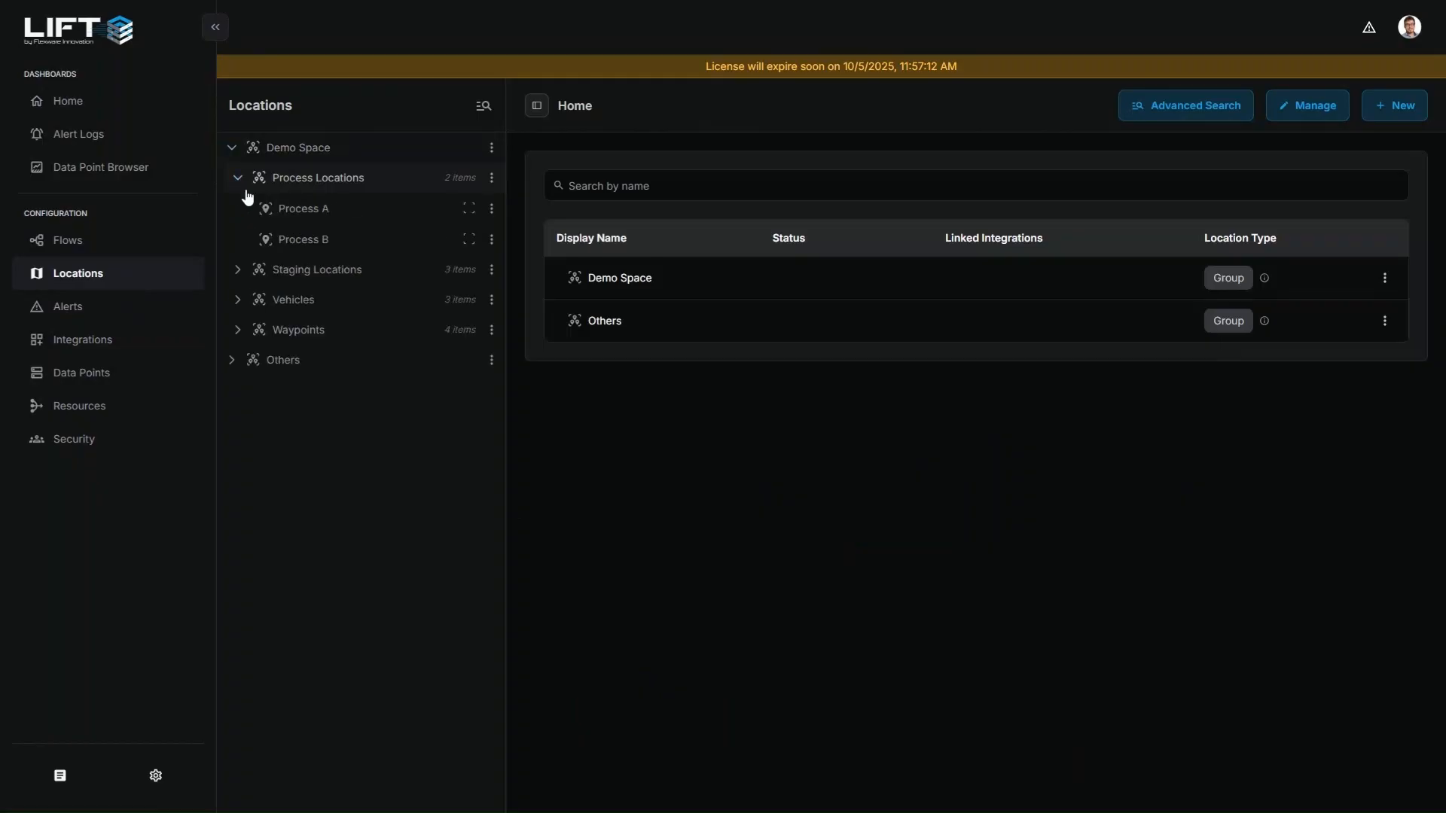
click(238, 271)
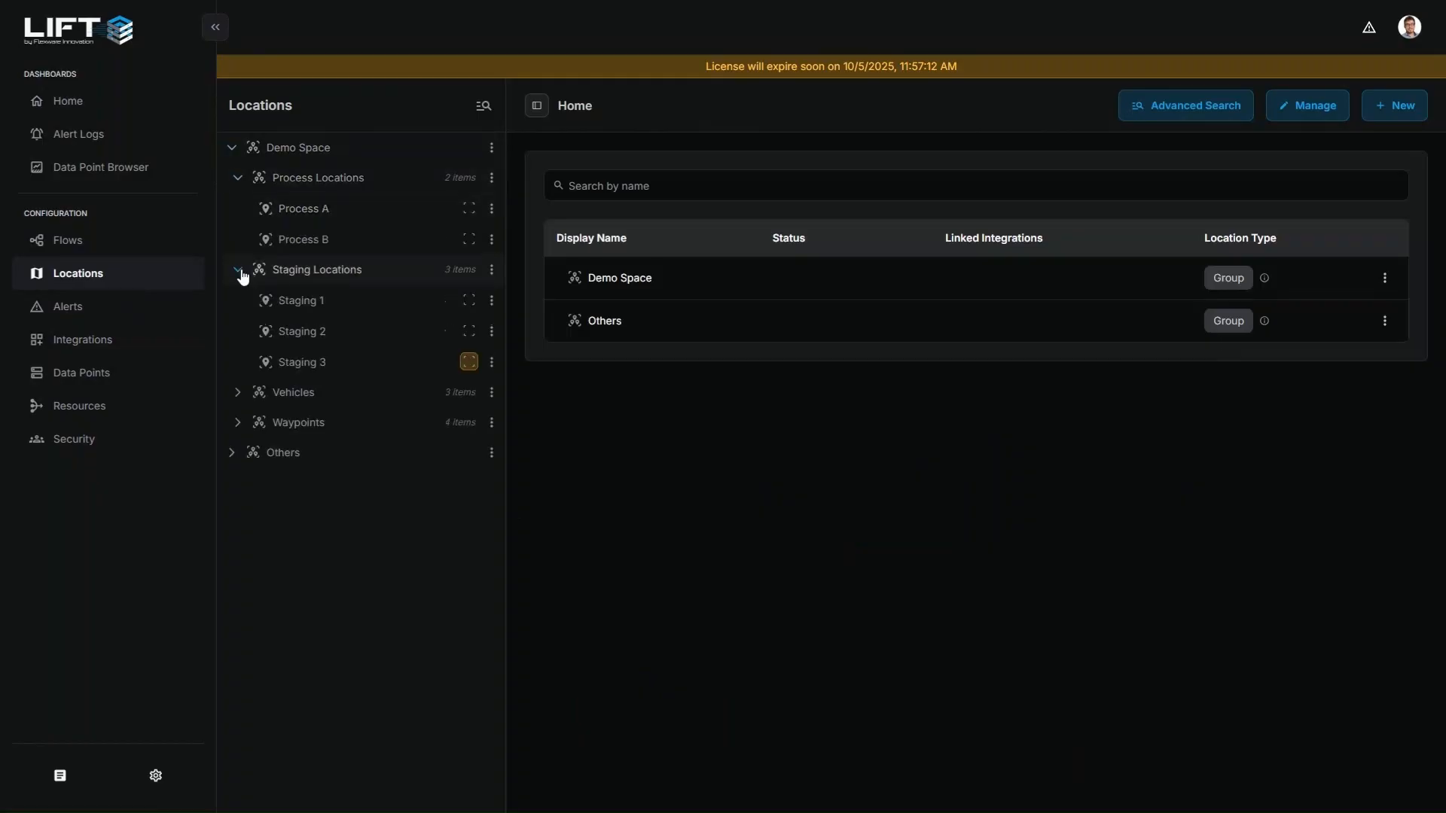
Open Staging 1 to examine its linked integrations and its inherited and owned attributes, and close its details
click(327, 313)
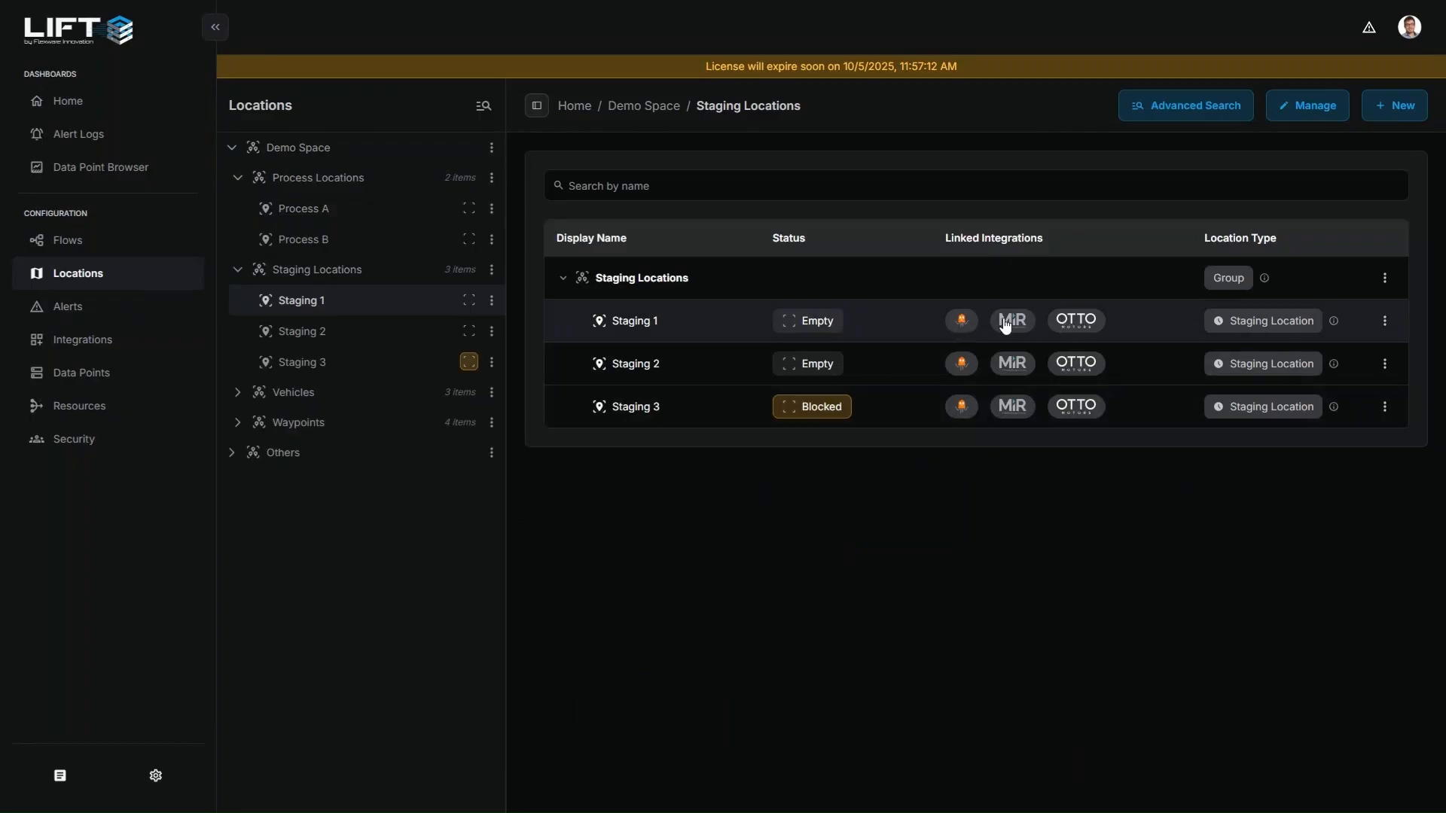
click(899, 316)
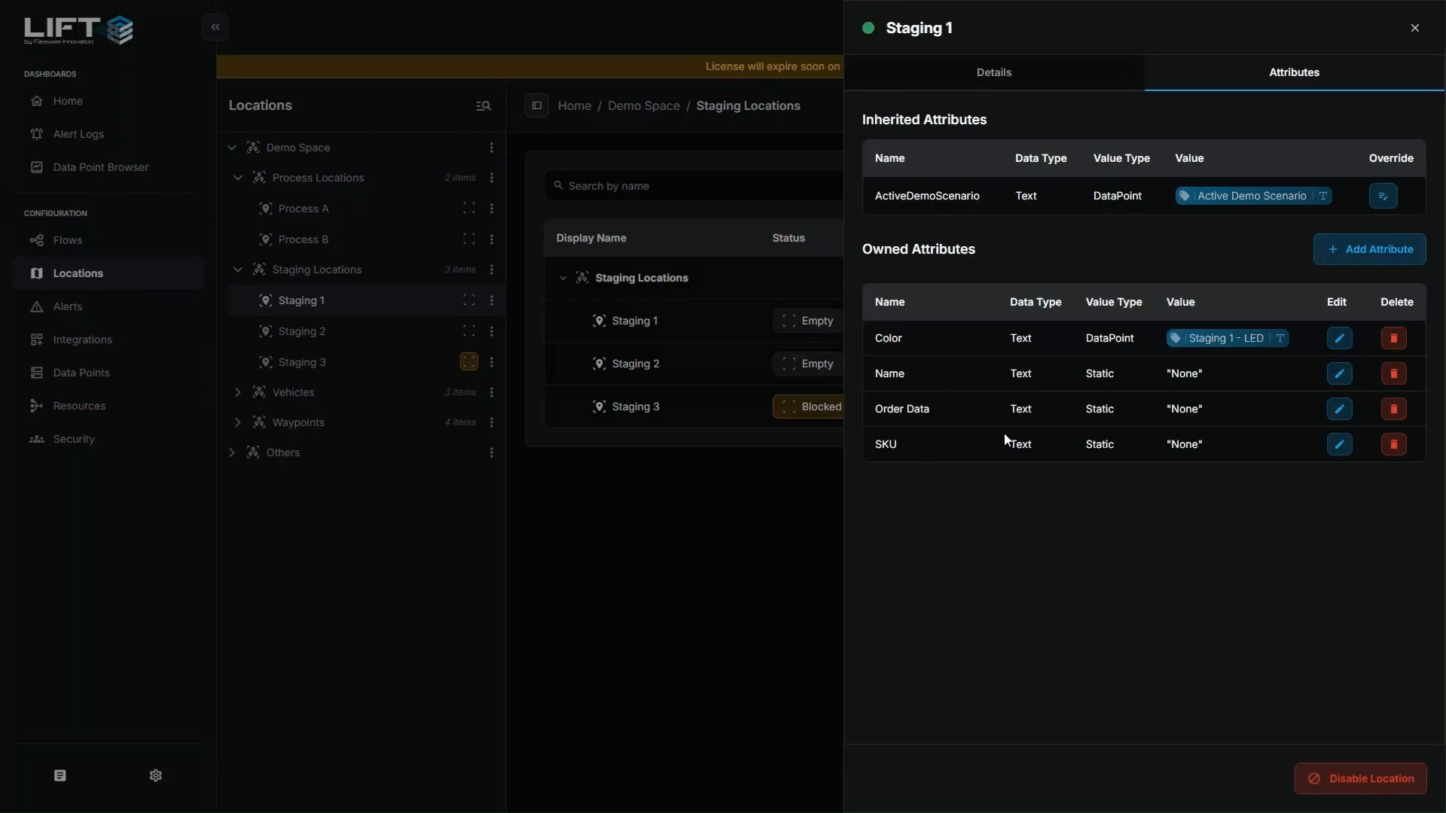
click(1416, 31)
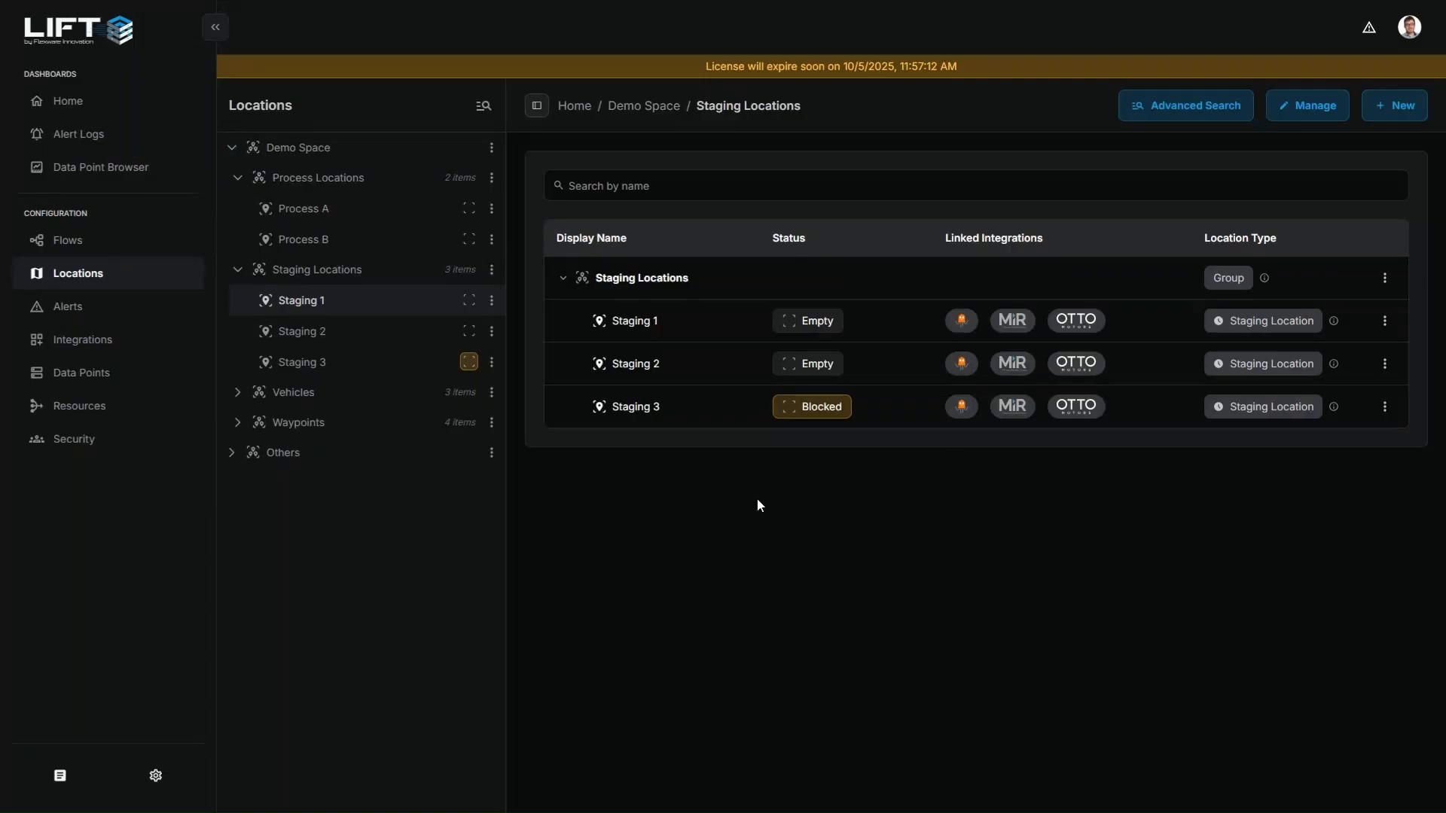
Go to the Integrations page and open the MiR vehicle system's configuration
click(82, 341)
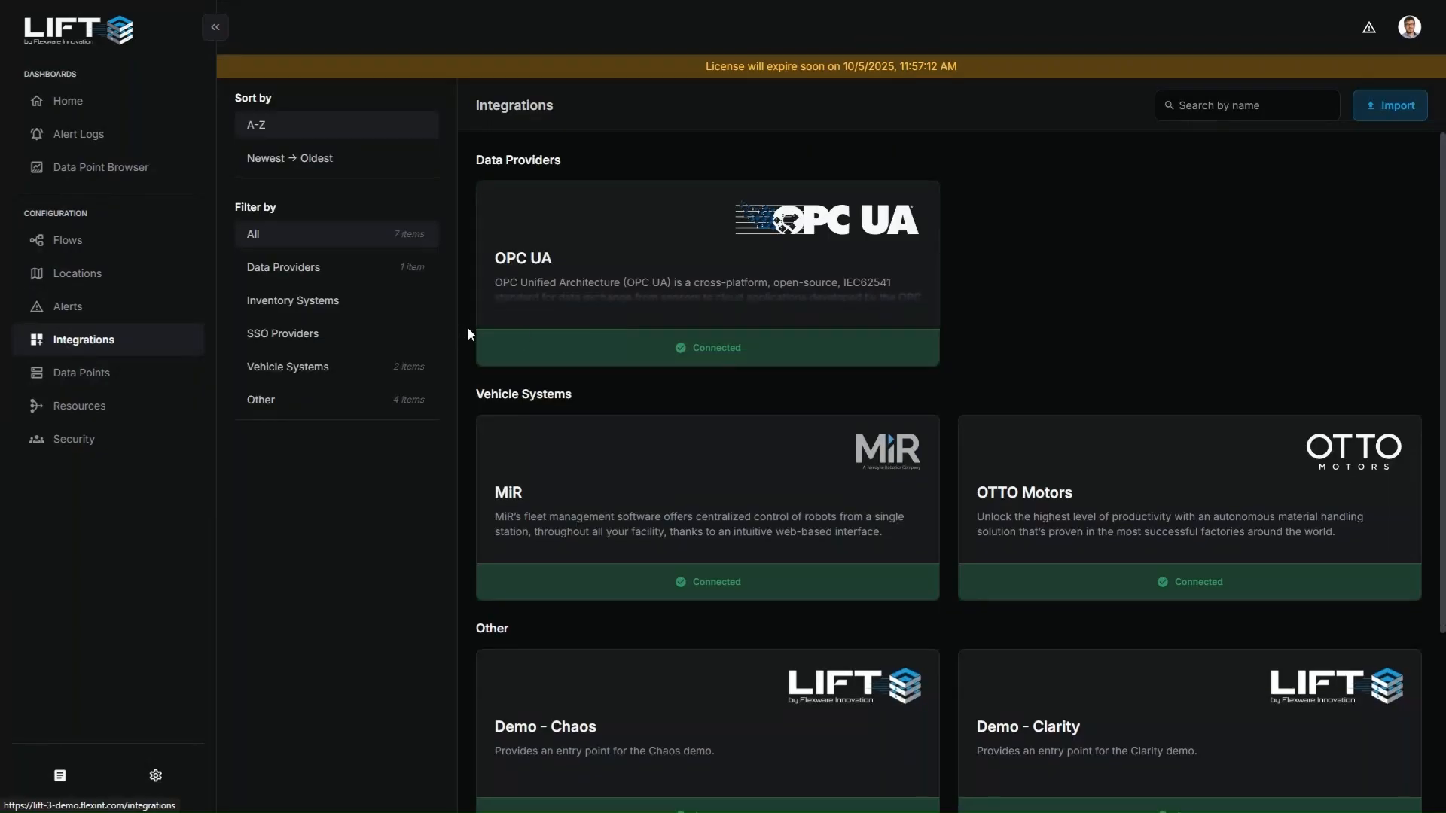
click(608, 453)
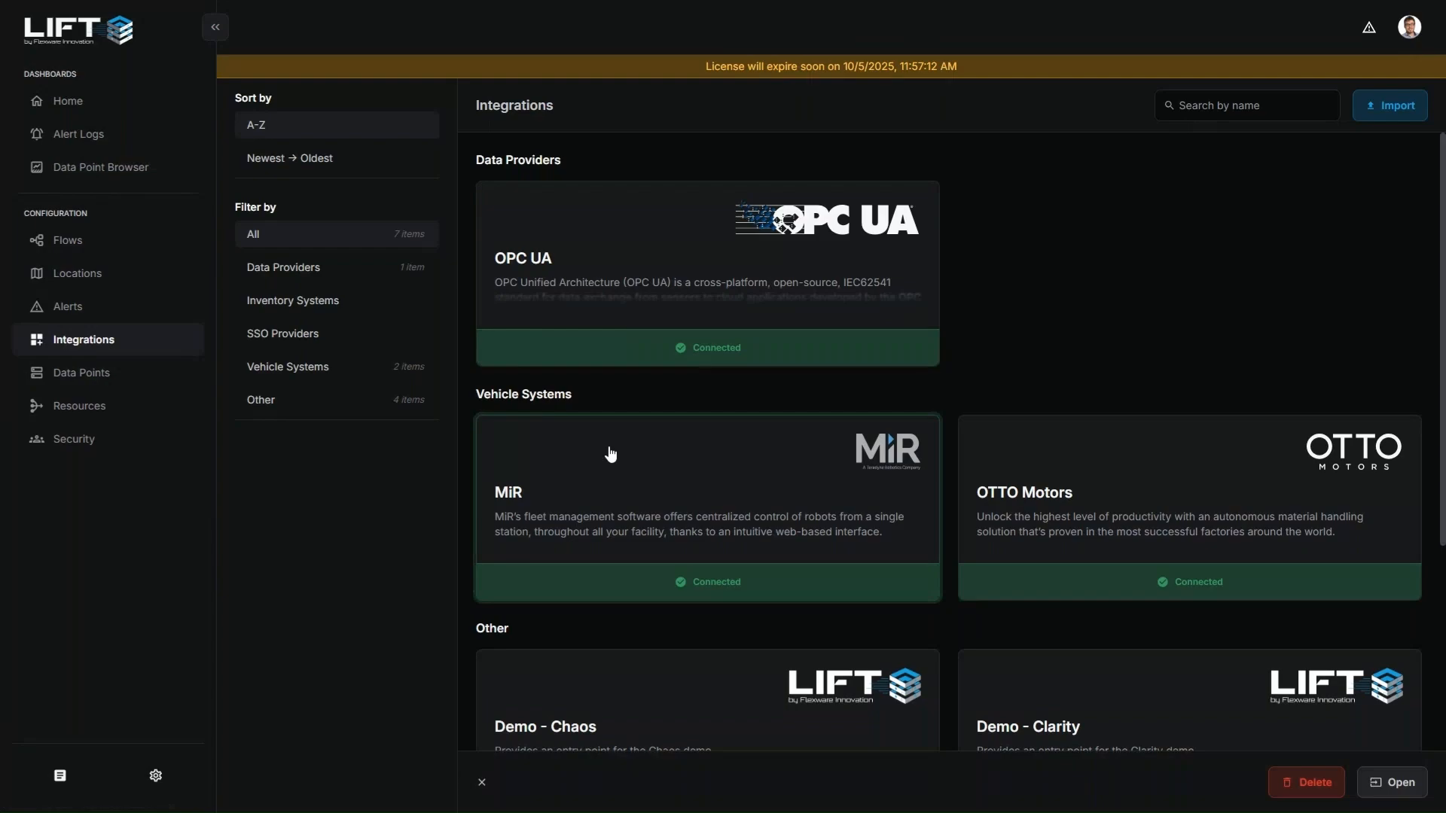
double_click(610, 452)
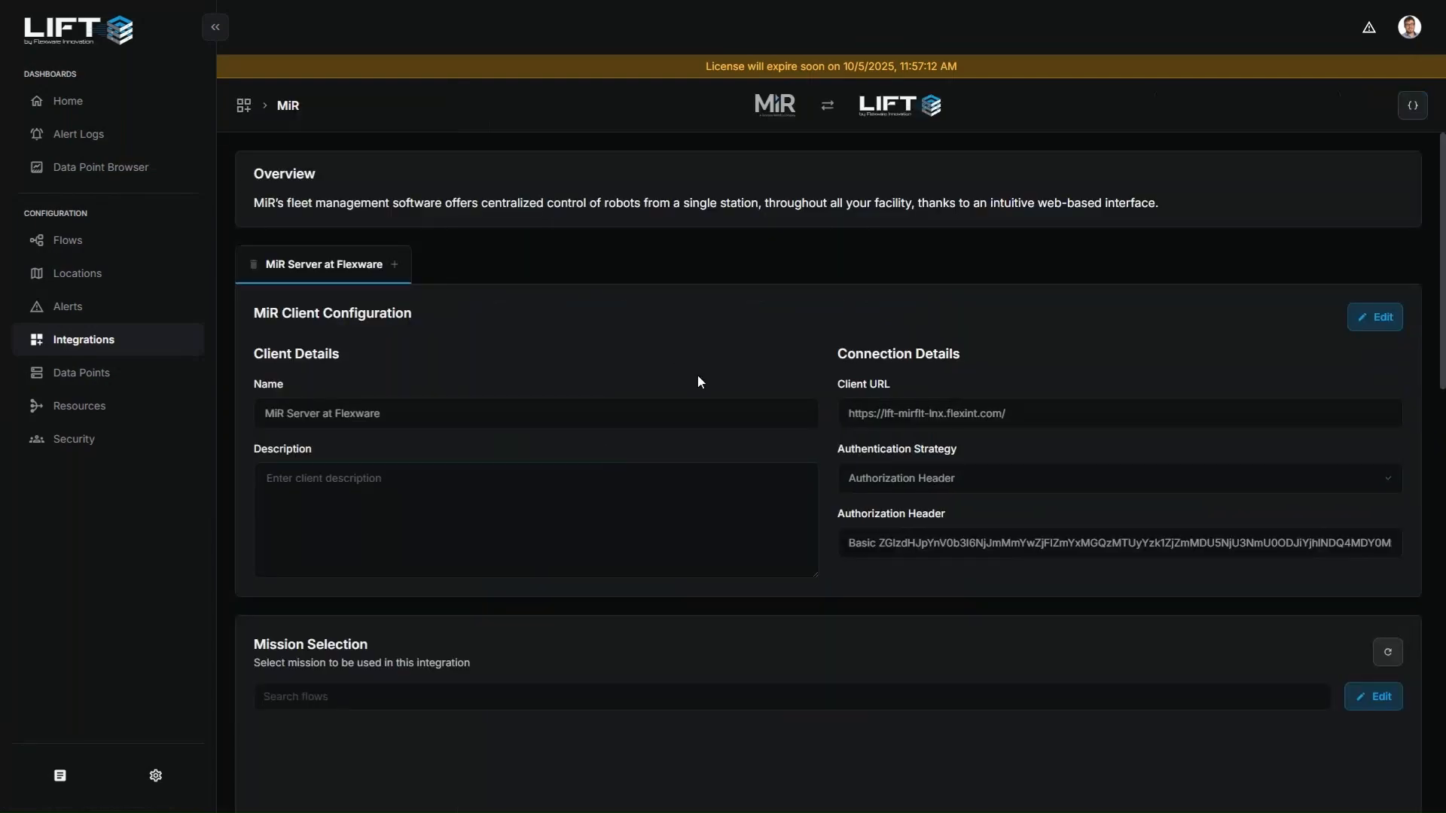
Review the MiR mission selection and the location mapping, making the mapping of LIFT locations editable
scroll(825, 405, down, 7)
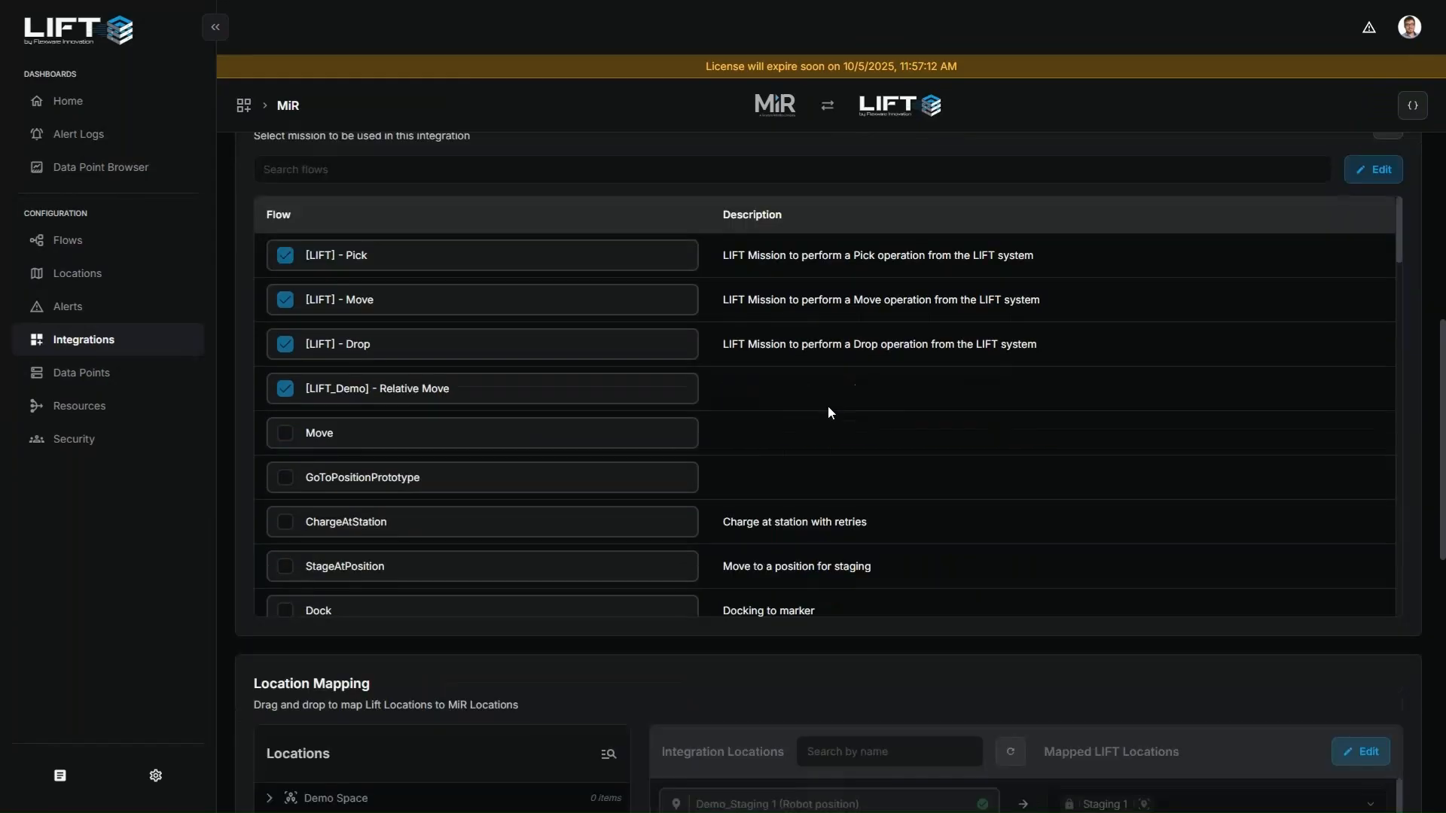
scroll(828, 405, down, 5)
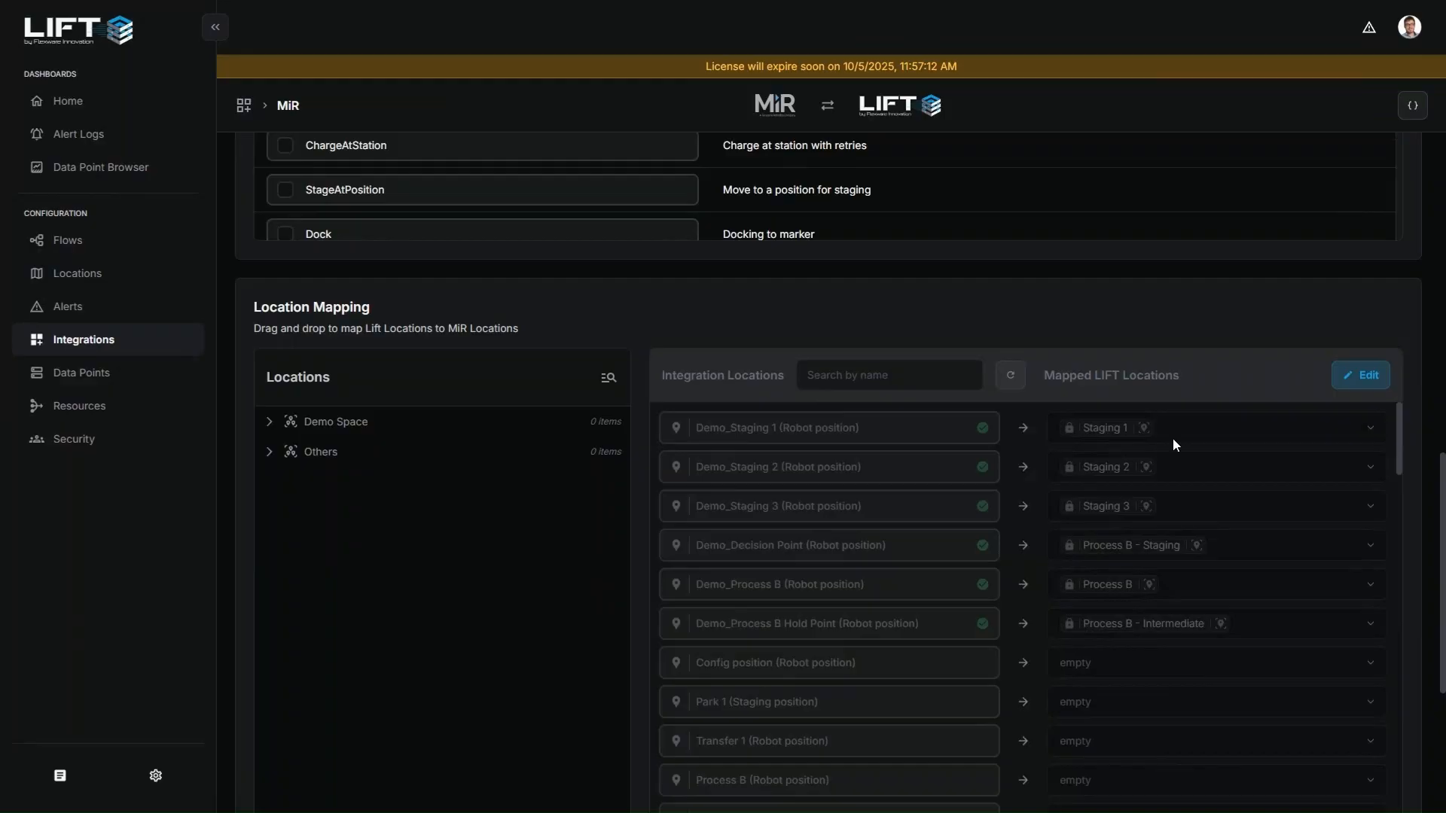
click(1361, 375)
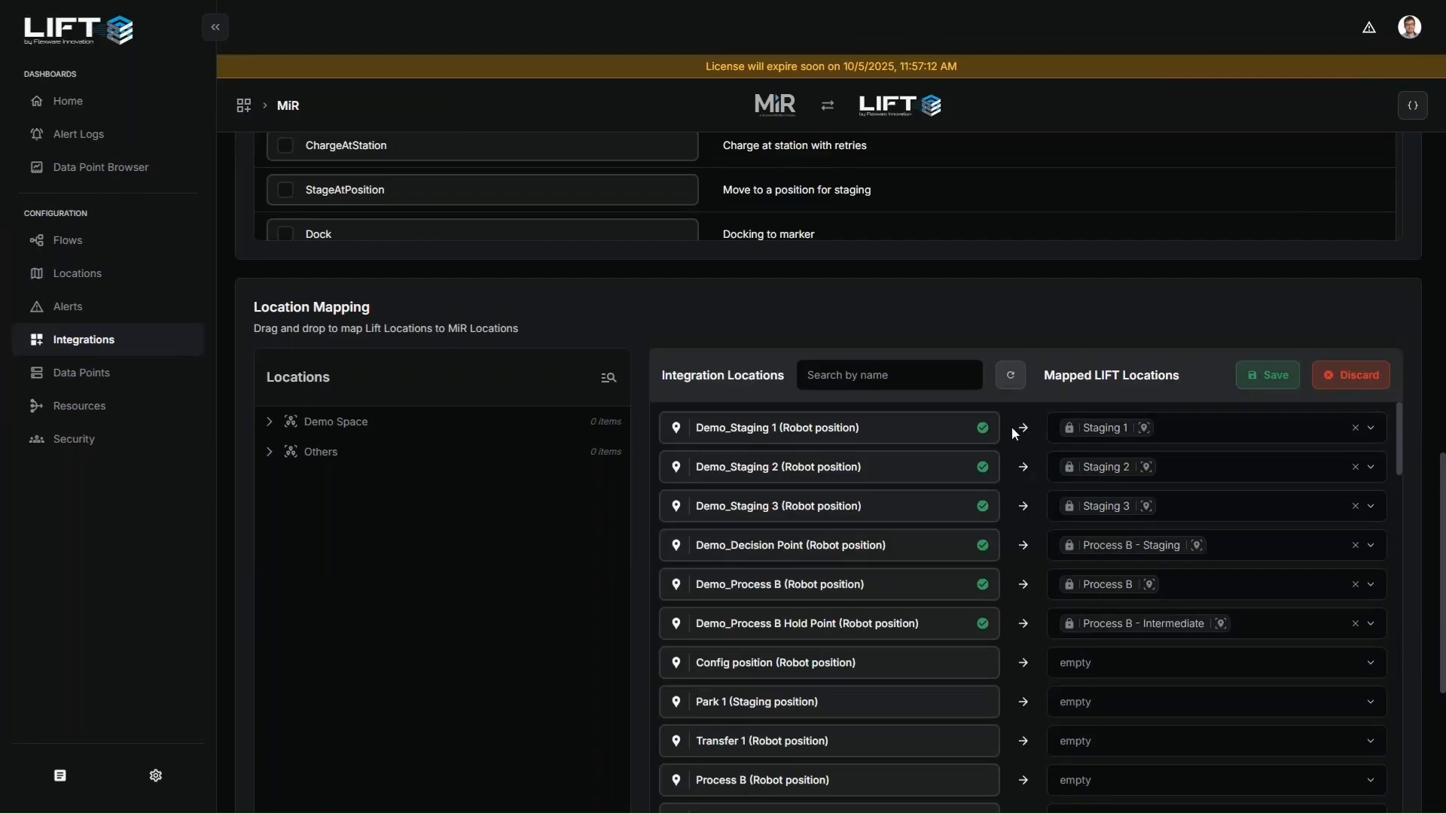
scroll(816, 332, up, 6)
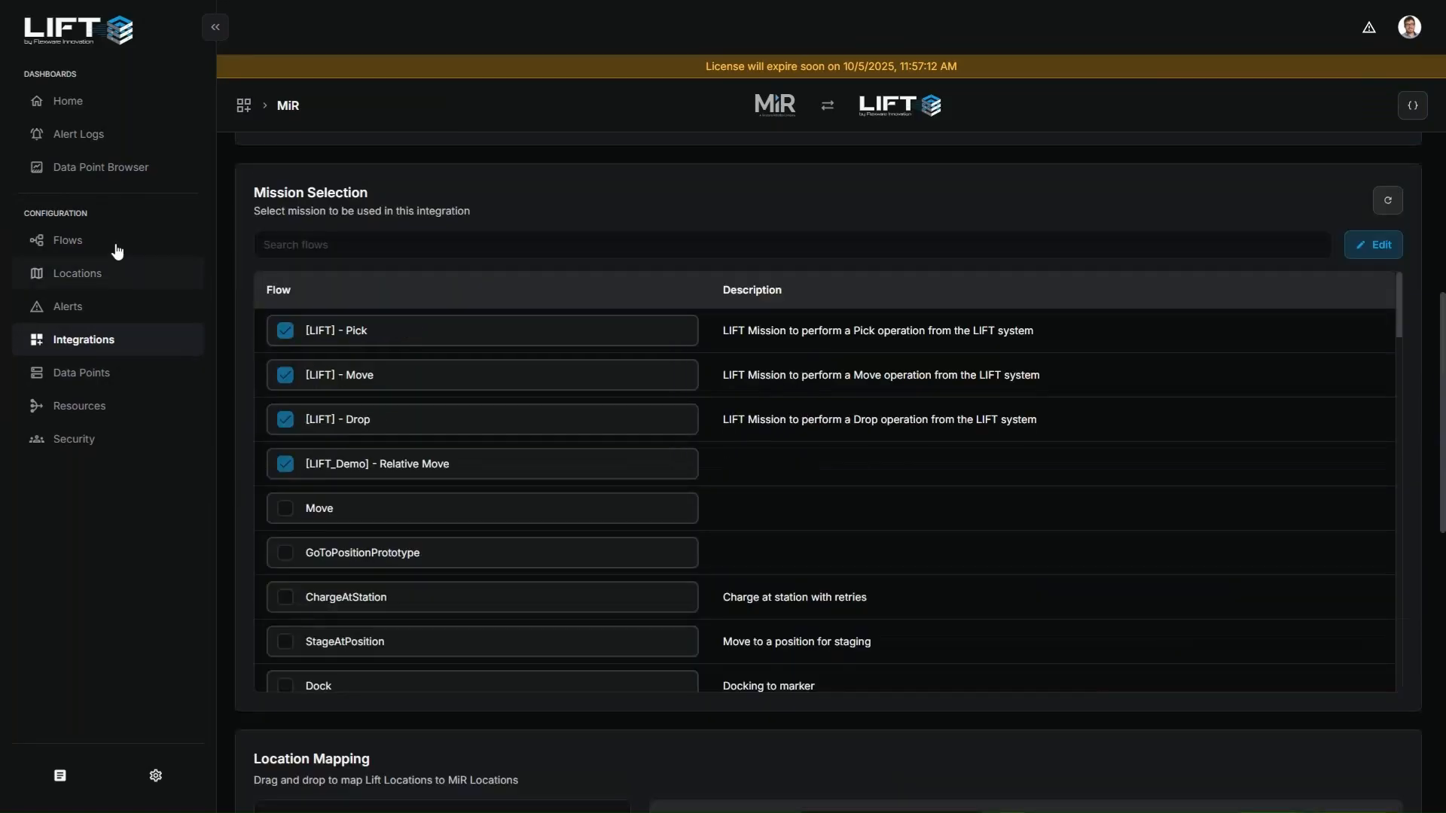
Go back to the Flows page, enter the presenter's own flow group and open Simple Flow
click(116, 250)
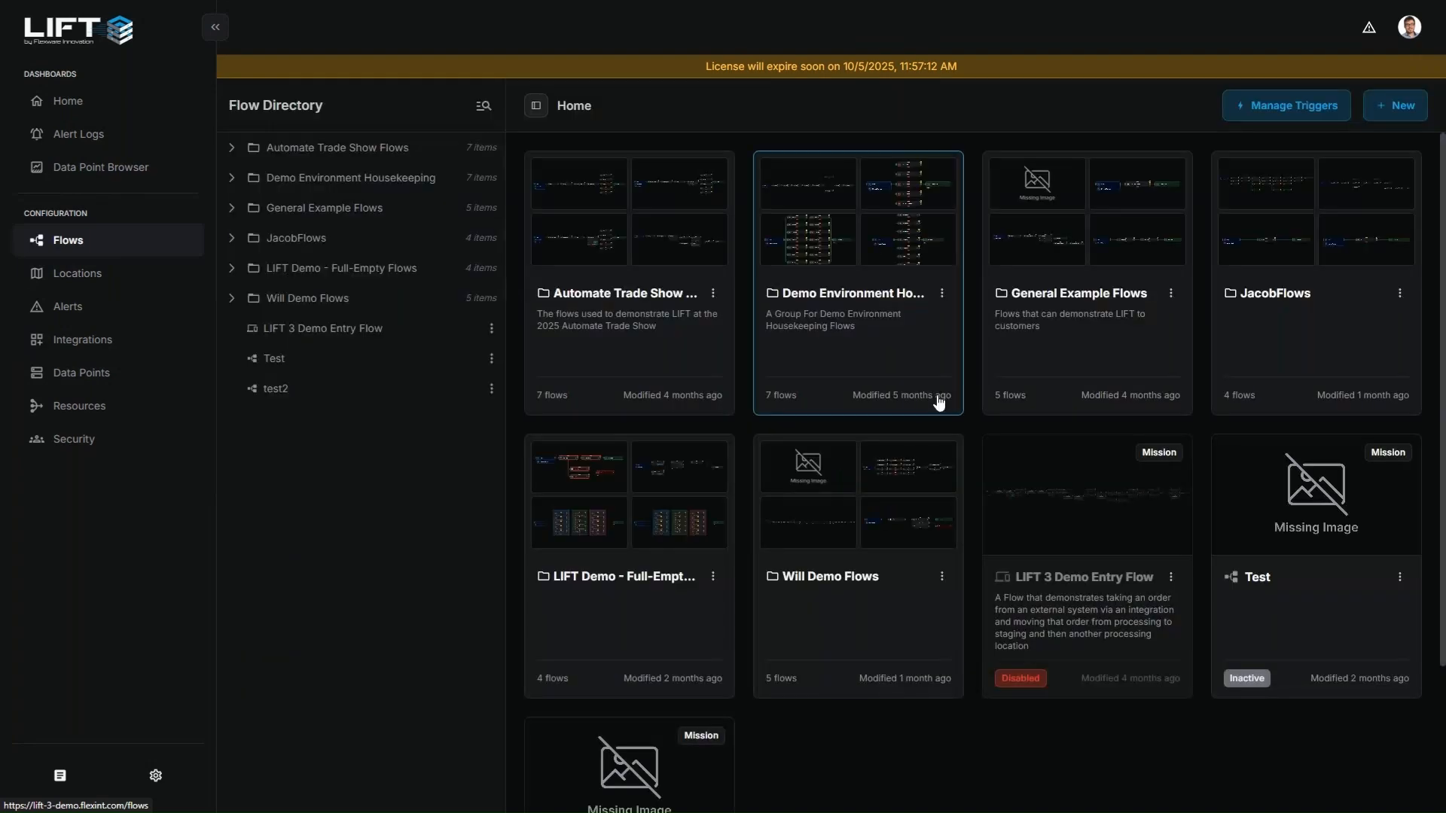
double_click(1217, 294)
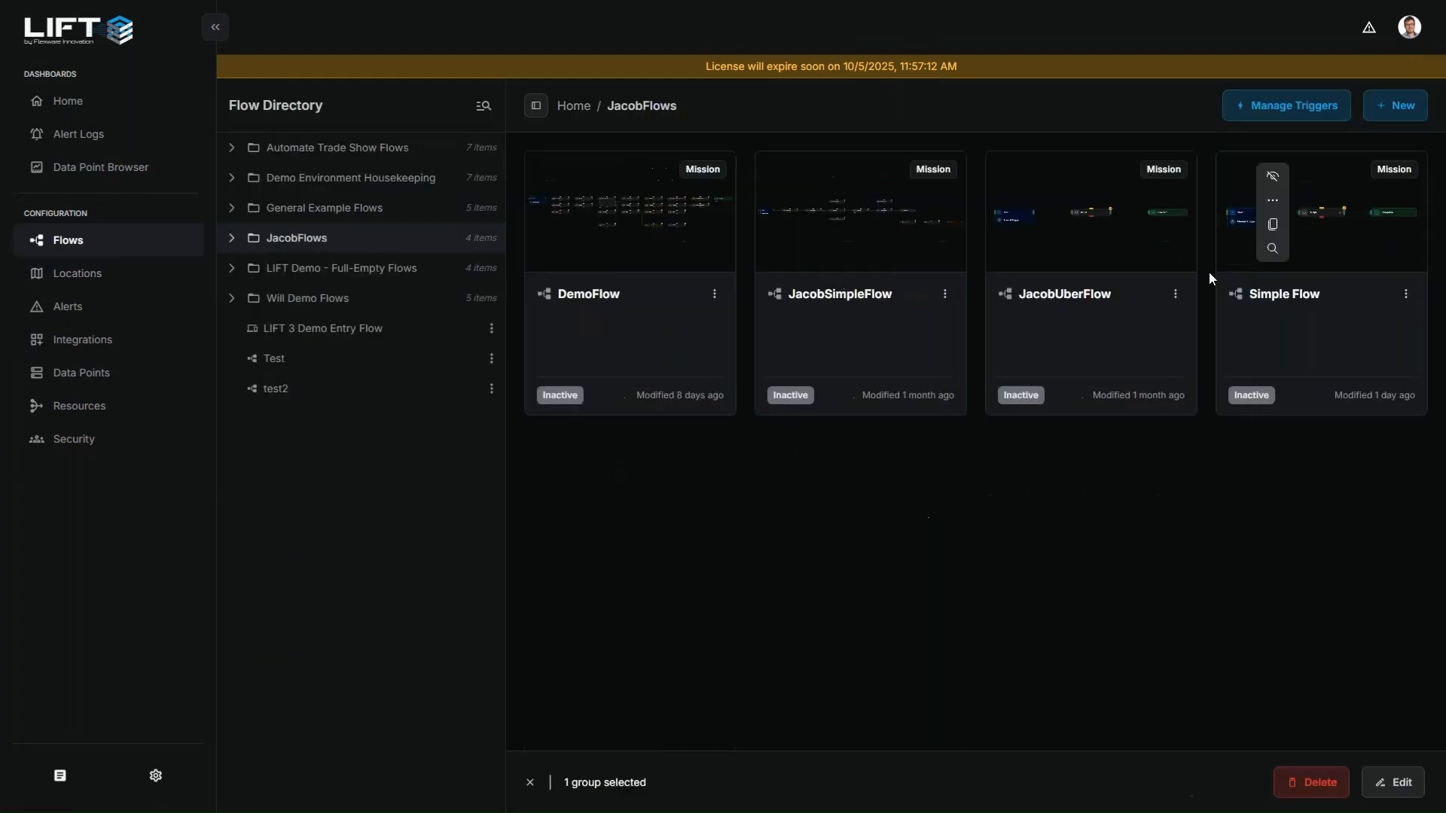
double_click(1244, 294)
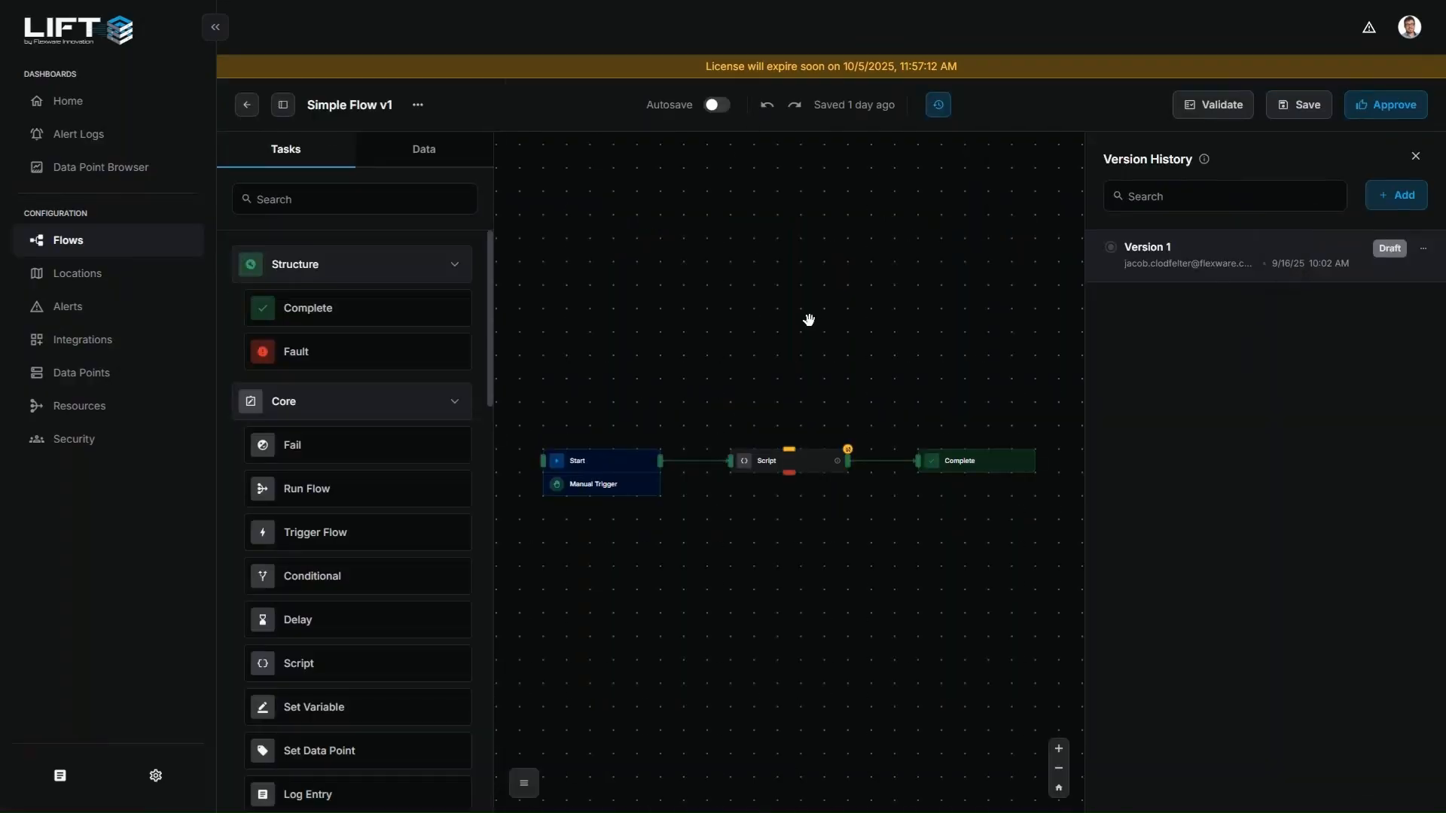
Switch to the camlink Cameras page, view the demo environment's live feed in full screen, and leave full screen
key(F11)
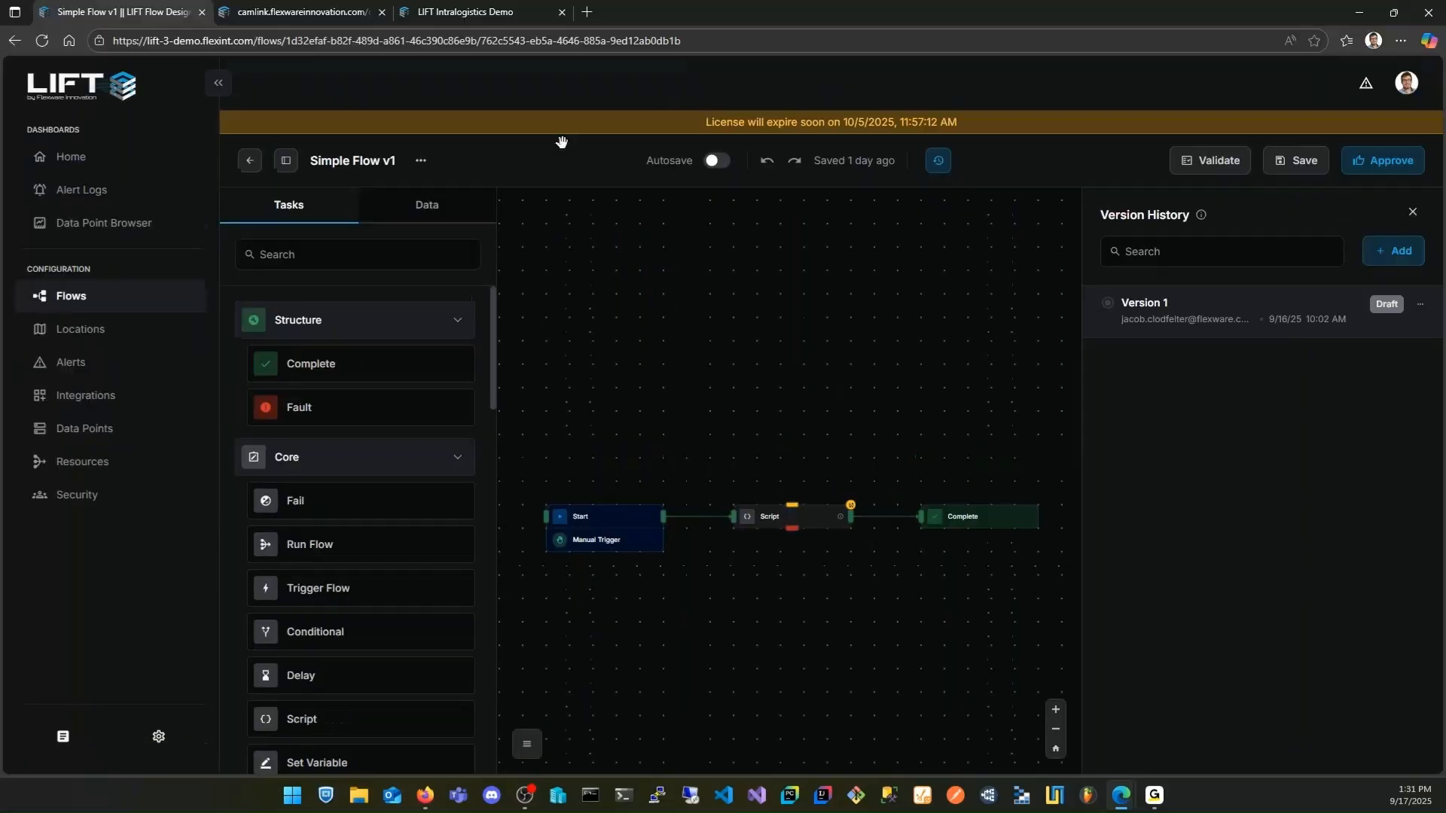
click(328, 17)
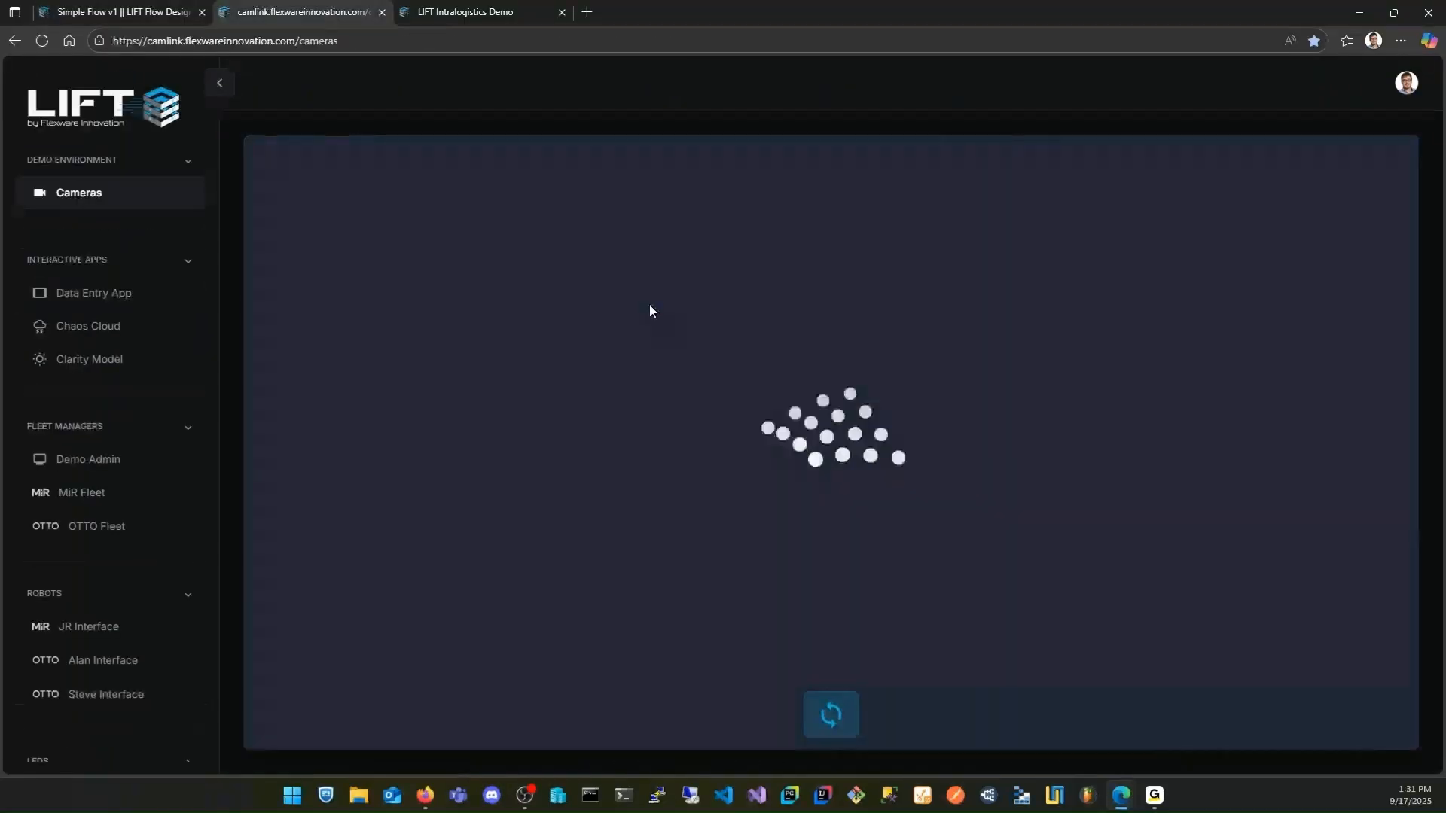
key(F11)
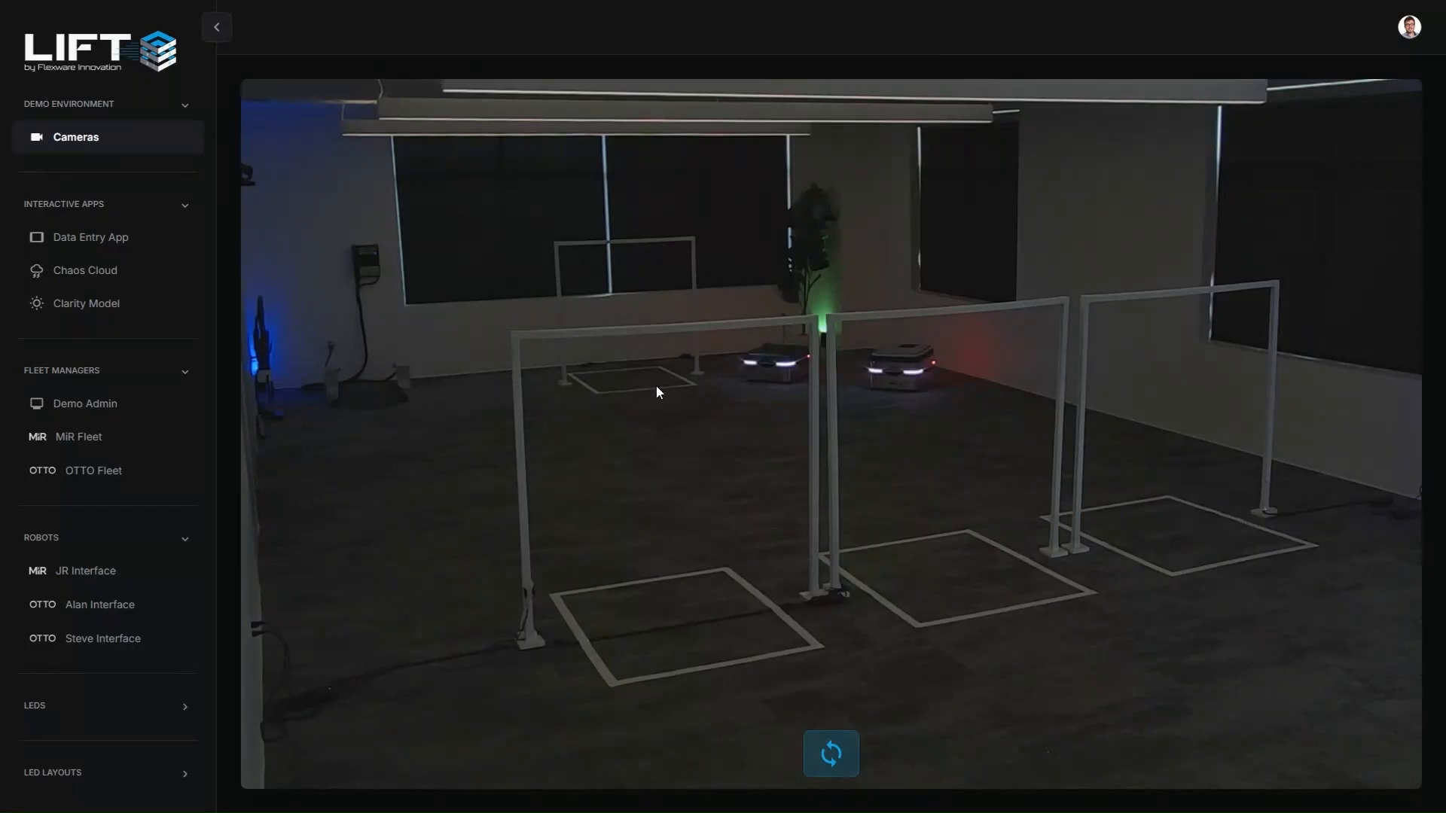
key(F11)
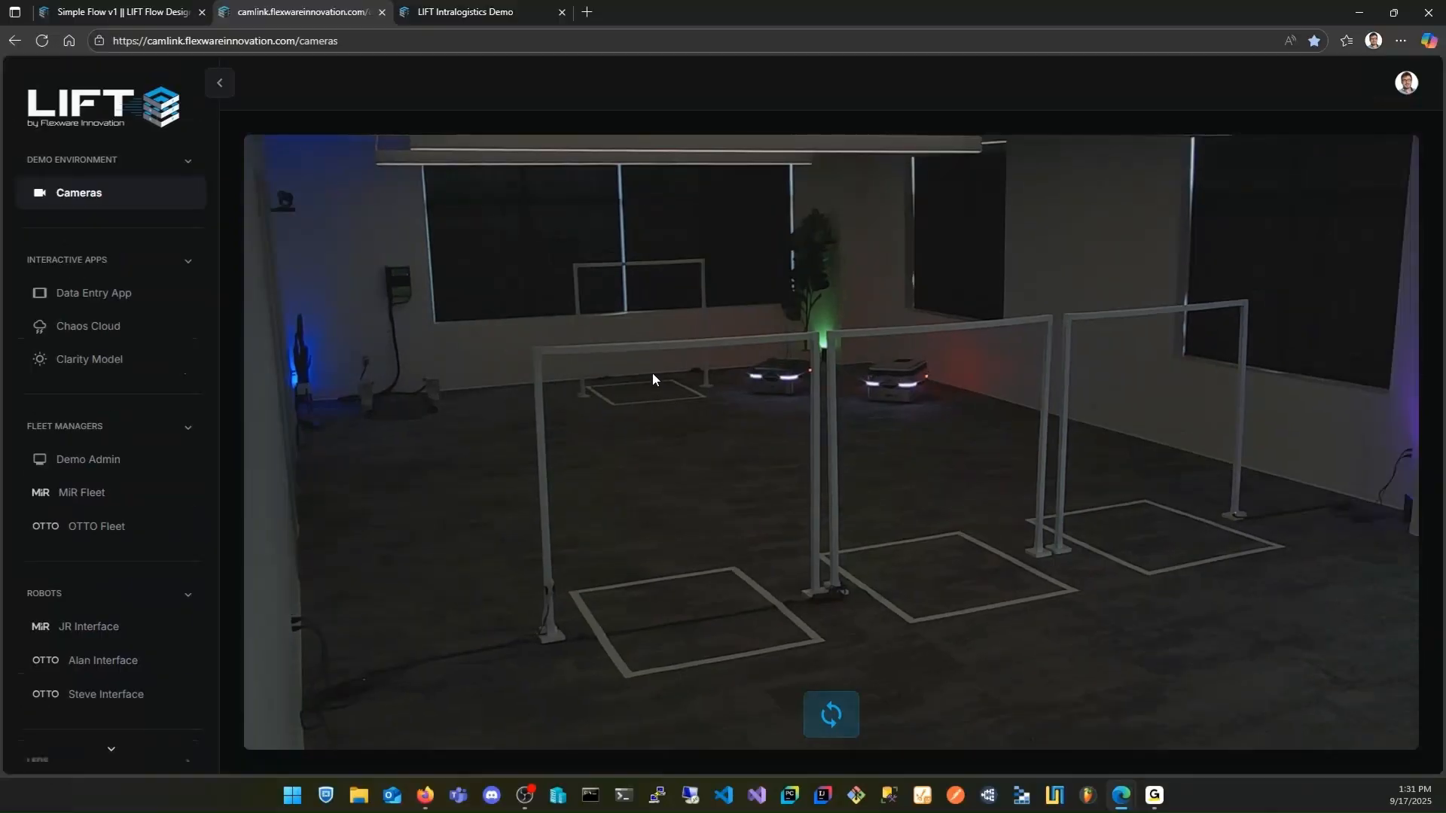
In the LIFT Intralogistics Demo, enter the user data manually with demo as name and company plus the contact's e-mail, and submit it
click(481, 13)
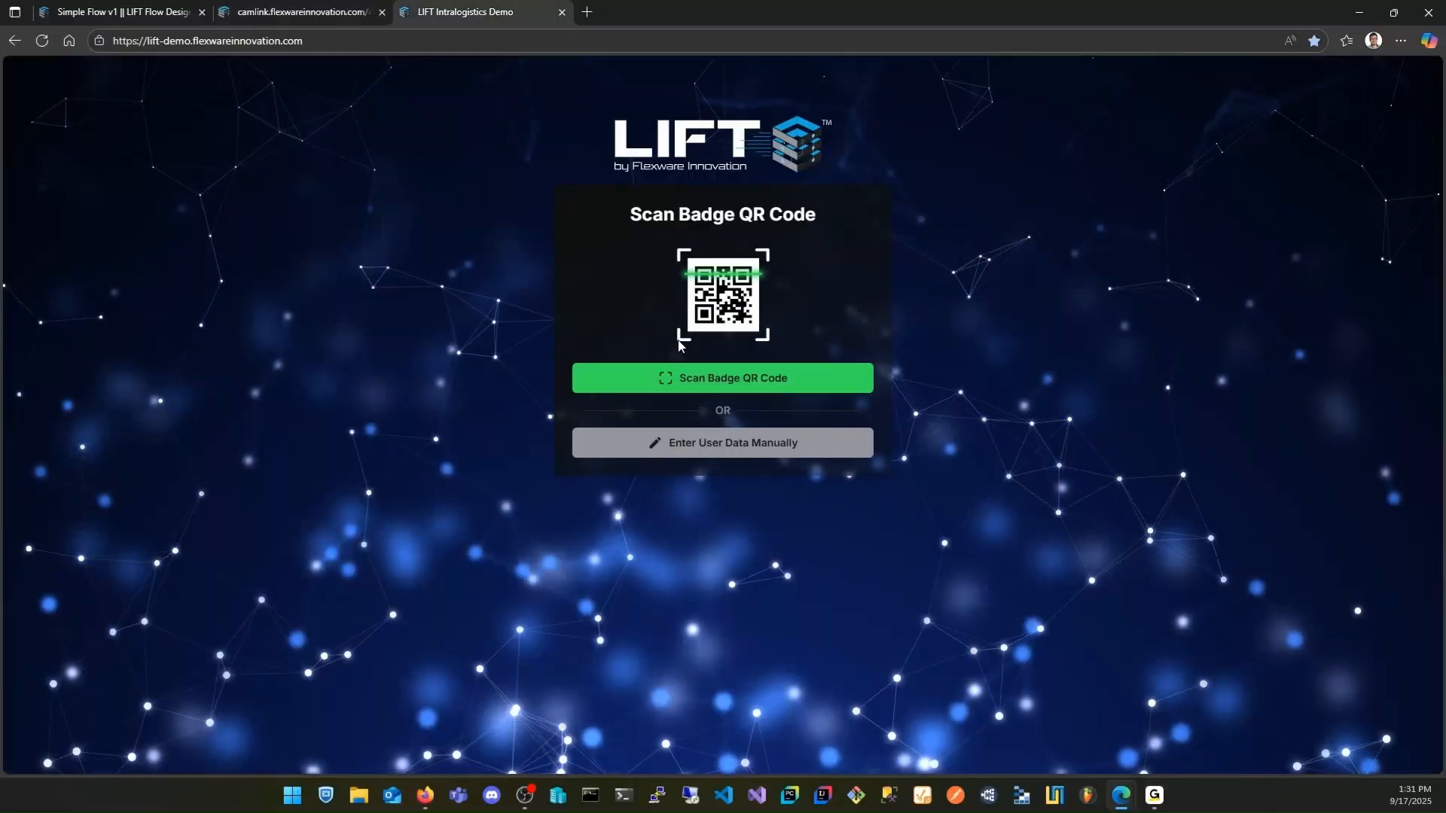
click(733, 446)
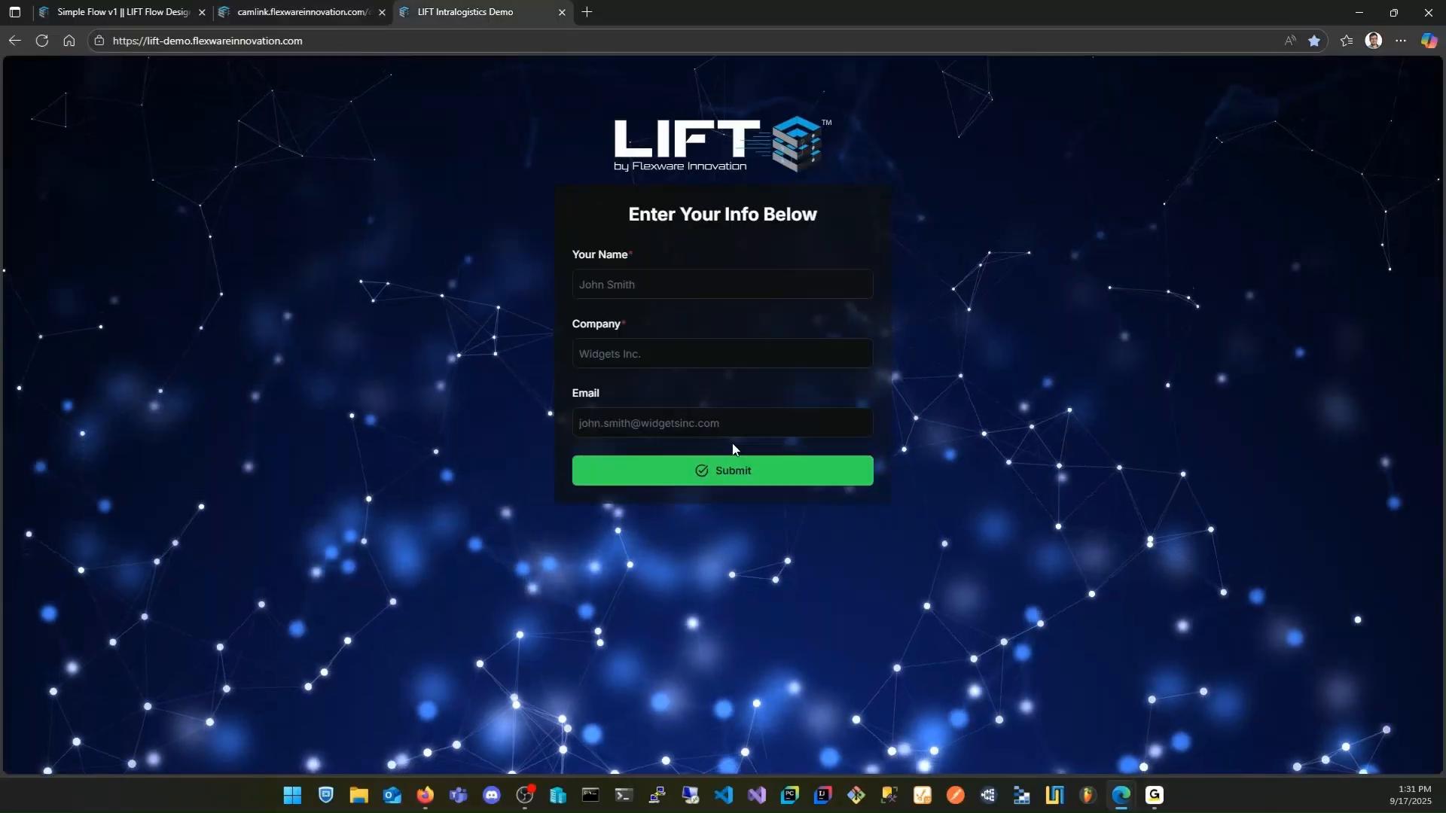
click(638, 287)
text(demo)
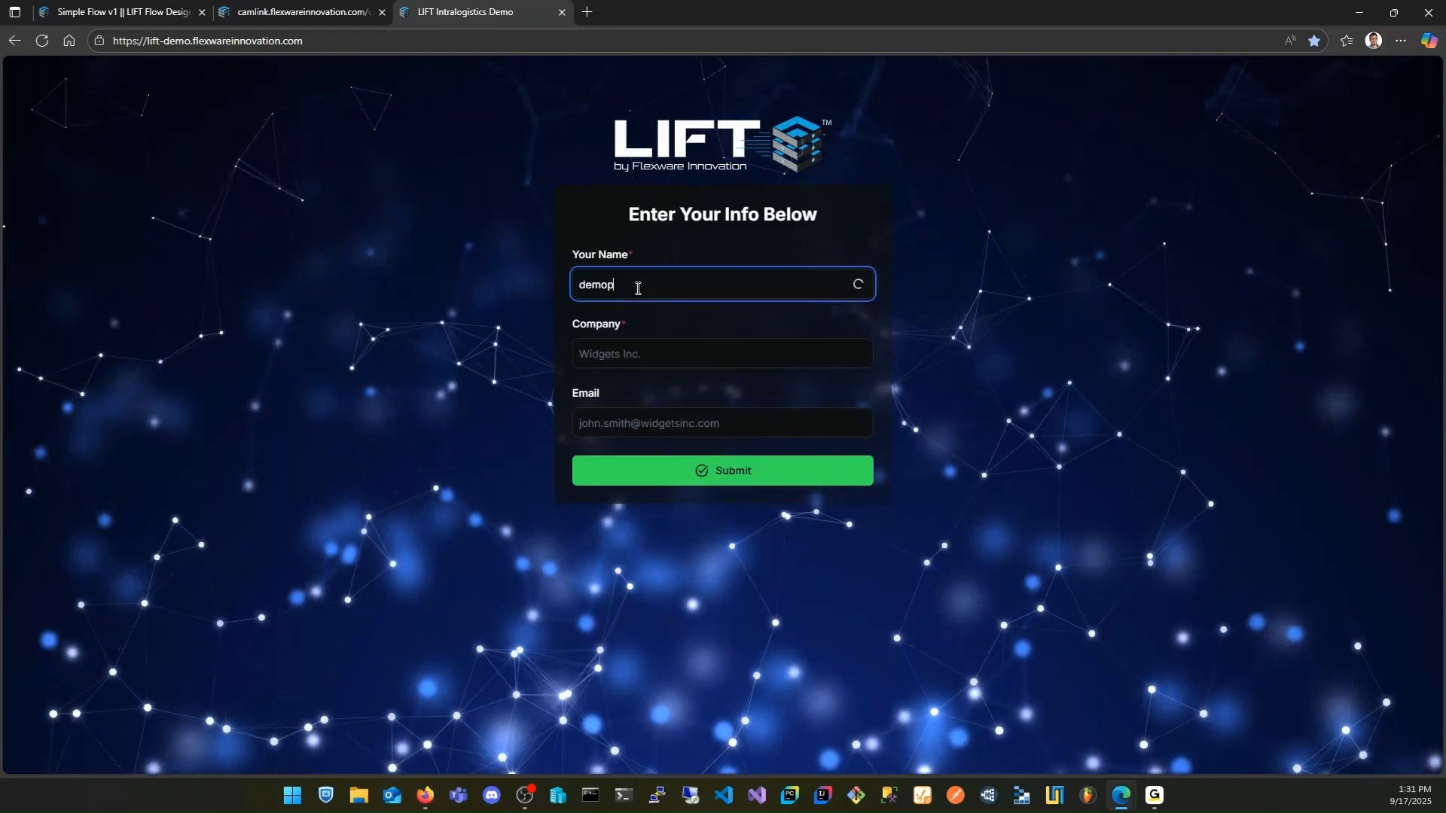
click(598, 364)
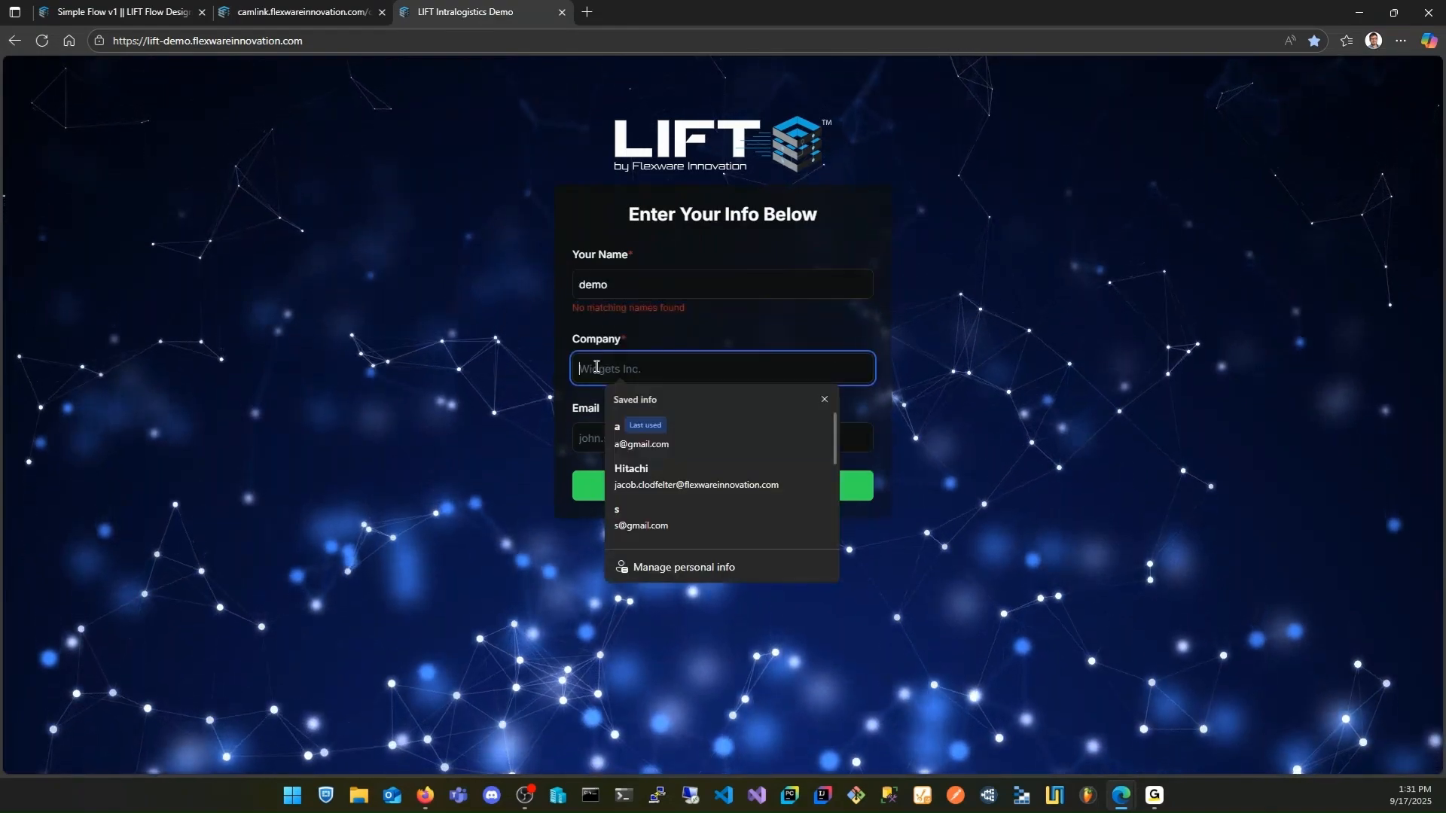
text(demo)
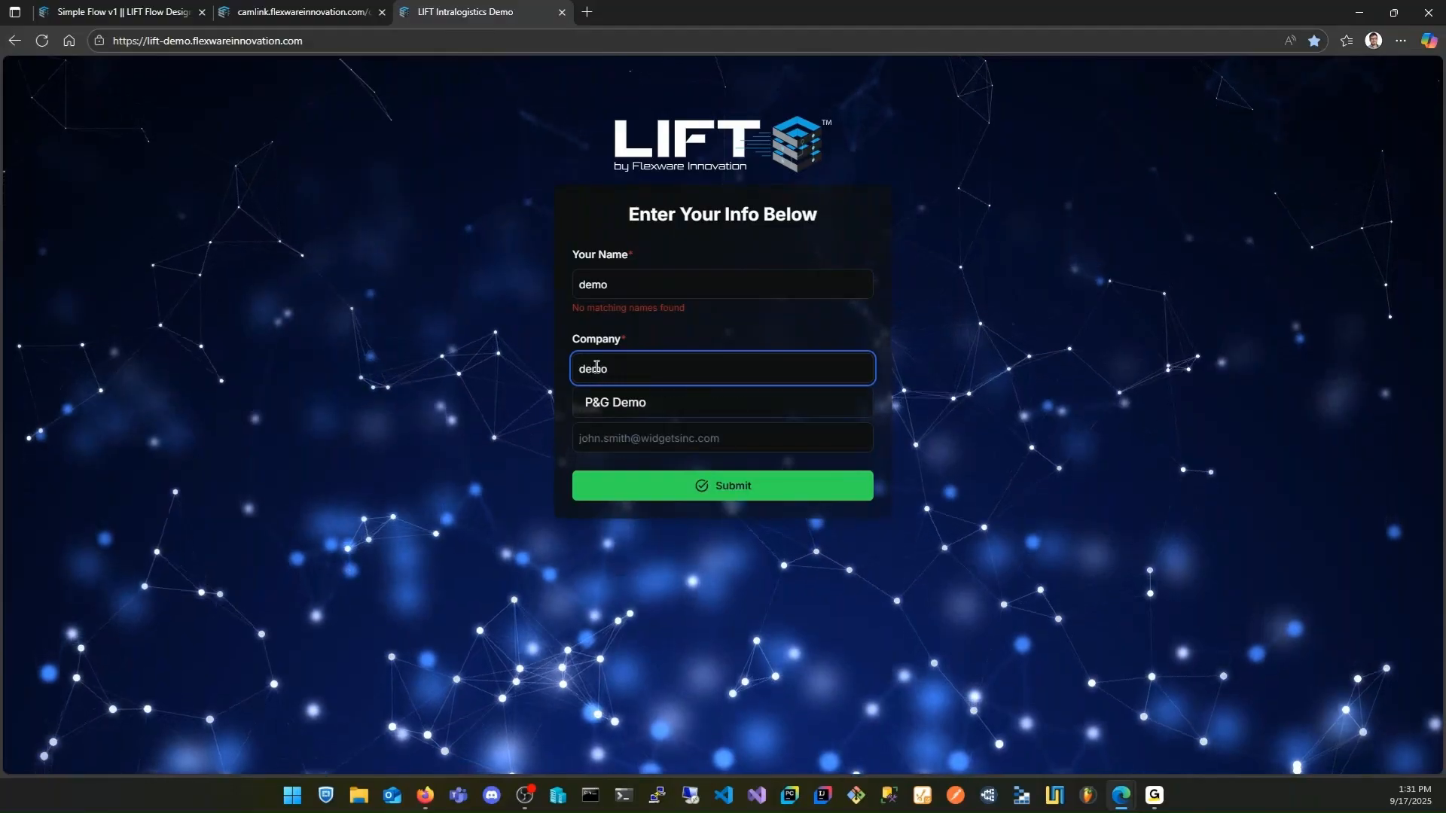
click(629, 438)
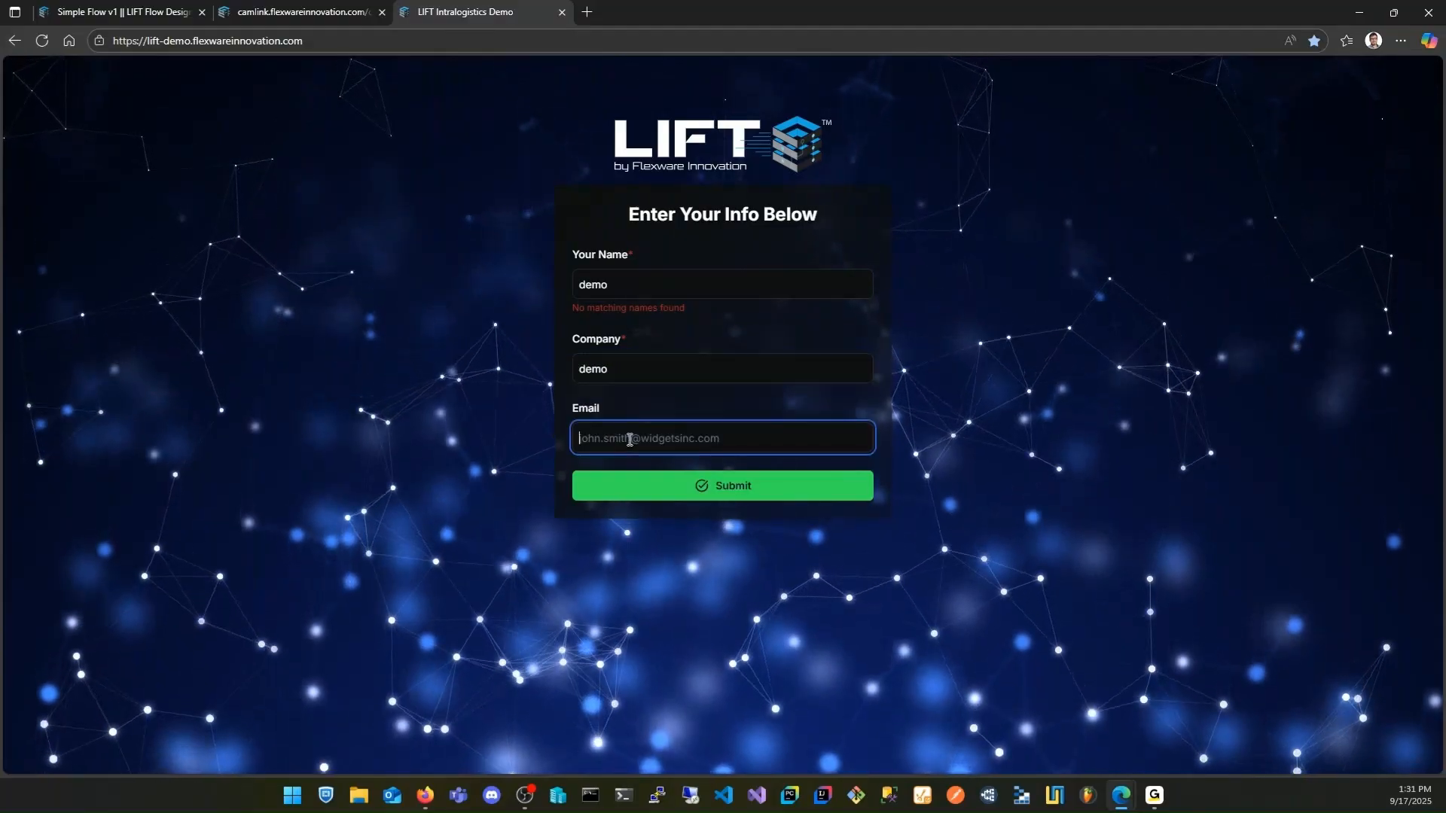
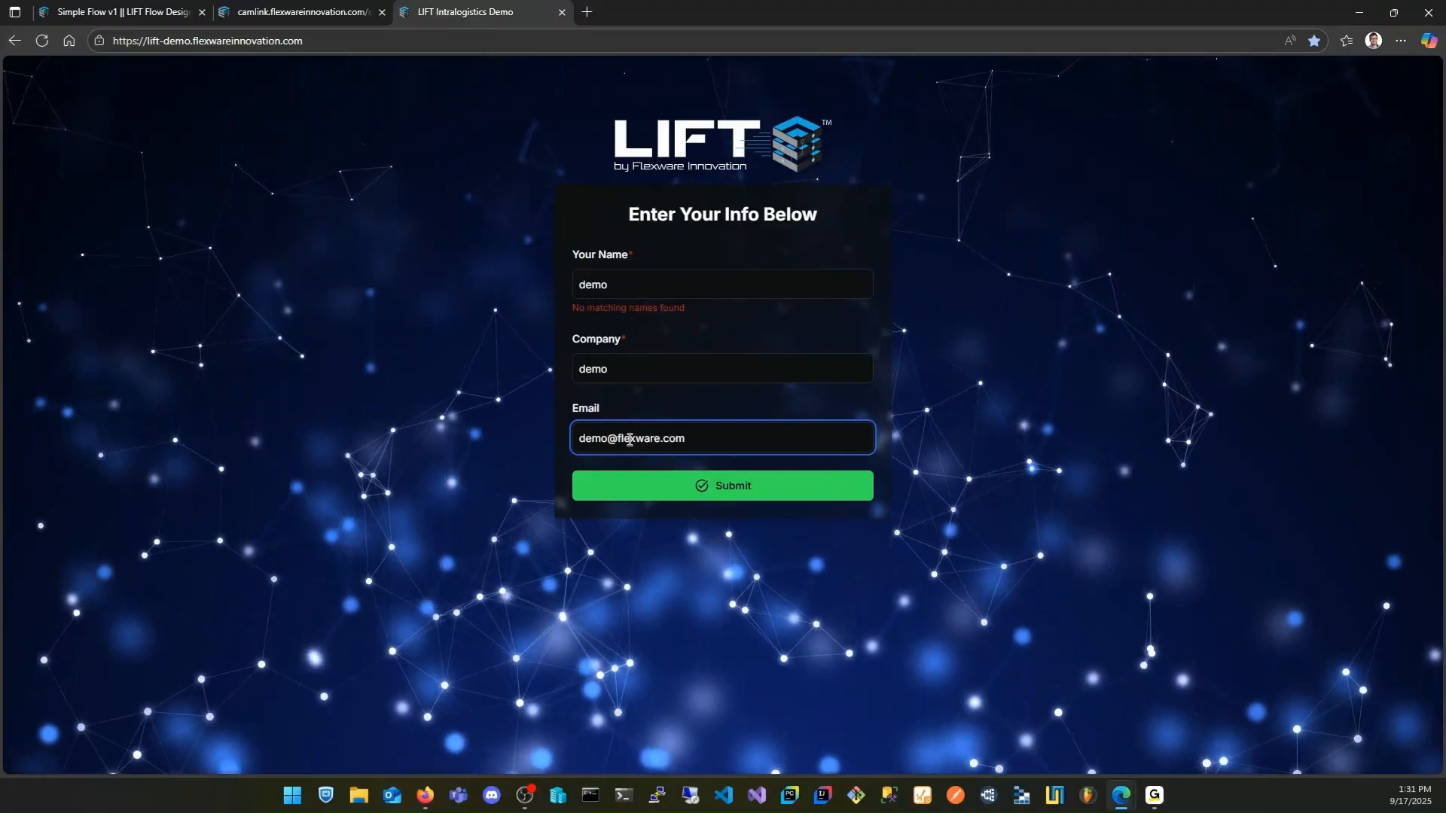
click(699, 490)
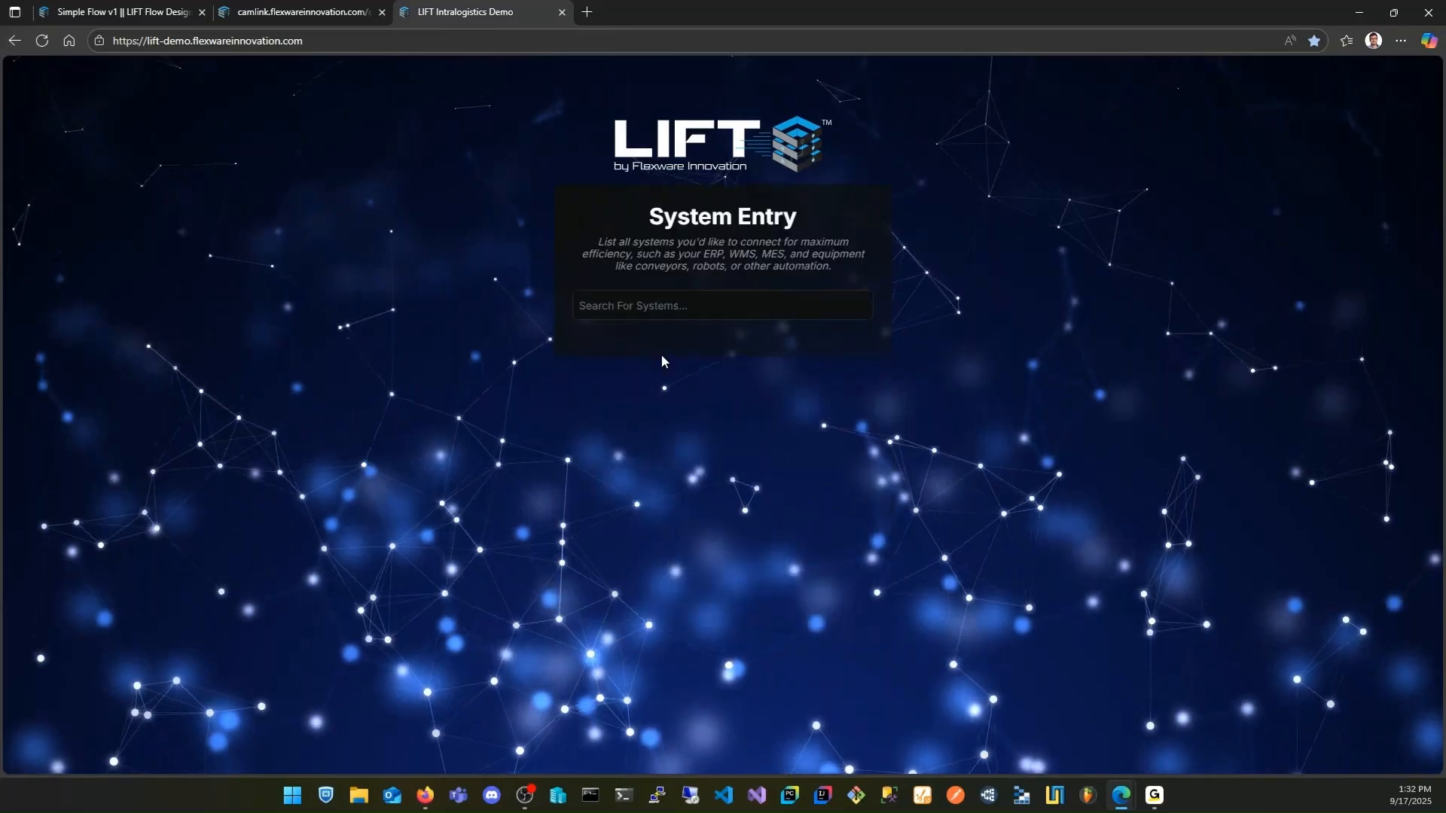
Search the systems for sap and add SAP ERP to the system list
click(665, 304)
text(sap)
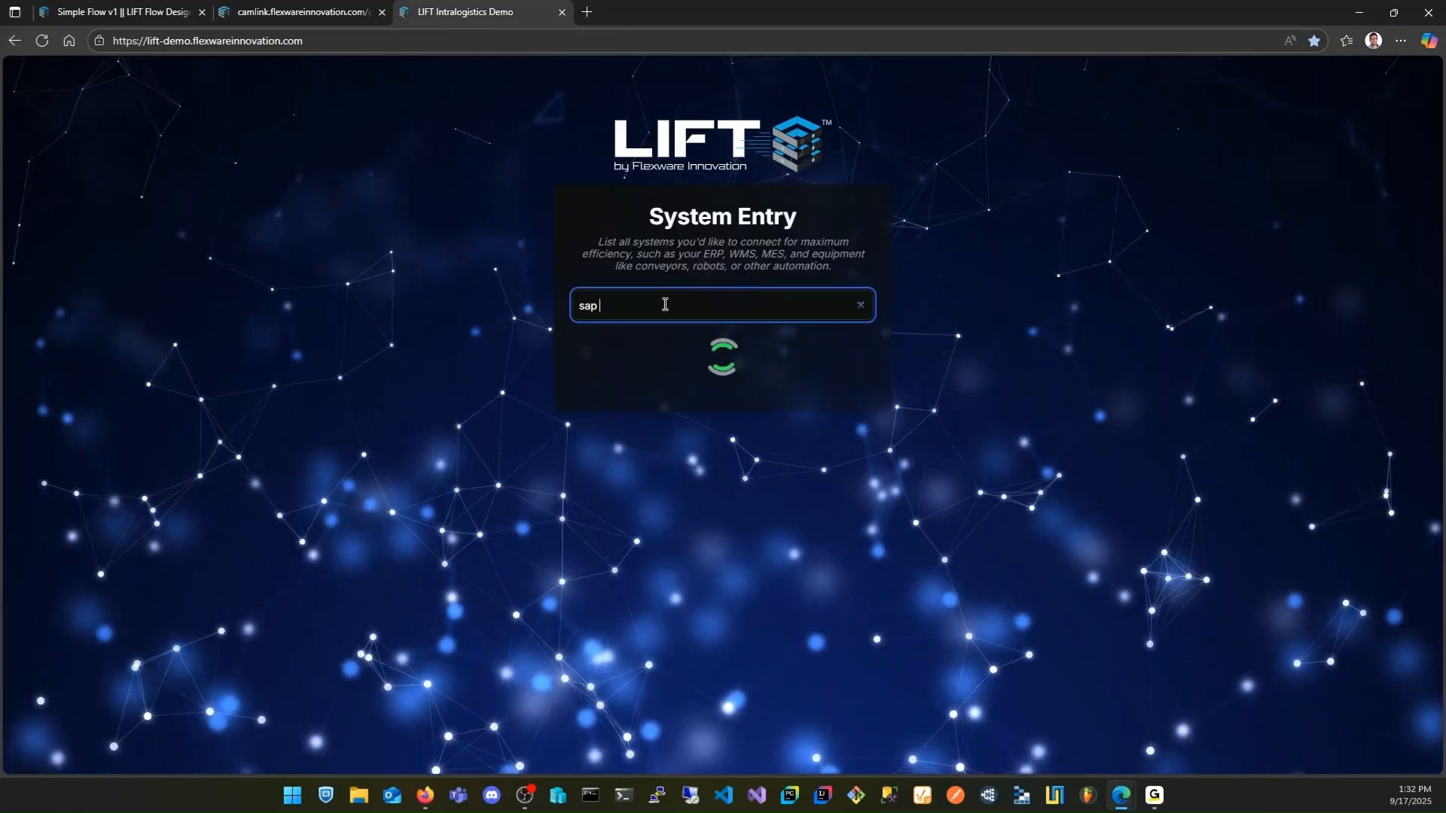
click(638, 389)
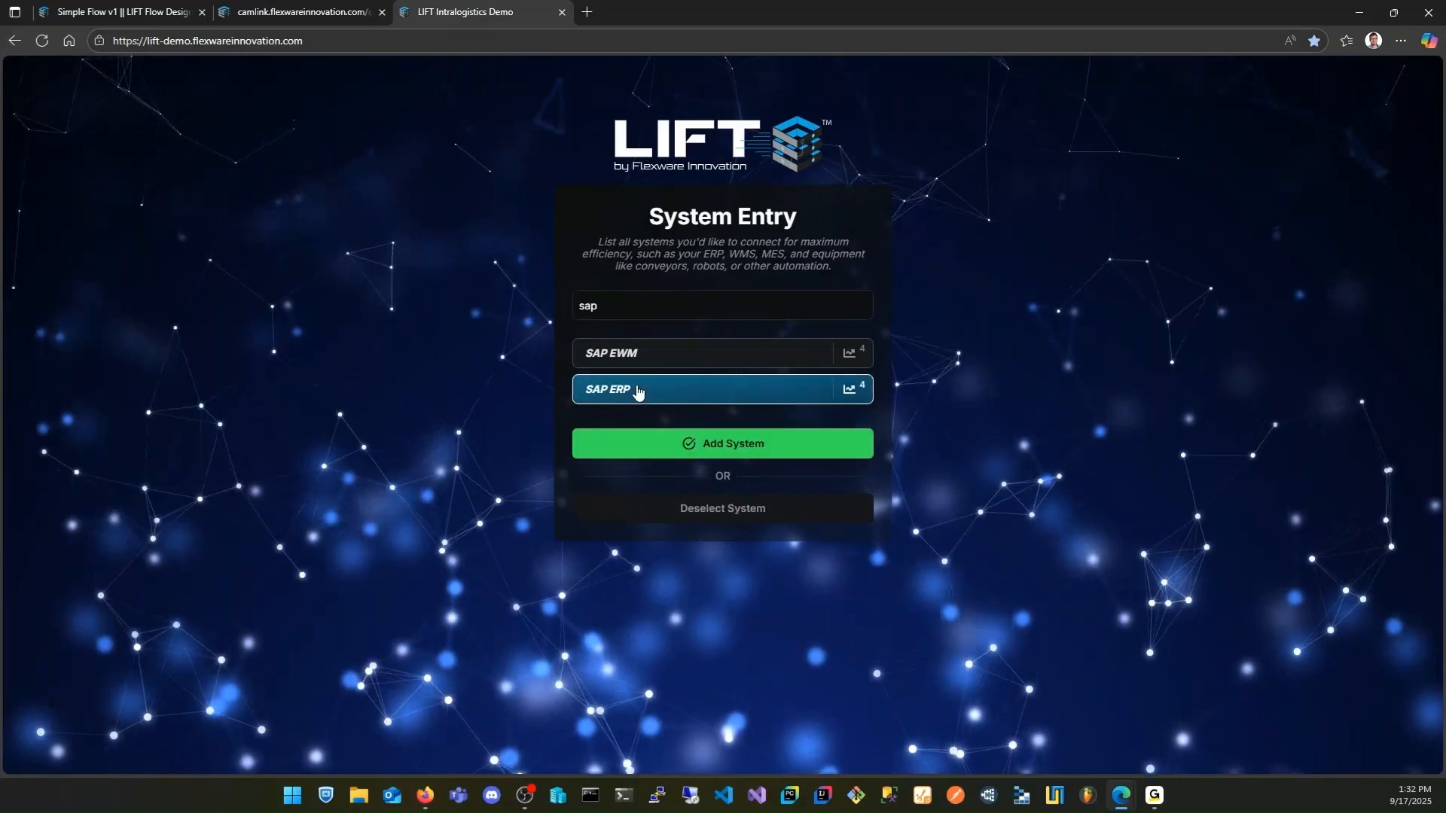
click(693, 446)
Search the systems for mes and add Aveva MES to the system list
click(666, 308)
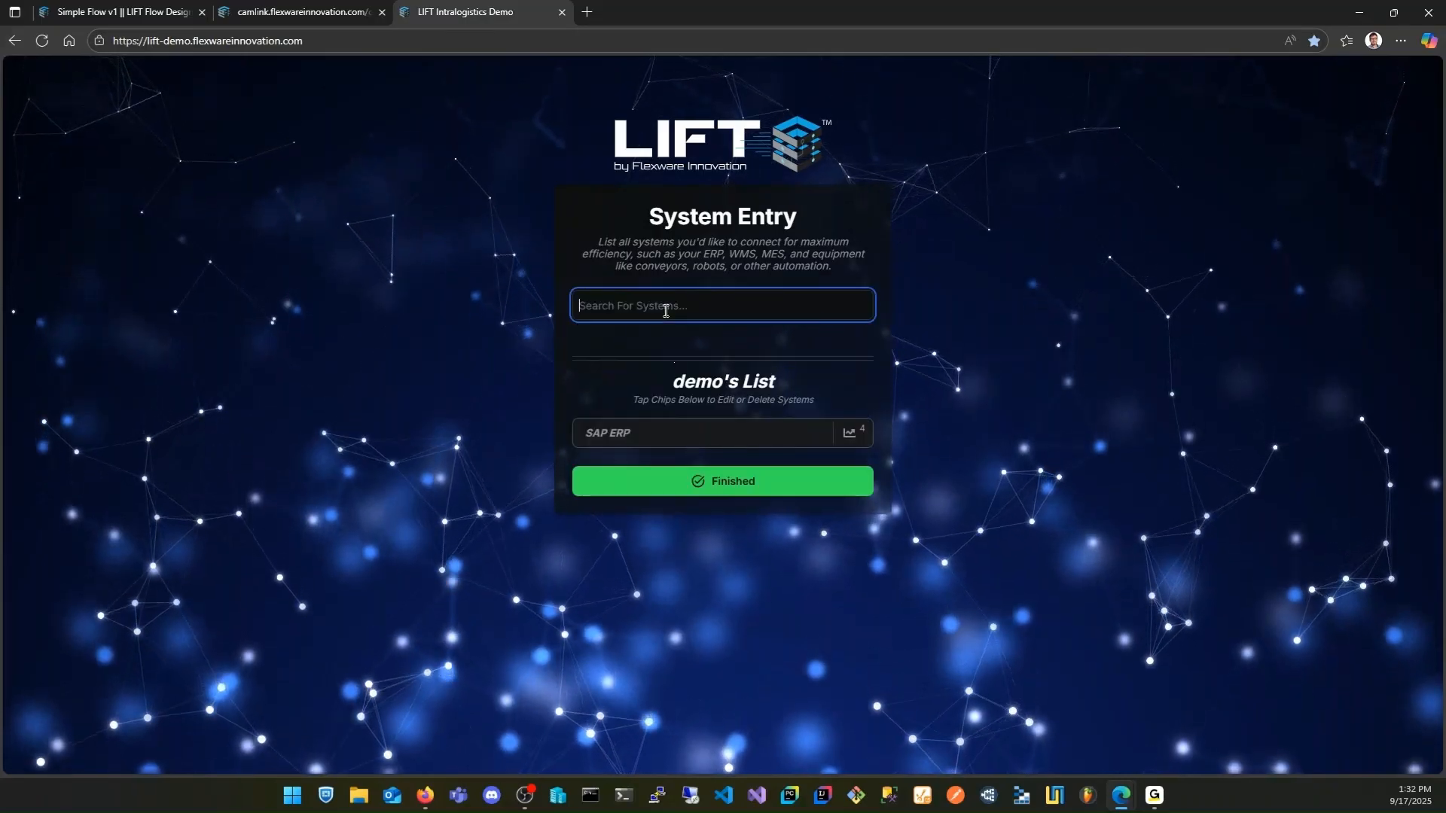
text(mes)
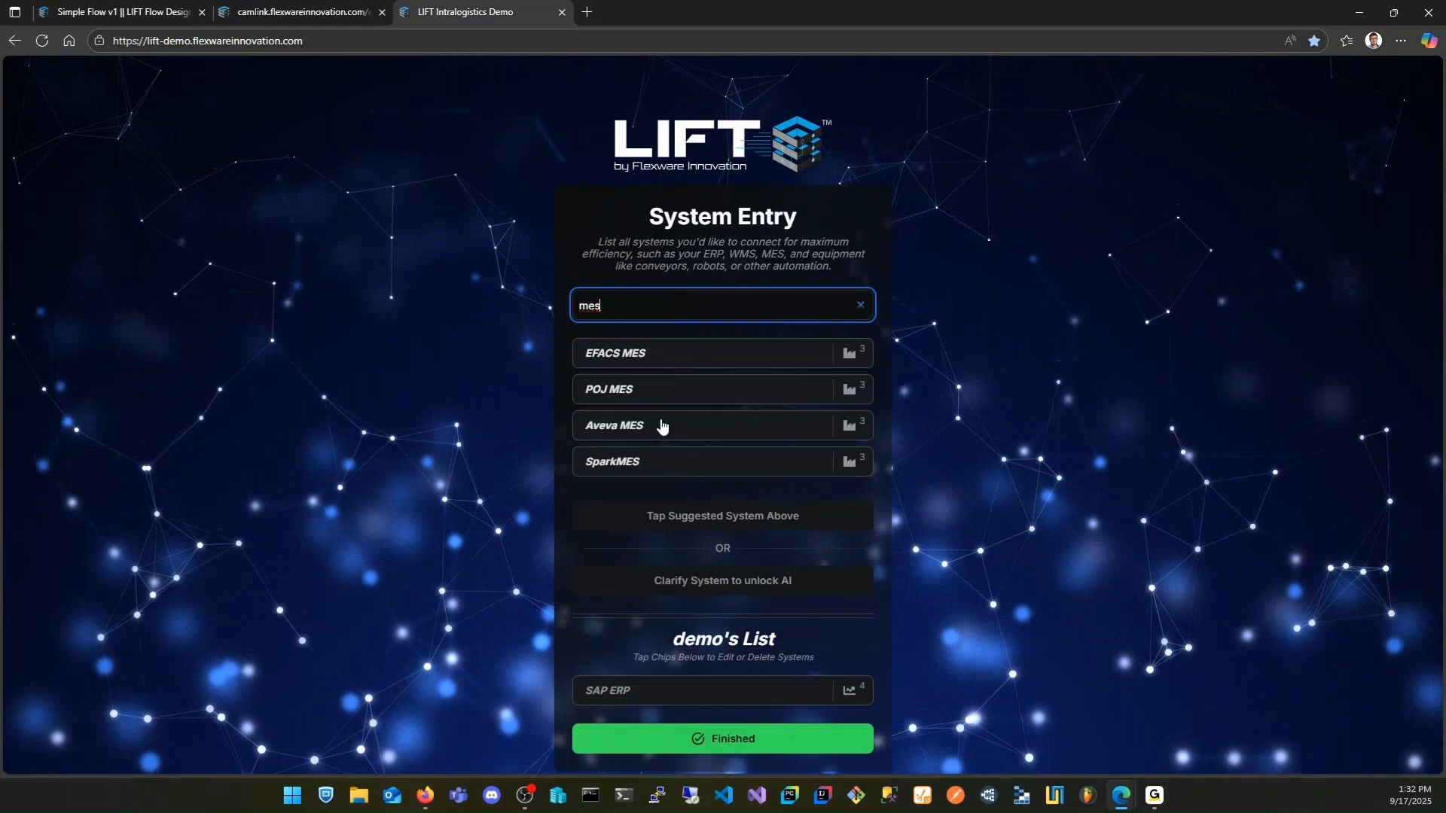
click(658, 427)
click(671, 516)
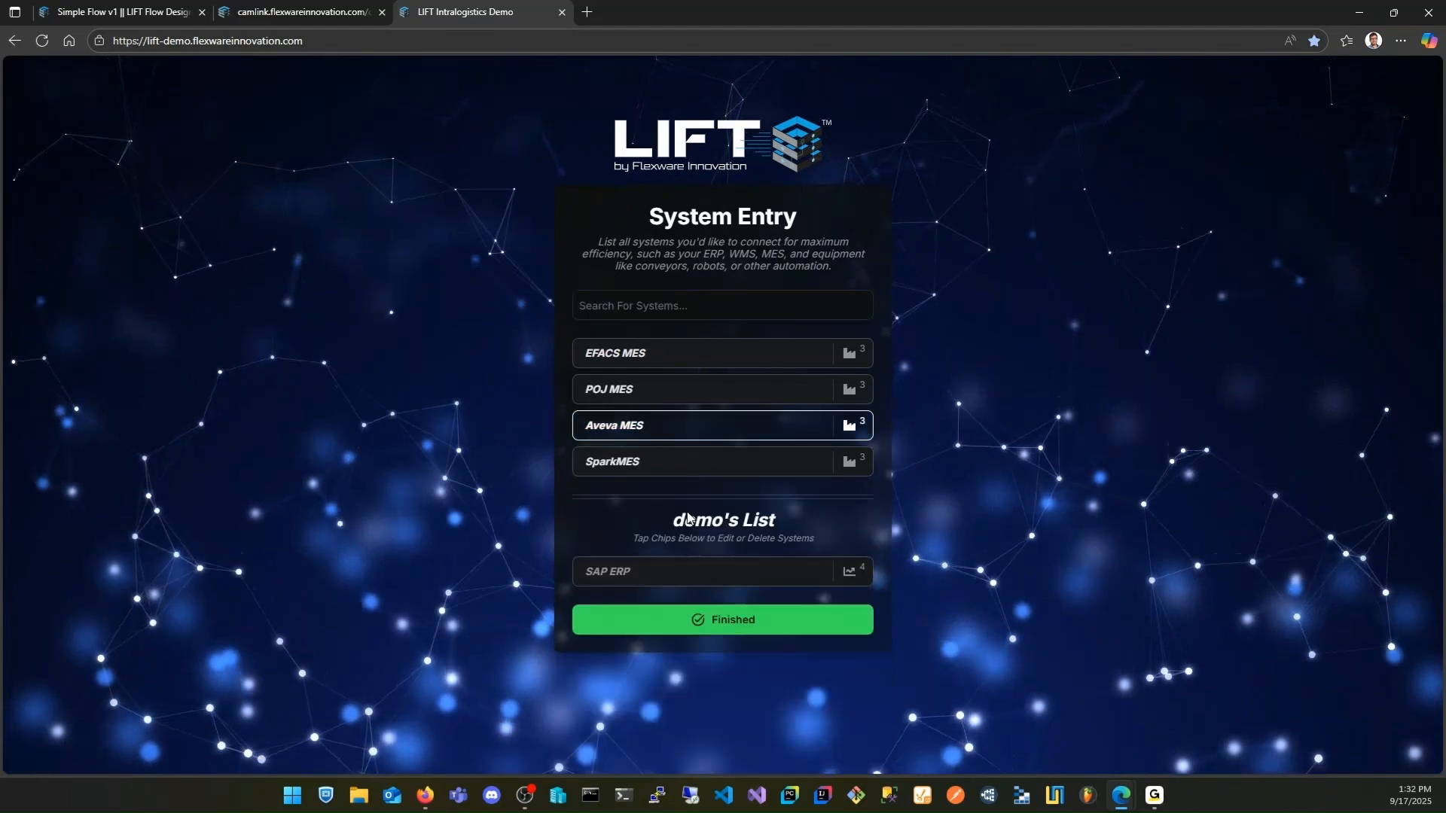
Search the systems for opc, add Atlas Copco DC Nutrunner, and finish and confirm the system list
click(622, 300)
text(opc)
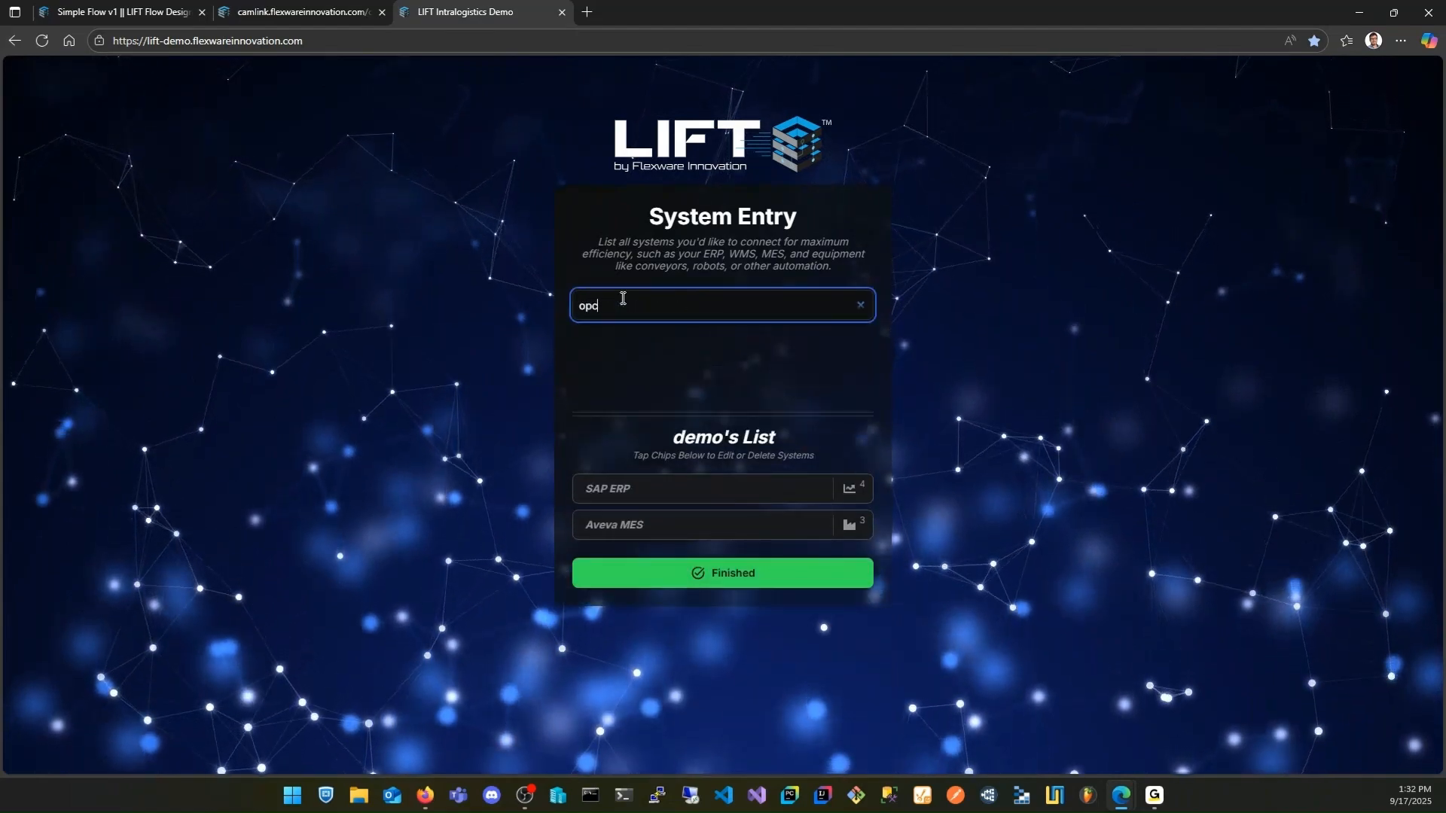
click(668, 354)
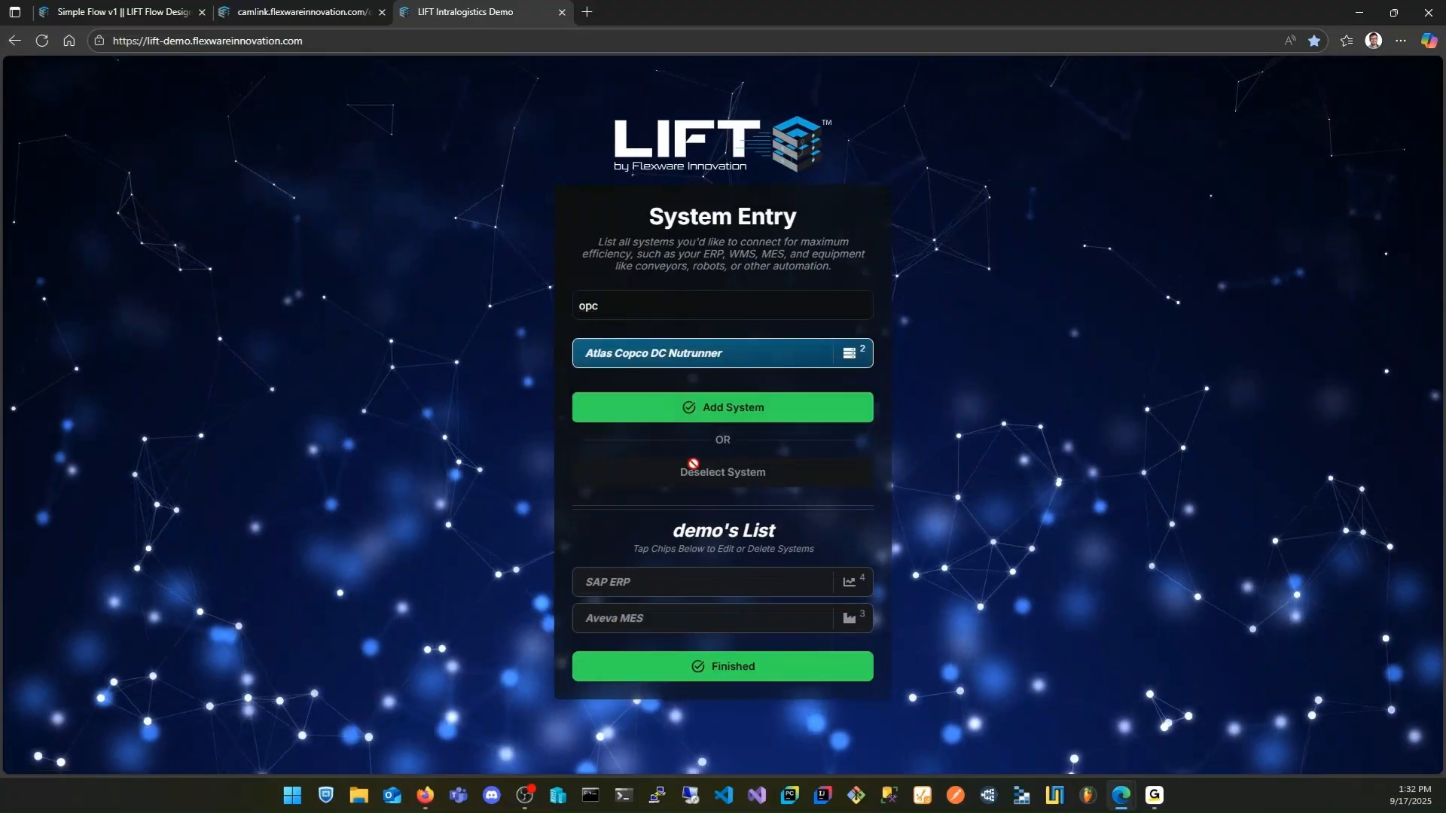
click(689, 408)
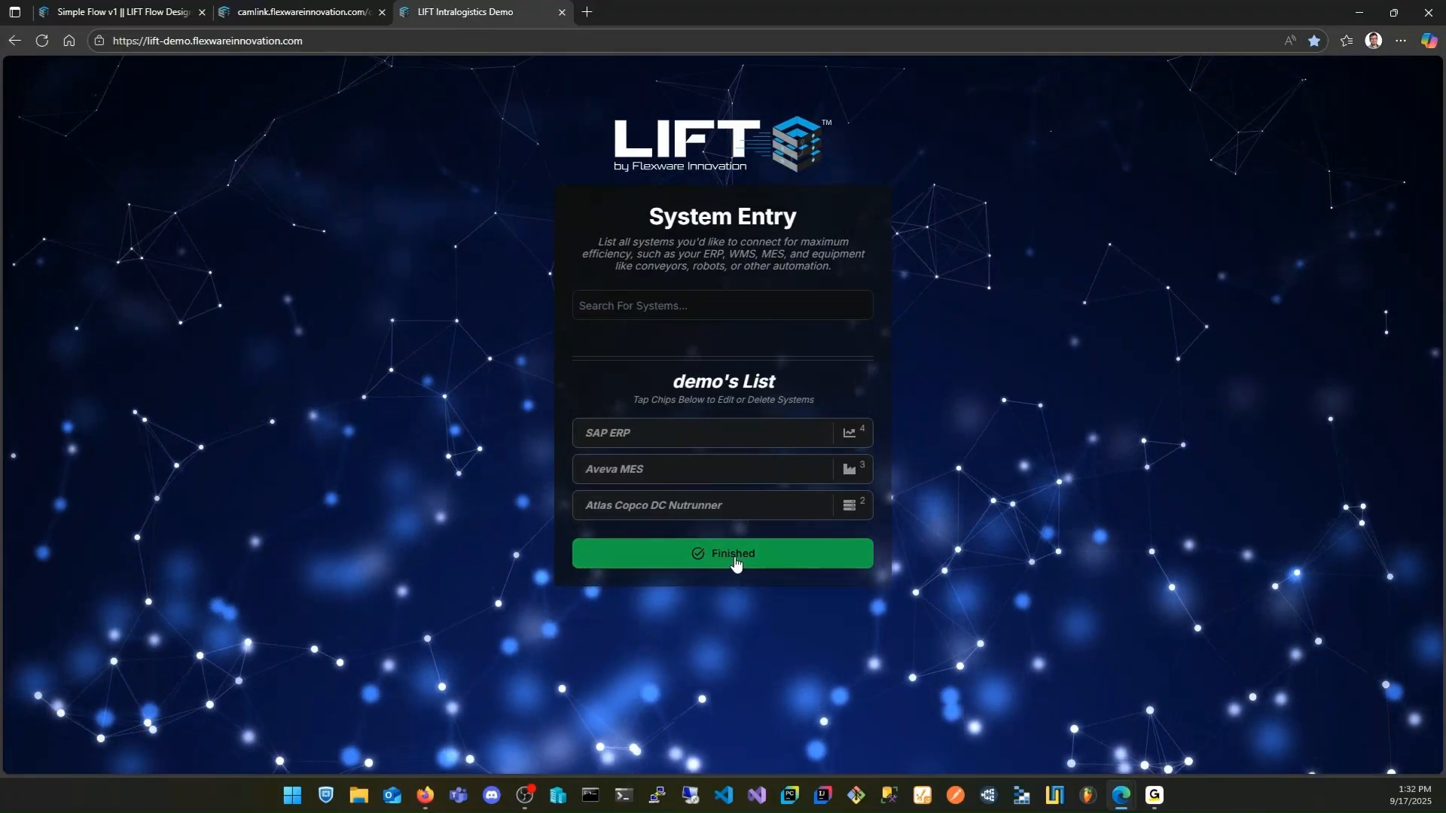
click(735, 559)
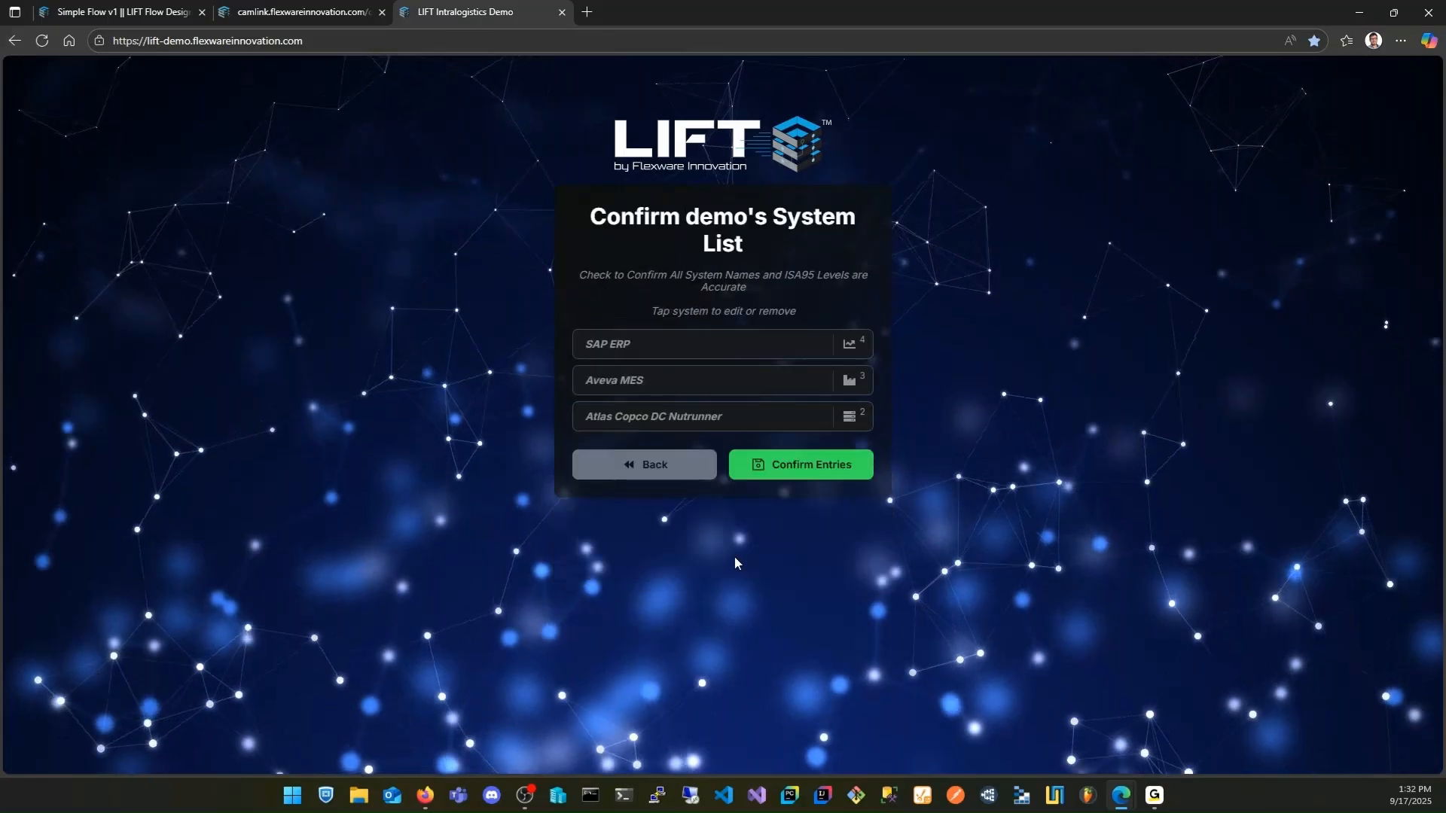
click(767, 469)
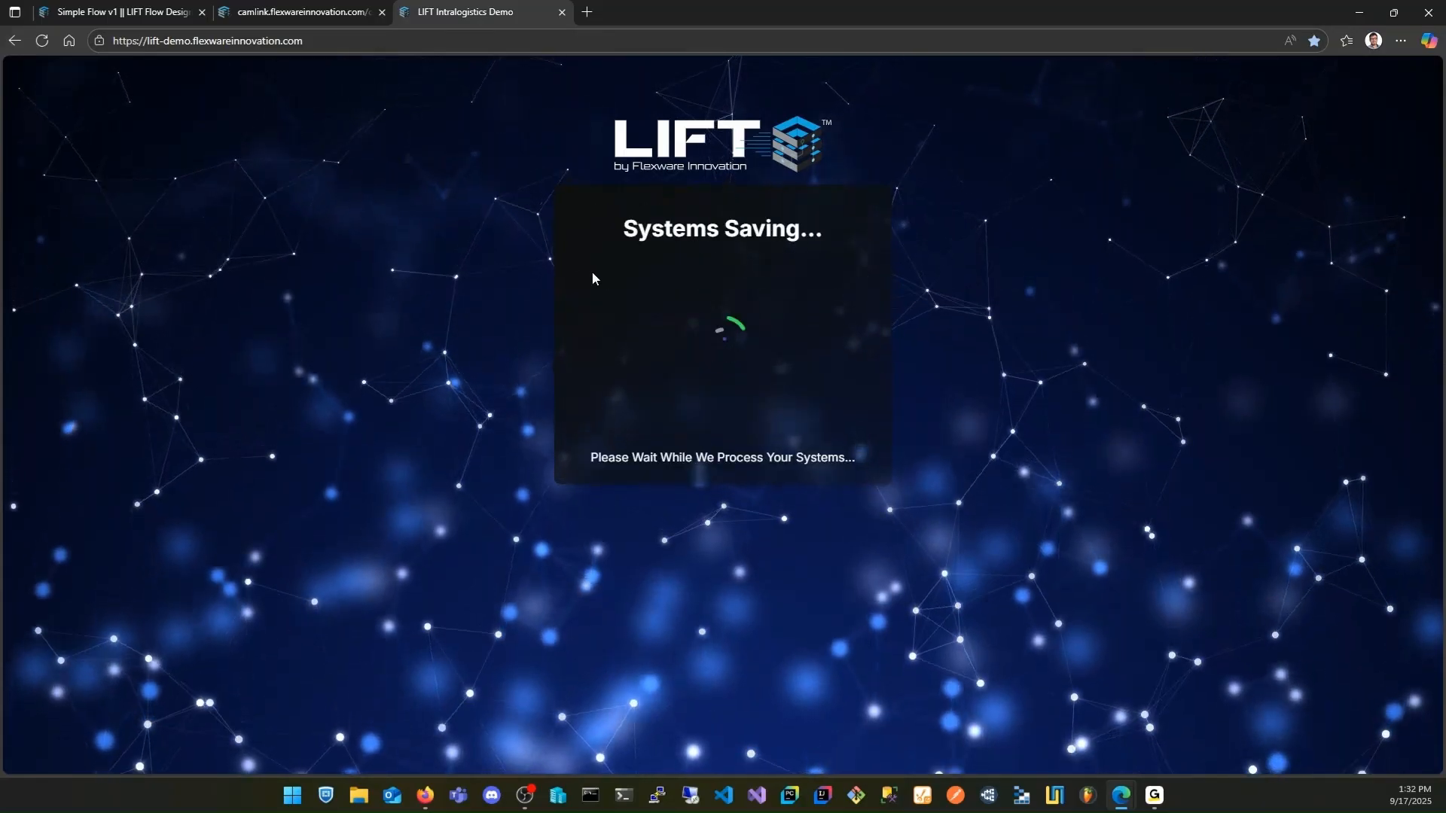
Return to LIFT, open the Home dashboard and show all flows to examine the flow started by the submission
click(139, 25)
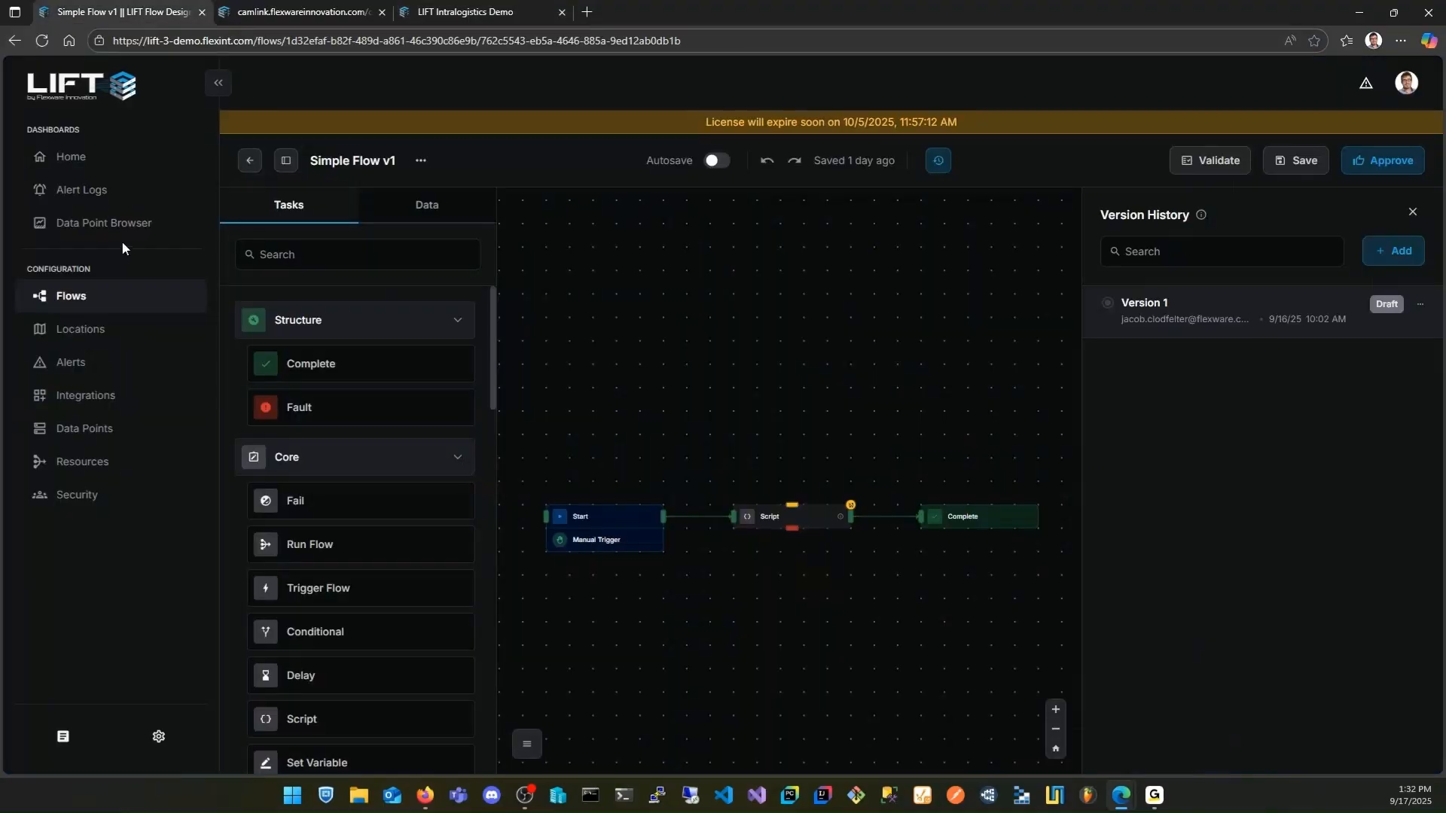
click(90, 159)
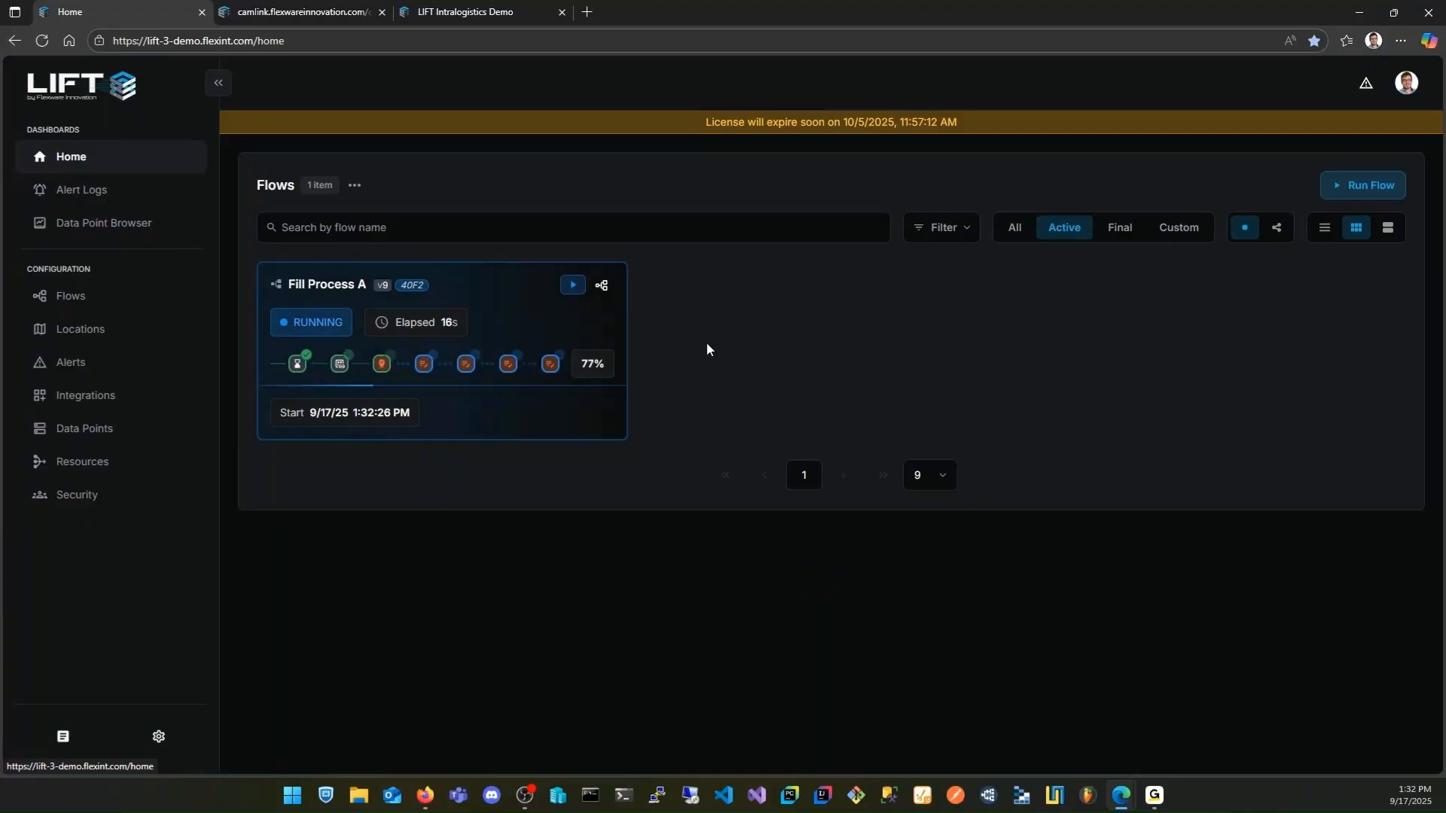
click(1006, 233)
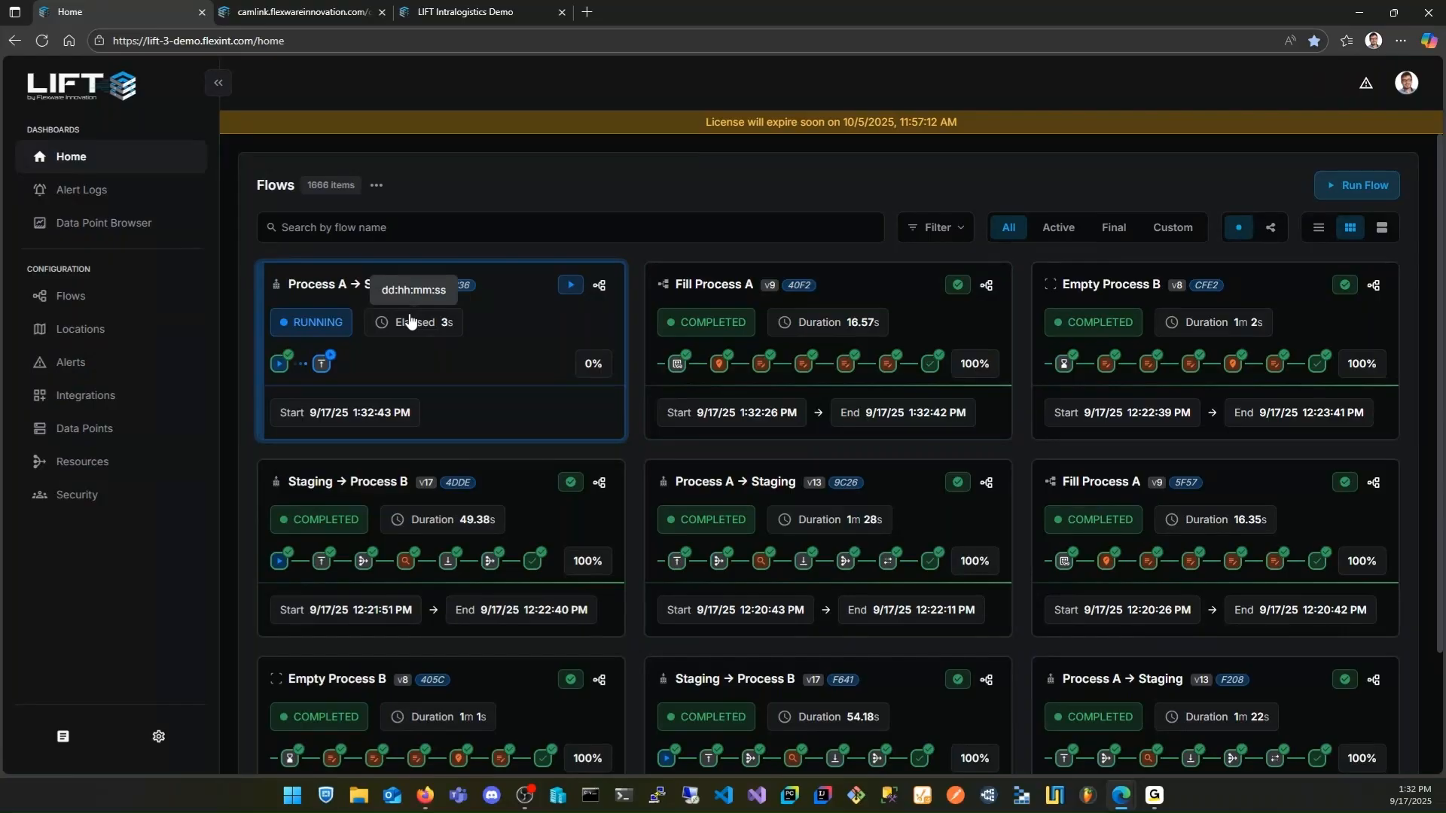
Check the robot on the live camera feed and filter the Home dashboard's flows to the active ones
click(314, 15)
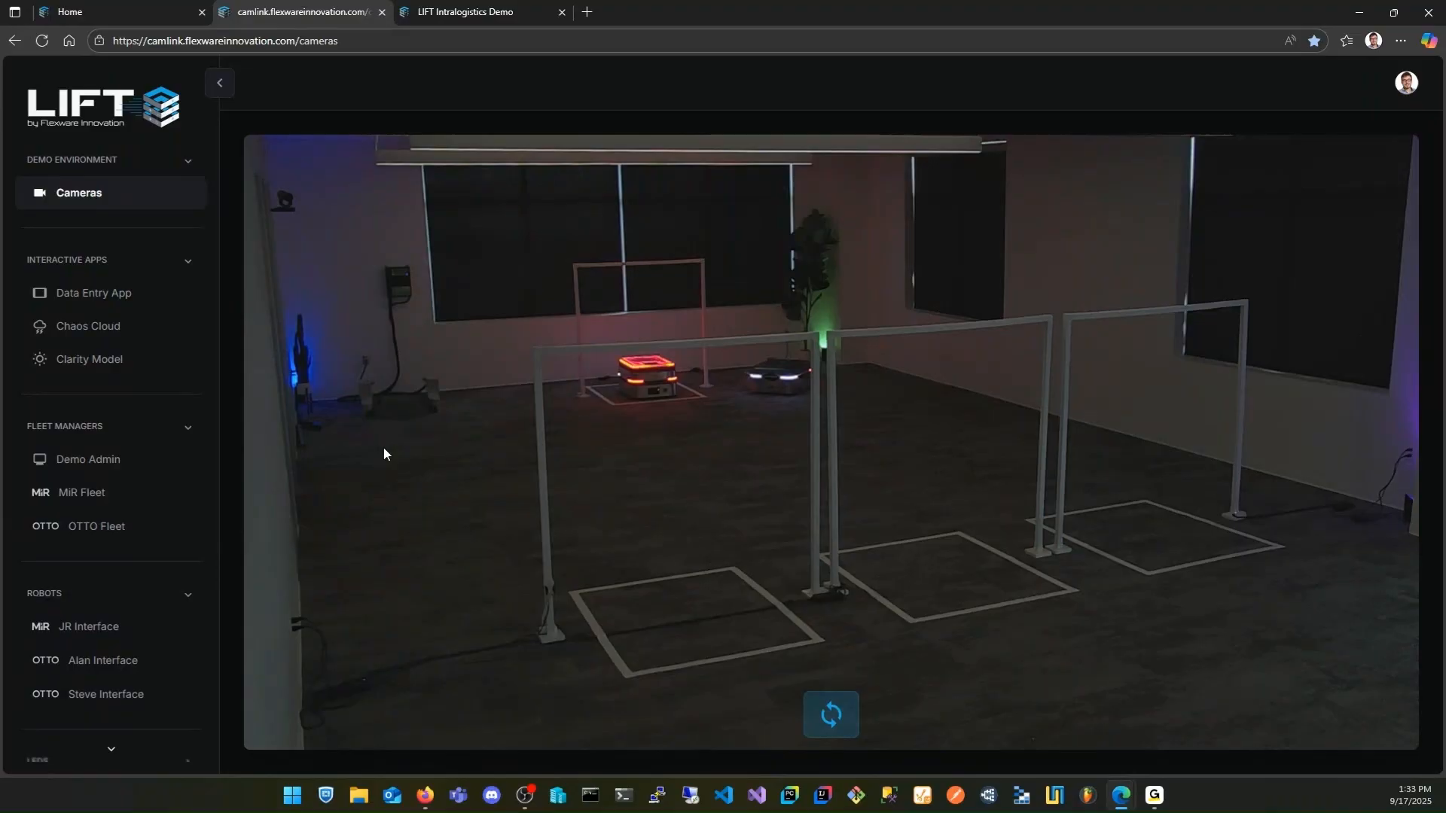
click(111, 13)
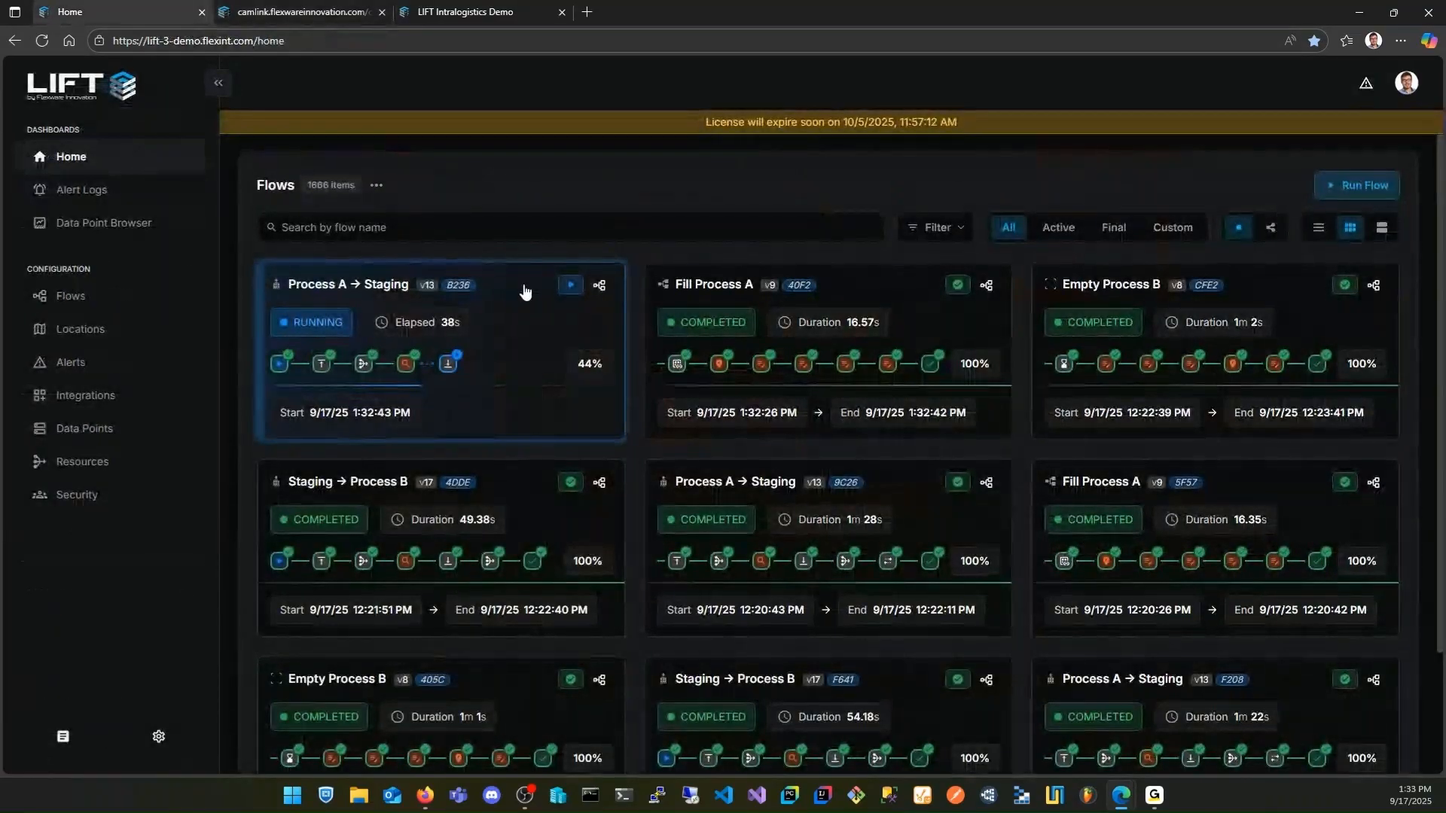
click(1048, 235)
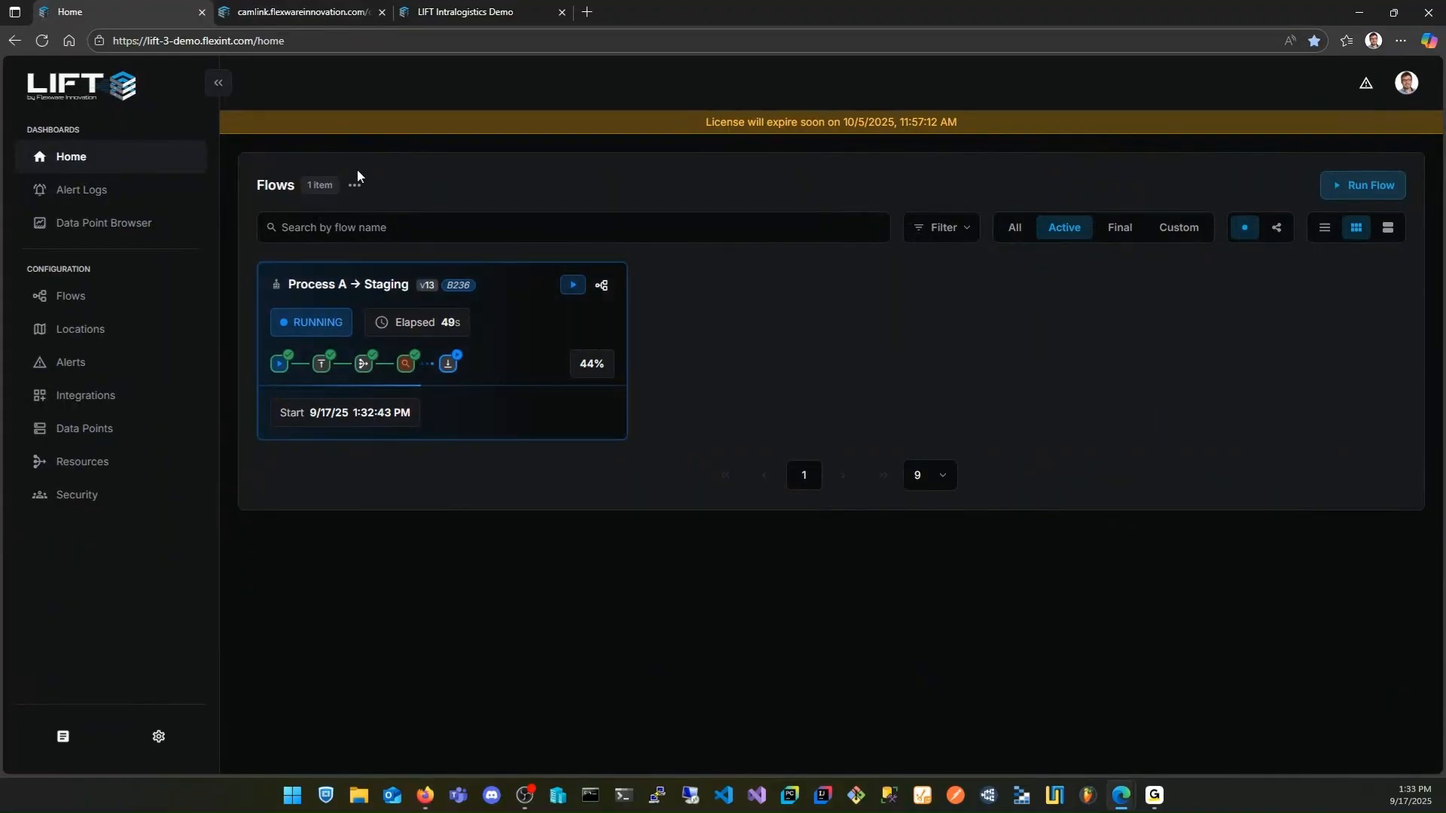
Watch the robots on the live camera feed, change to the other camera angle, and return to the active flows
click(288, 16)
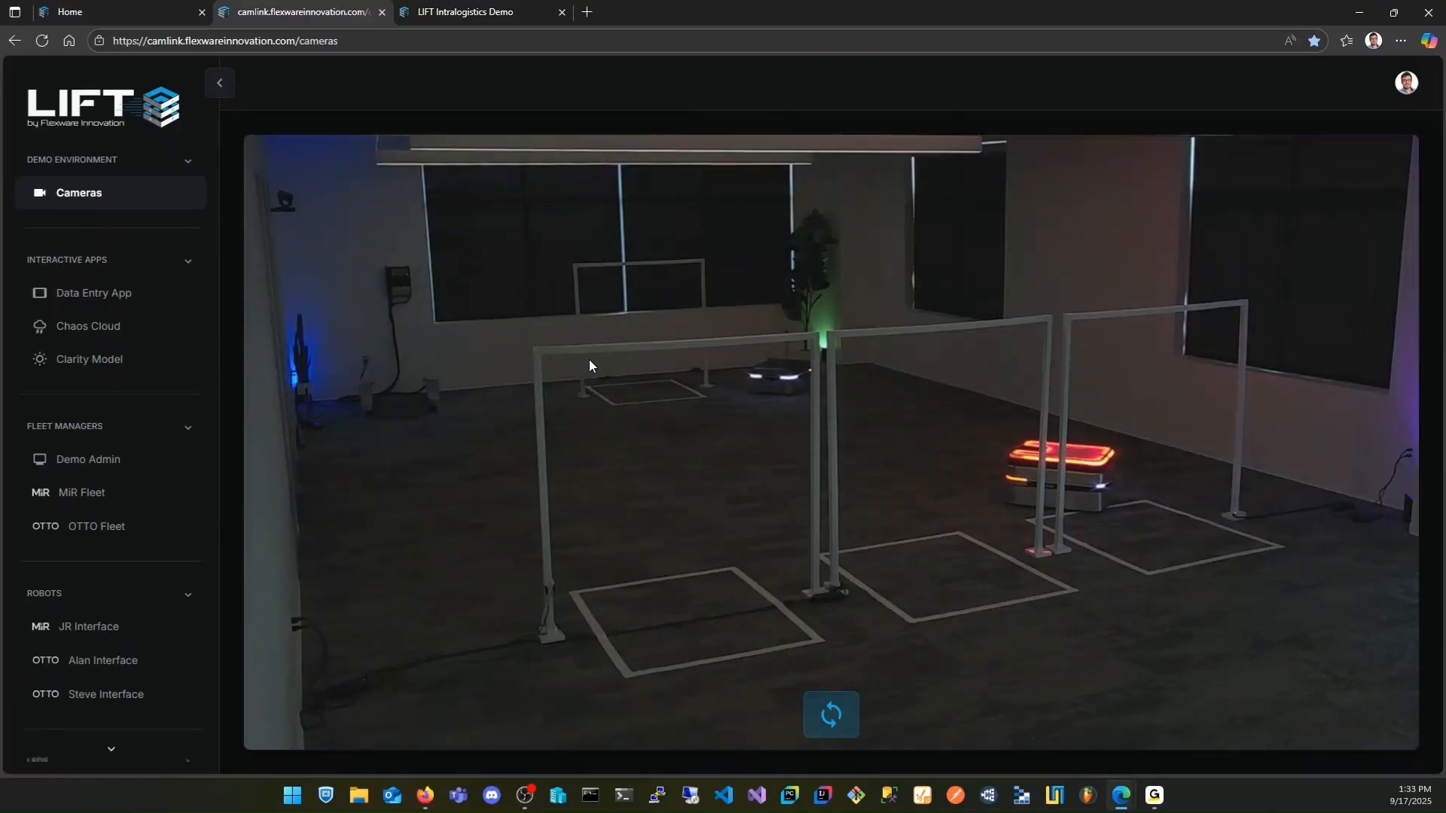
click(827, 719)
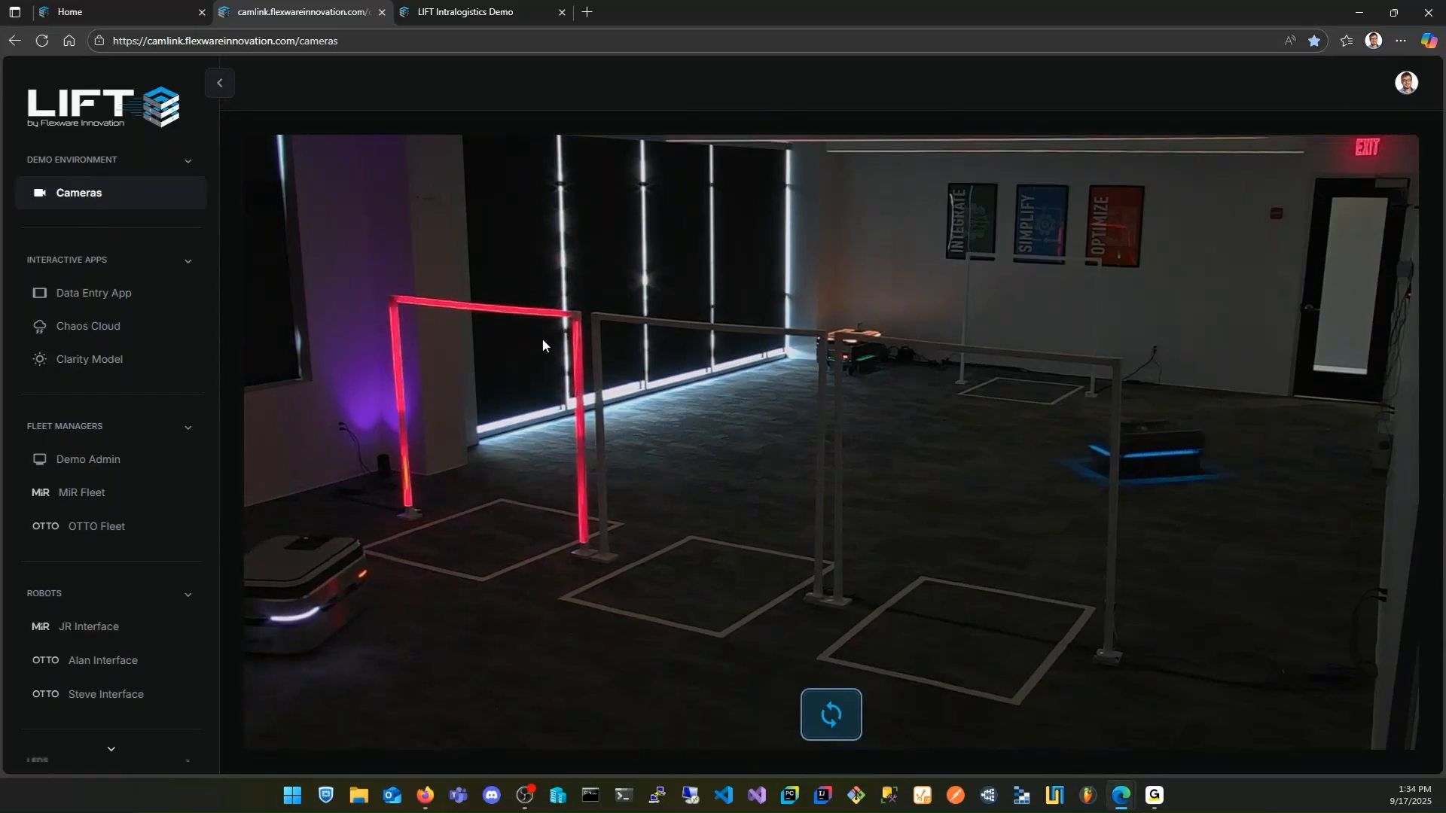
click(128, 15)
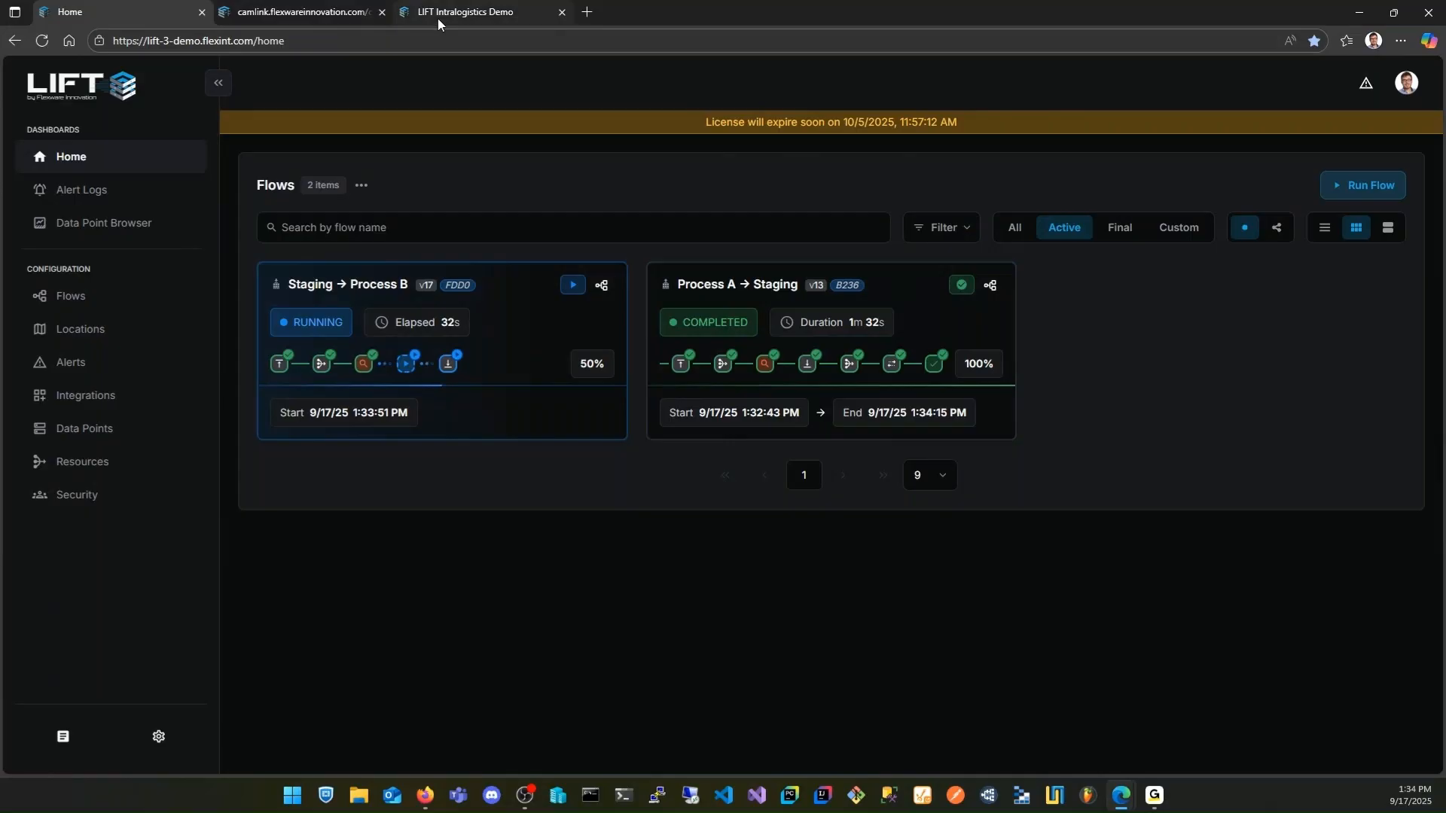
Check the robots on the live camera feed and open the Process A → Staging flow from the Home dashboard in the Flow Viewer
click(304, 12)
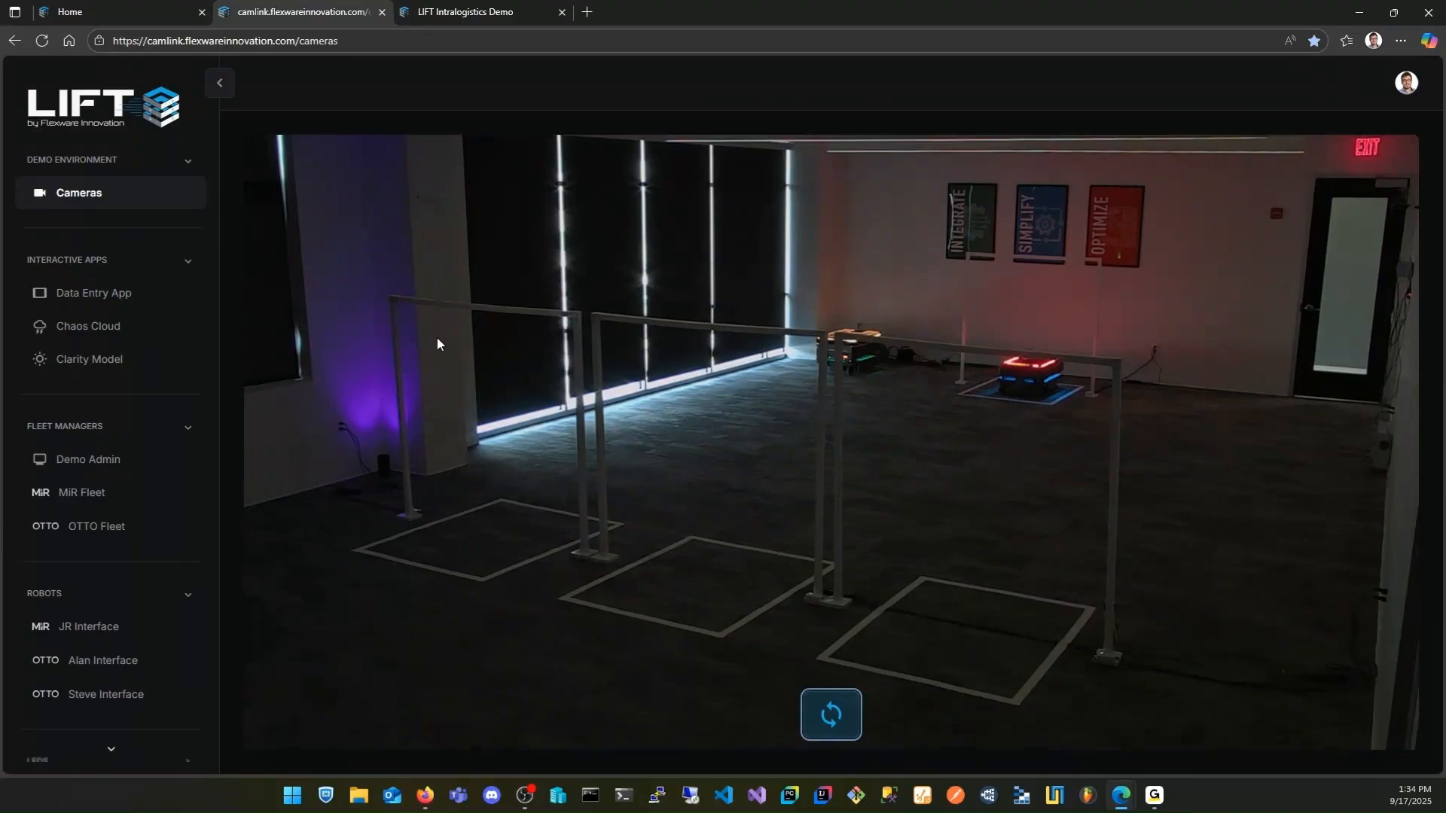
click(113, 12)
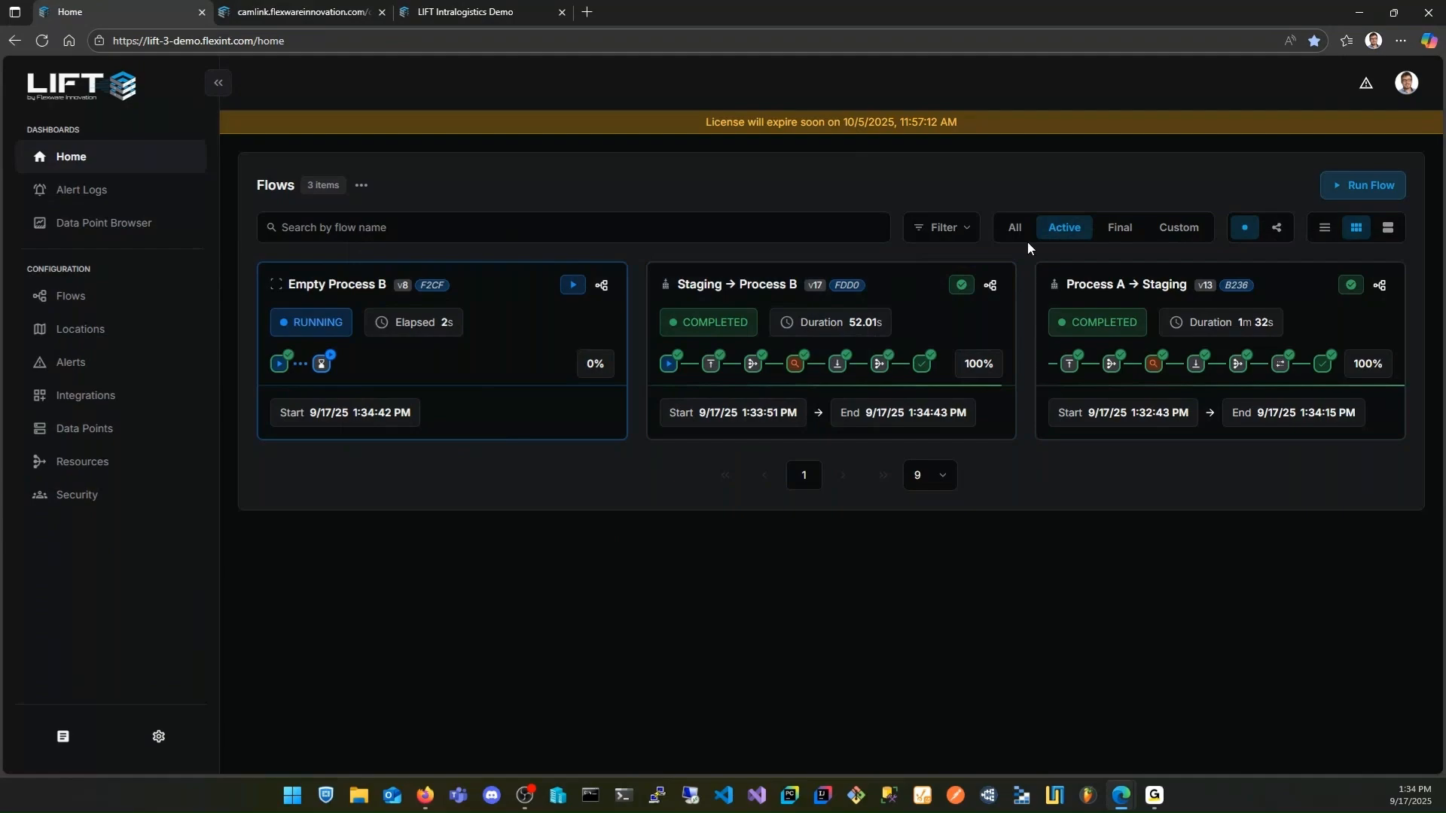
click(1380, 286)
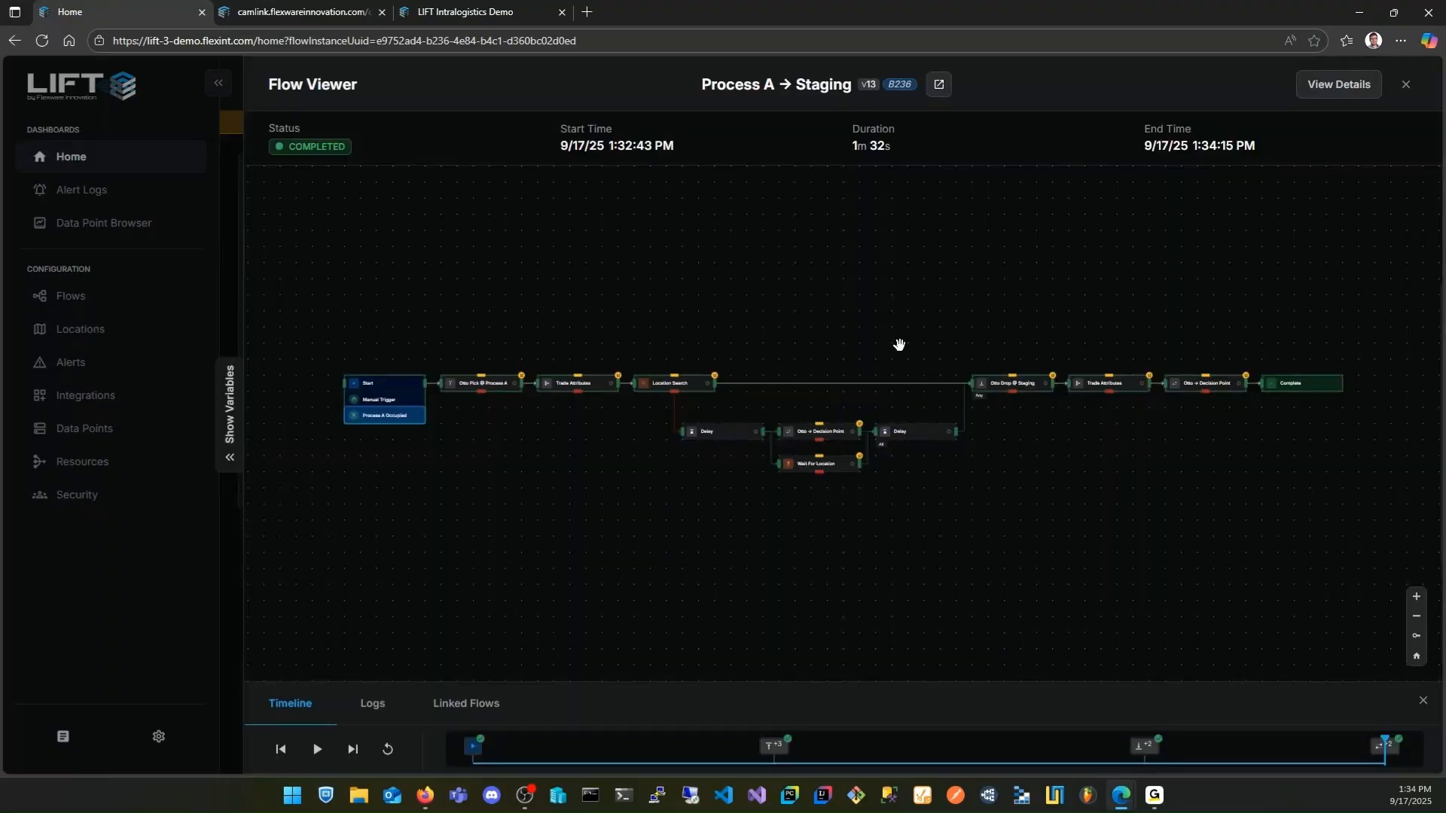
Examine the flow references, flow variables and final timeline tasks of the Process A → Staging flow, and close the Flow Viewer
click(234, 411)
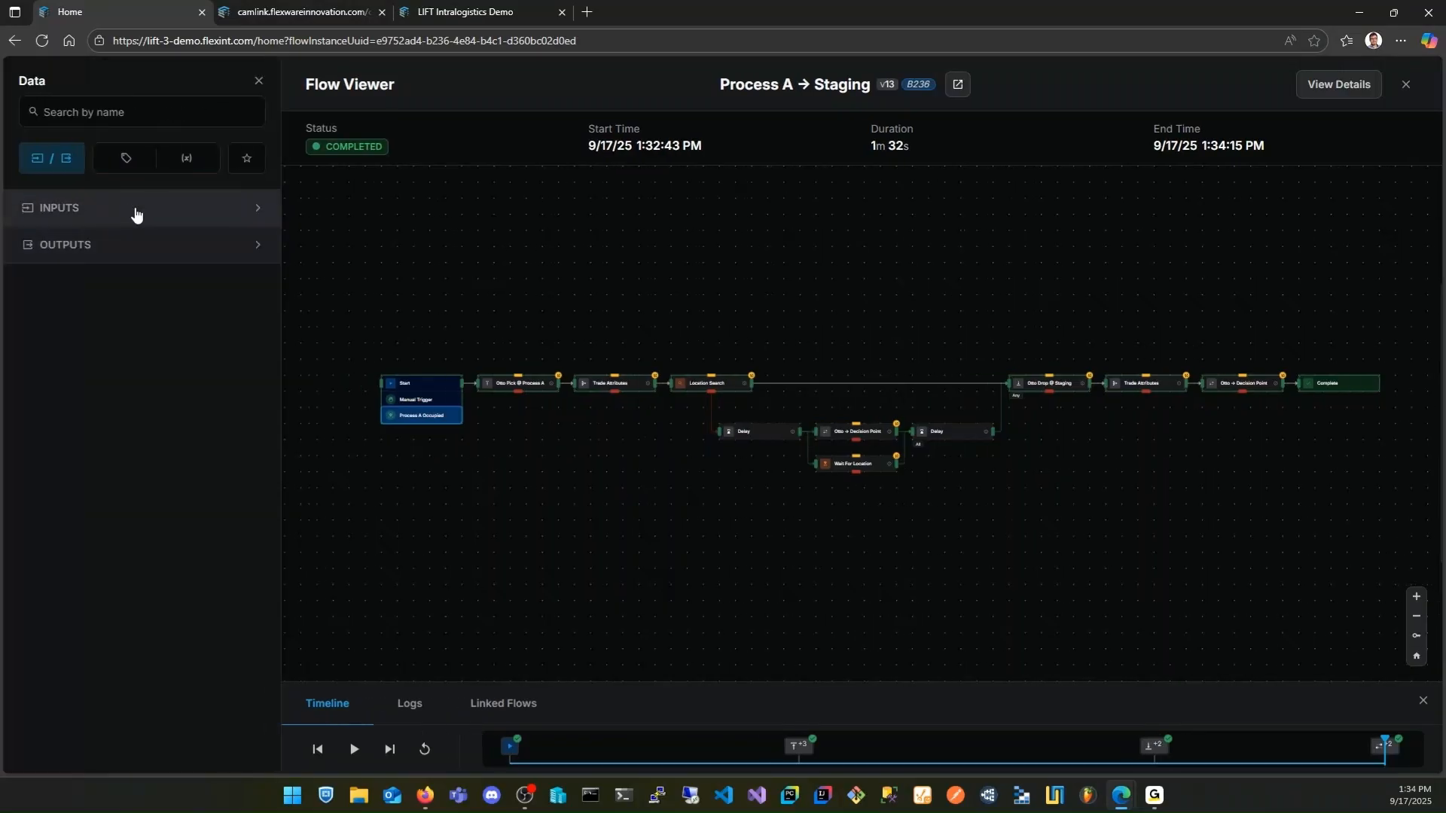
click(180, 168)
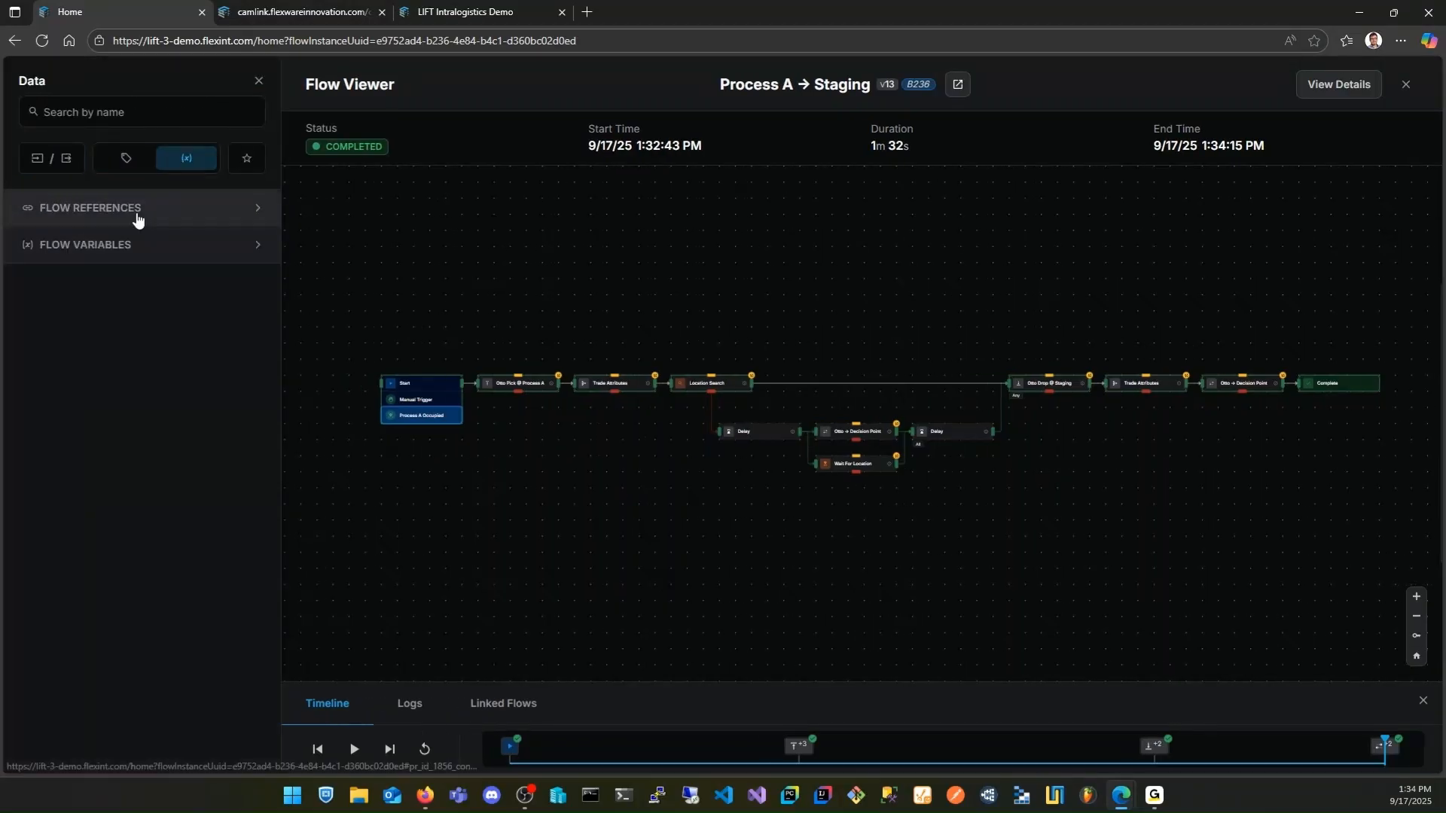
click(138, 218)
click(128, 437)
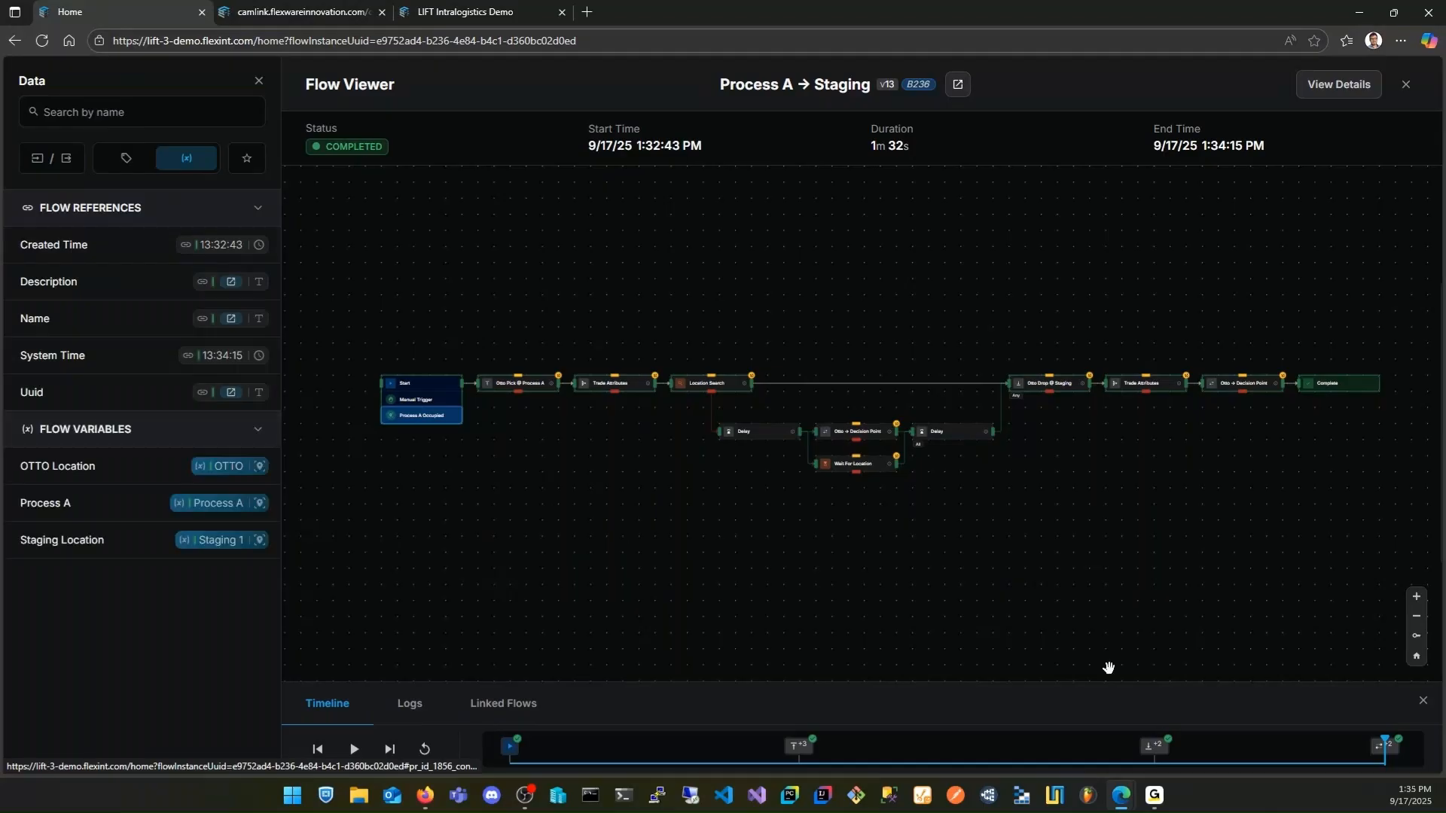
mouse_move(1385, 747)
mouse_move(1385, 748)
mouse_down()
mouse_move(696, 745)
mouse_move(1392, 755)
mouse_up()
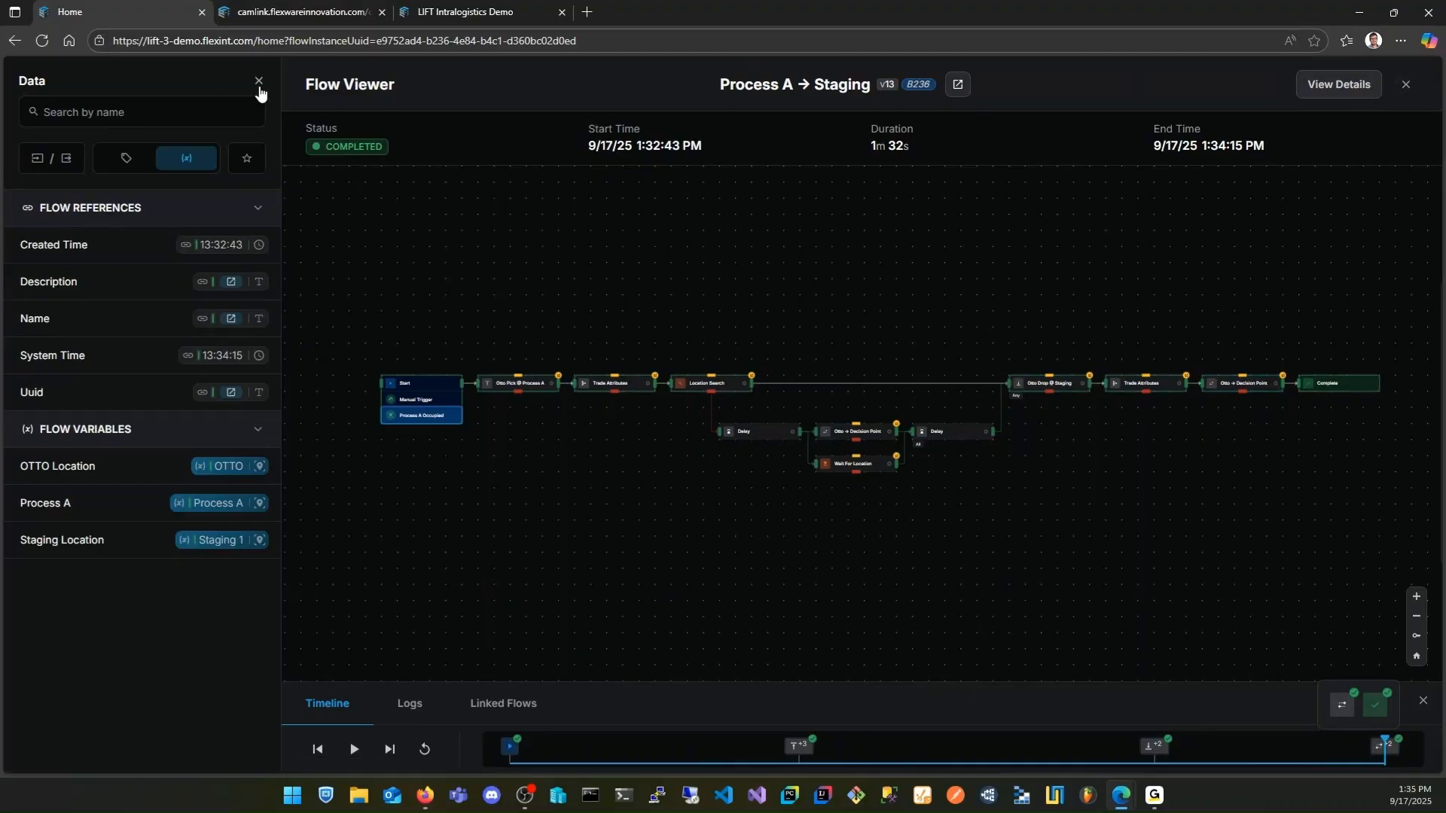
click(1392, 85)
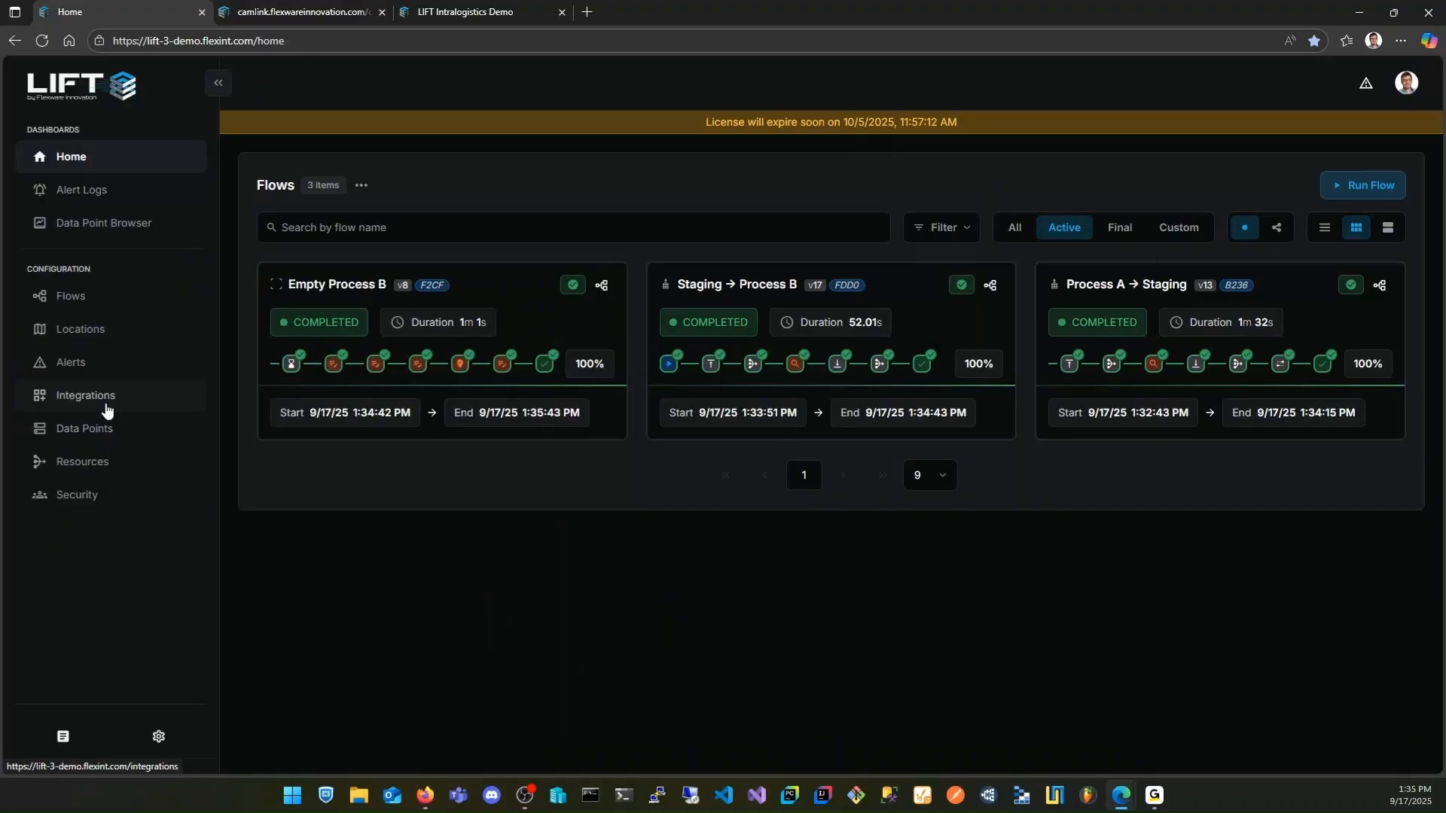
Open the data point configuration and expand Demo Entry Data Provider to view its data points
click(98, 430)
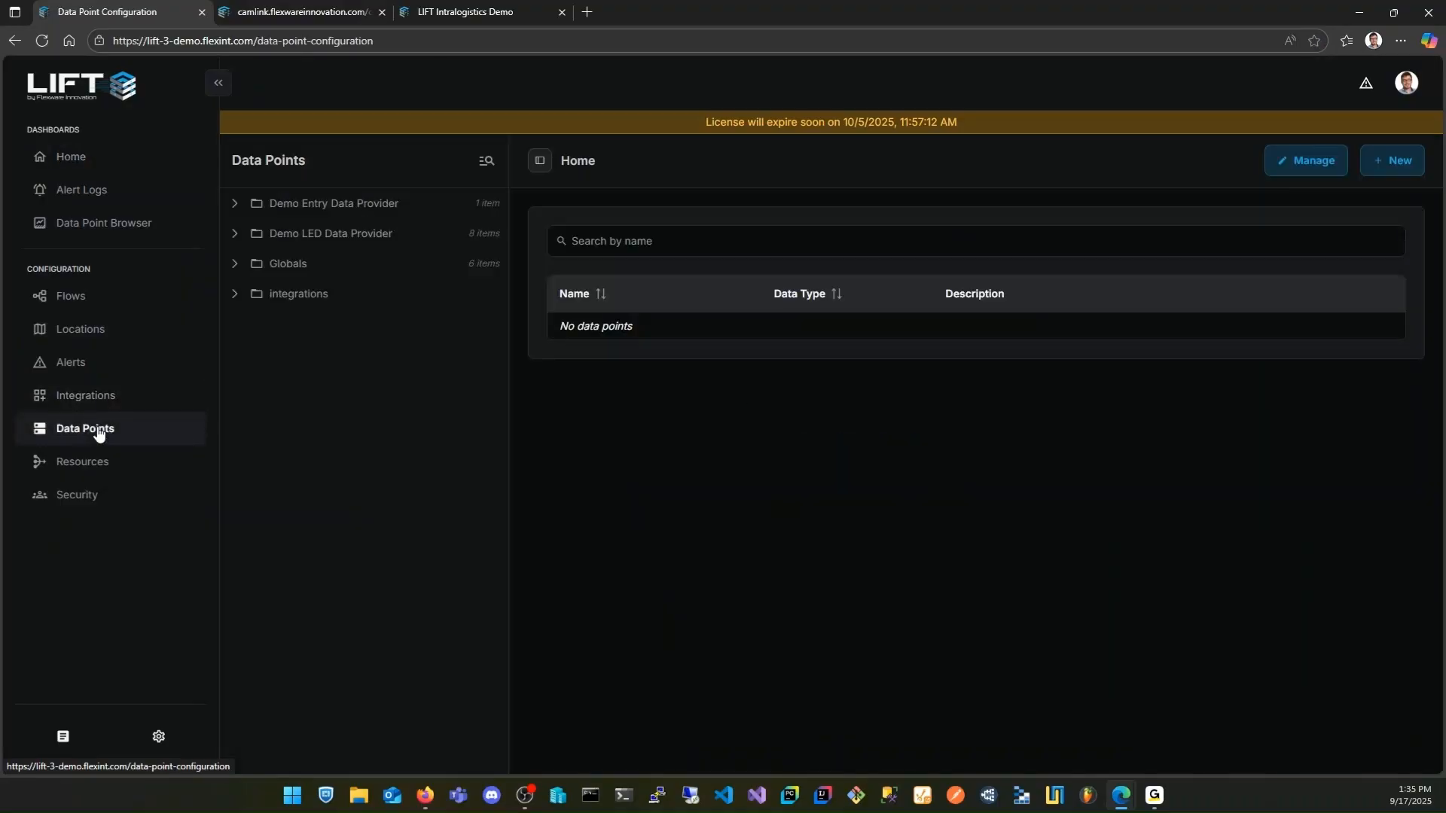
click(235, 205)
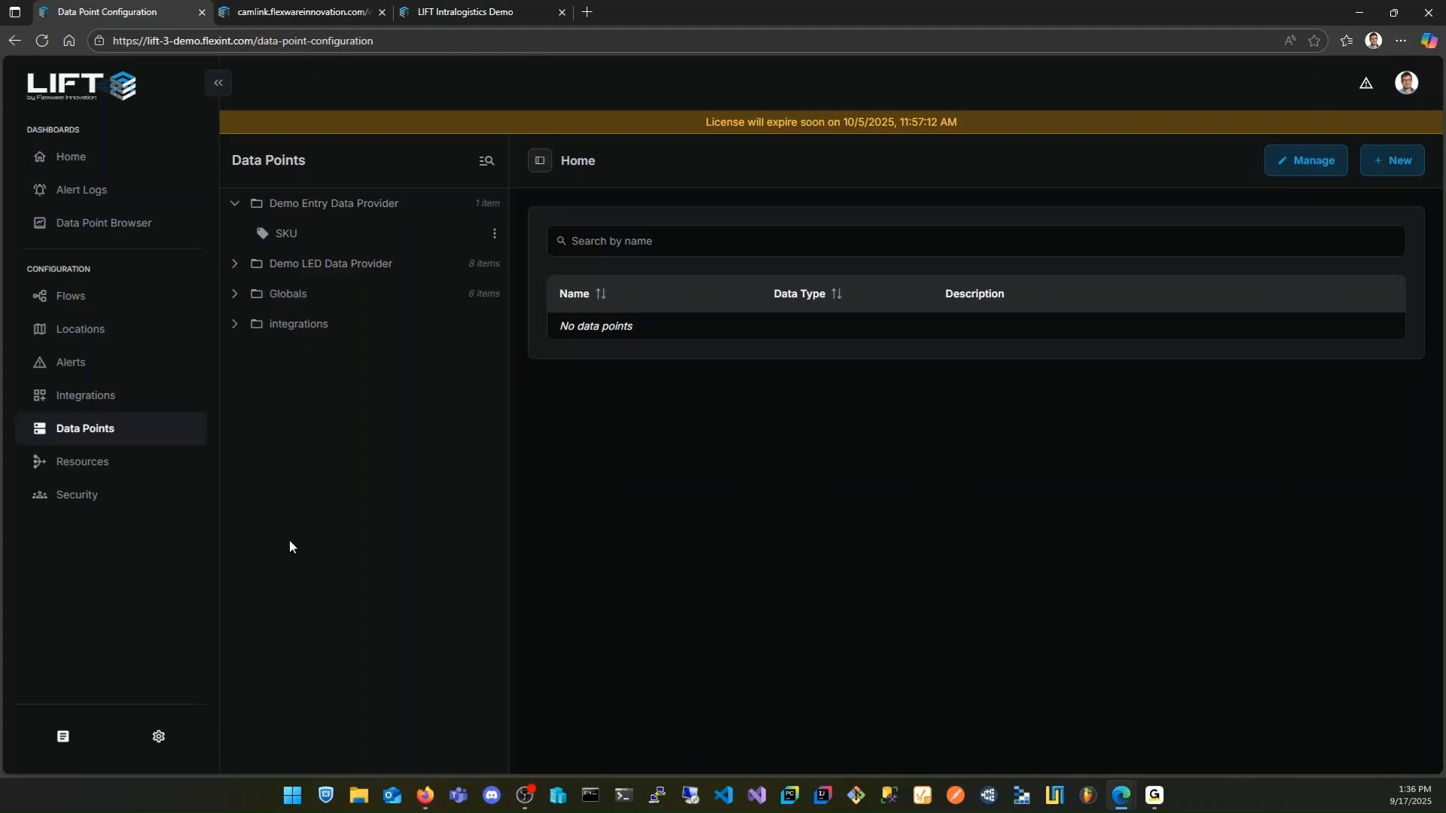
Open Simple Flow from the JacobFlows folder in the flow directory and look through its available tasks
click(102, 306)
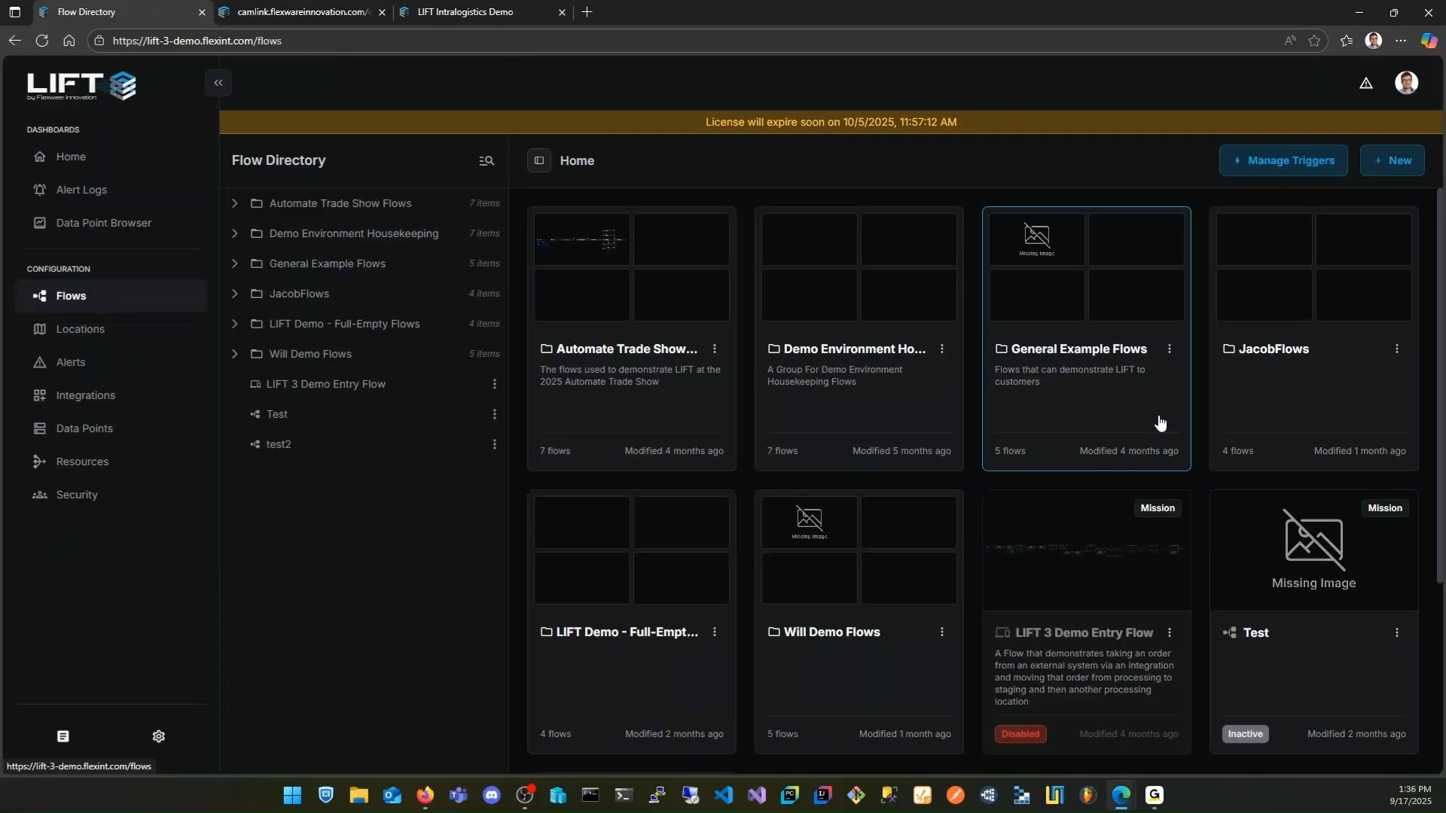
double_click(1303, 363)
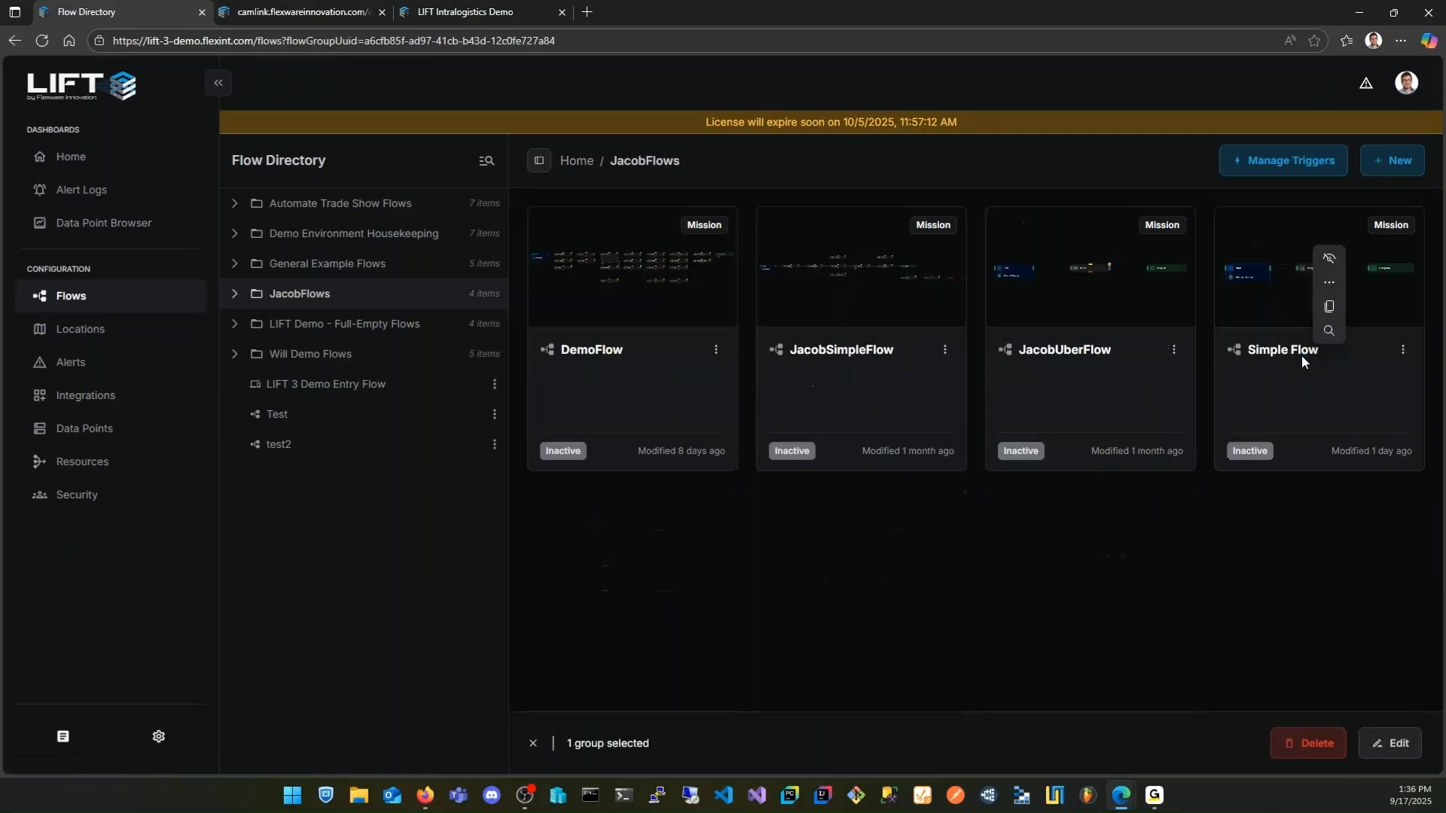
double_click(1273, 345)
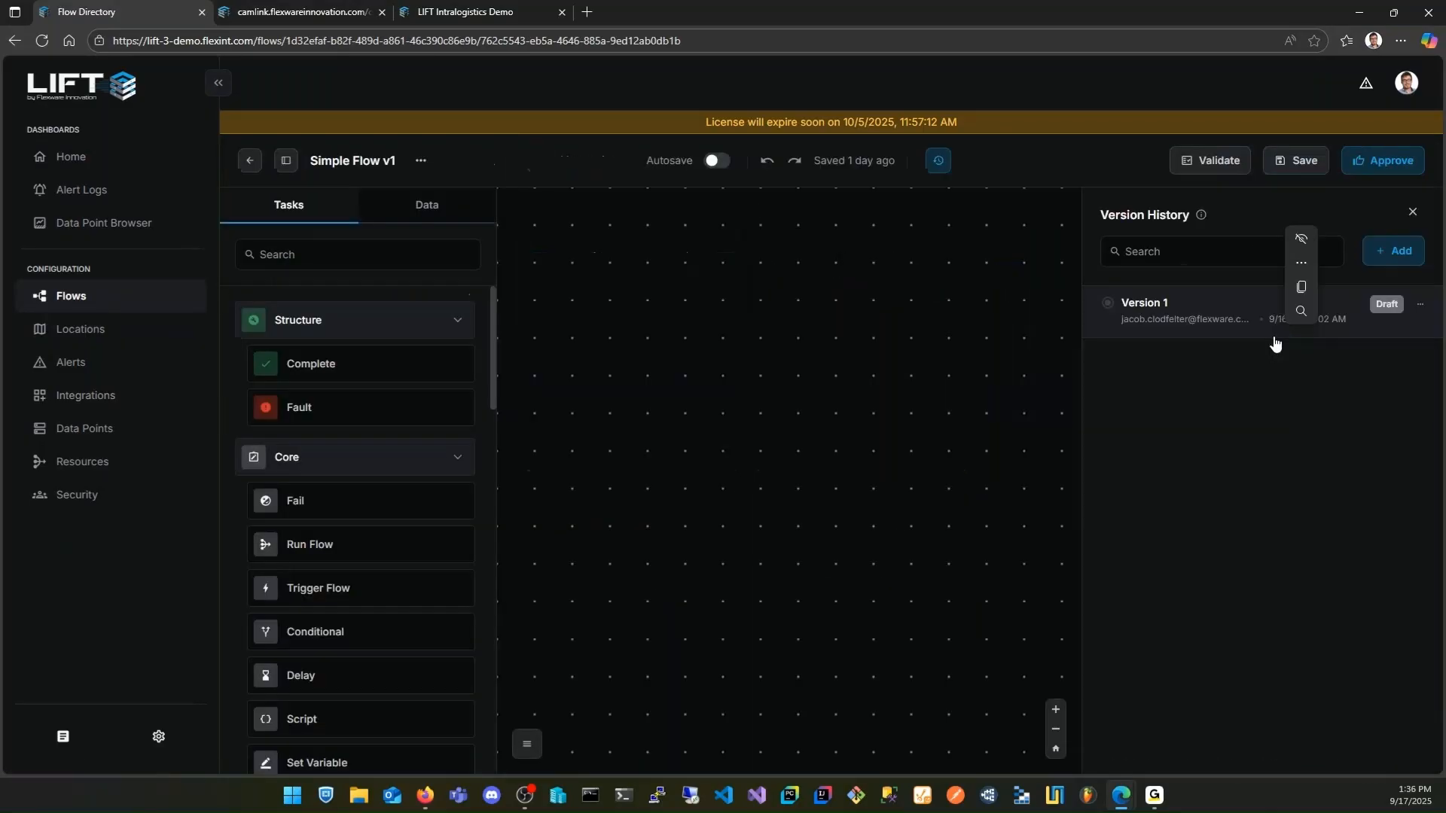
scroll(388, 535, down, 5)
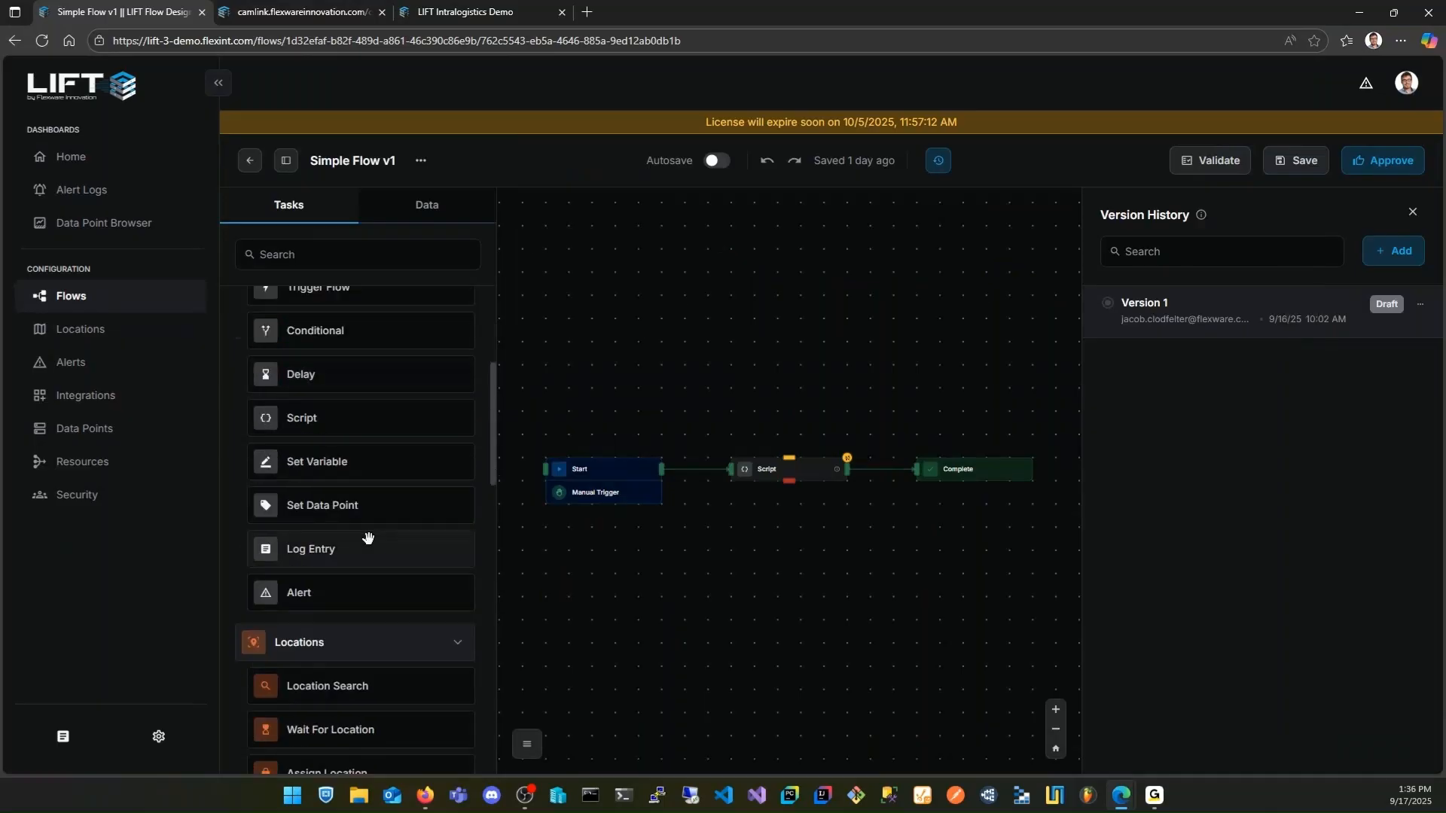
Add a Data Point Trigger with the default name to the flow's Start task
click(601, 490)
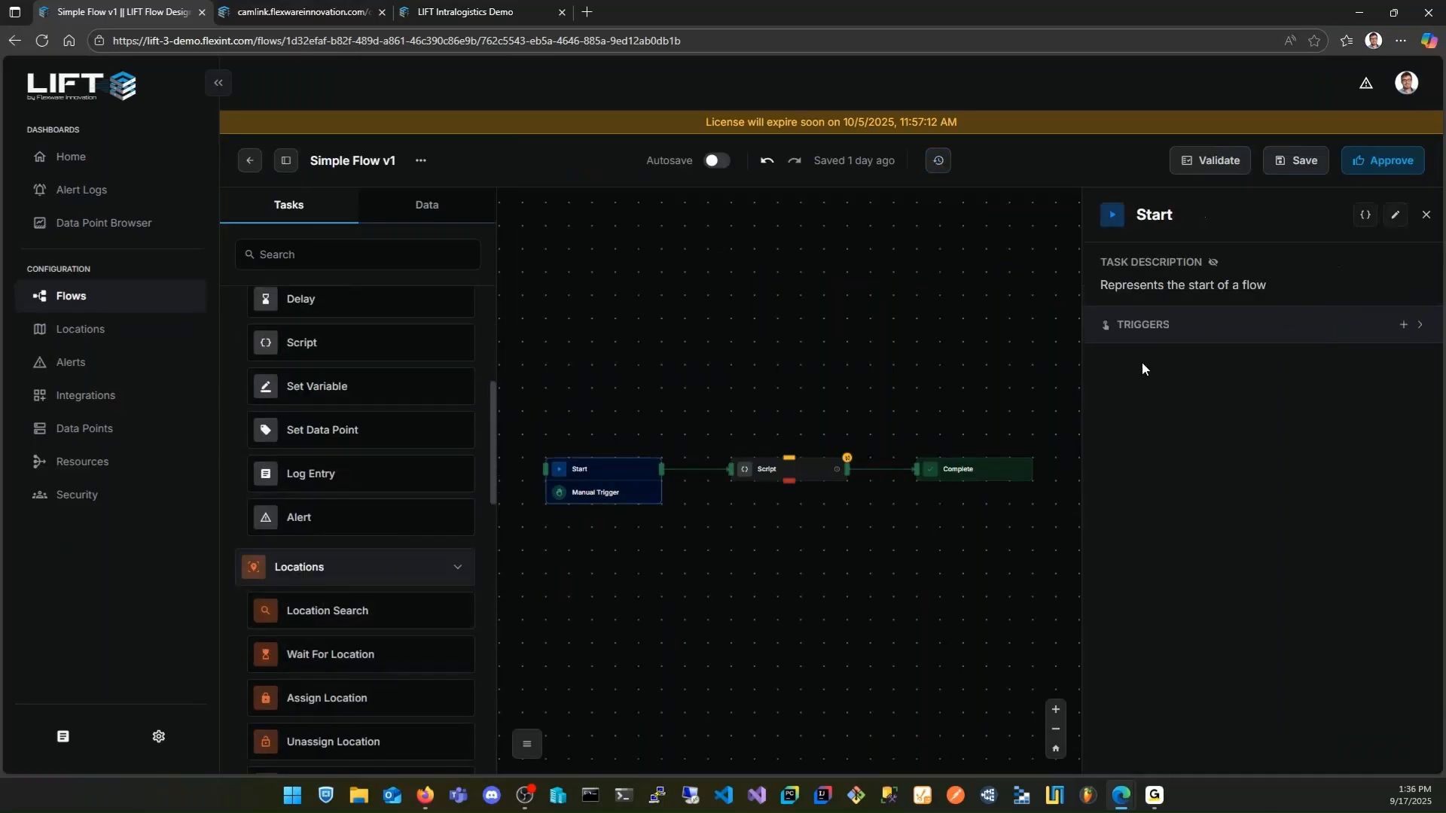
click(1403, 325)
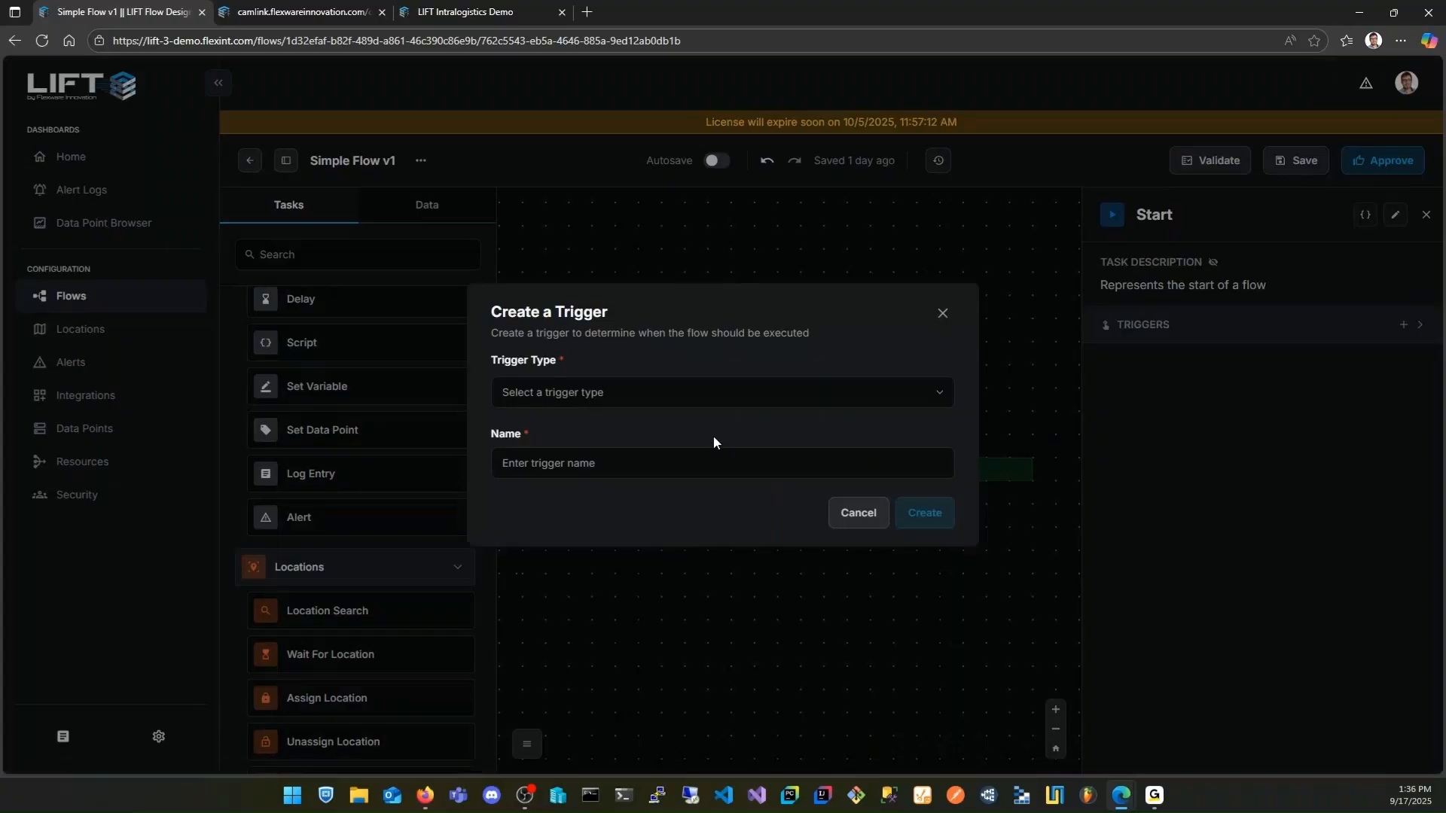
click(658, 397)
click(601, 507)
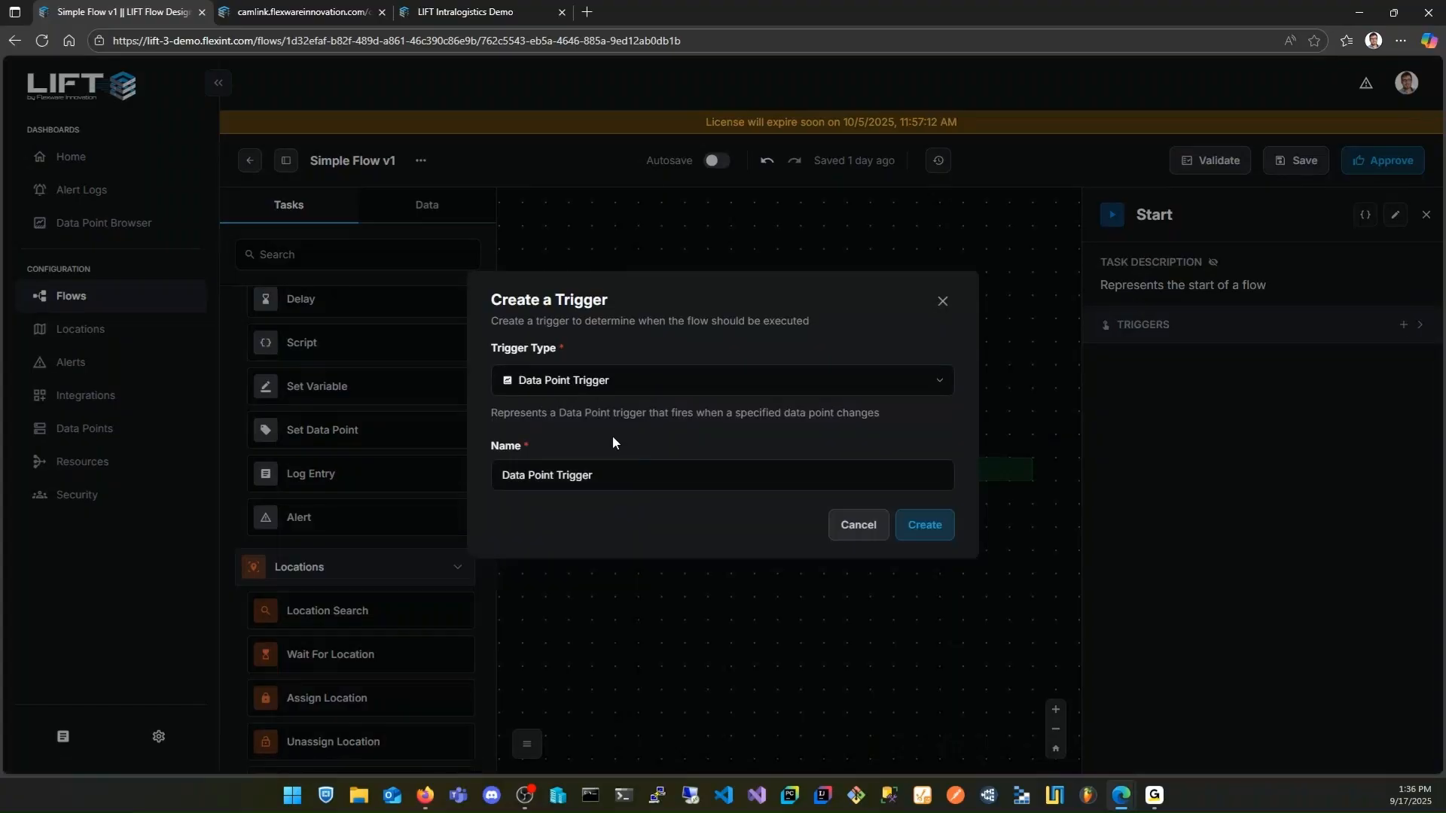
click(925, 525)
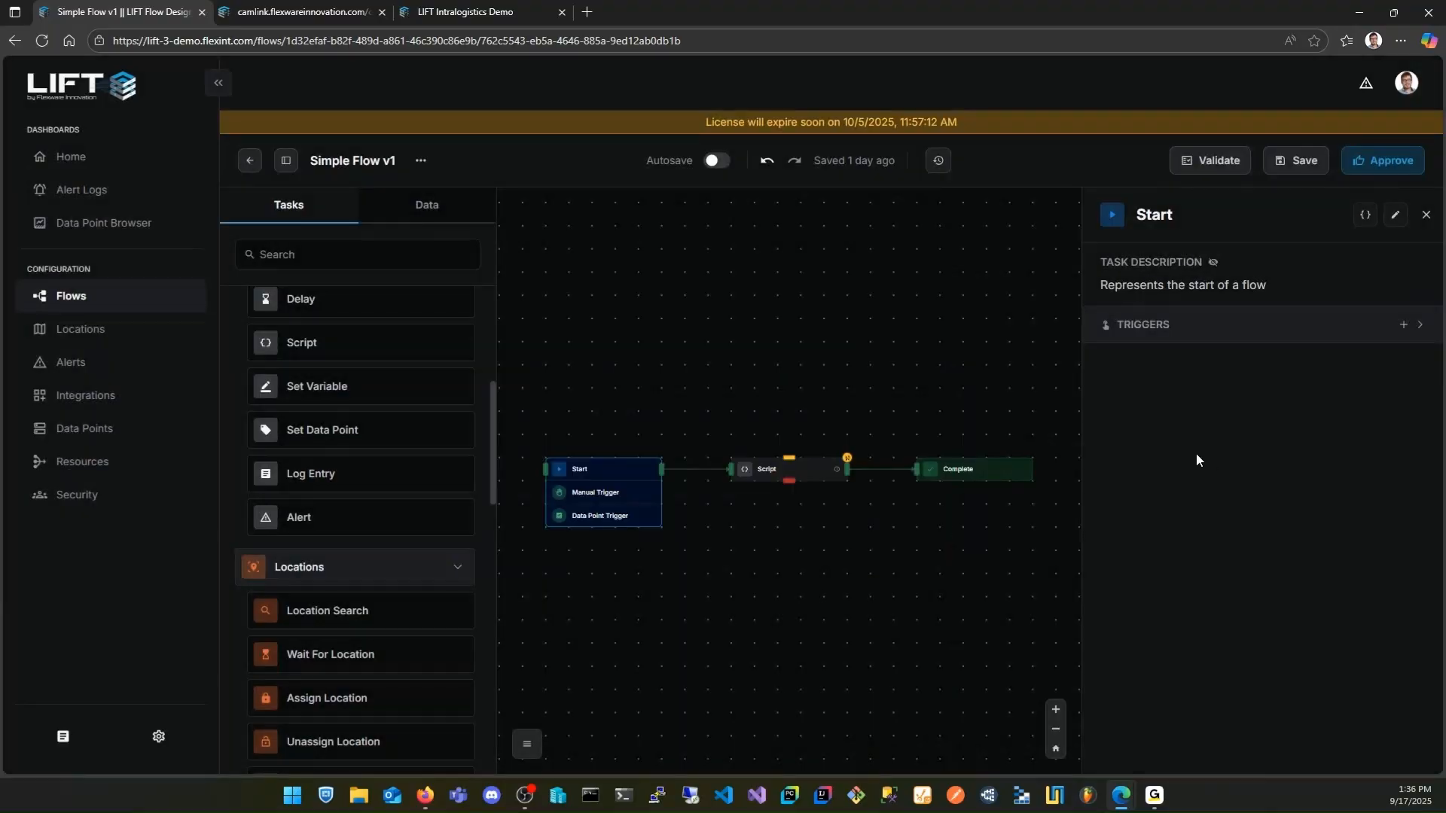
Expand the Start task's triggers and examine the Data Point Trigger's sections and trigger settings
click(1414, 330)
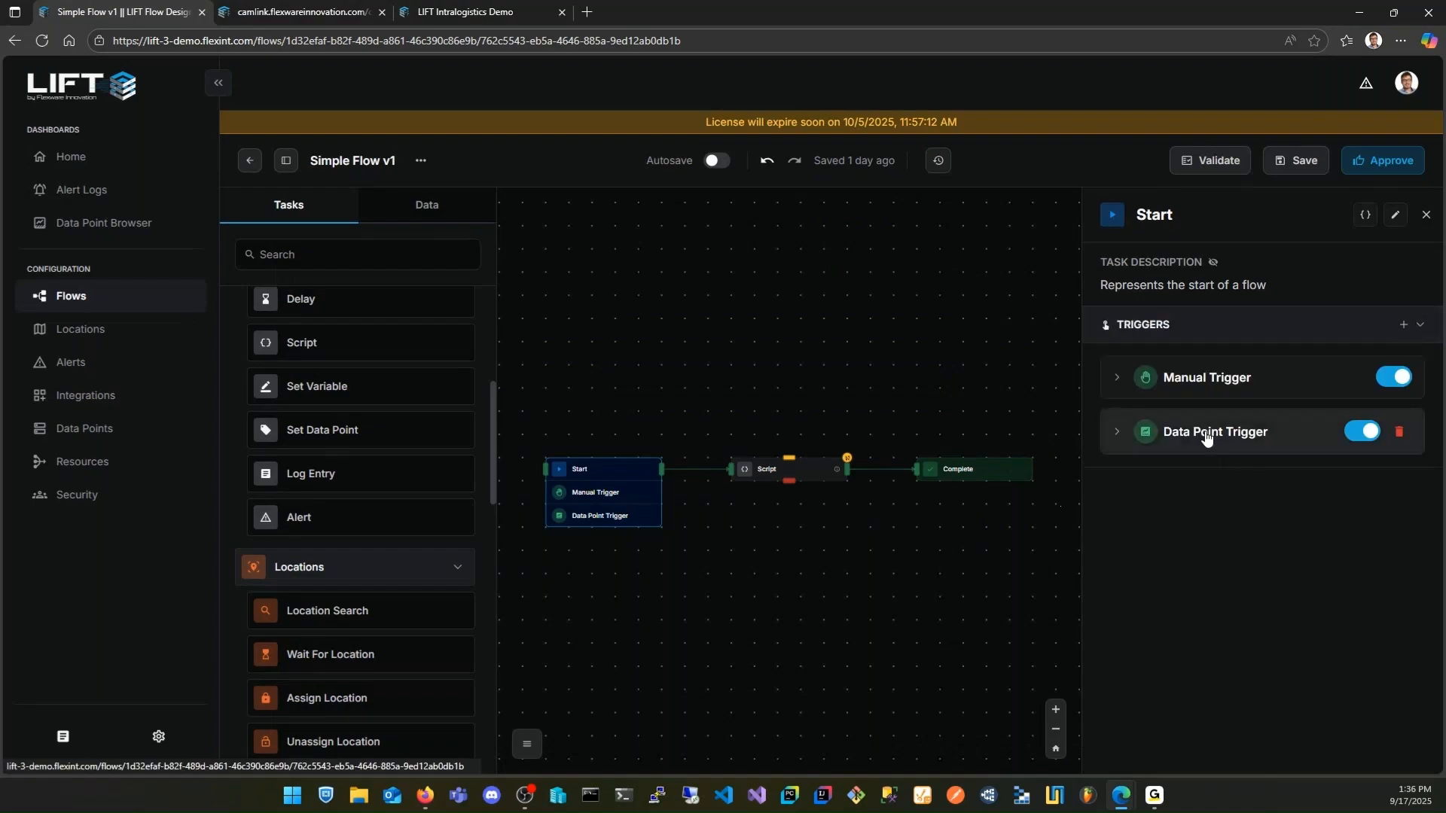
click(1117, 432)
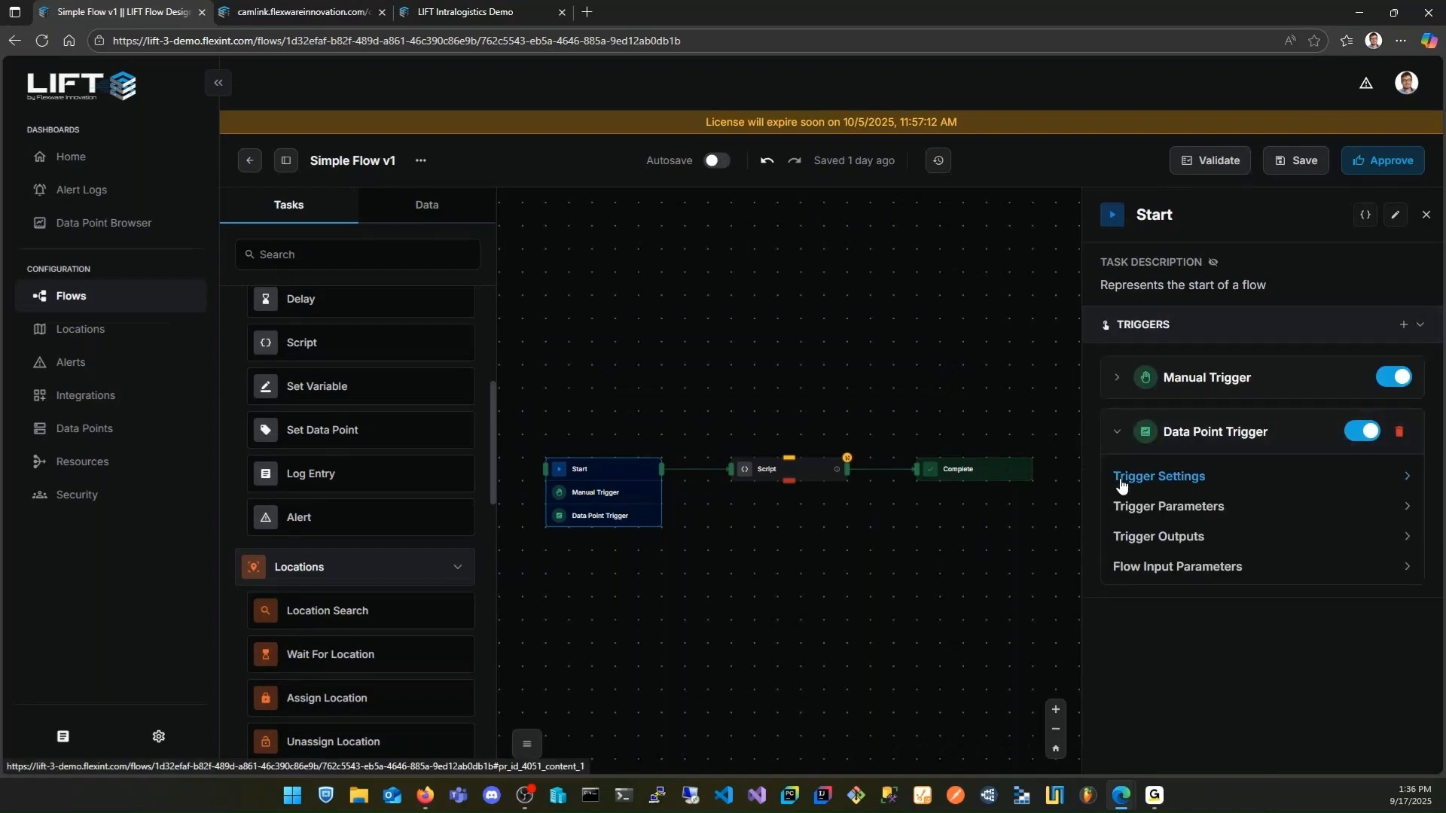
click(1188, 483)
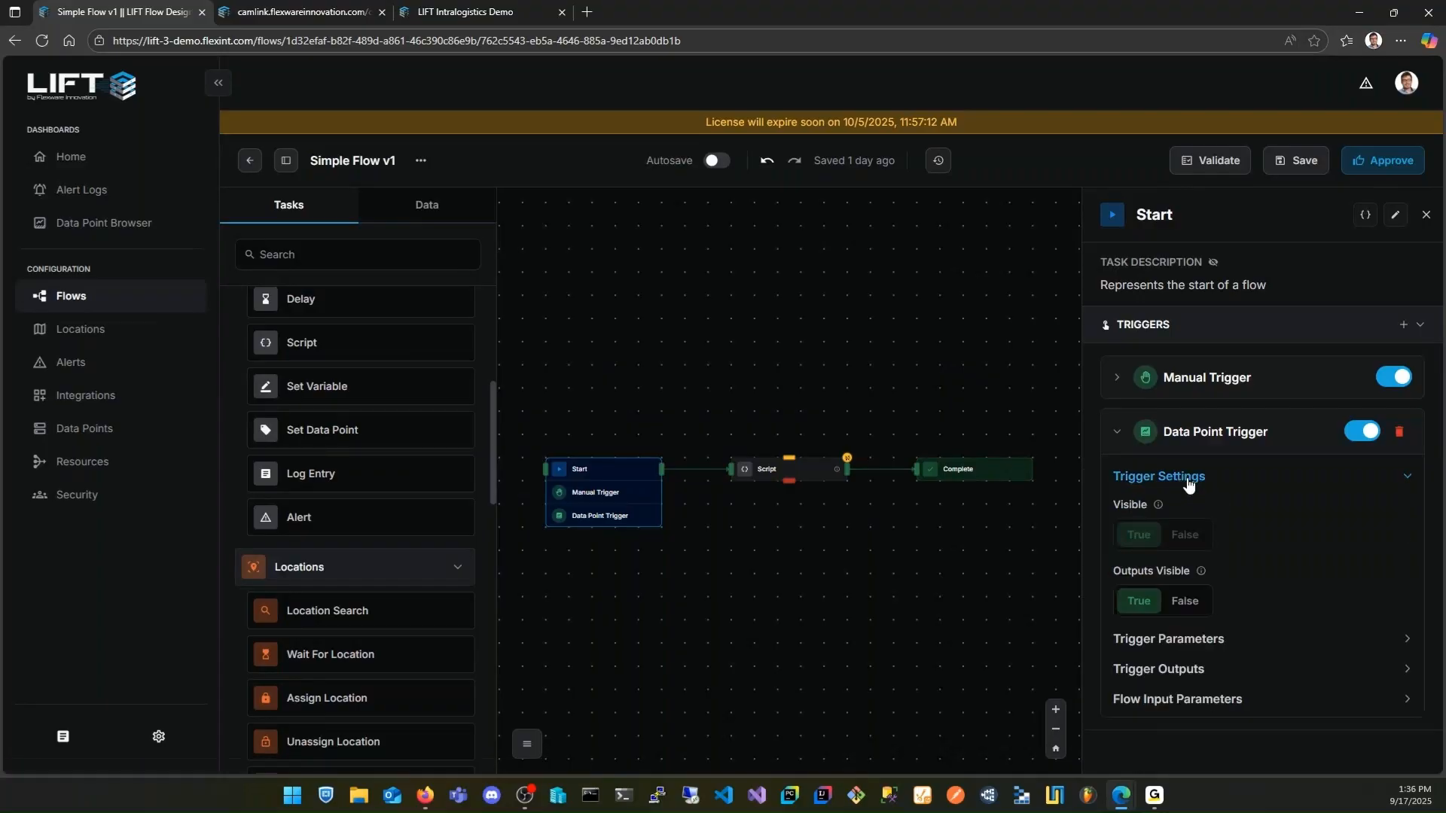
click(1187, 482)
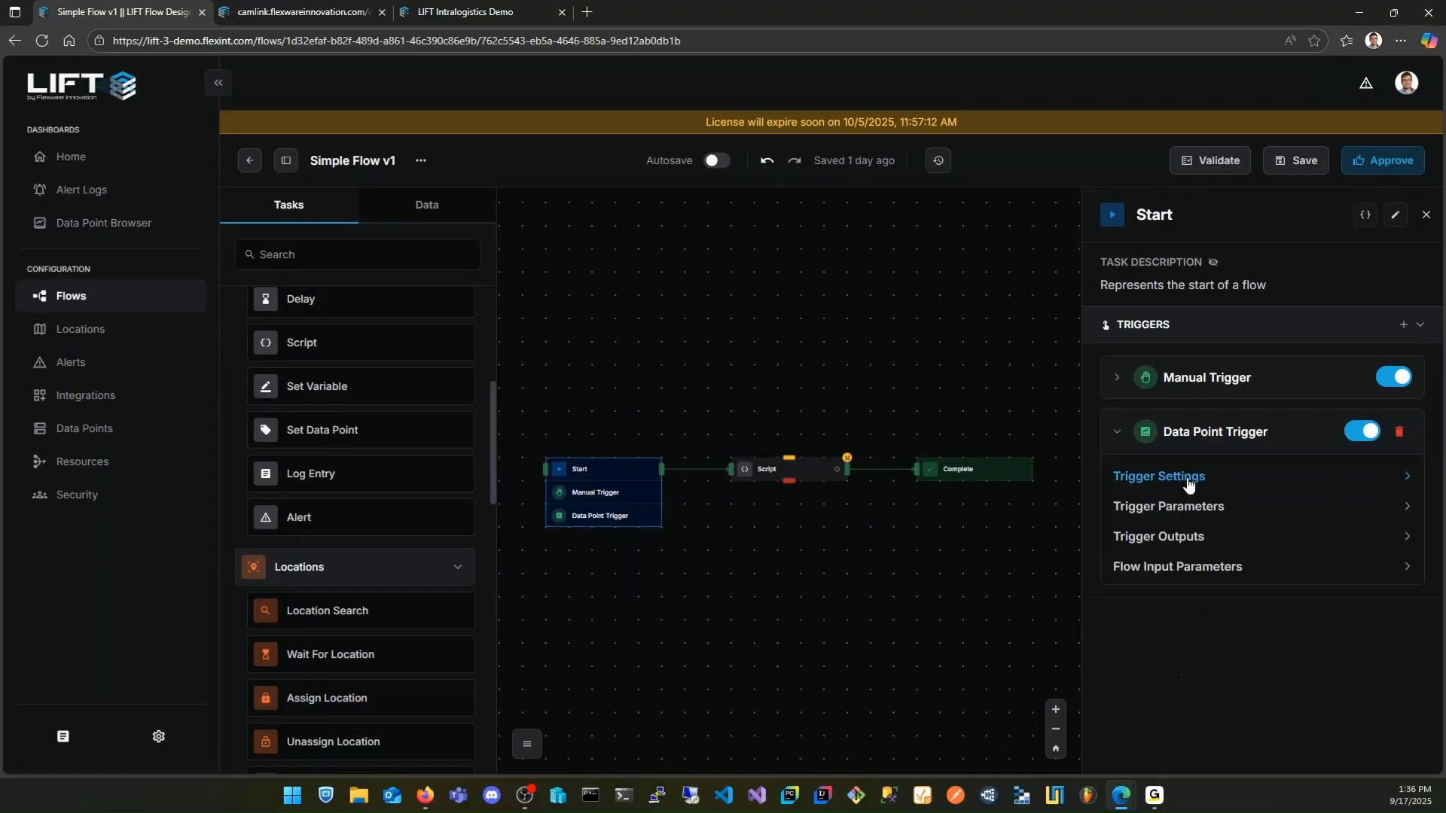
click(1116, 435)
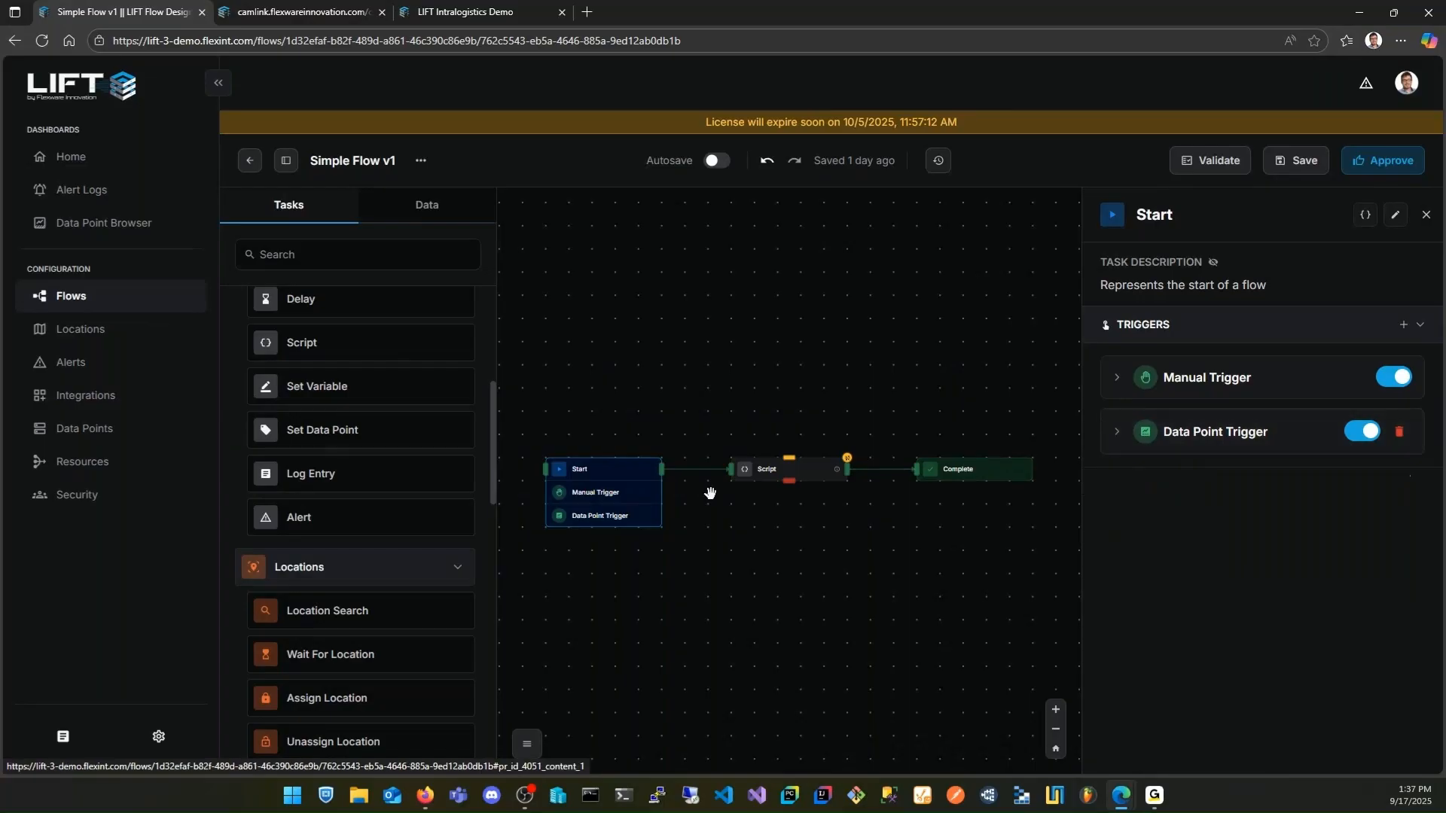
Add a Location Search task below the Script task and connect the Start task's output to it
scroll(382, 481, down, 2)
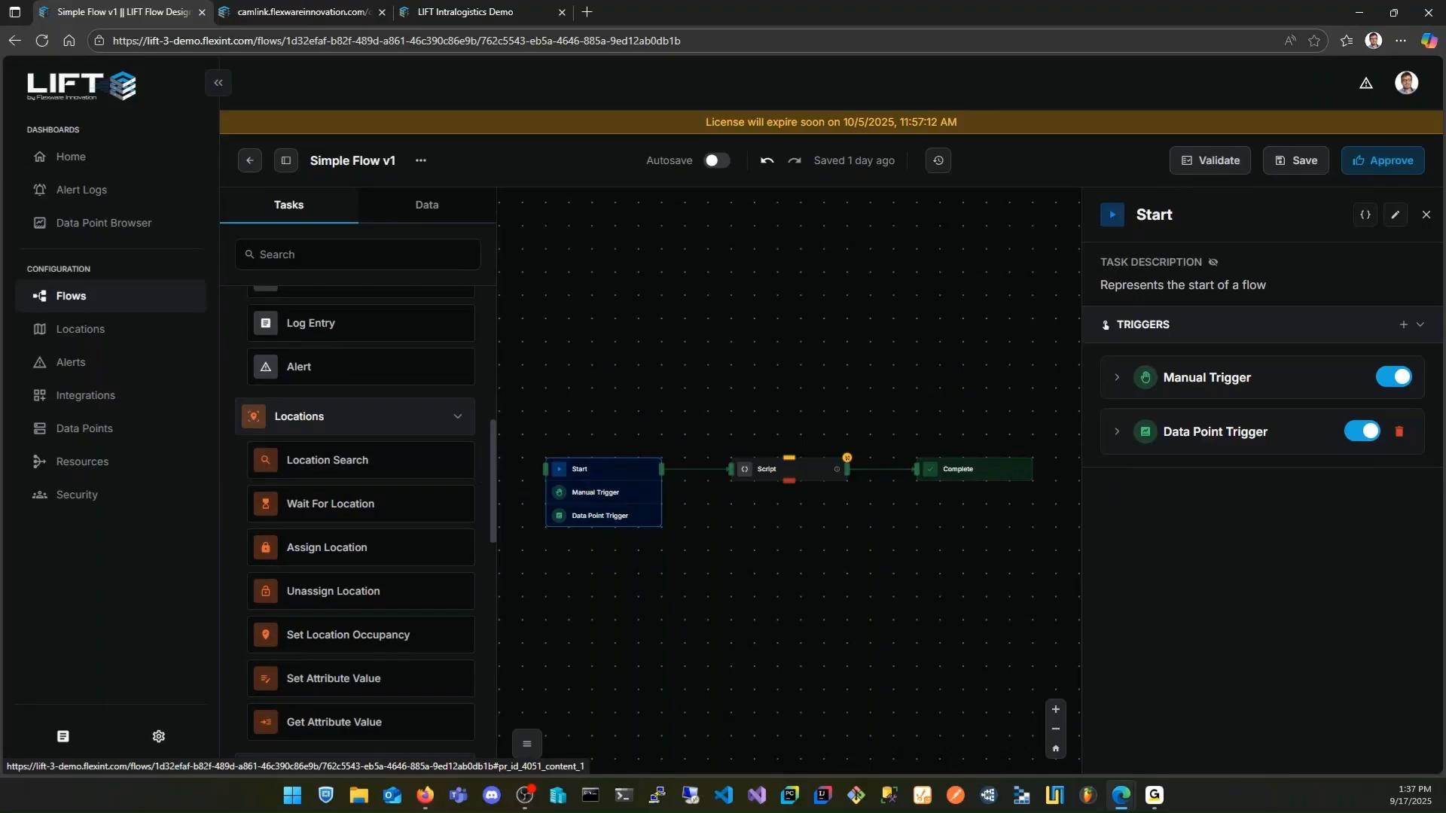
click(797, 583)
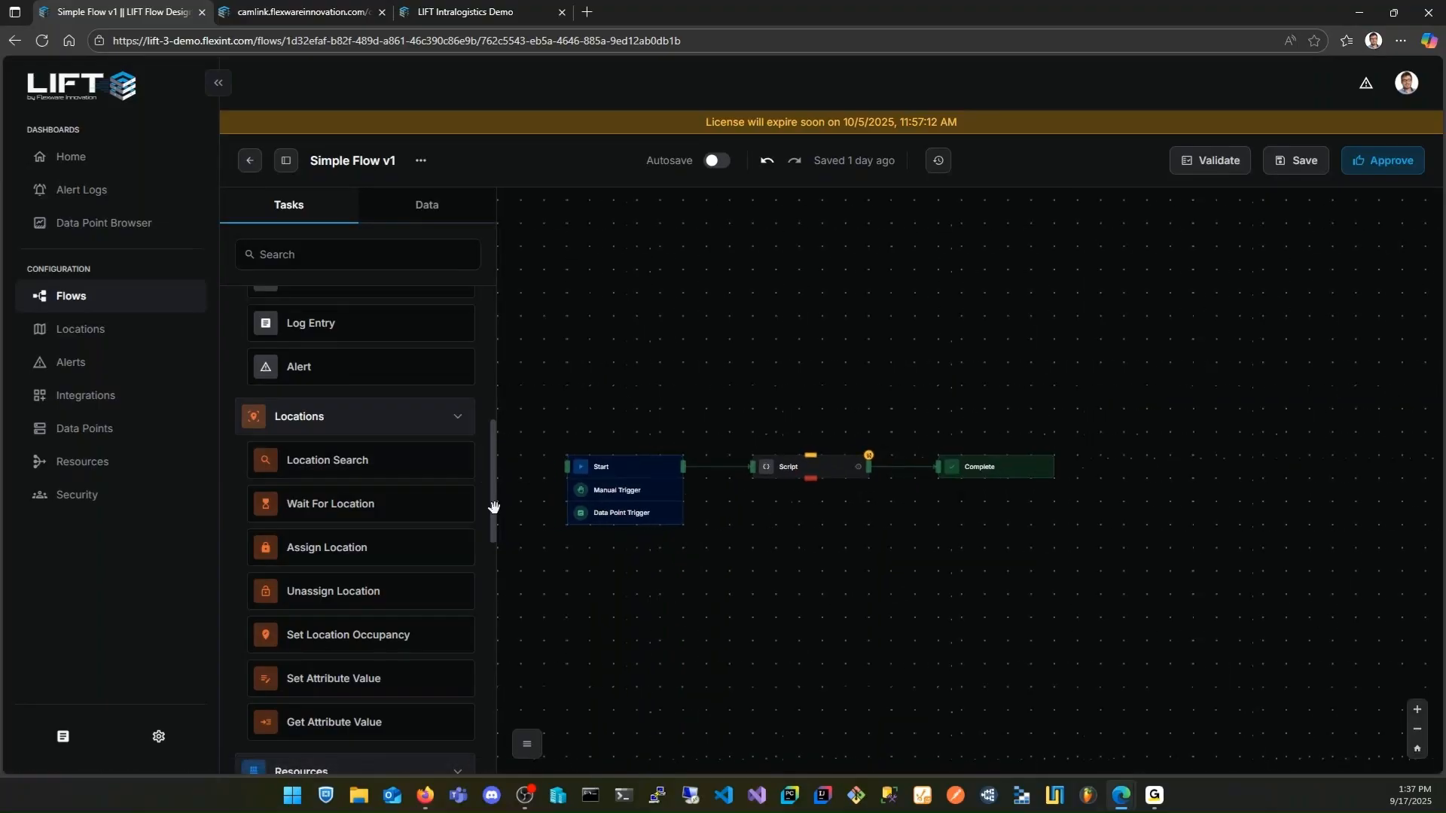
drag(384, 463, 761, 522)
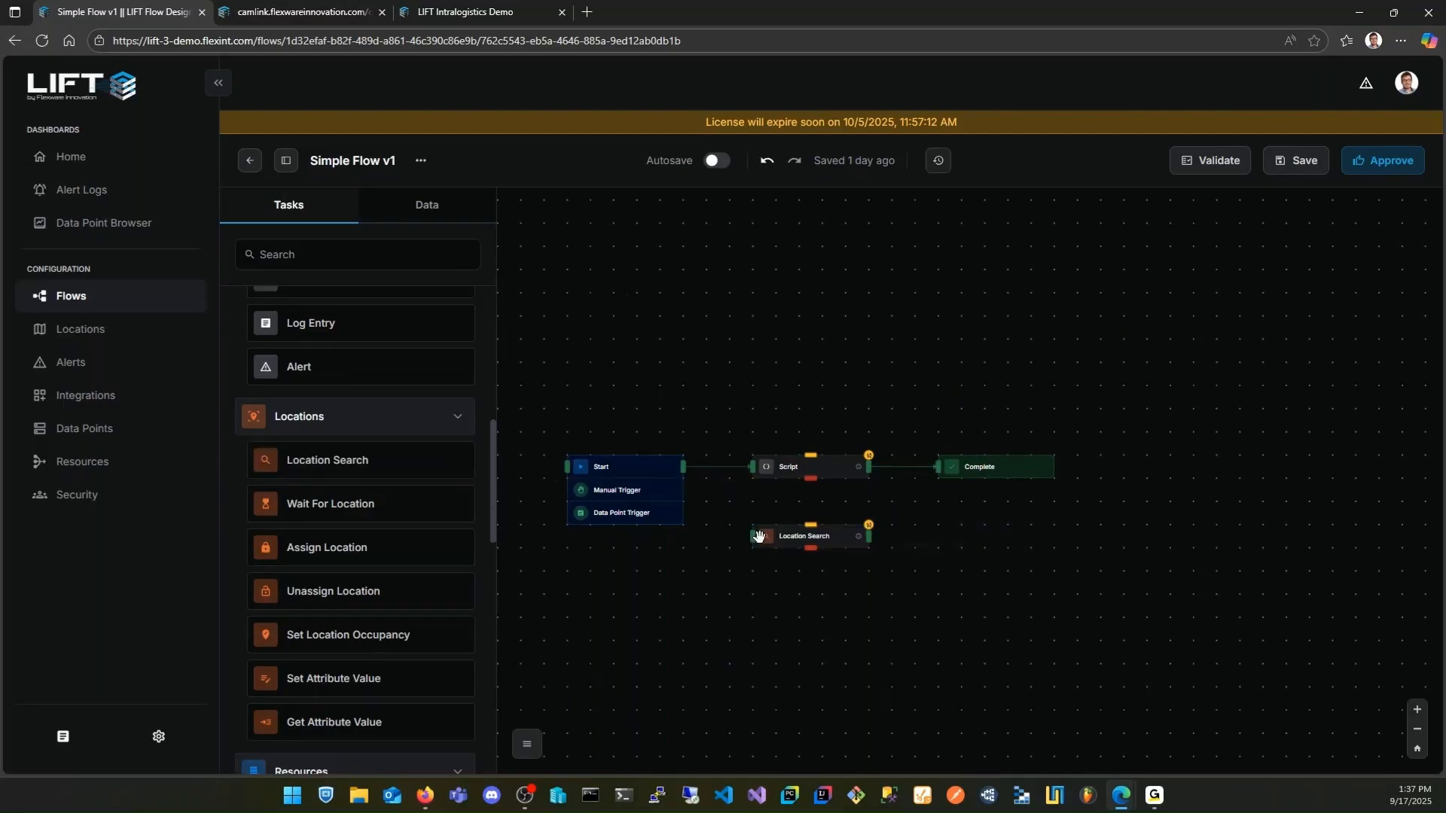
scroll(815, 585, up, 2)
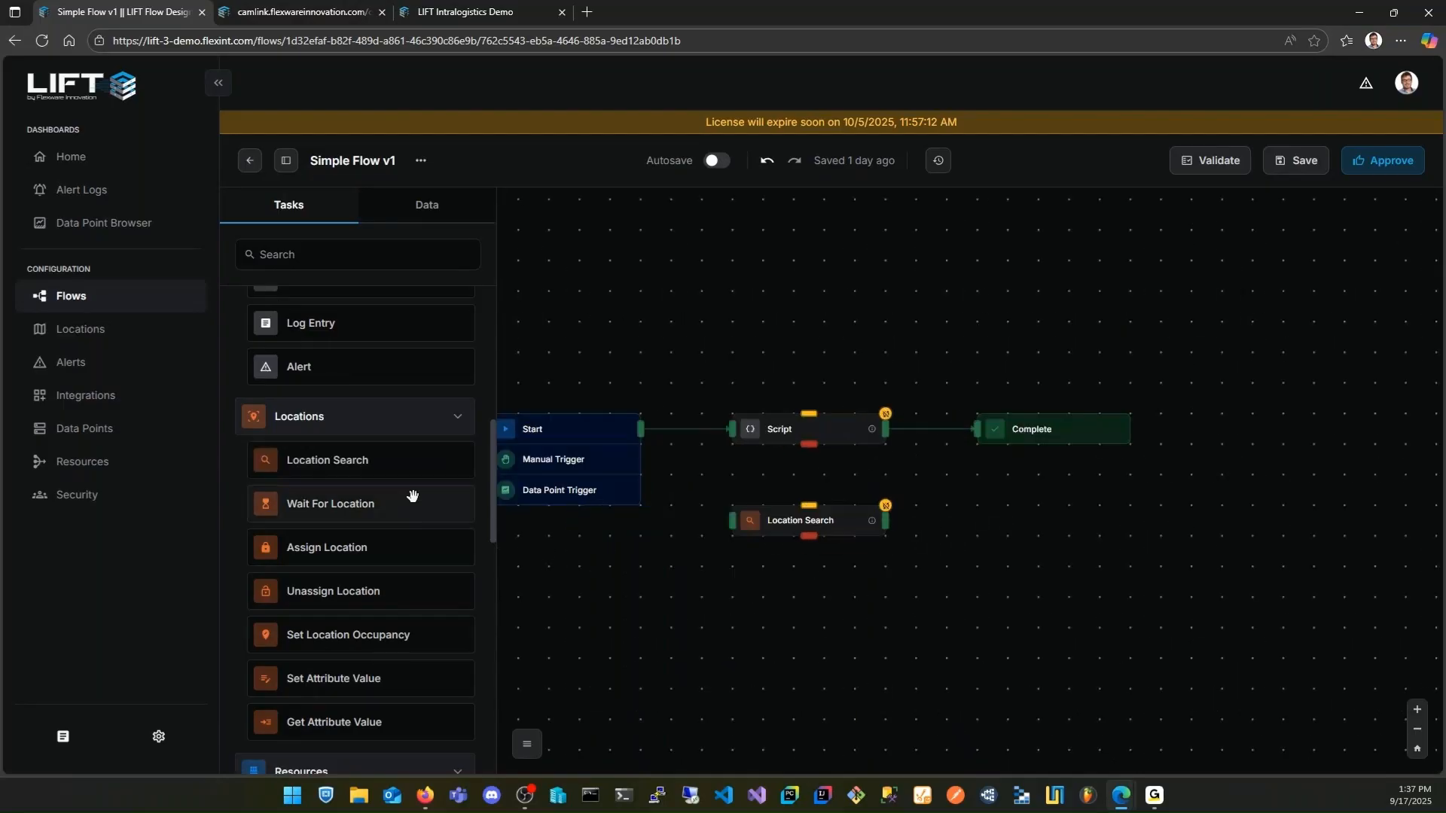
drag(641, 428, 732, 518)
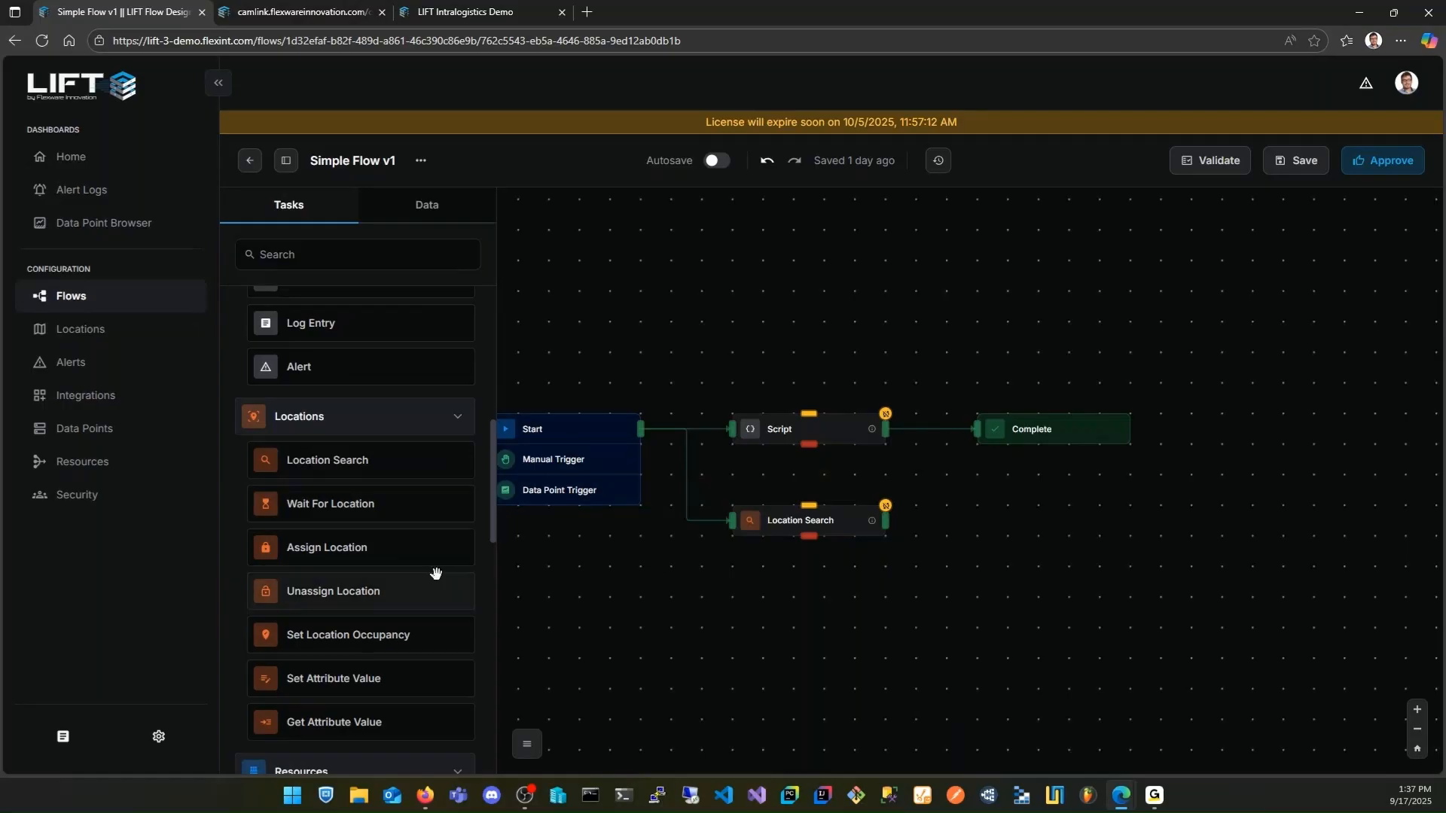
Add a Log Entry task below and beyond Location Search, and connect Location Search's red output to it
scroll(422, 570, down, 4)
scroll(425, 534, down, 1)
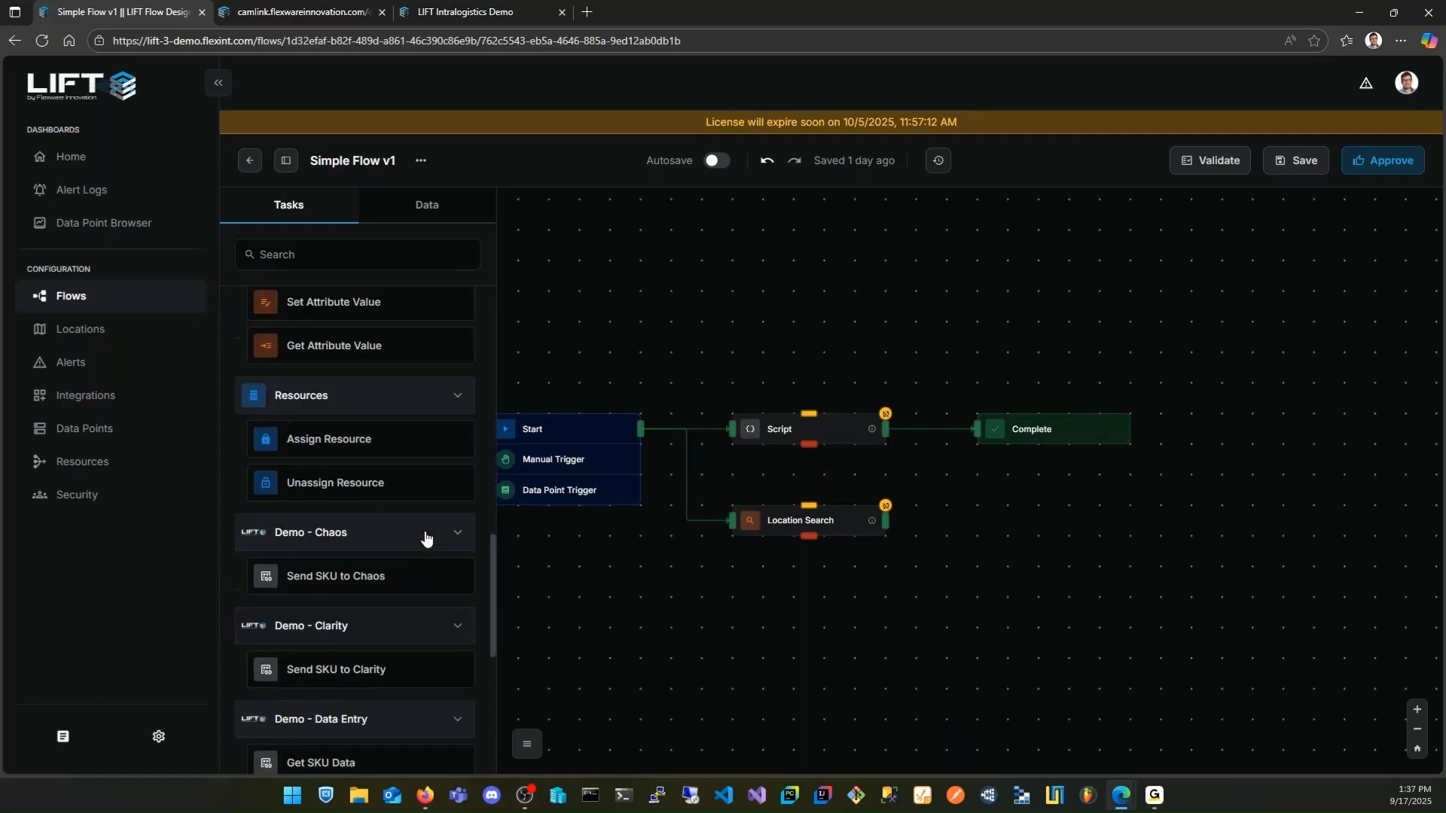
scroll(425, 535, up, 5)
scroll(424, 529, up, 1)
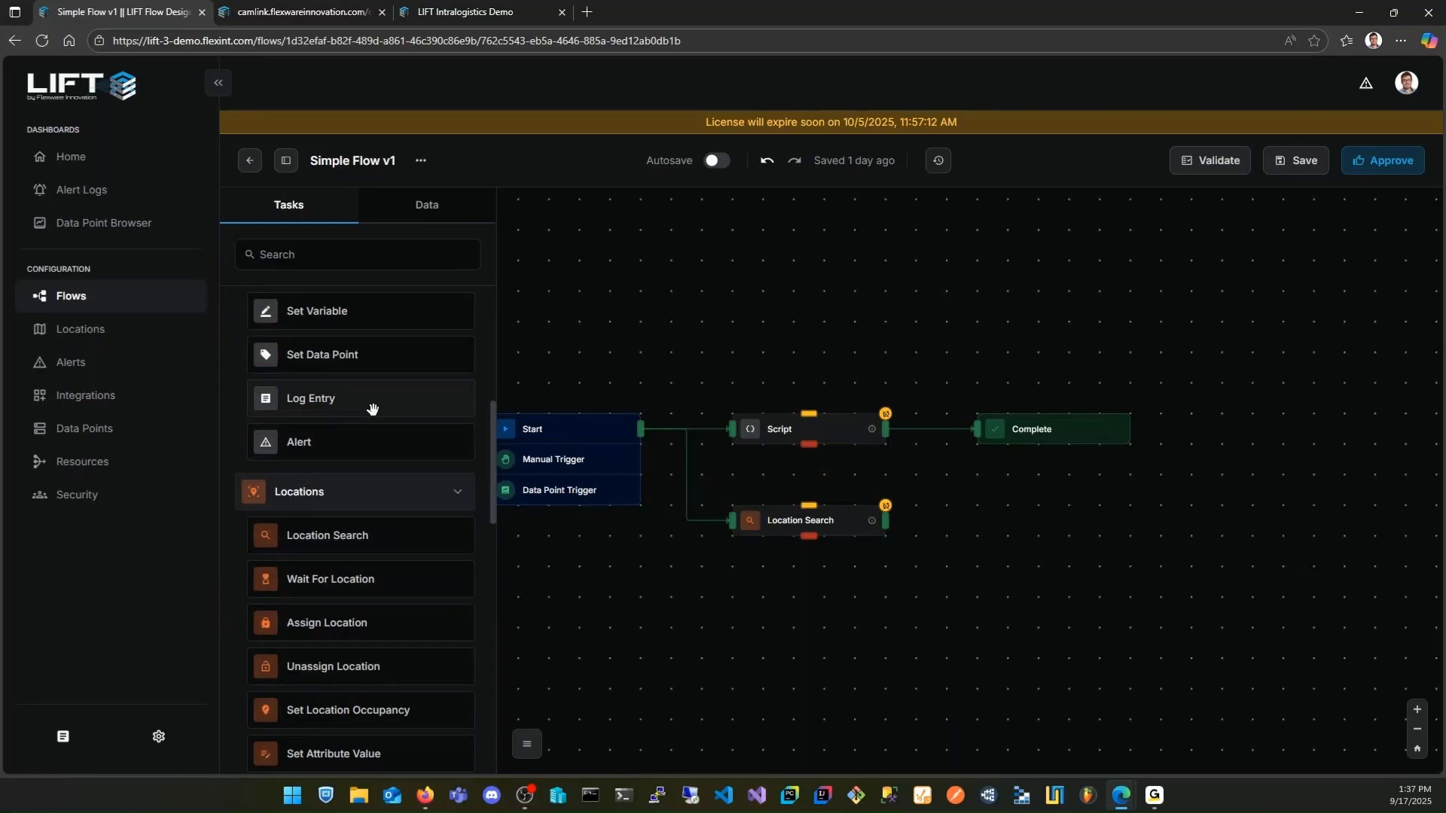
drag(376, 409, 965, 595)
drag(816, 537, 978, 612)
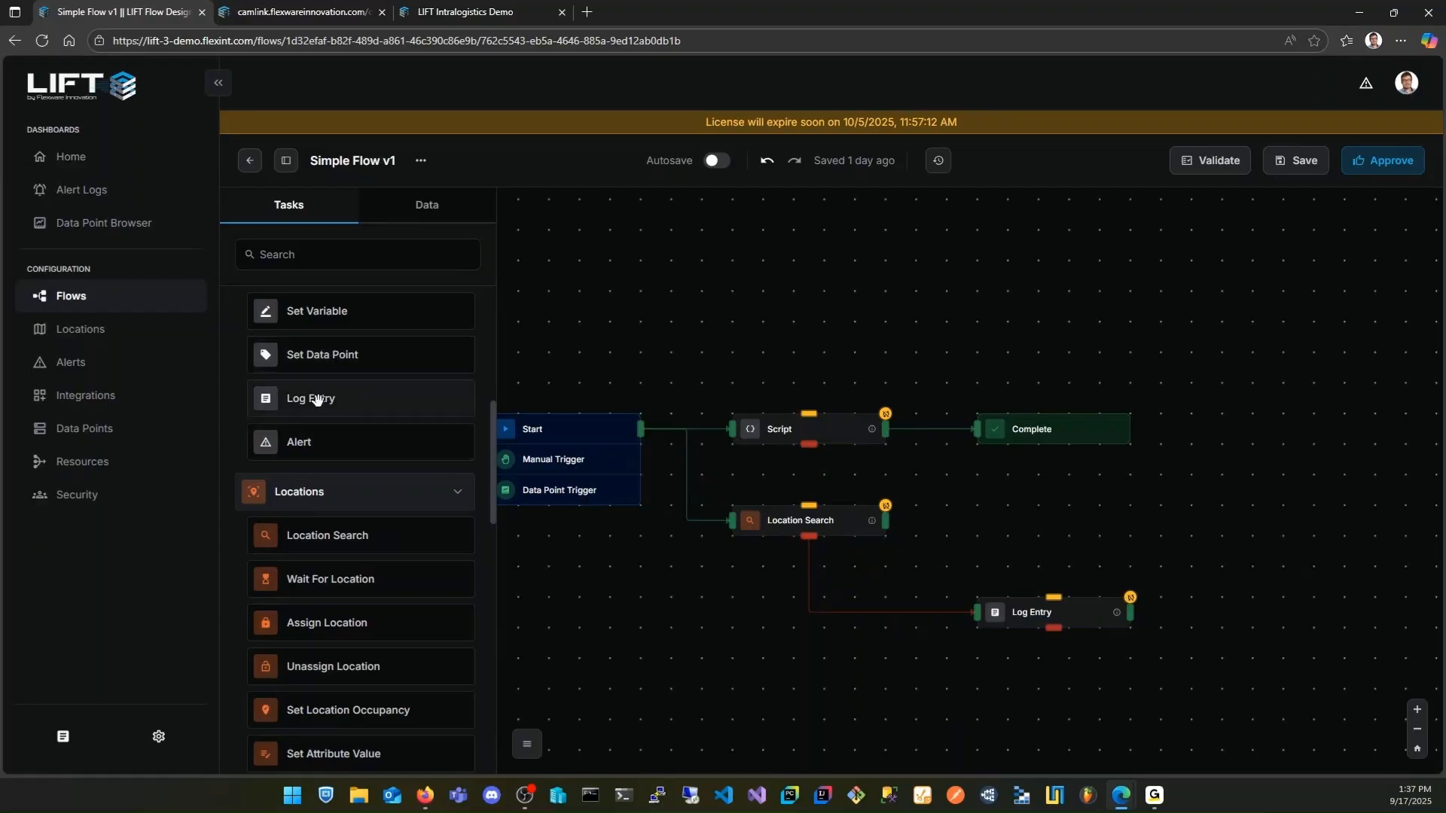
Add an Alert task below Log Entry and connect Location Search's red output to it
drag(321, 442, 987, 686)
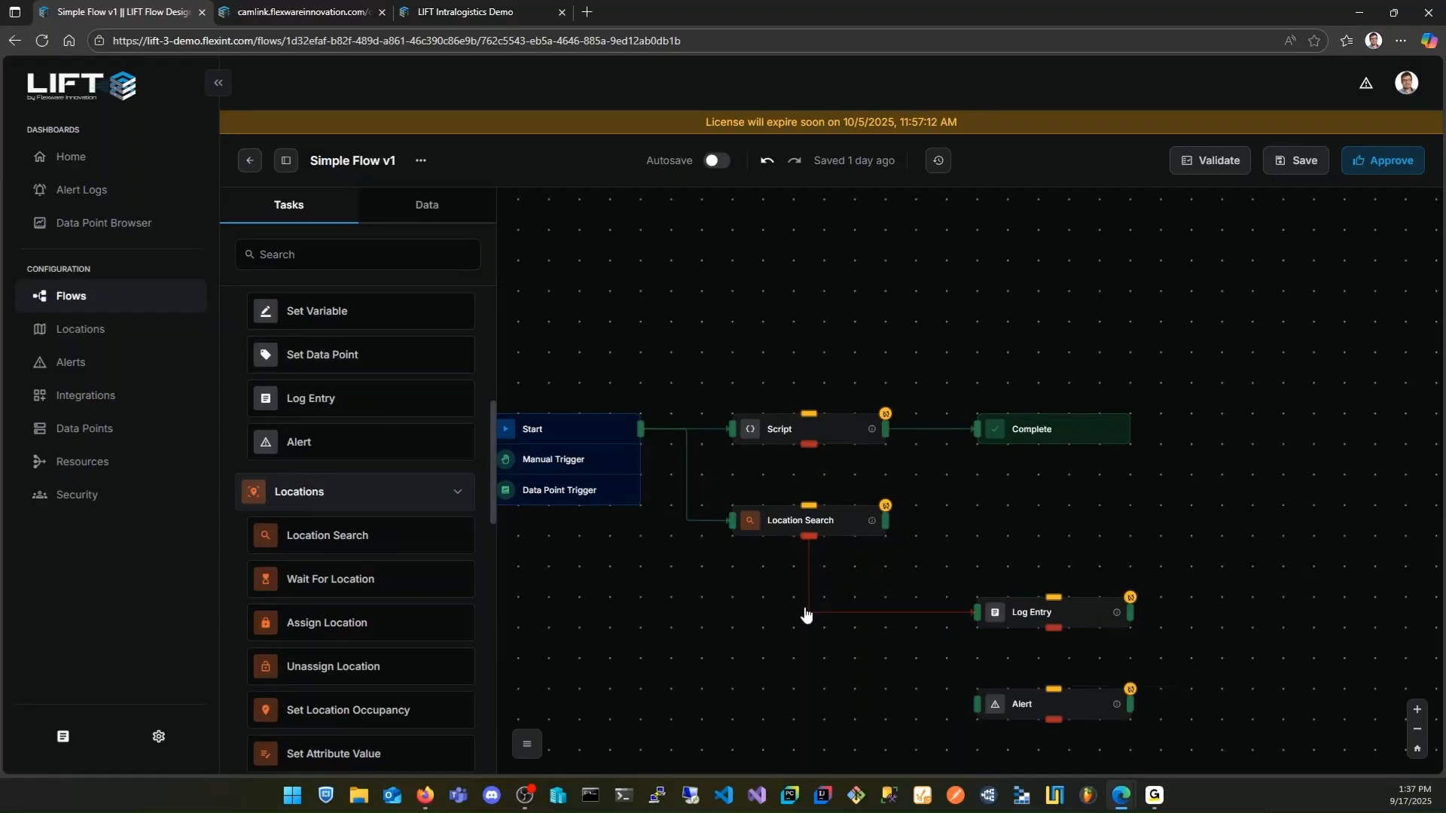
drag(813, 539, 977, 704)
drag(1165, 519, 1156, 459)
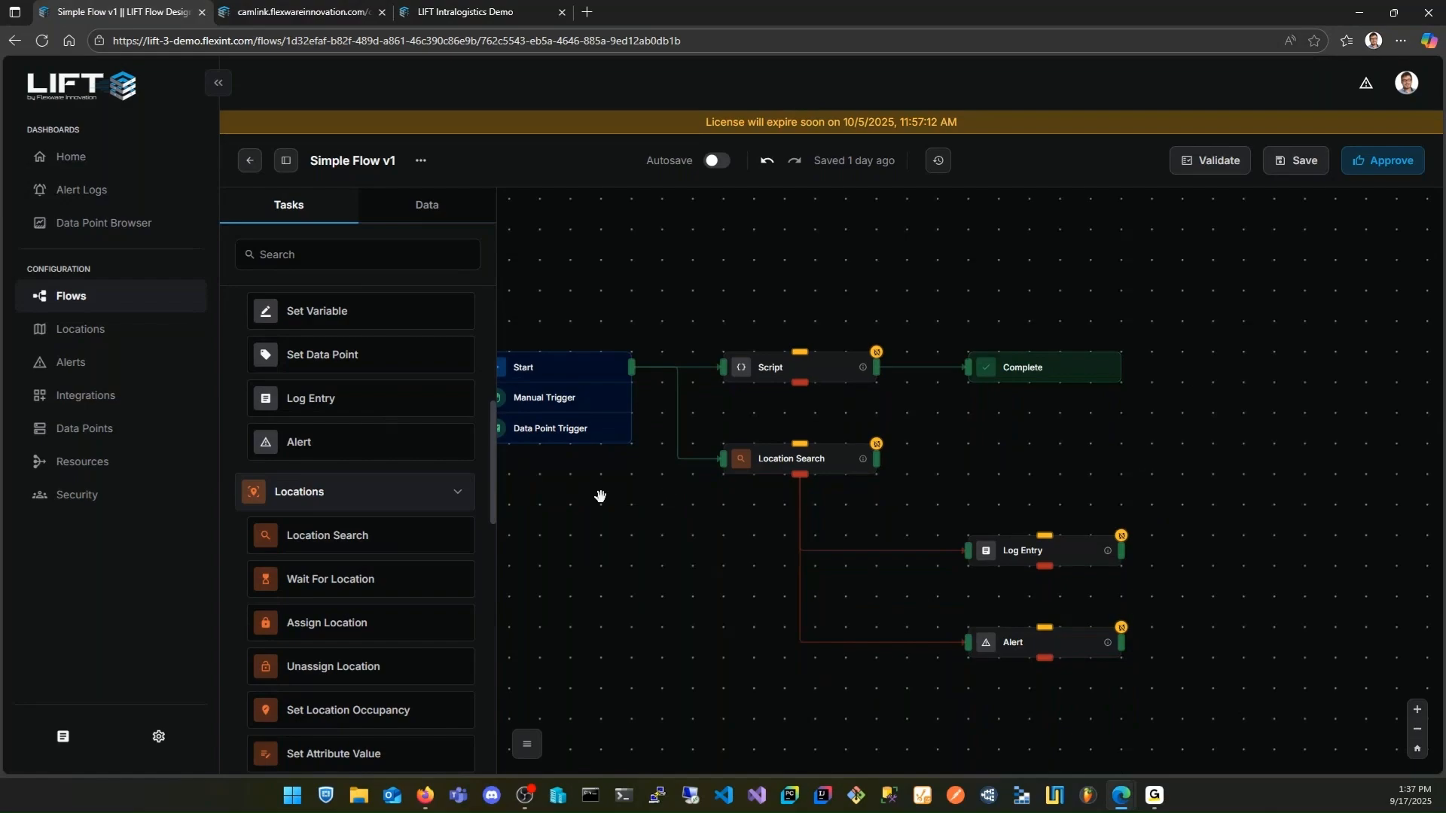
Add a MiR Move task below Alert and connect Location Search's red output to it
scroll(689, 561, down, 1)
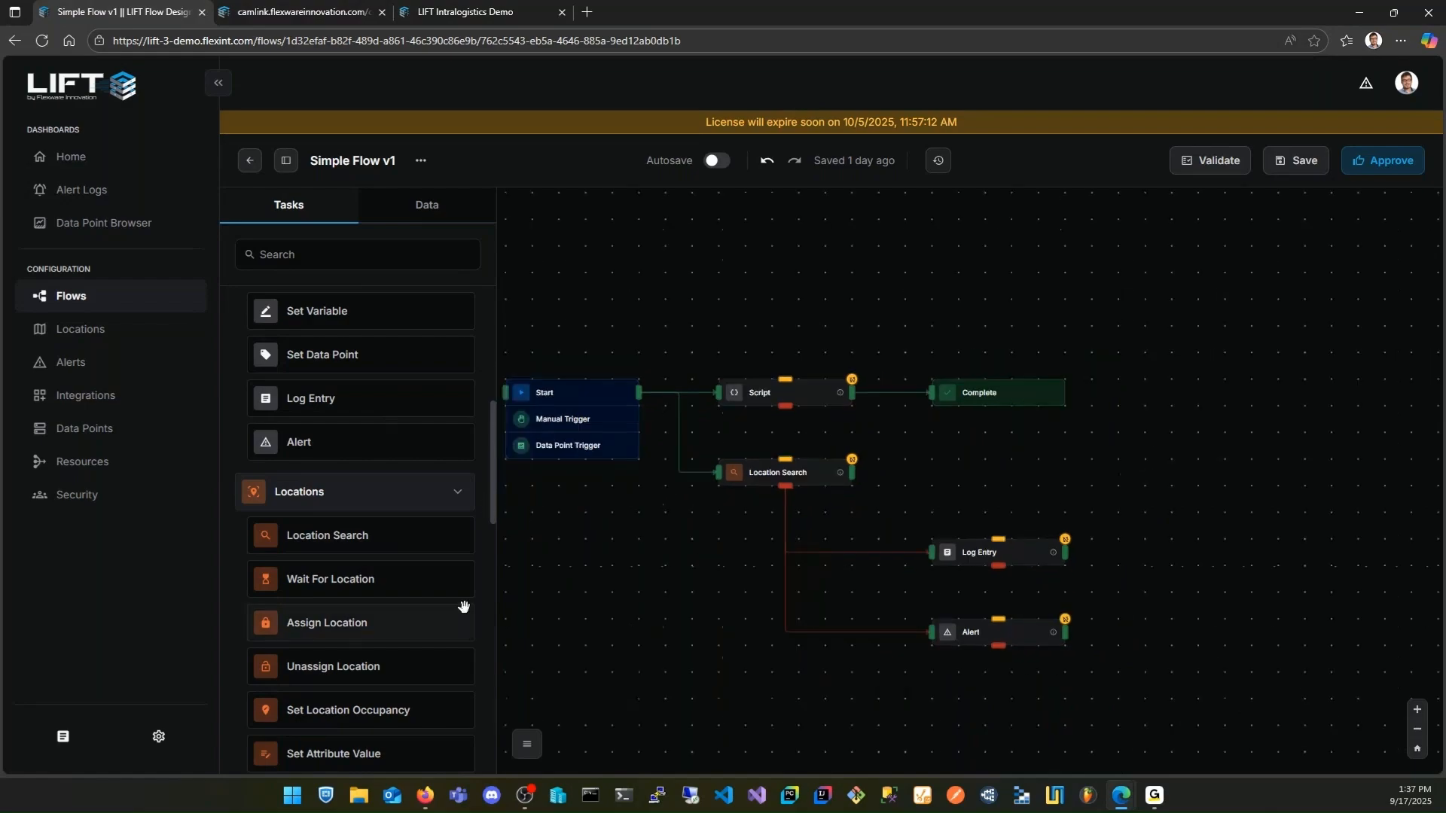
scroll(464, 606, down, 10)
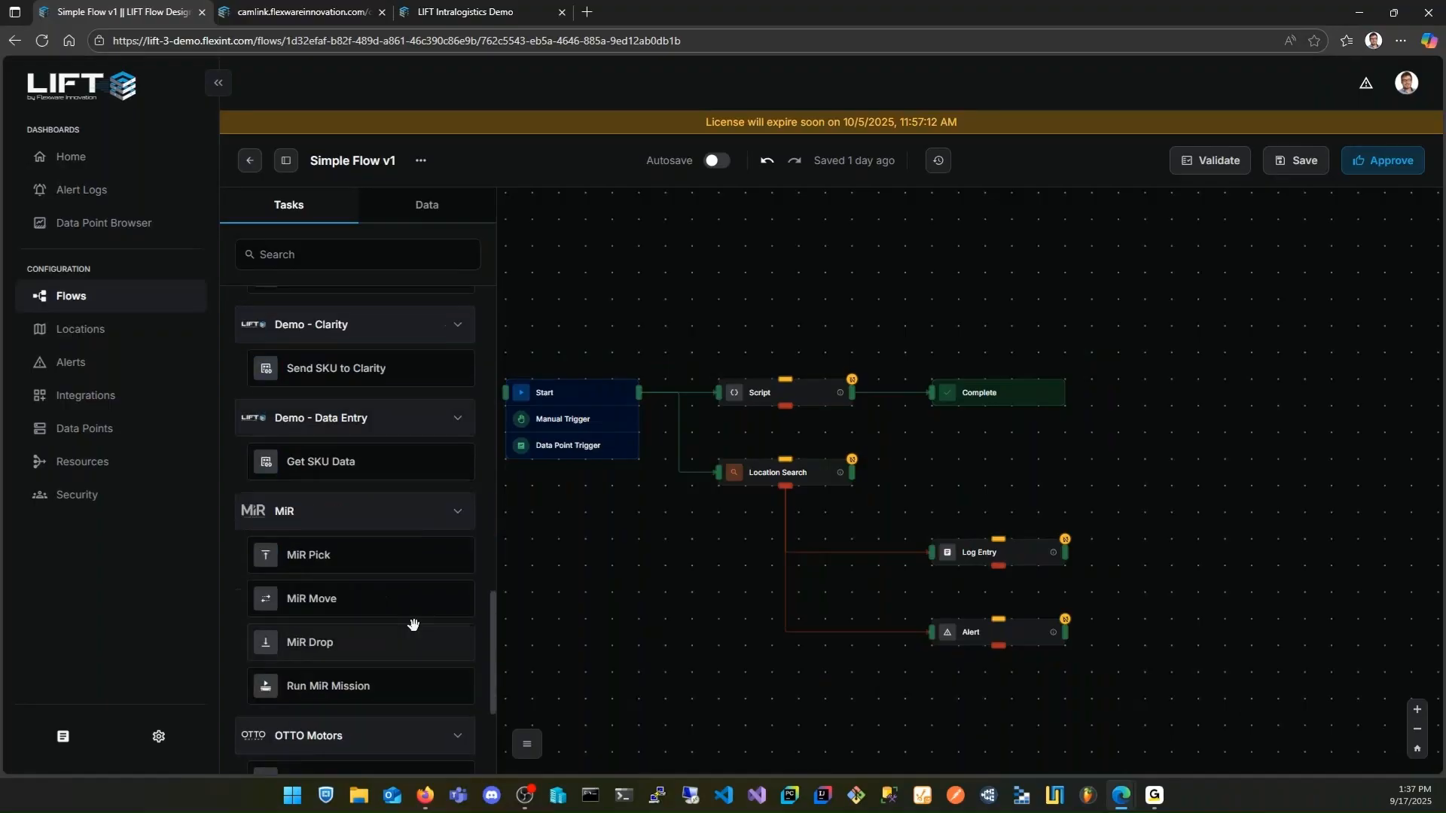
drag(366, 600, 934, 697)
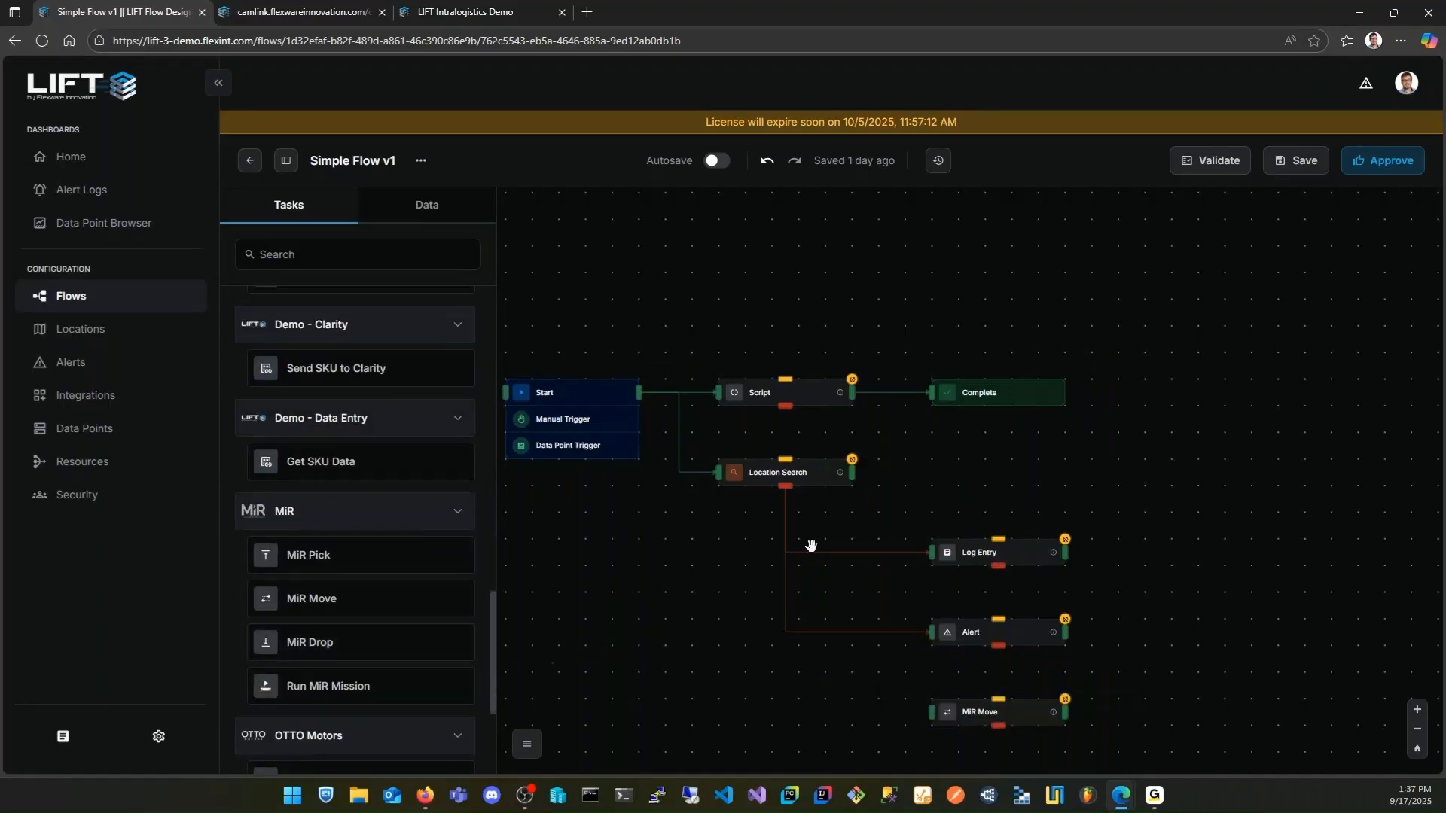
drag(785, 486, 932, 712)
drag(1202, 663, 1114, 556)
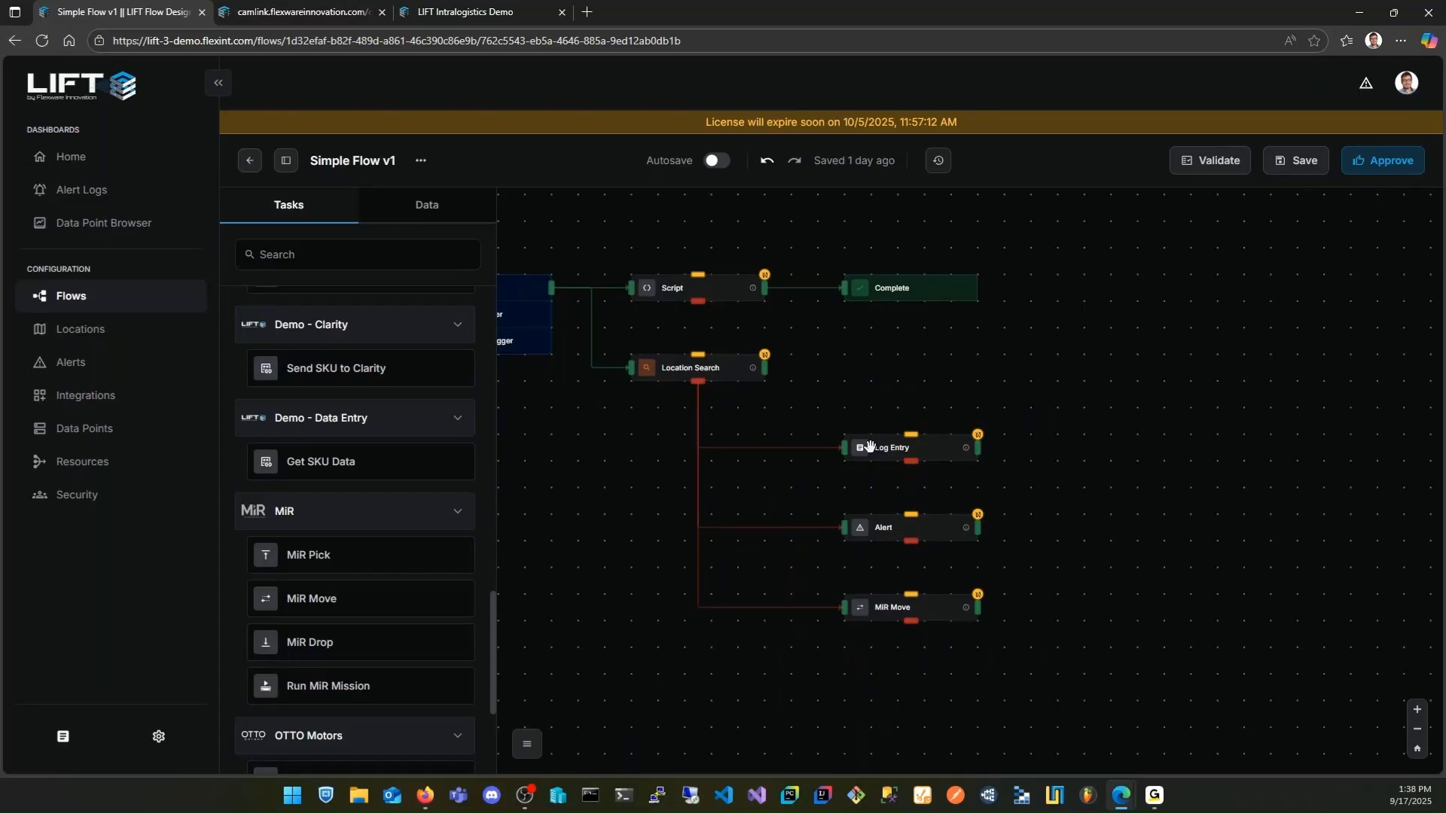
Add MiR Pick and, below it, Otto Pick beyond Location Search, and connect Location Search's green output to both tasks
drag(765, 368, 1074, 370)
drag(375, 554, 845, 367)
scroll(317, 631, down, 2)
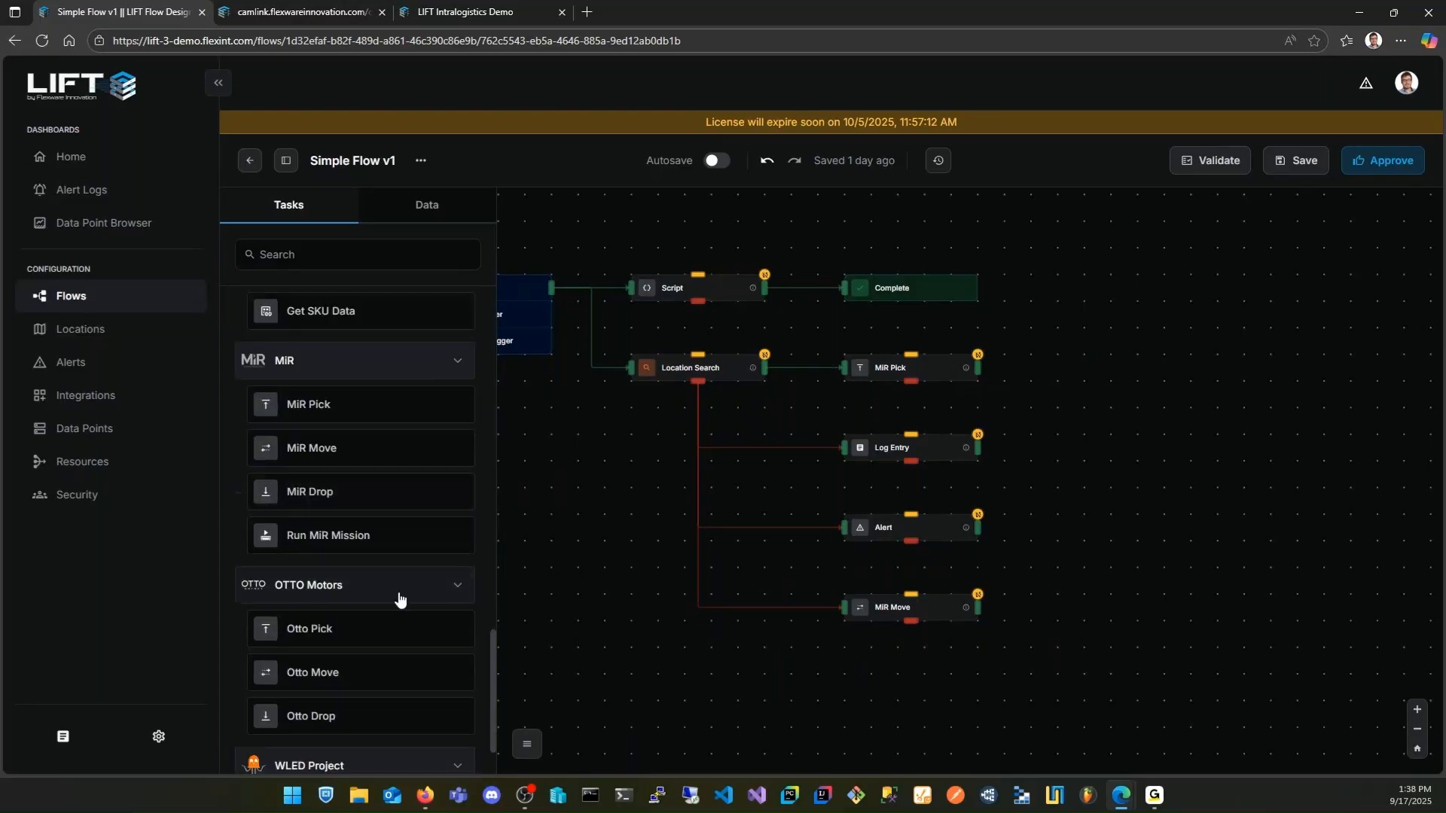
drag(317, 631, 1028, 352)
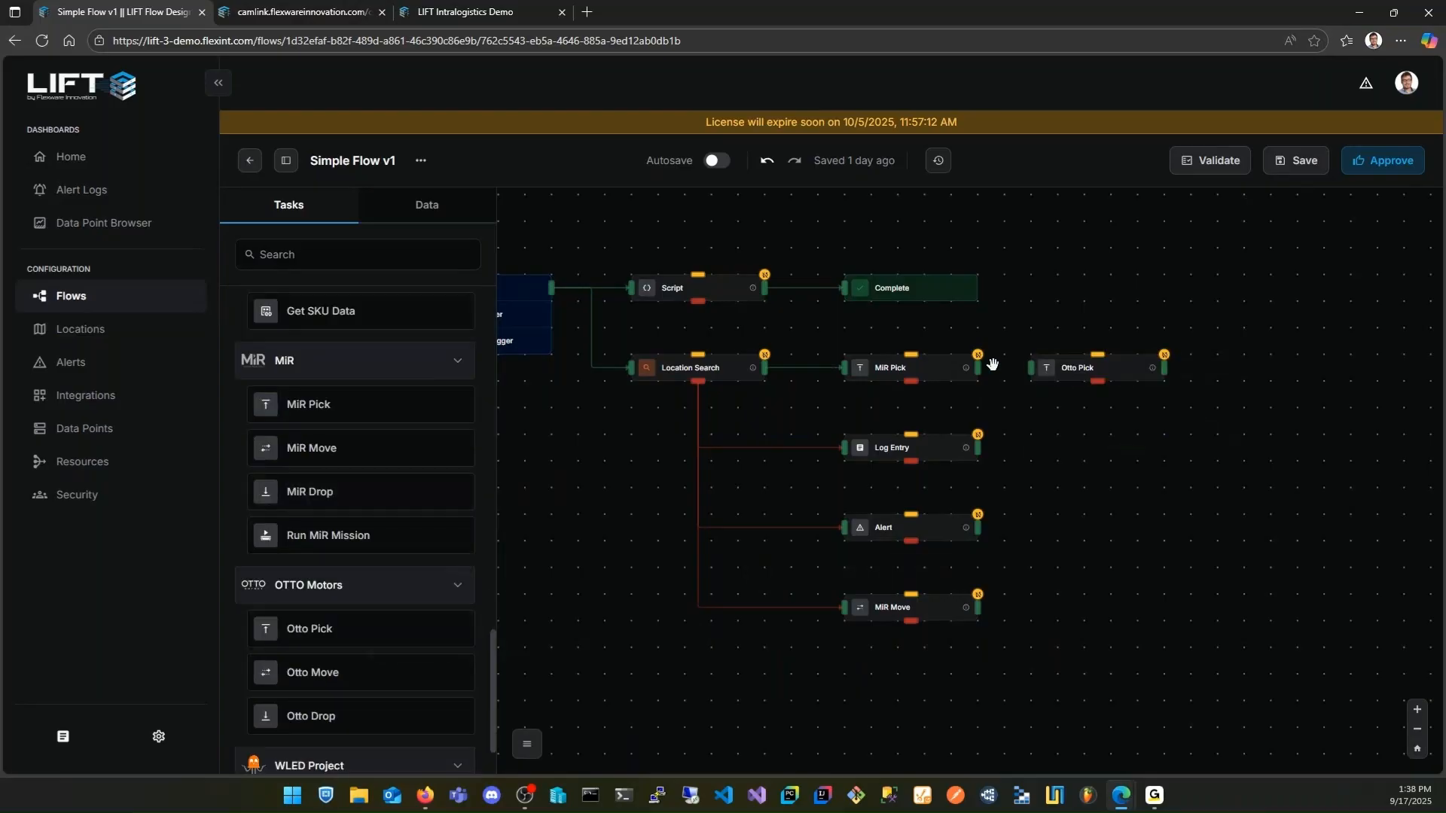
drag(904, 368, 906, 339)
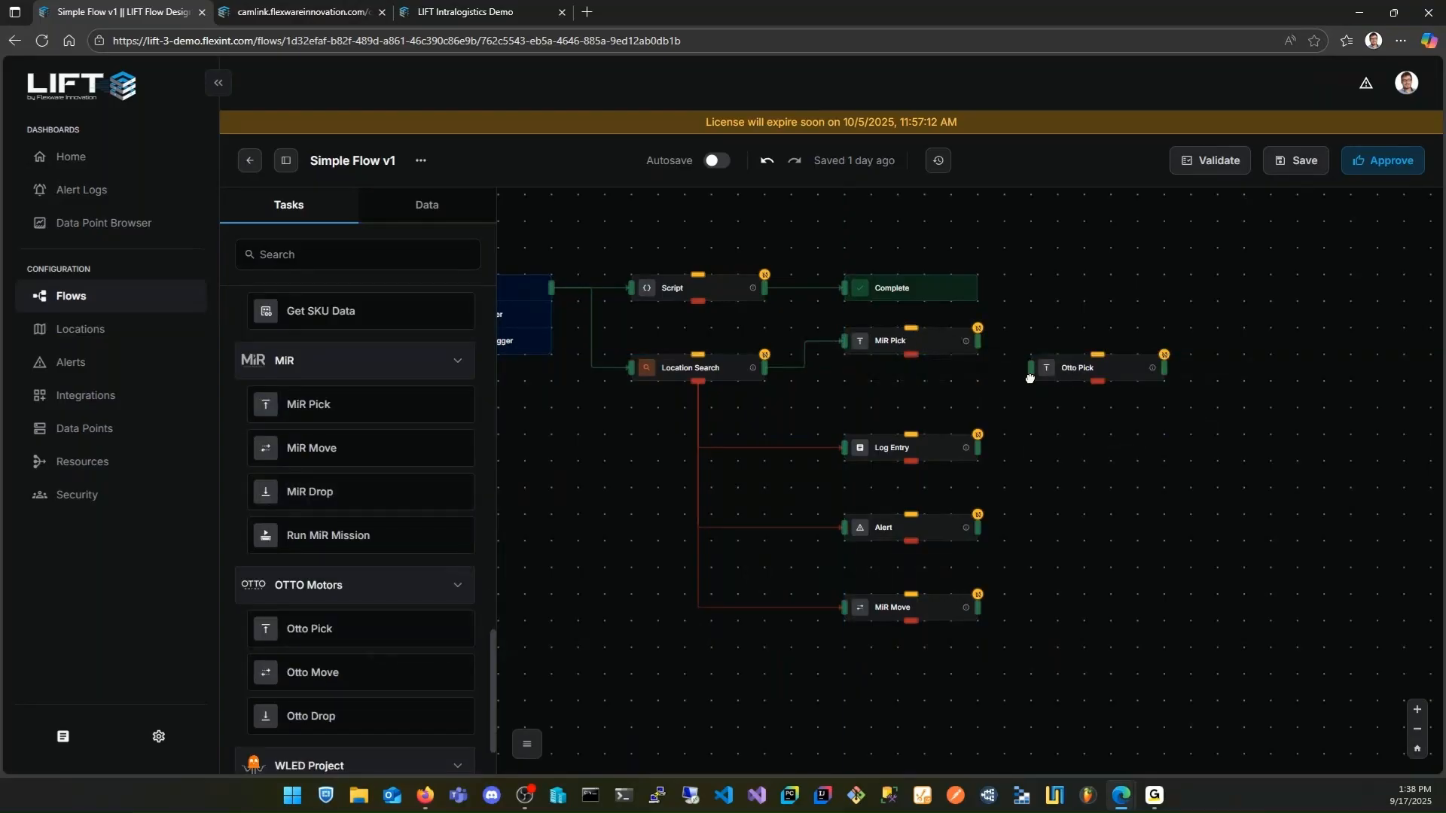
drag(1043, 369, 904, 386)
drag(765, 367, 845, 394)
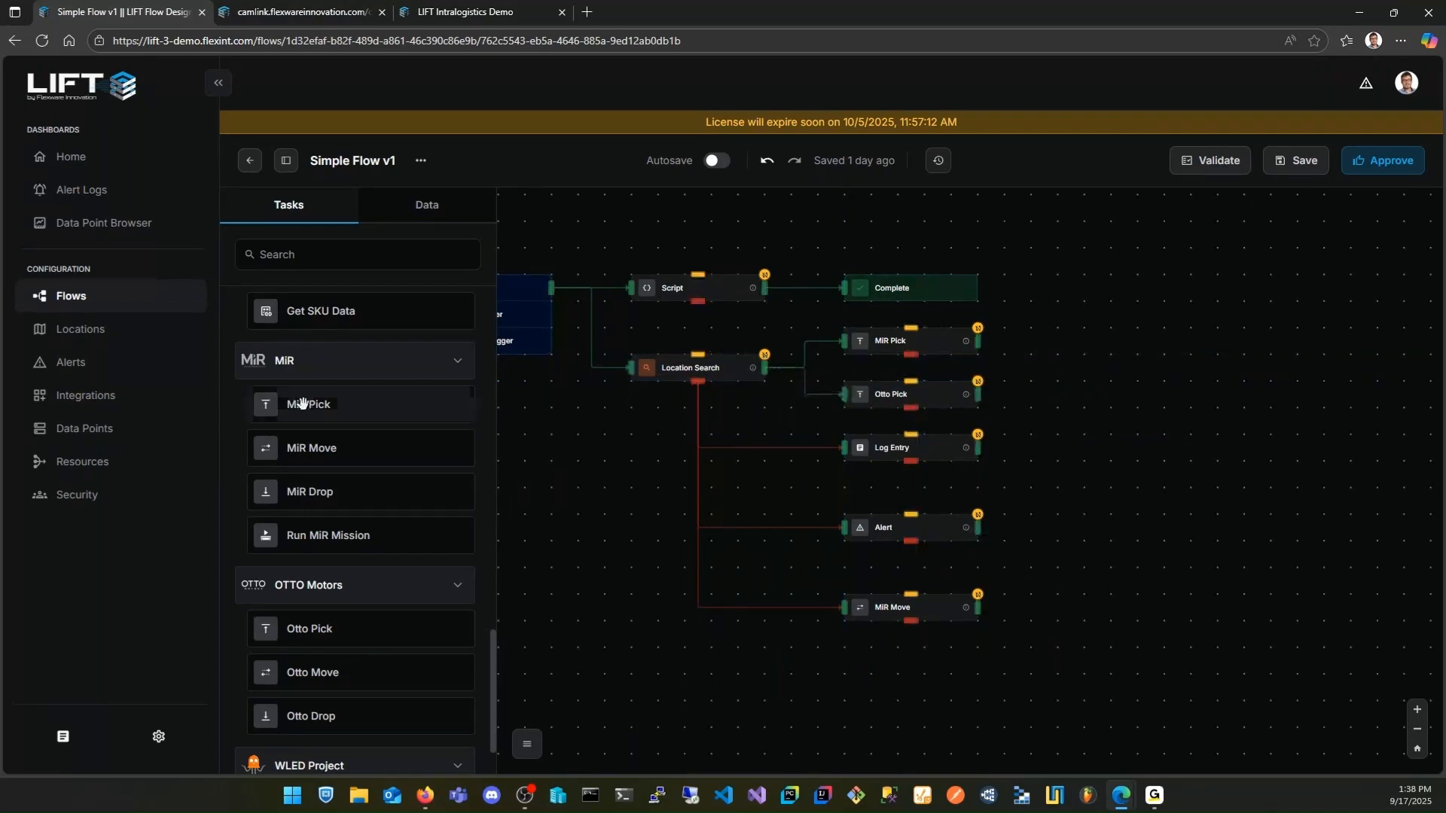
Leave the Simple Flow and open the LIFT 3 Demo Entry Flow from the flow directory
click(92, 309)
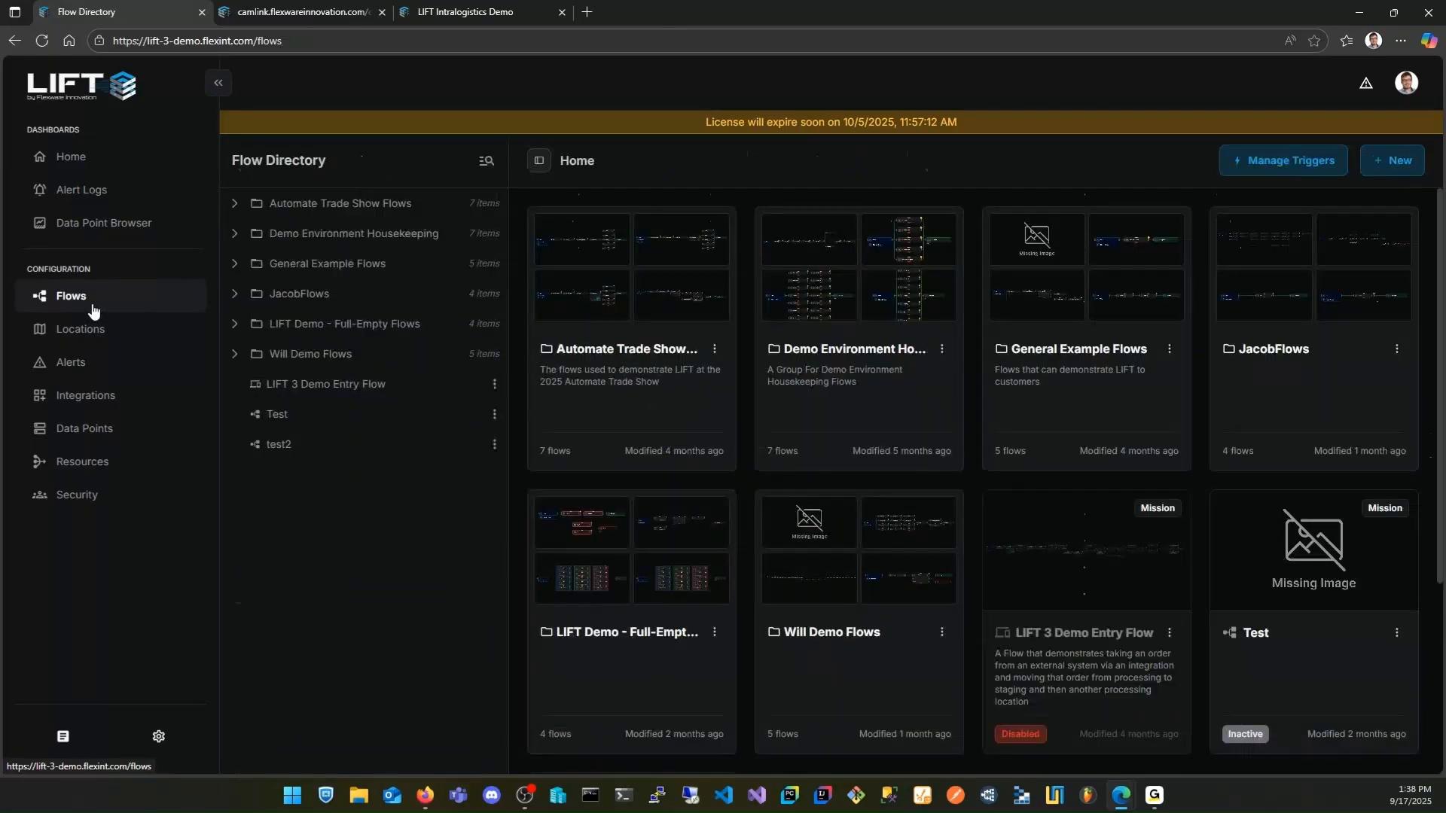
click(1103, 590)
scroll(1104, 590, down, 2)
double_click(1082, 470)
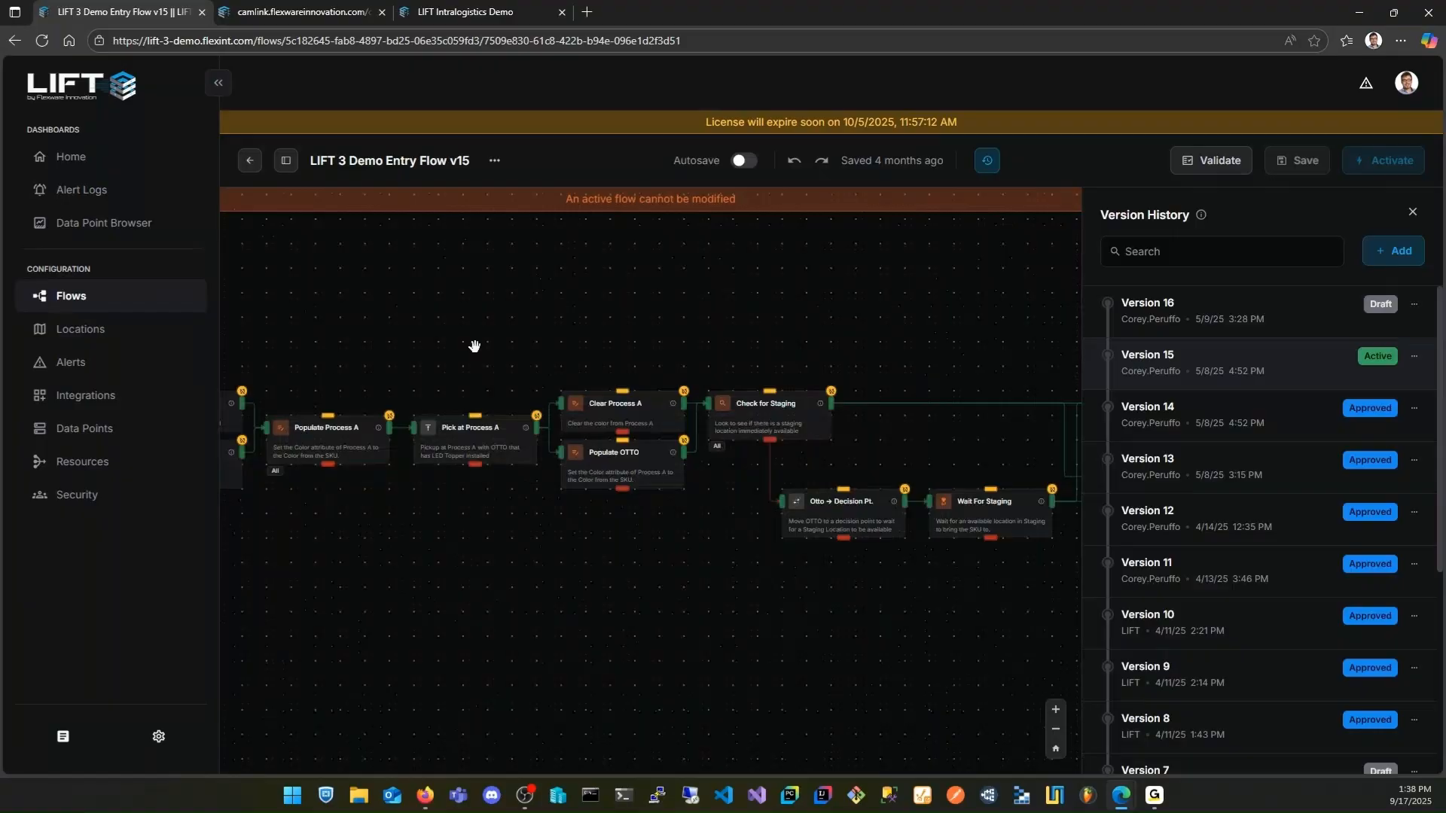
Examine the LIFT 3 Demo Entry Flow from its Start triggers to the final Complete task, and close the version history
drag(446, 320, 843, 345)
scroll(601, 339, down, 3)
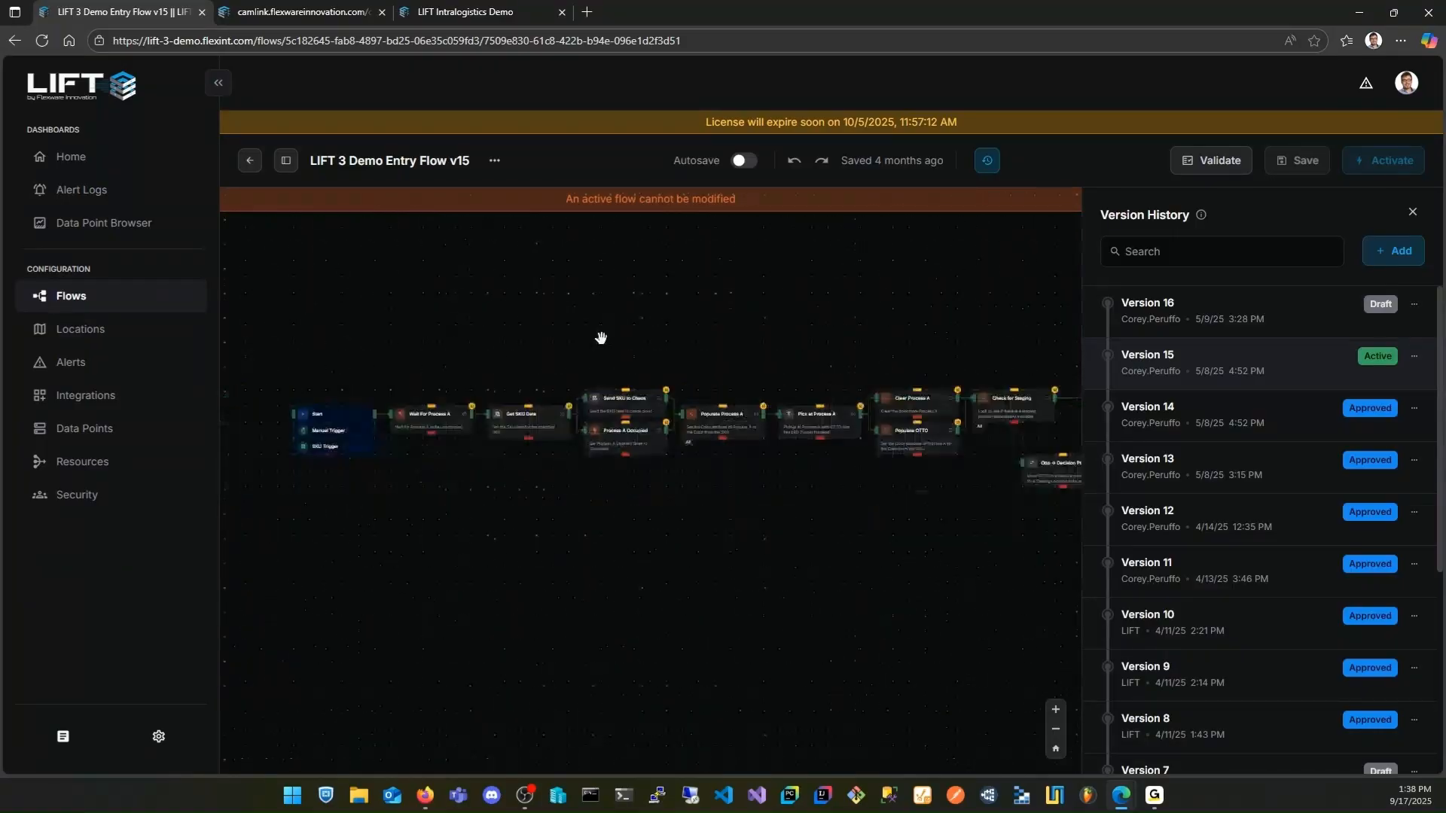
drag(601, 341, 625, 386)
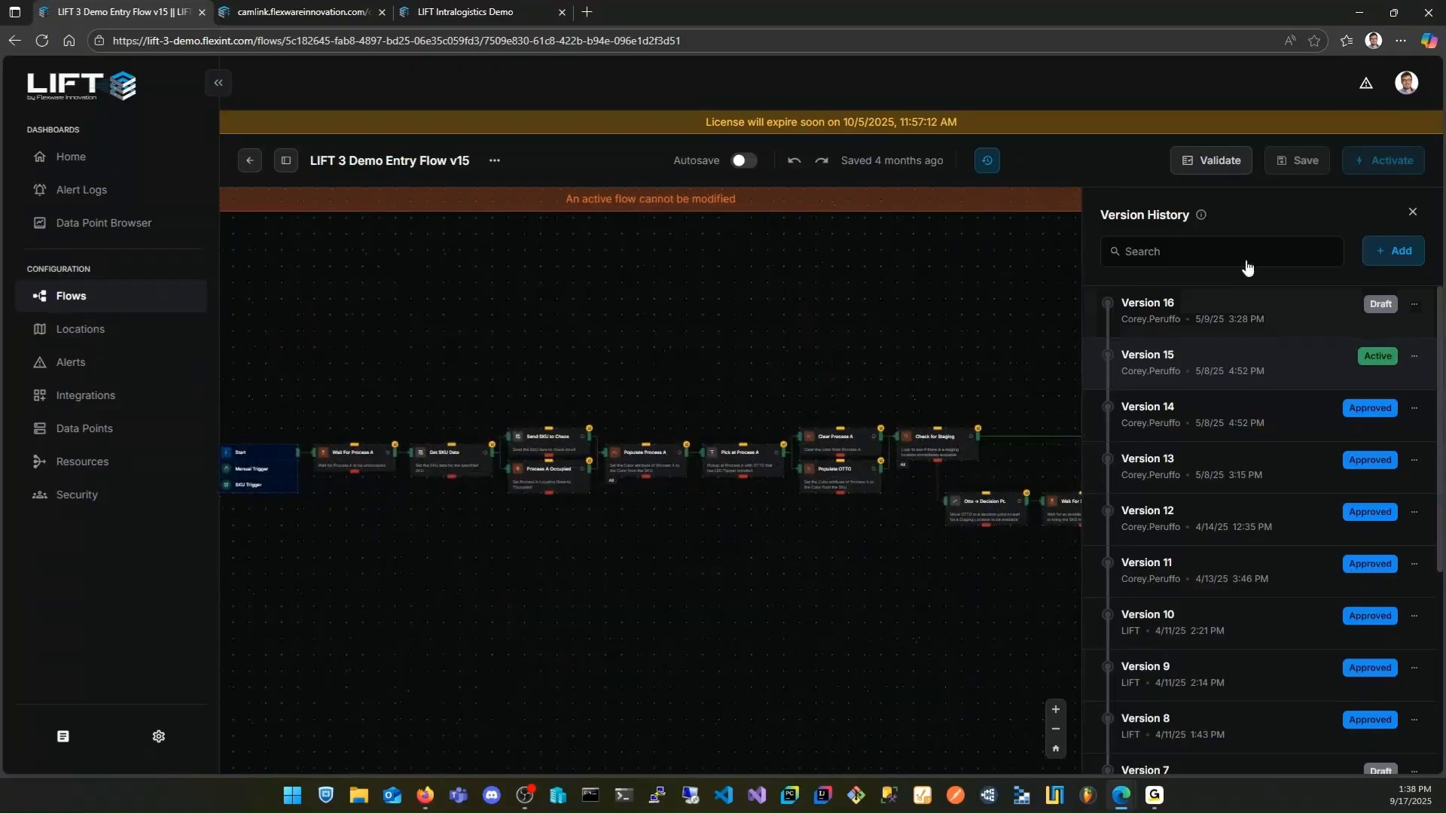
scroll(772, 382, up, 2)
drag(773, 382, 600, 407)
drag(986, 359, 663, 358)
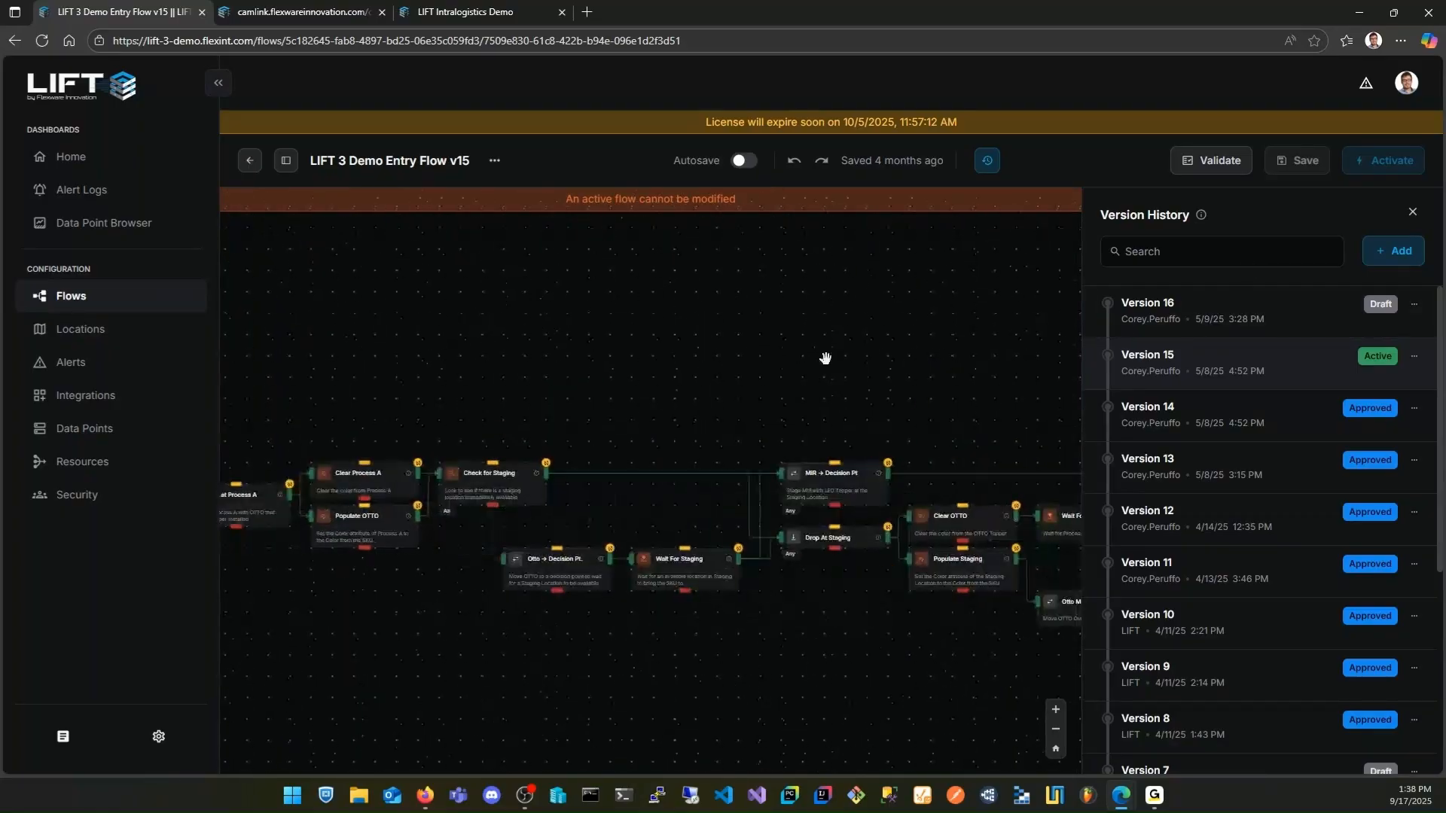
drag(825, 359, 632, 360)
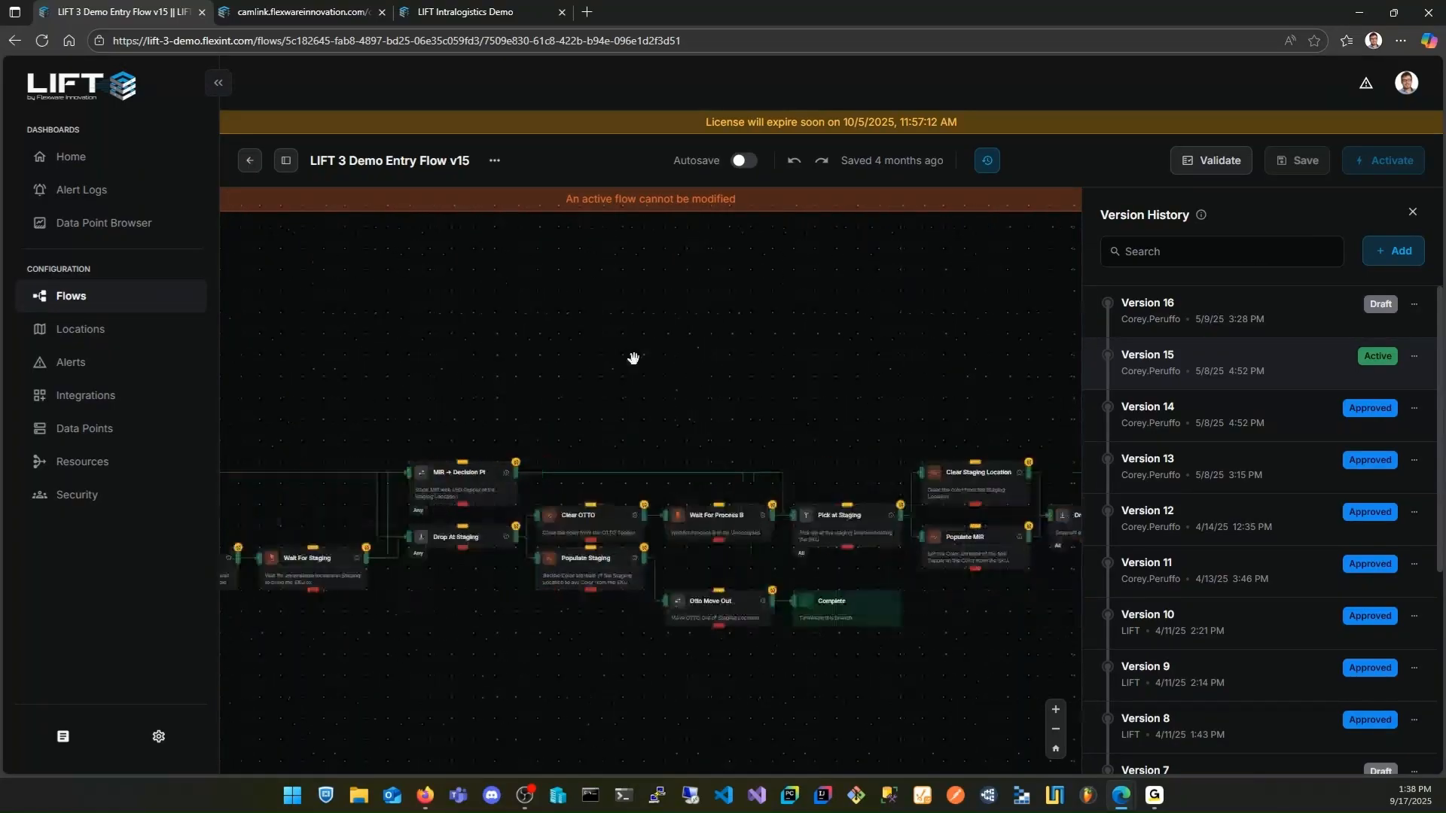
drag(809, 332, 597, 312)
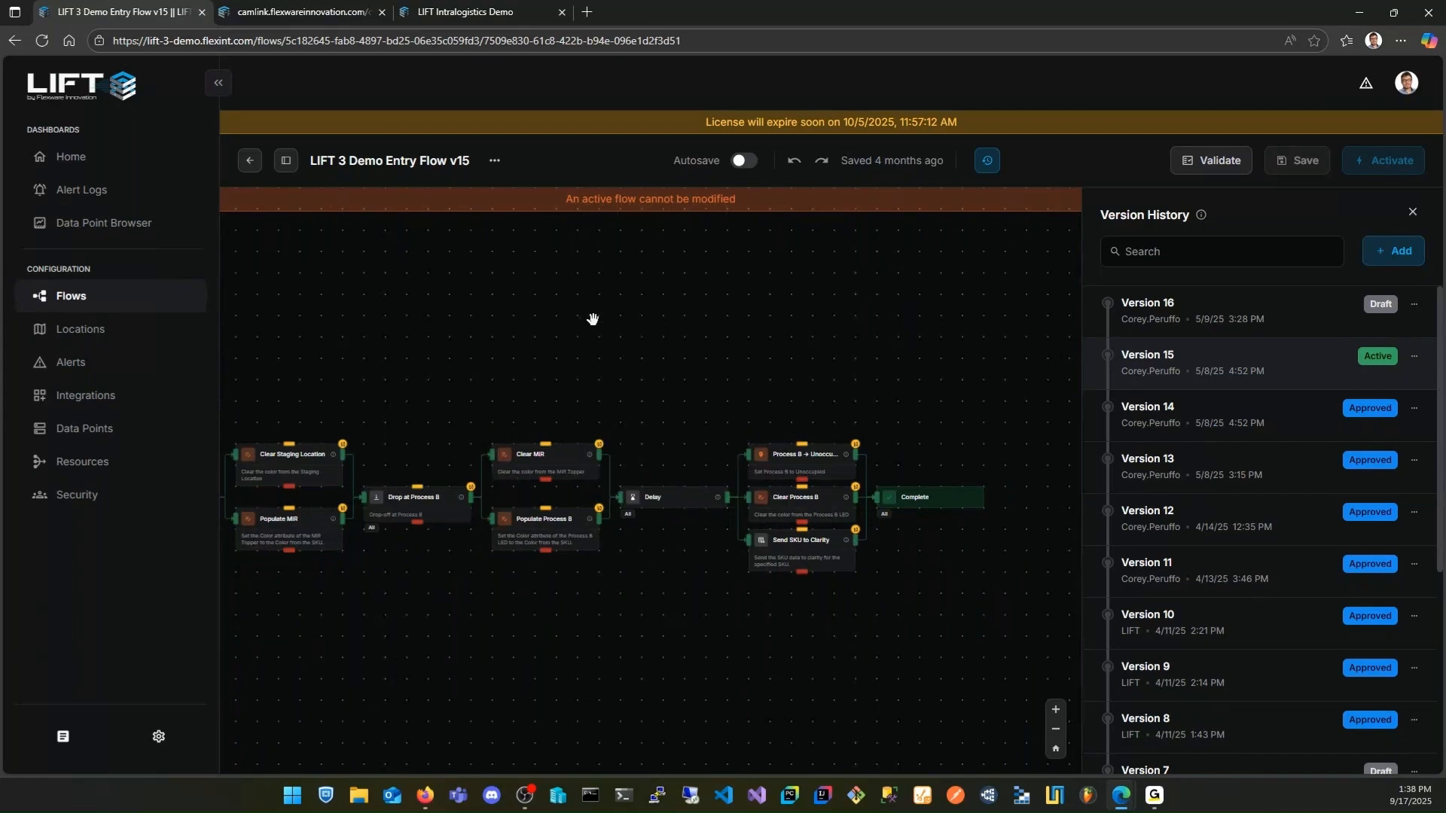
drag(593, 320, 713, 320)
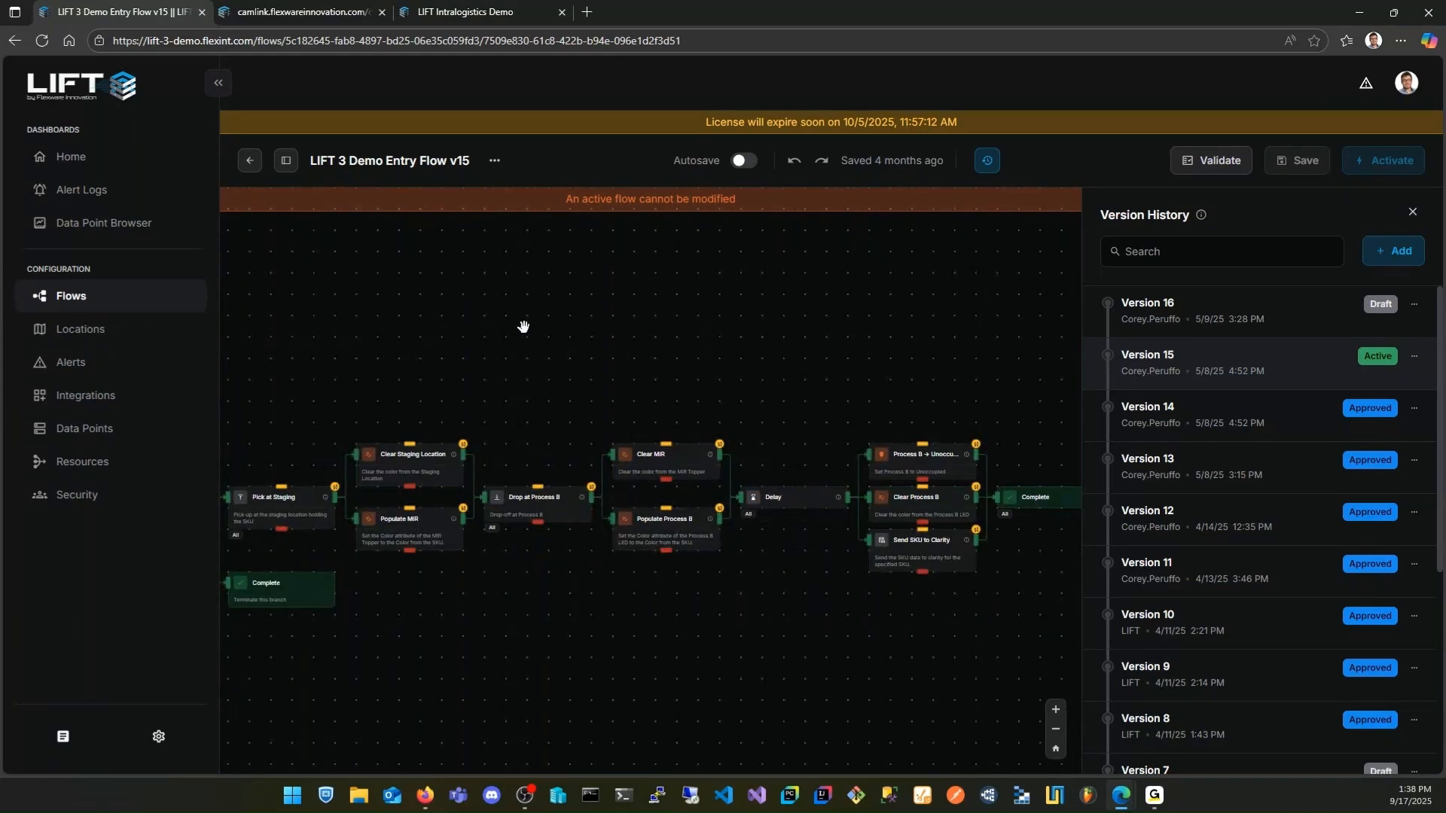
click(1412, 211)
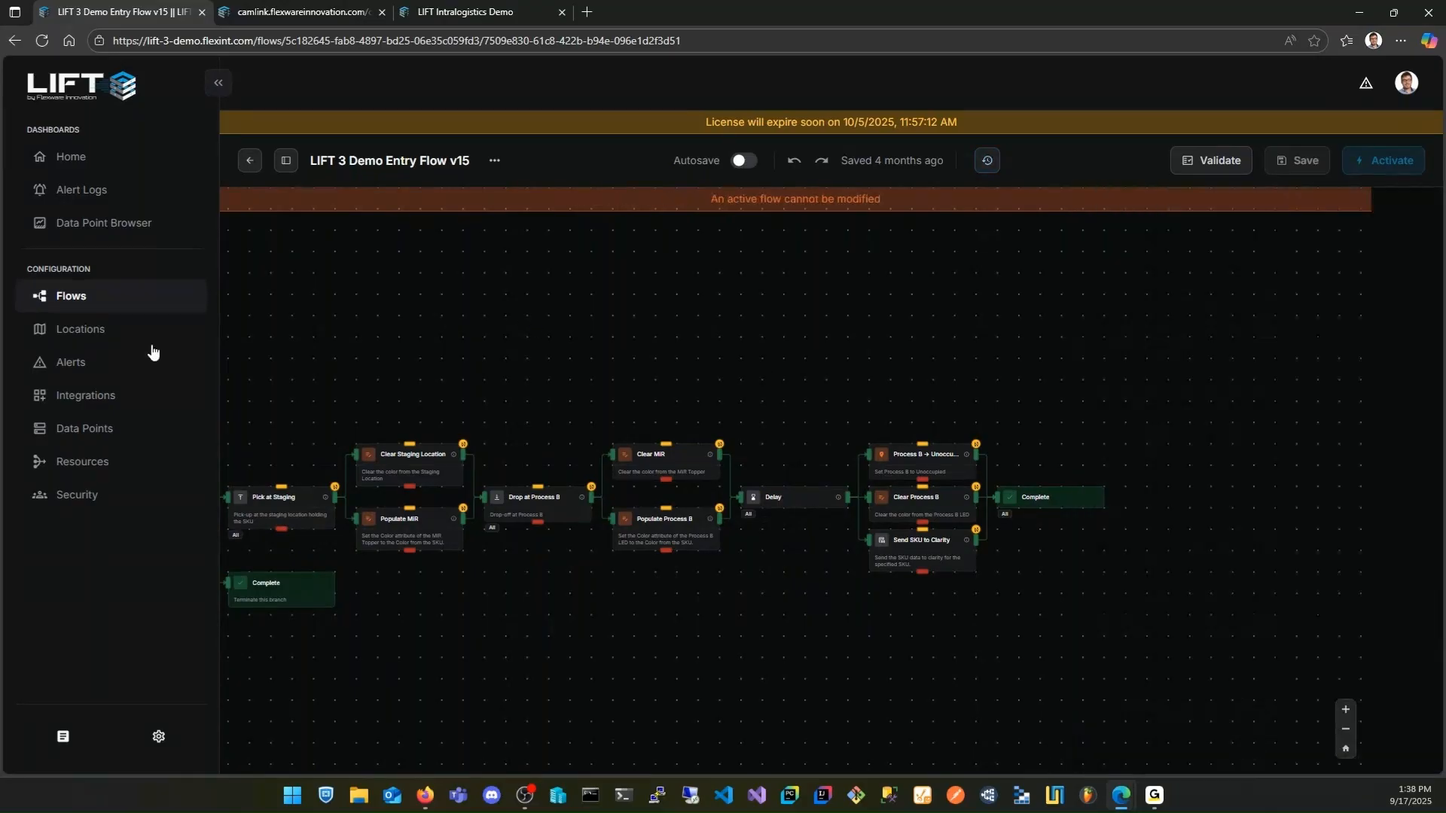
Reopen Simple Flow from its folder in the flow directory and display its version history
click(110, 305)
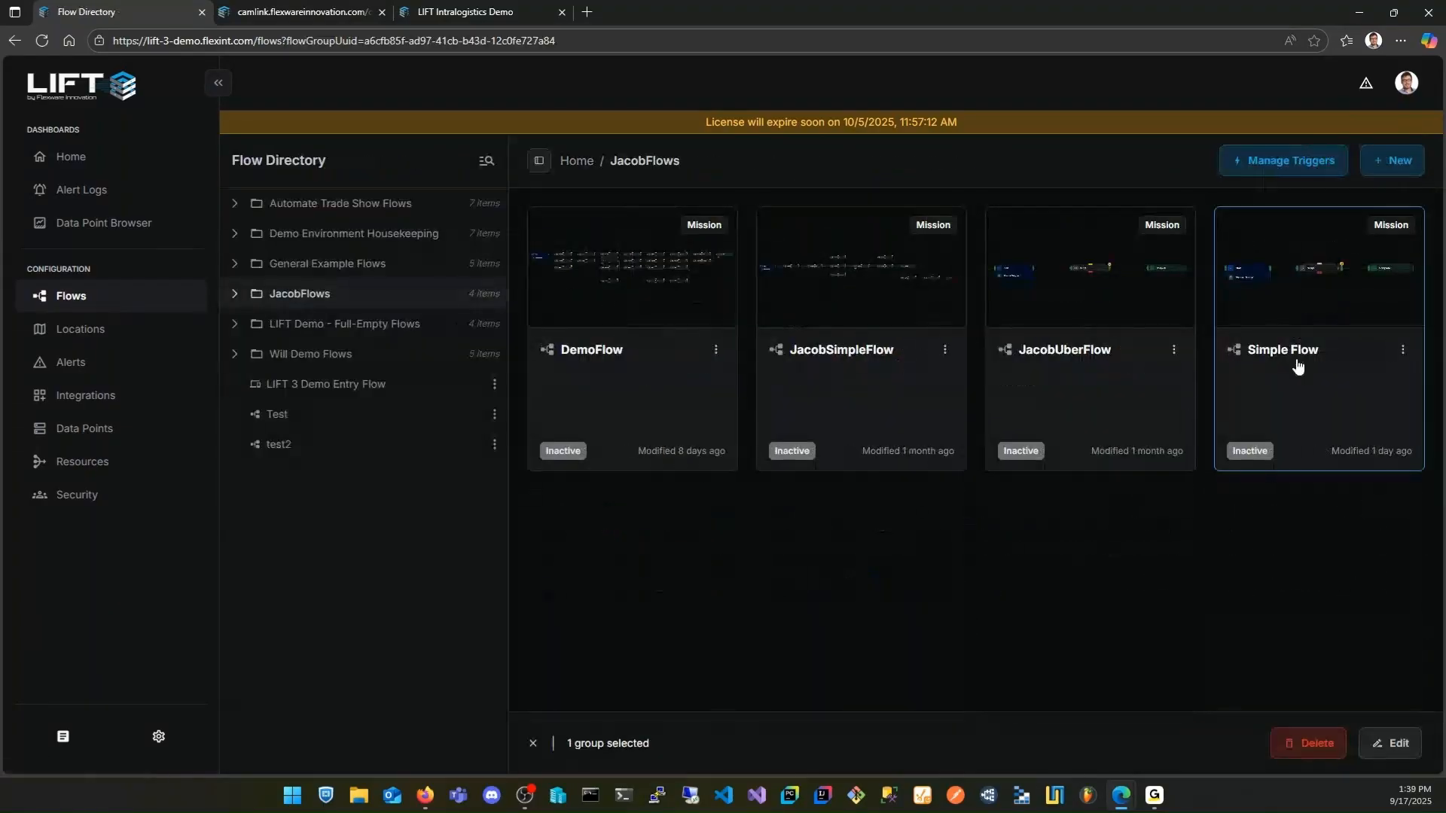
double_click(1295, 358)
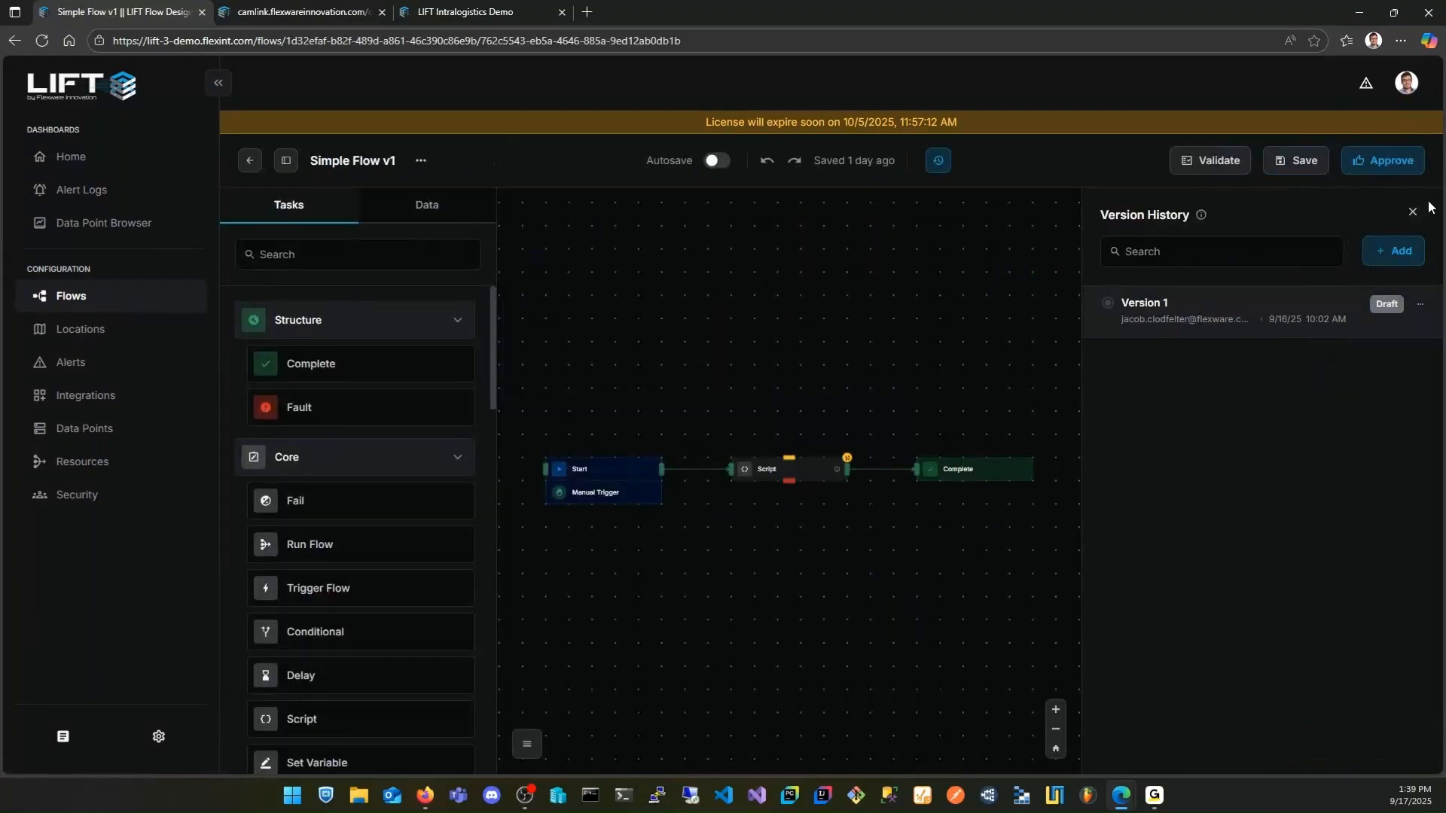
click(1413, 211)
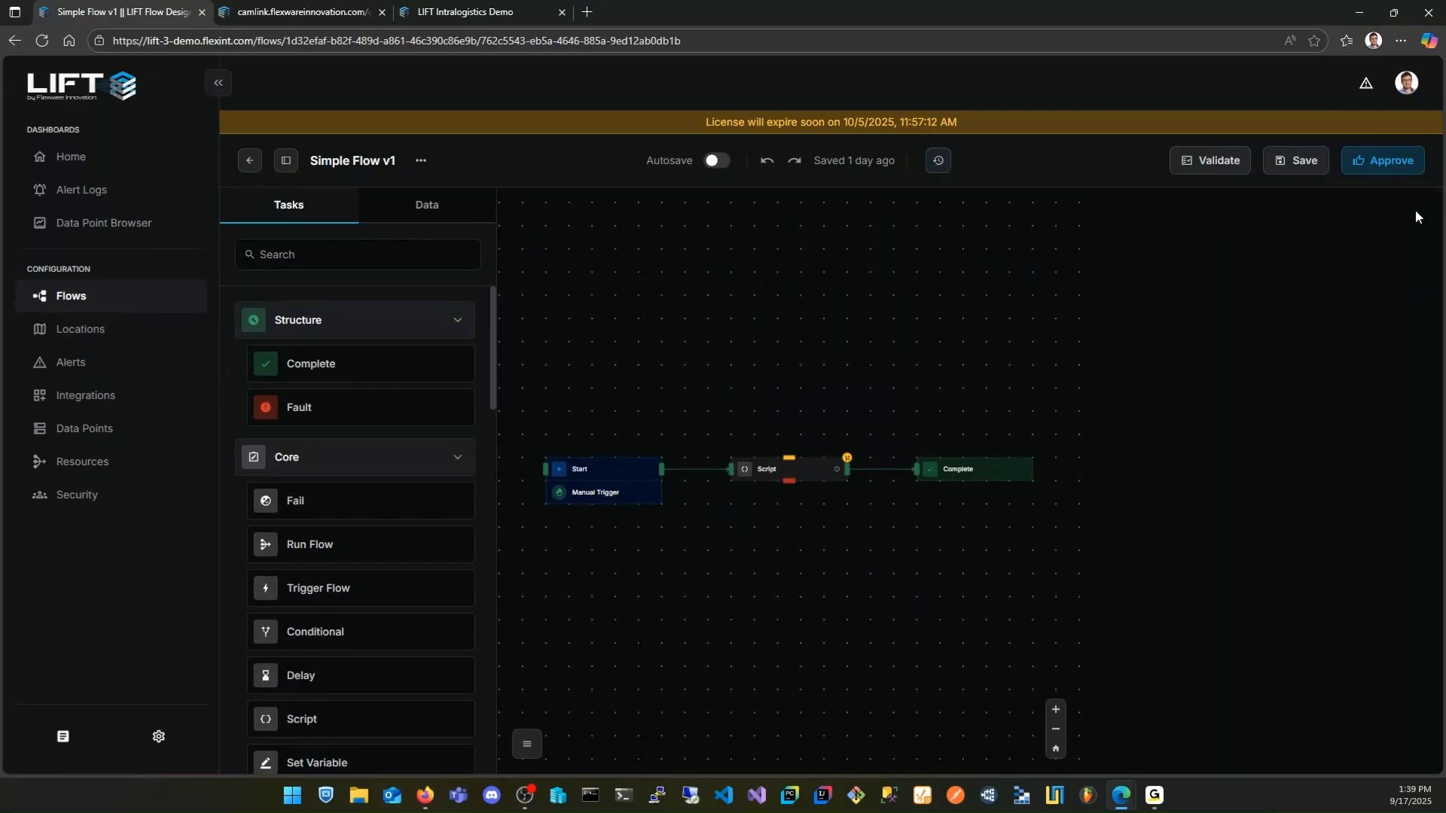
click(938, 161)
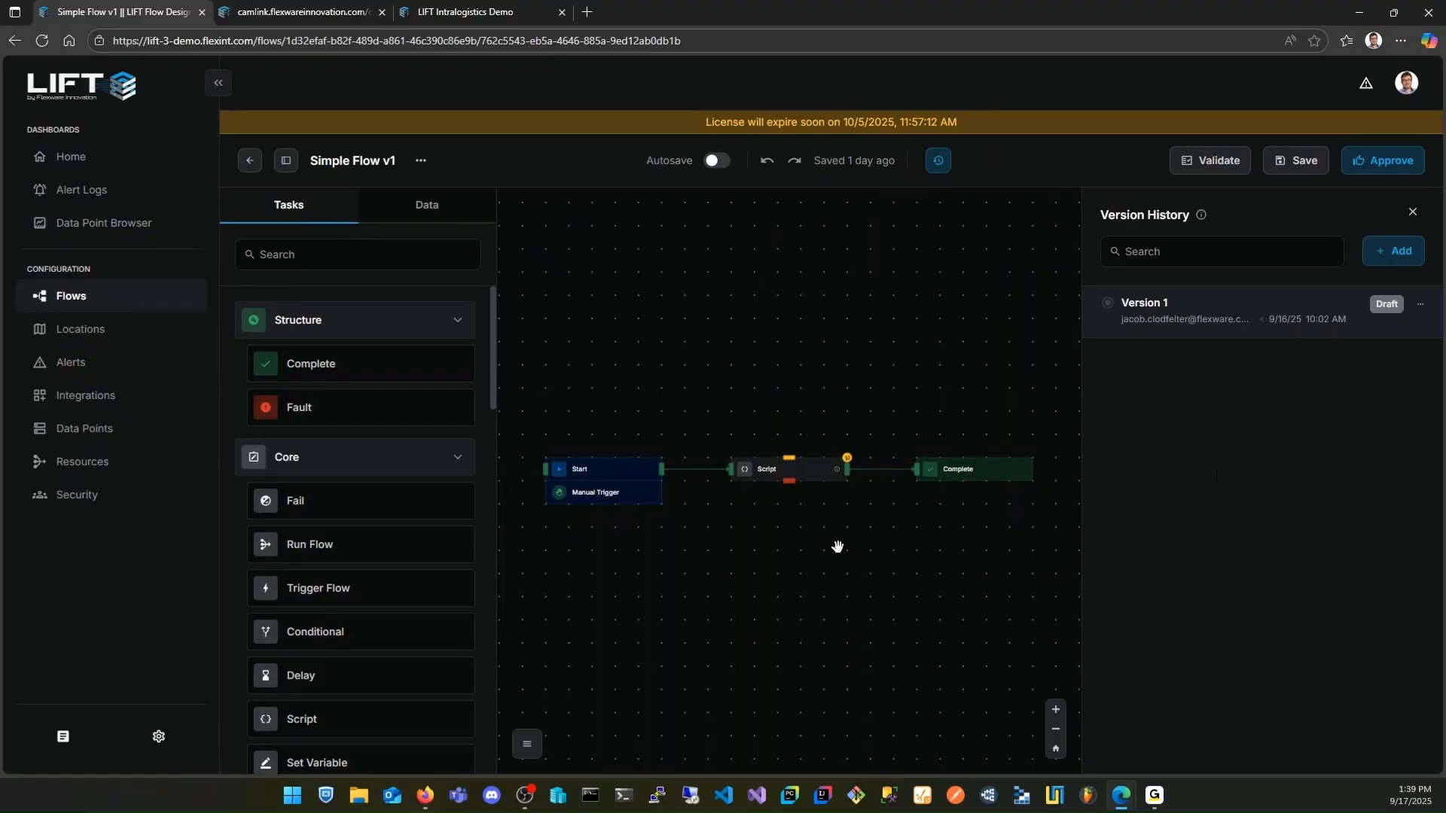
Add a Run Flow task to the canvas and align it directly below the Complete task
scroll(791, 531, down, 1)
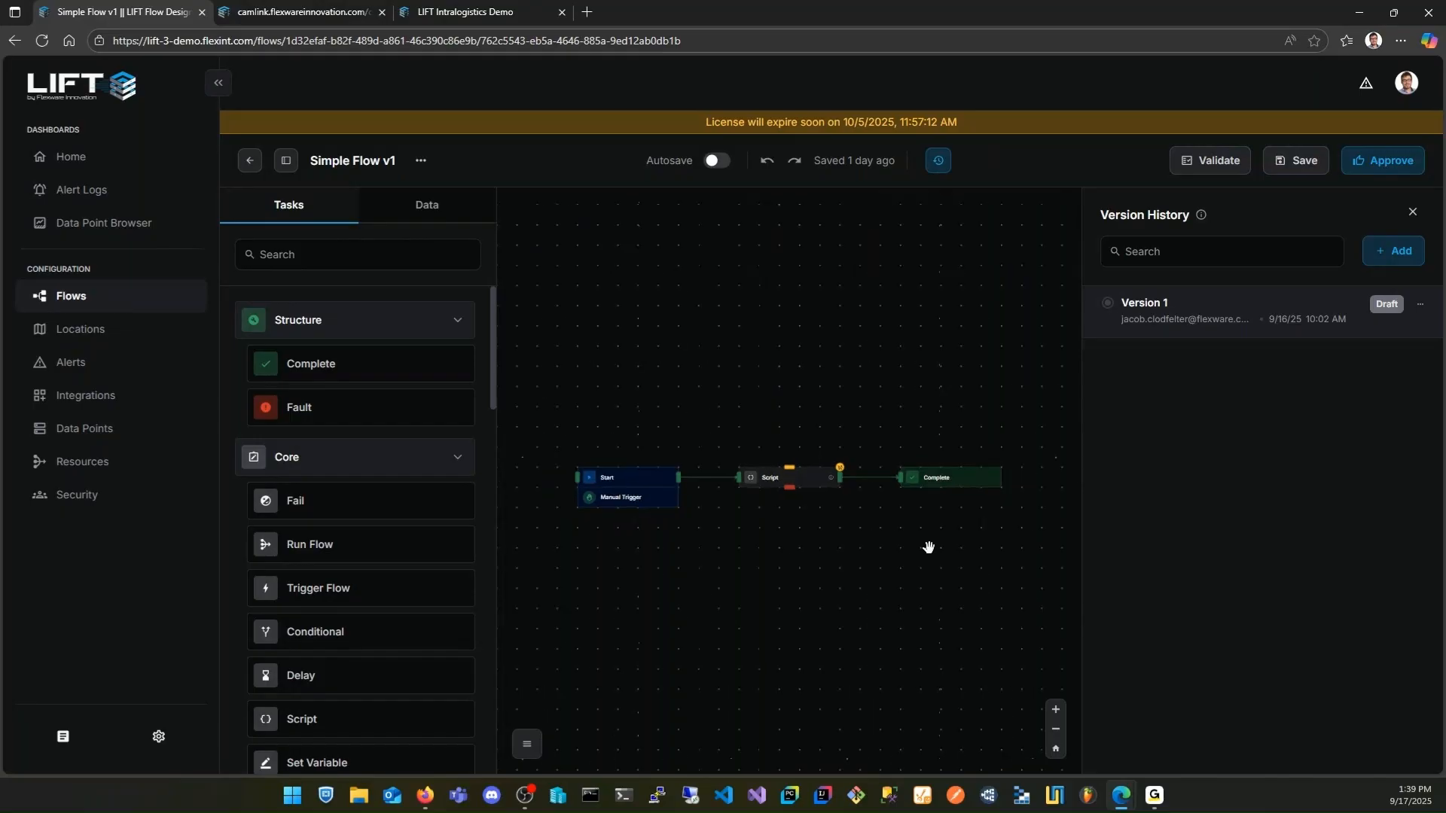
drag(929, 547, 886, 515)
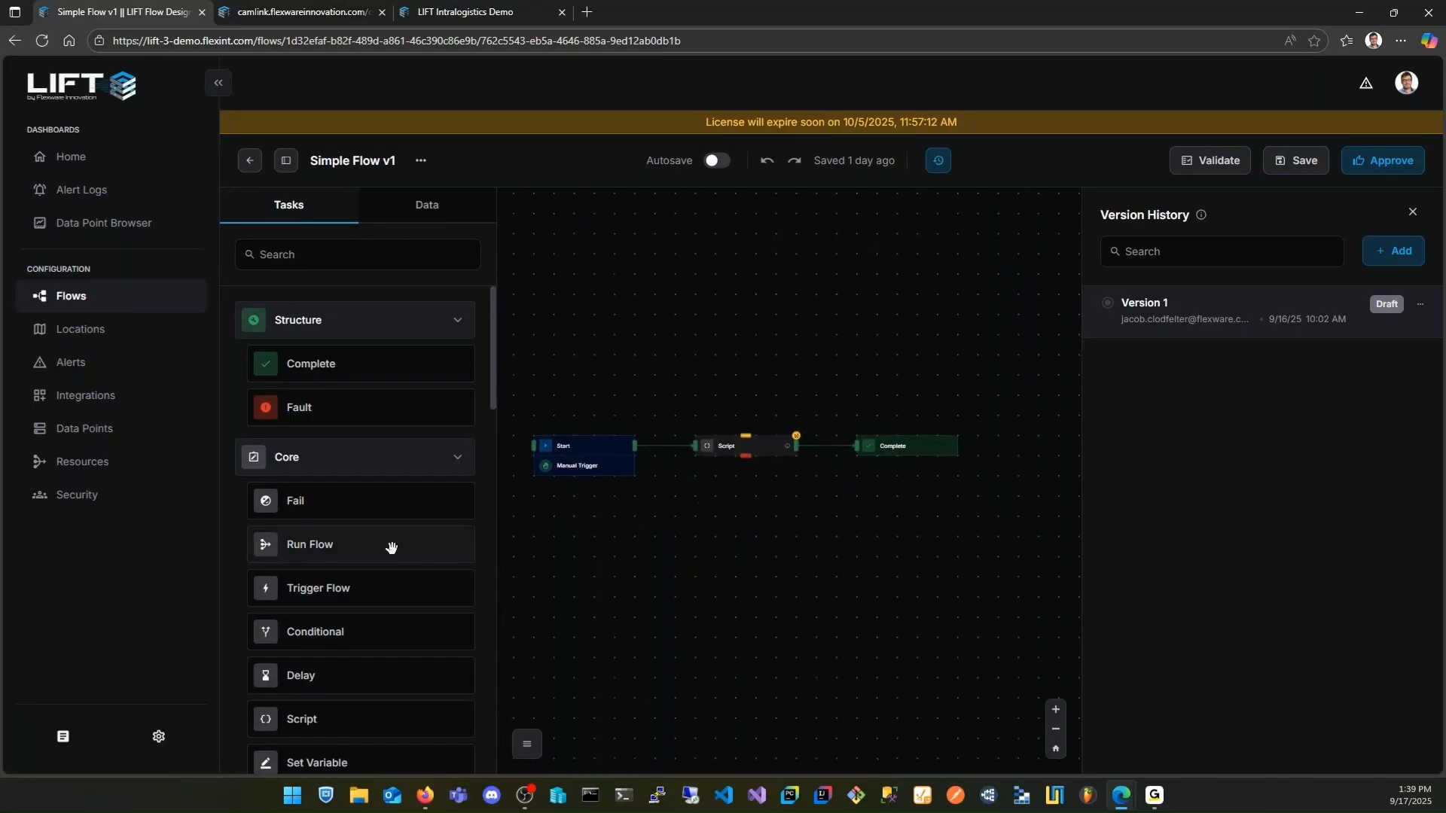
drag(391, 549, 832, 527)
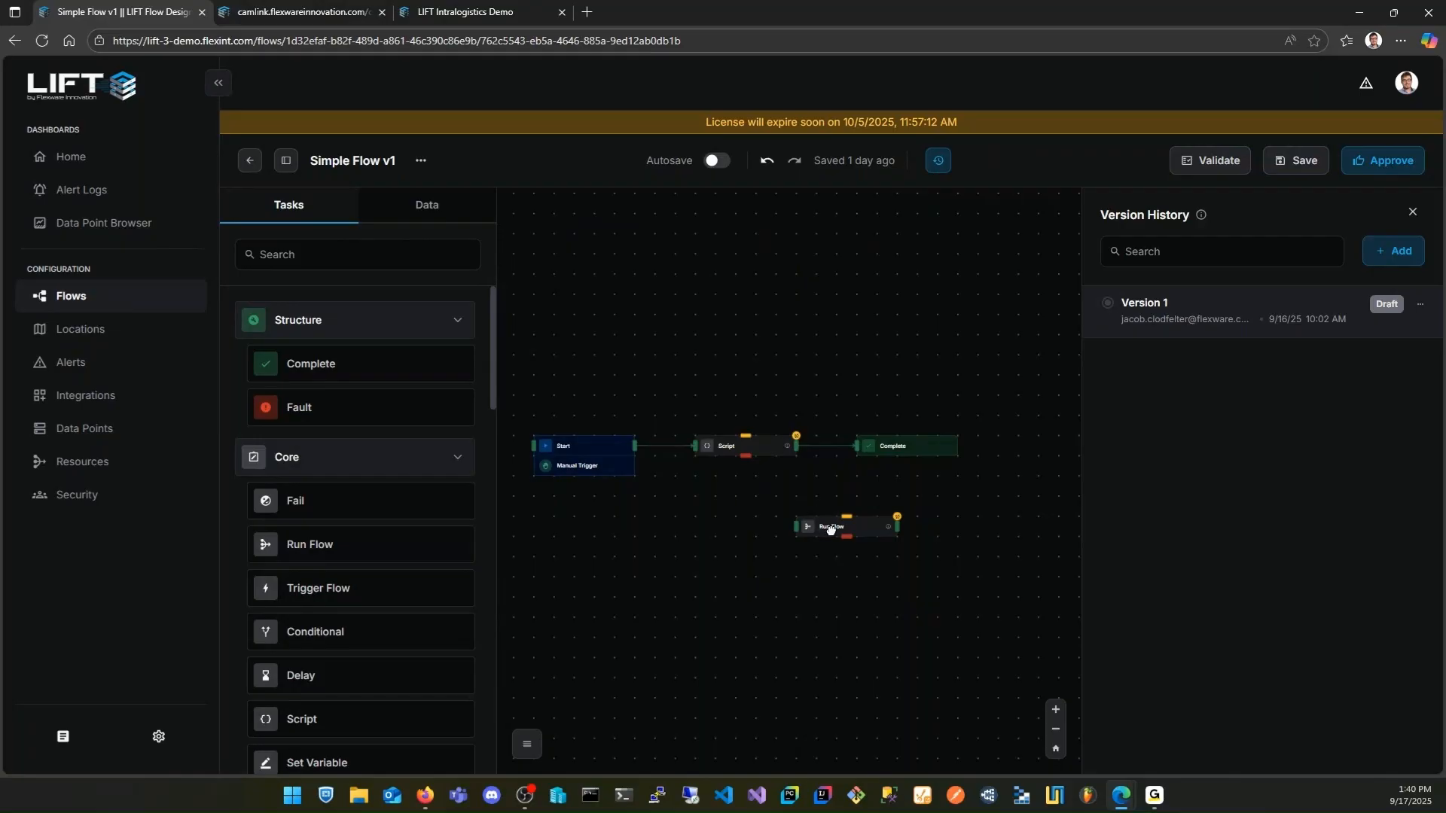
drag(830, 529, 891, 529)
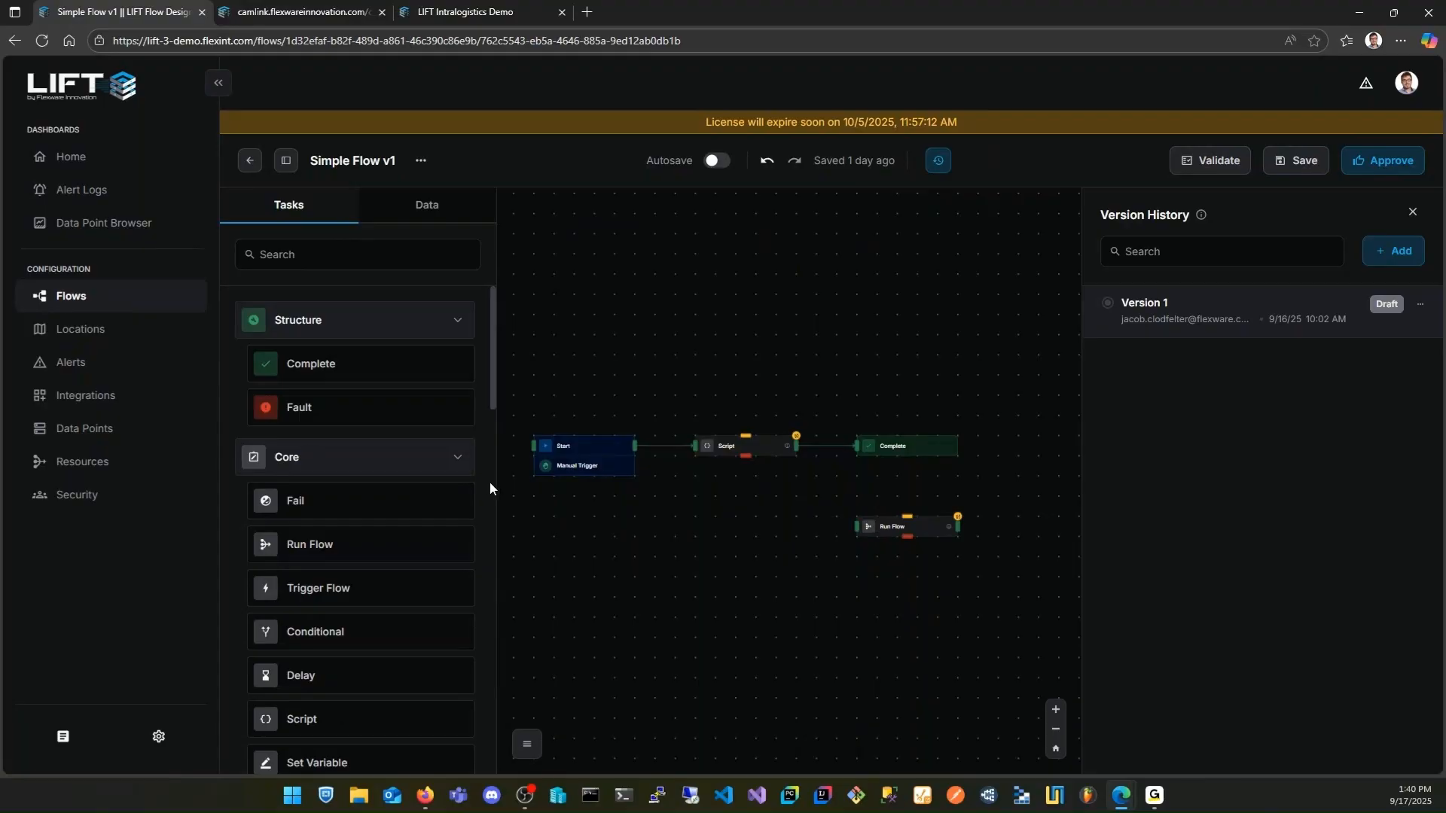
Add a second Script task below the existing Script and connect the Start task's output to it
scroll(490, 482, down, 1)
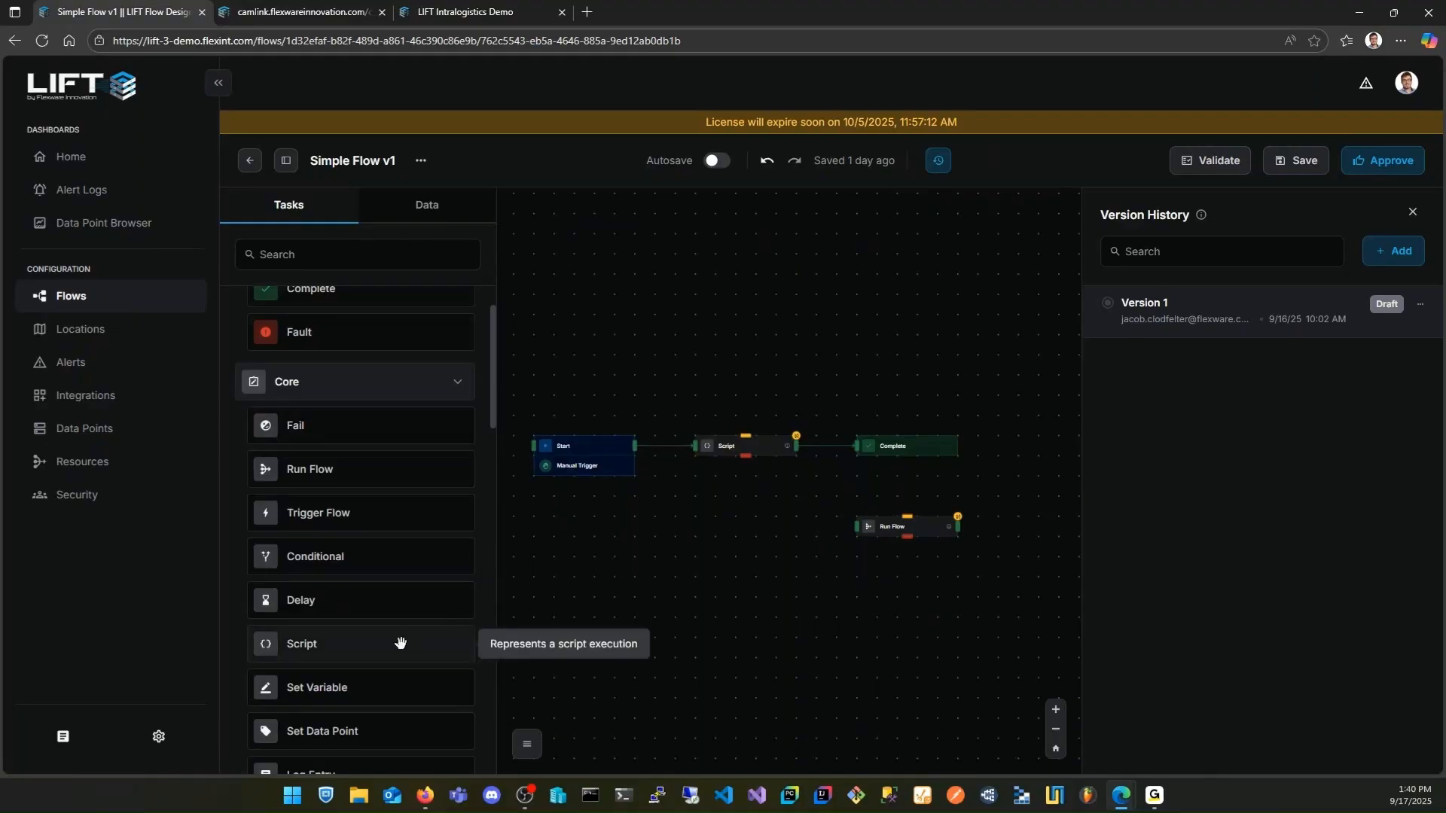
drag(385, 644, 693, 528)
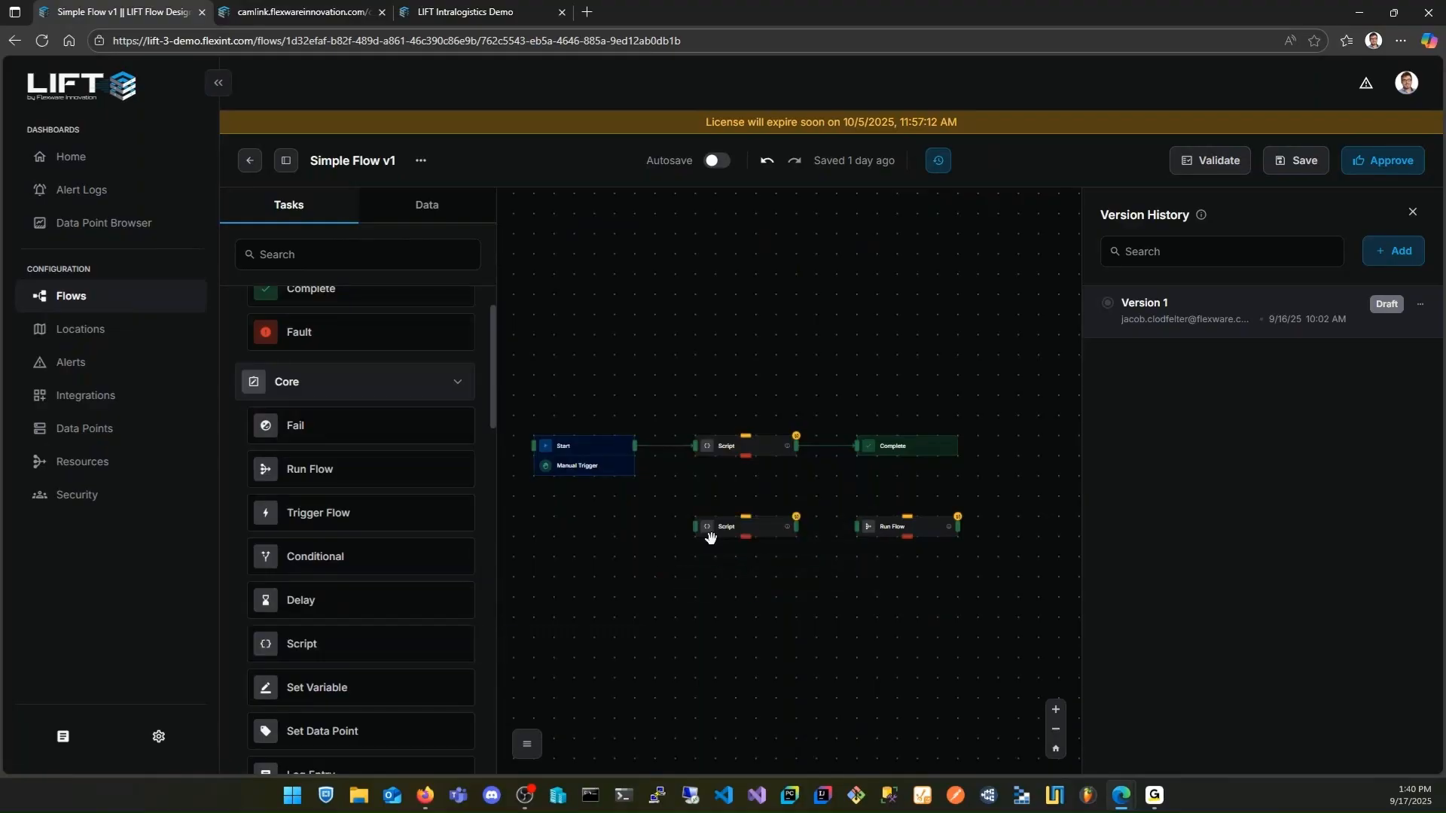
drag(635, 446, 695, 526)
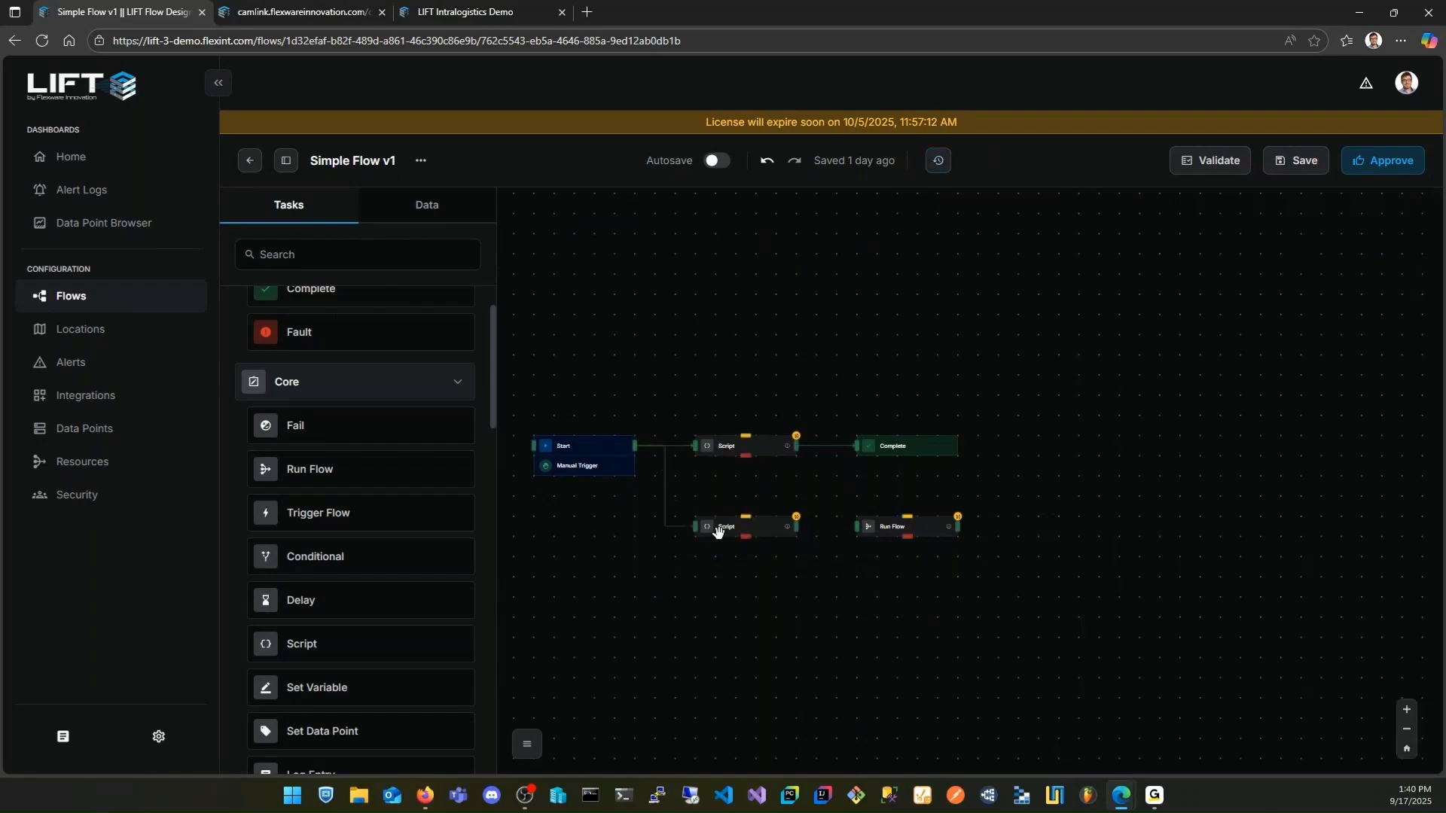
Open the new Script task's script in the Script Editor and examine its import snippets and available data categories
click(734, 527)
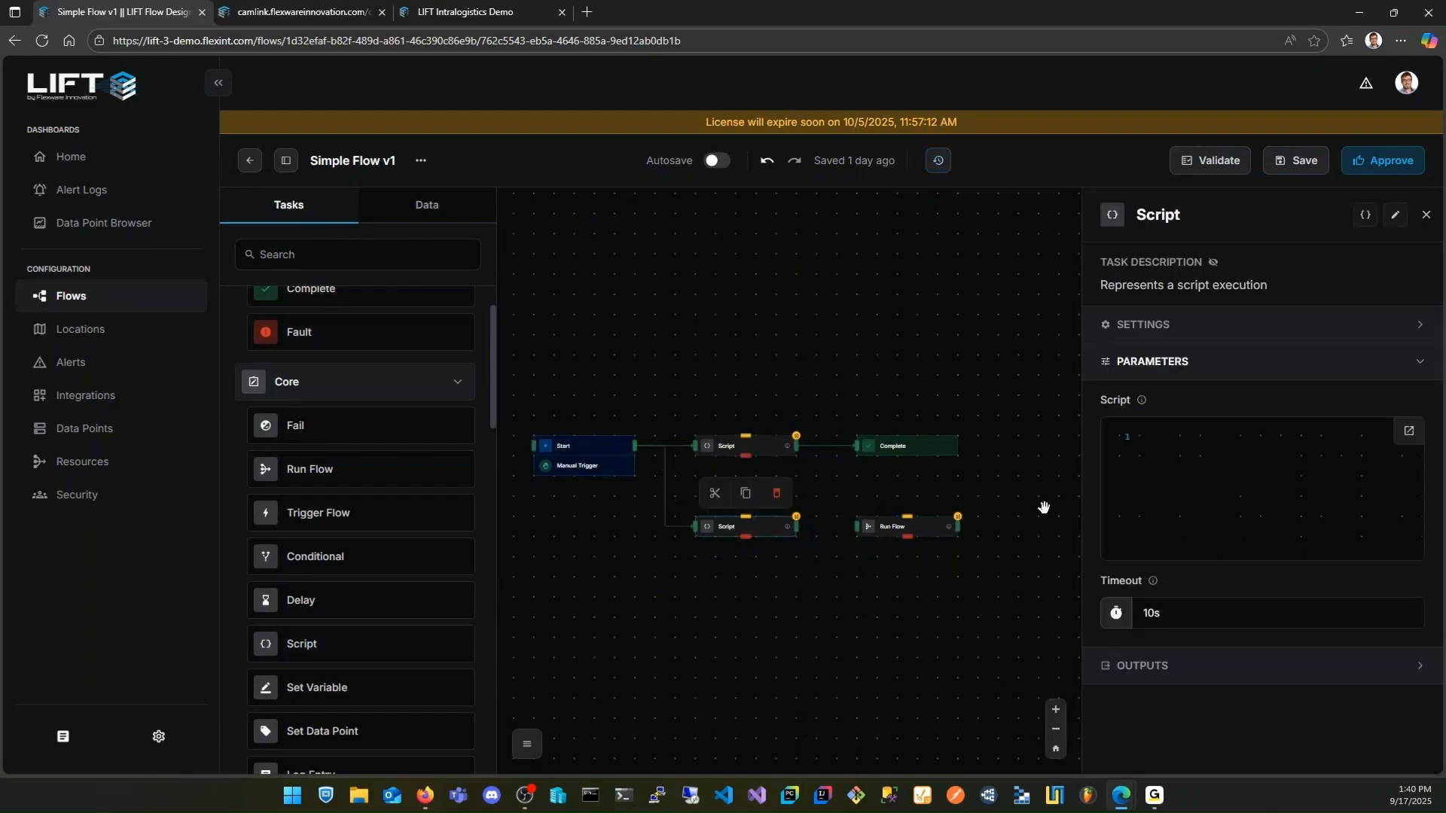
click(1408, 431)
click(478, 249)
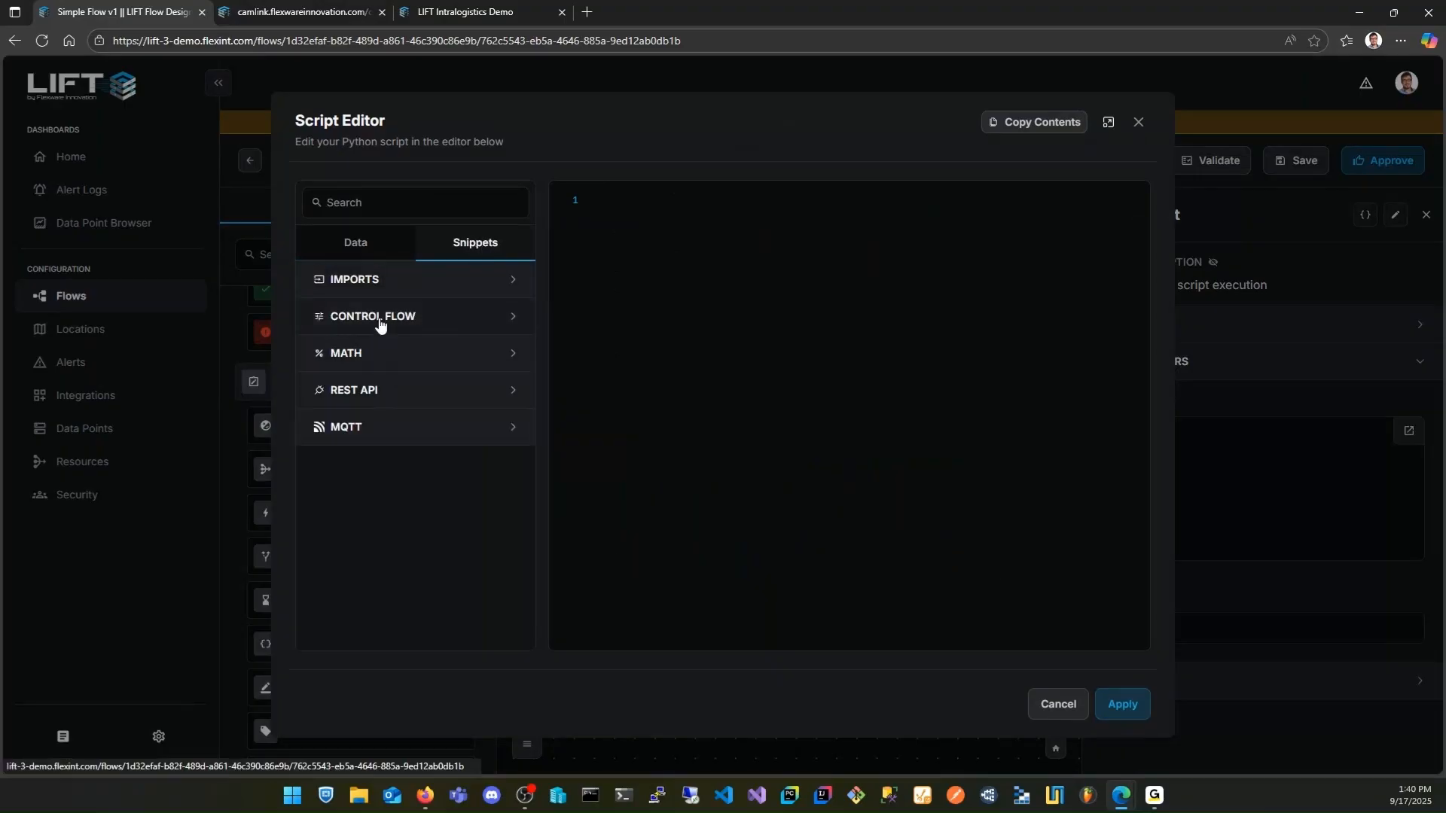
click(377, 281)
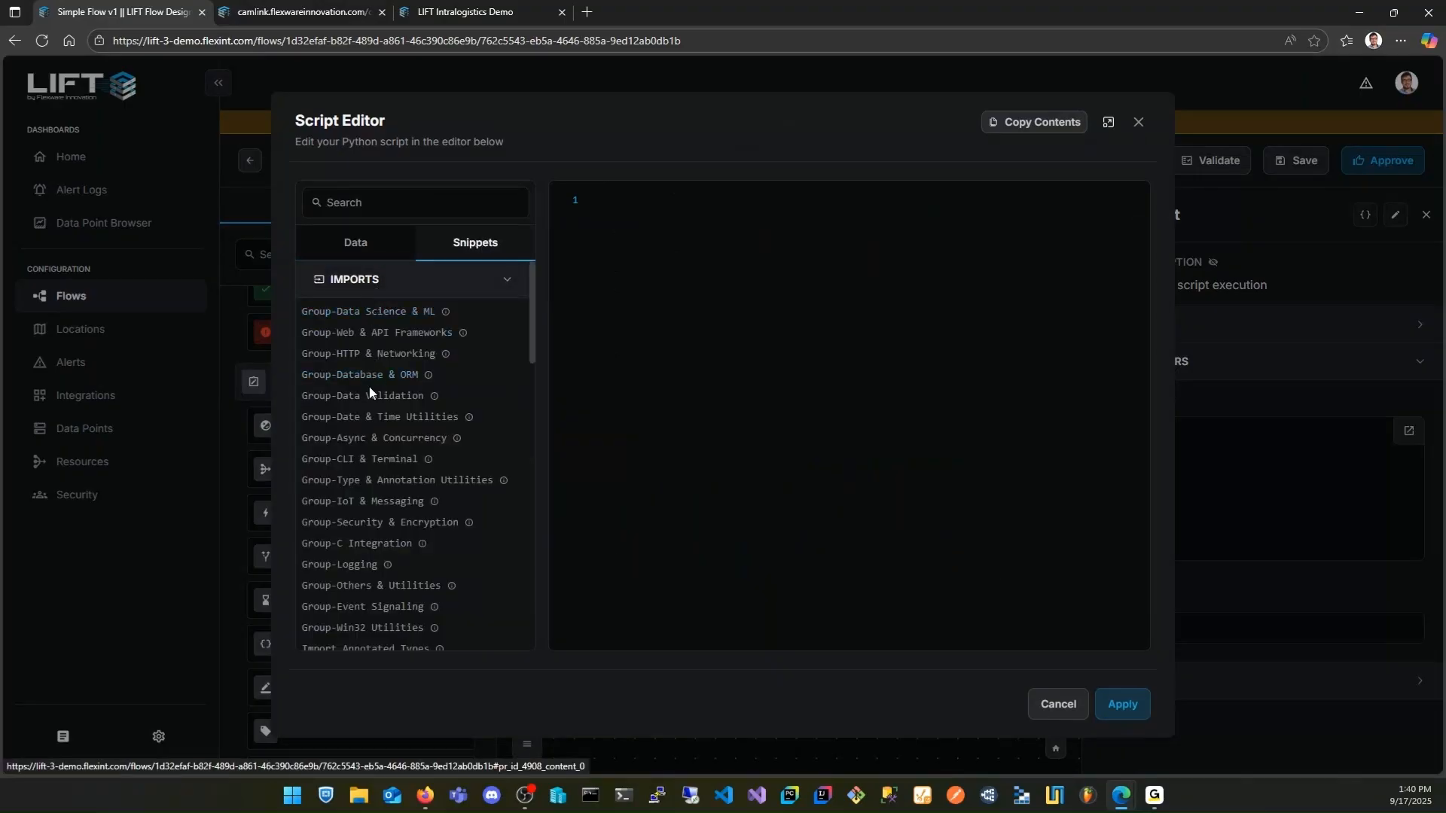
scroll(392, 399, down, 2)
scroll(392, 400, down, 10)
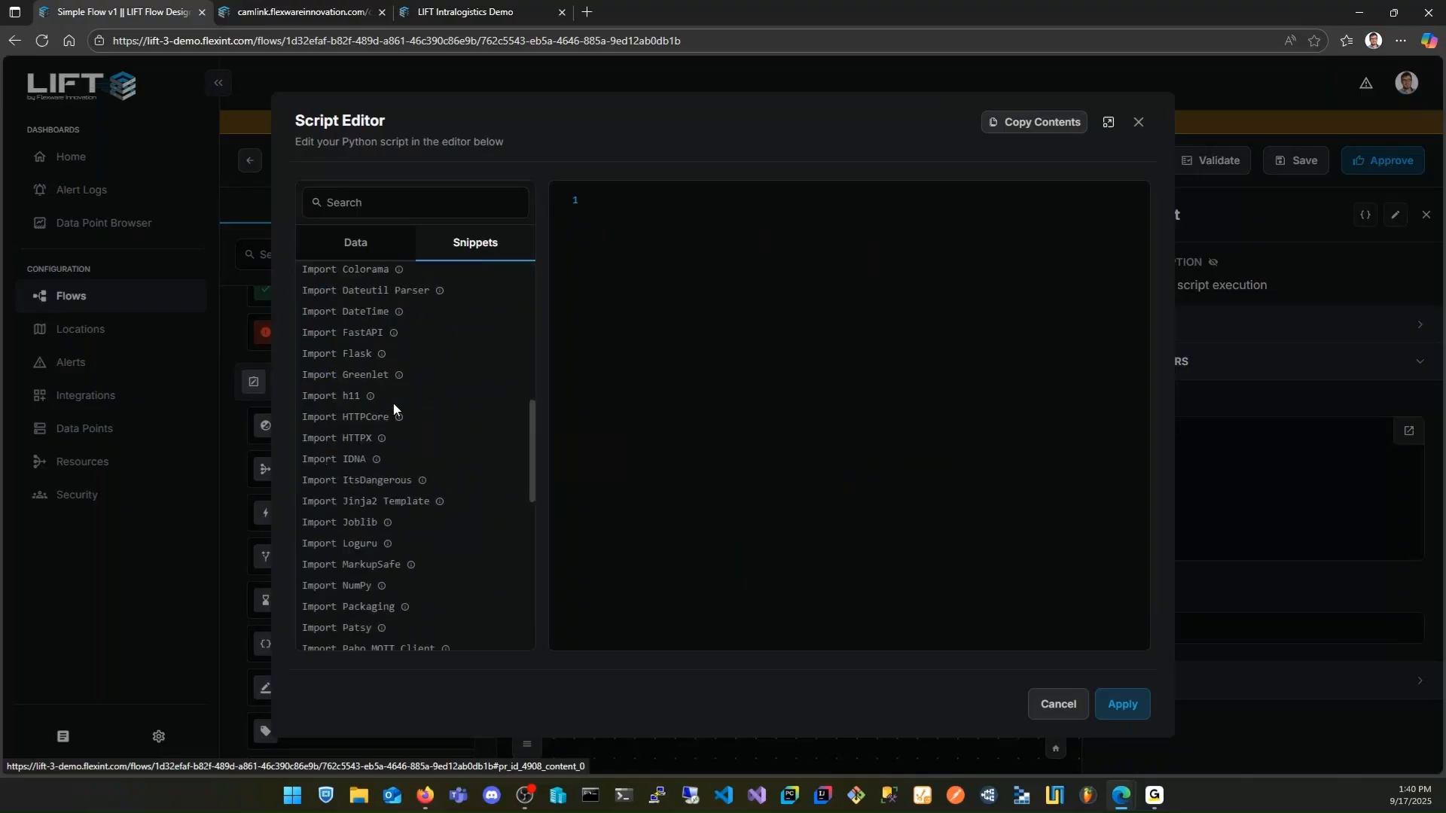
scroll(391, 399, up, 4)
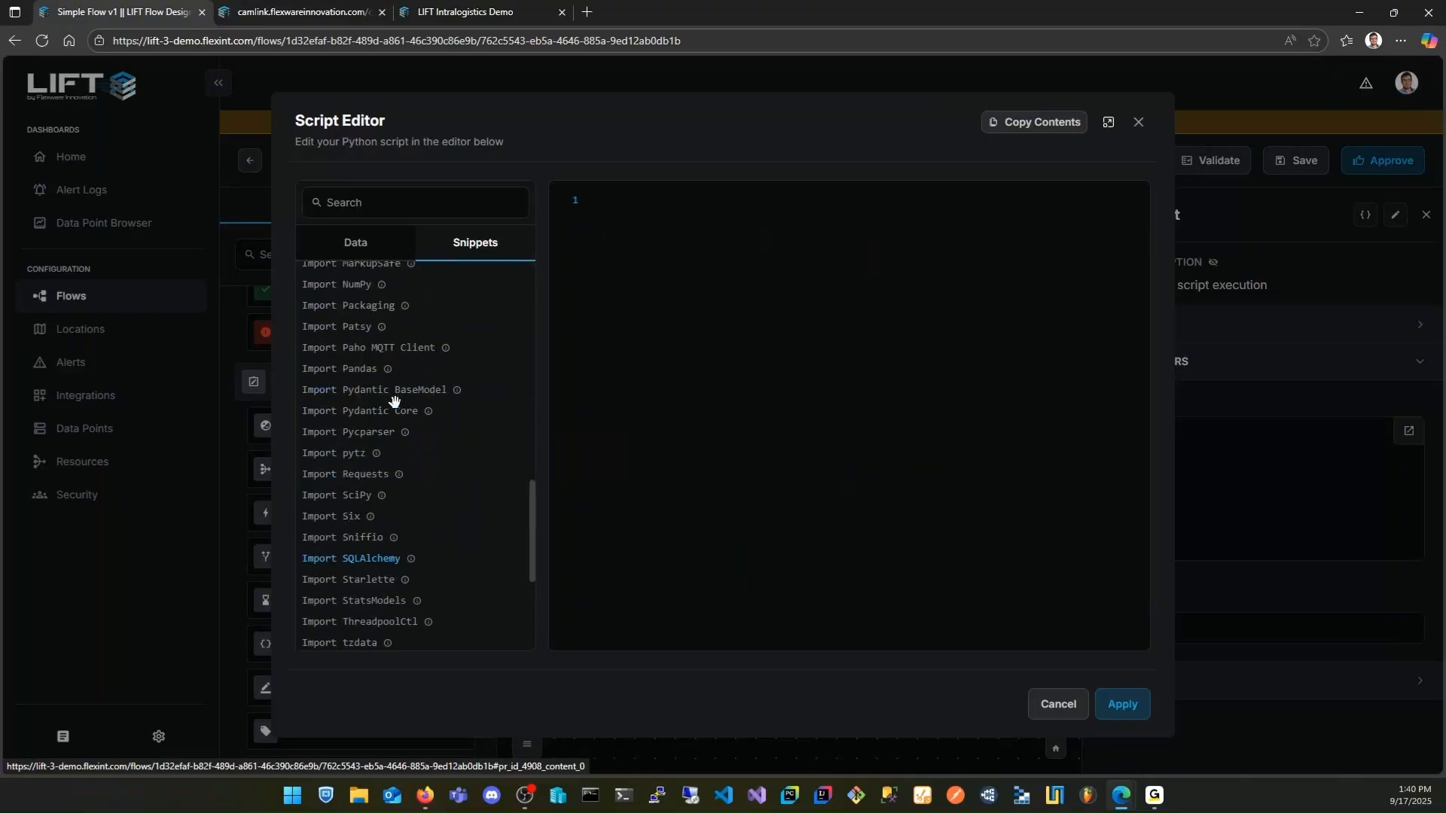
scroll(412, 411, up, 9)
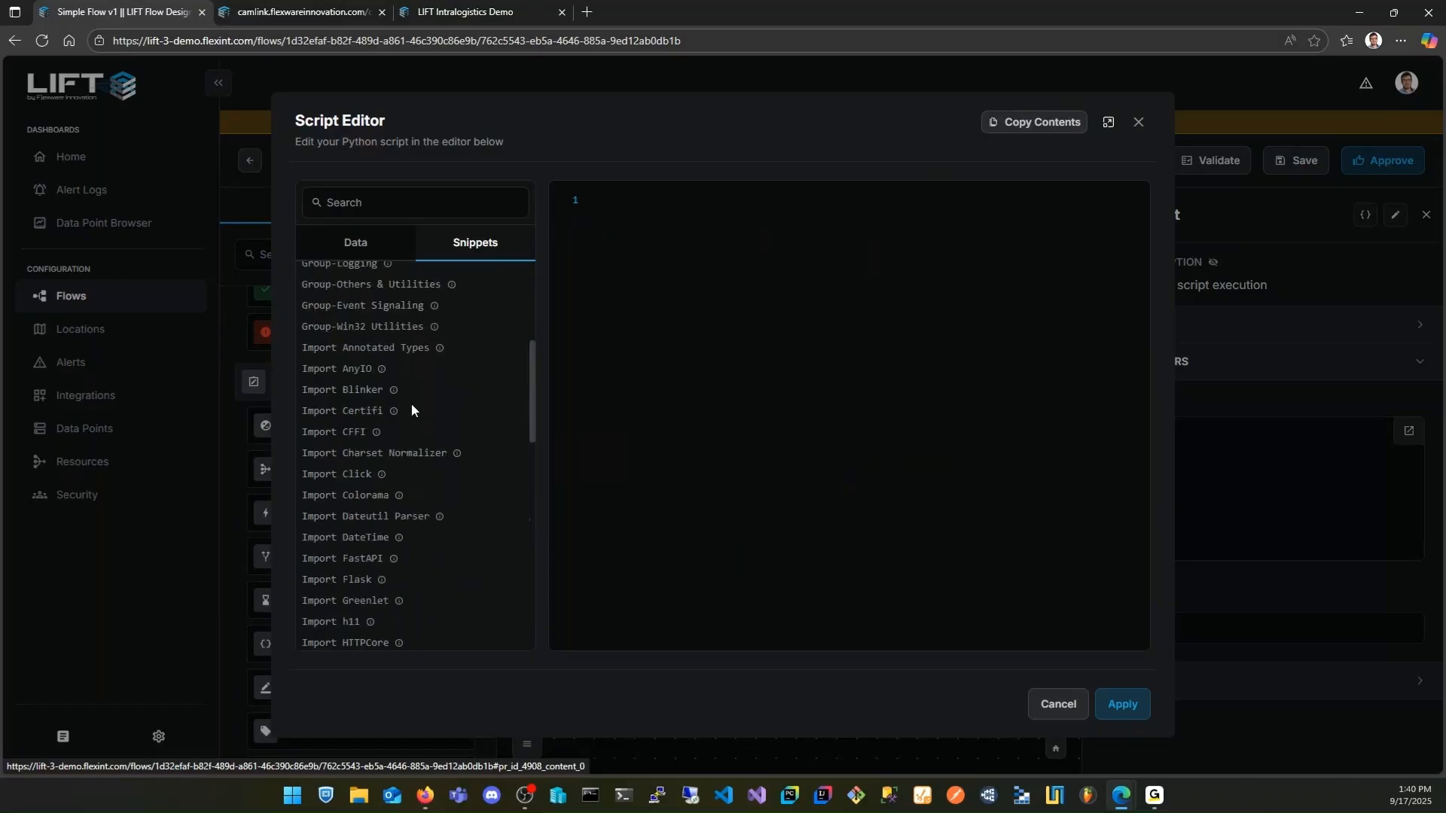
click(364, 247)
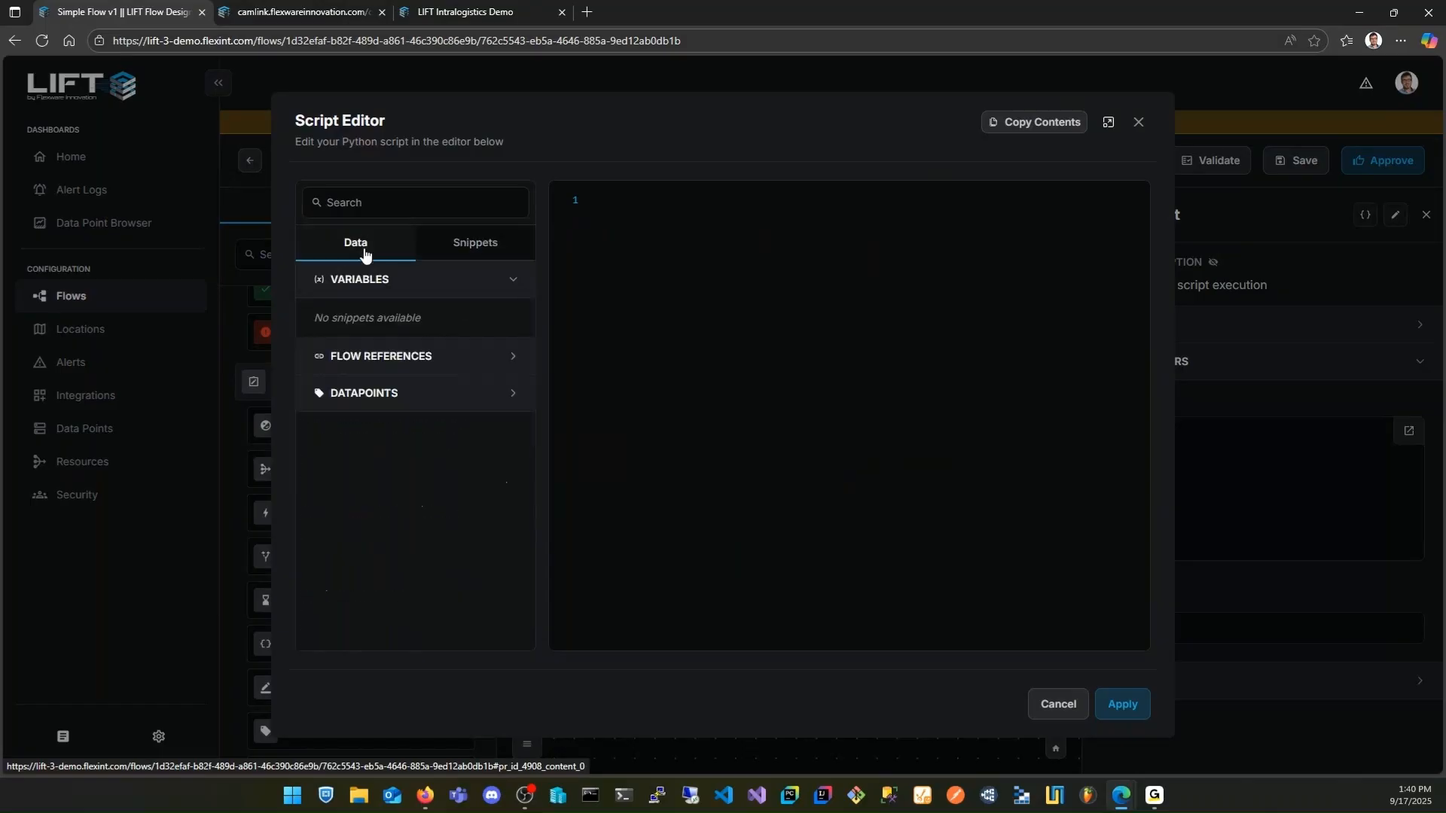
Close the Script Editor and the task's settings, and connect the second Script task's output to the Run Flow task
click(1138, 122)
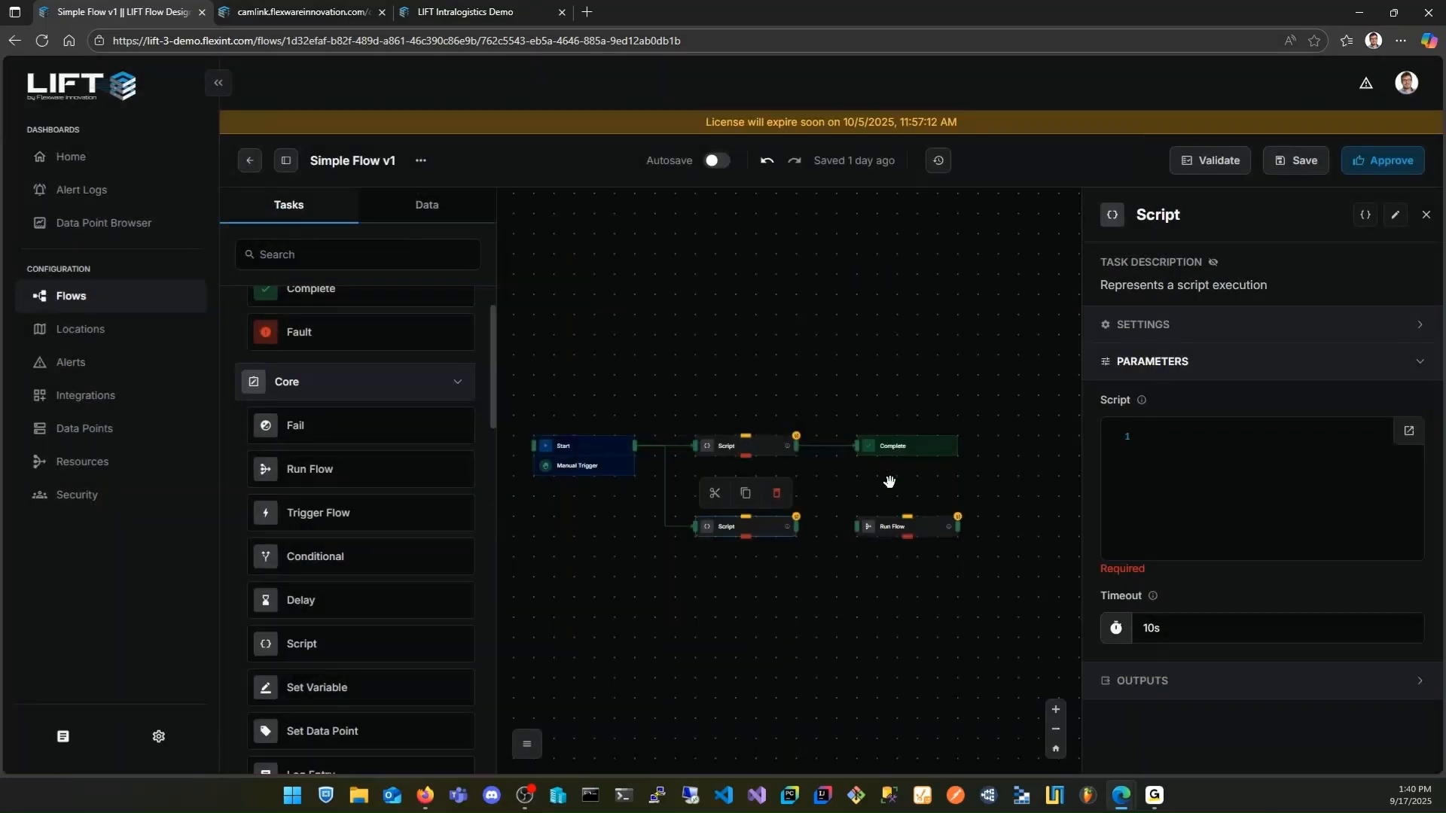
click(1426, 214)
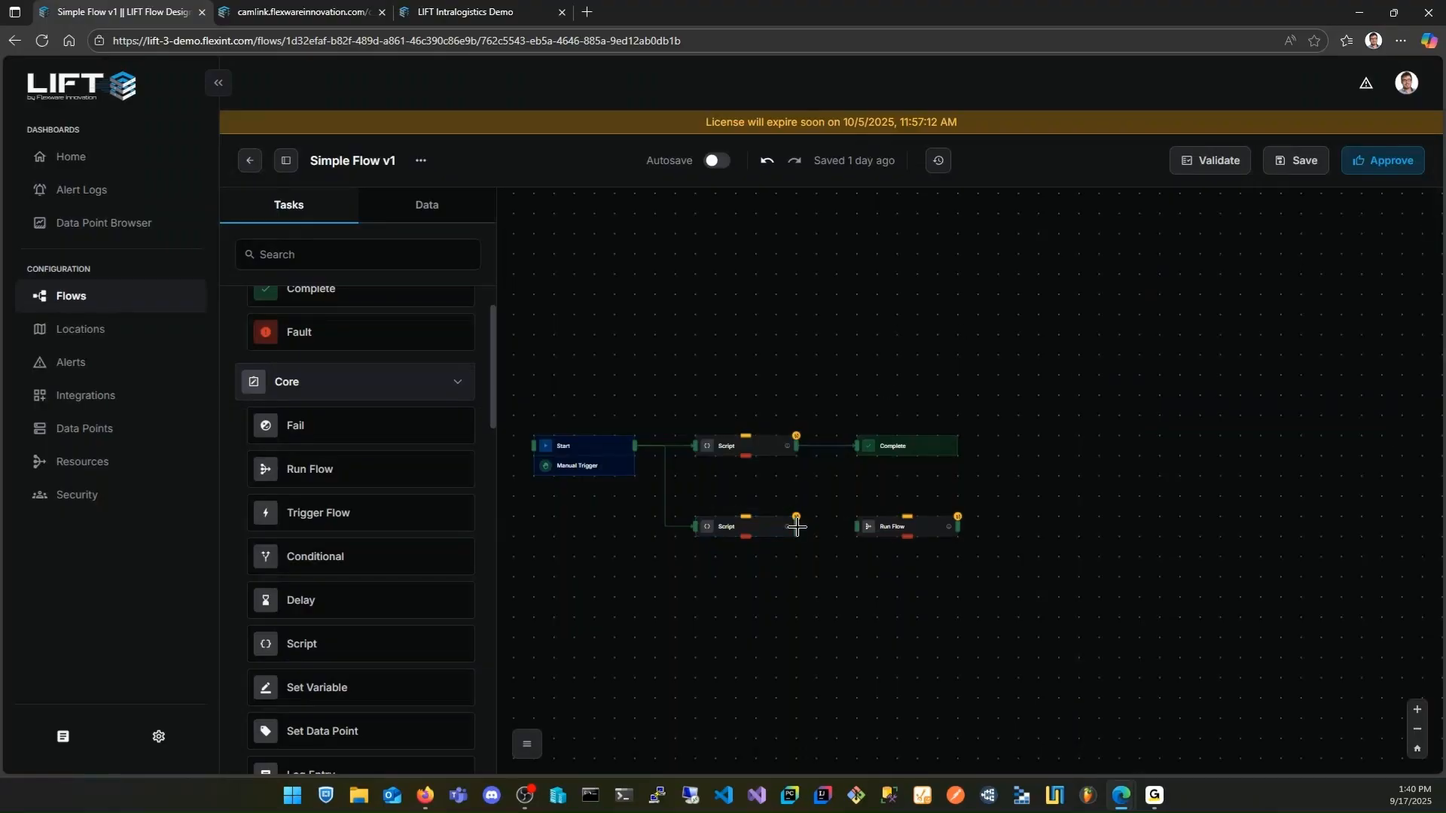
drag(796, 527, 857, 526)
Open the security configuration and examine the Administrator role's permissions across all categories
click(106, 497)
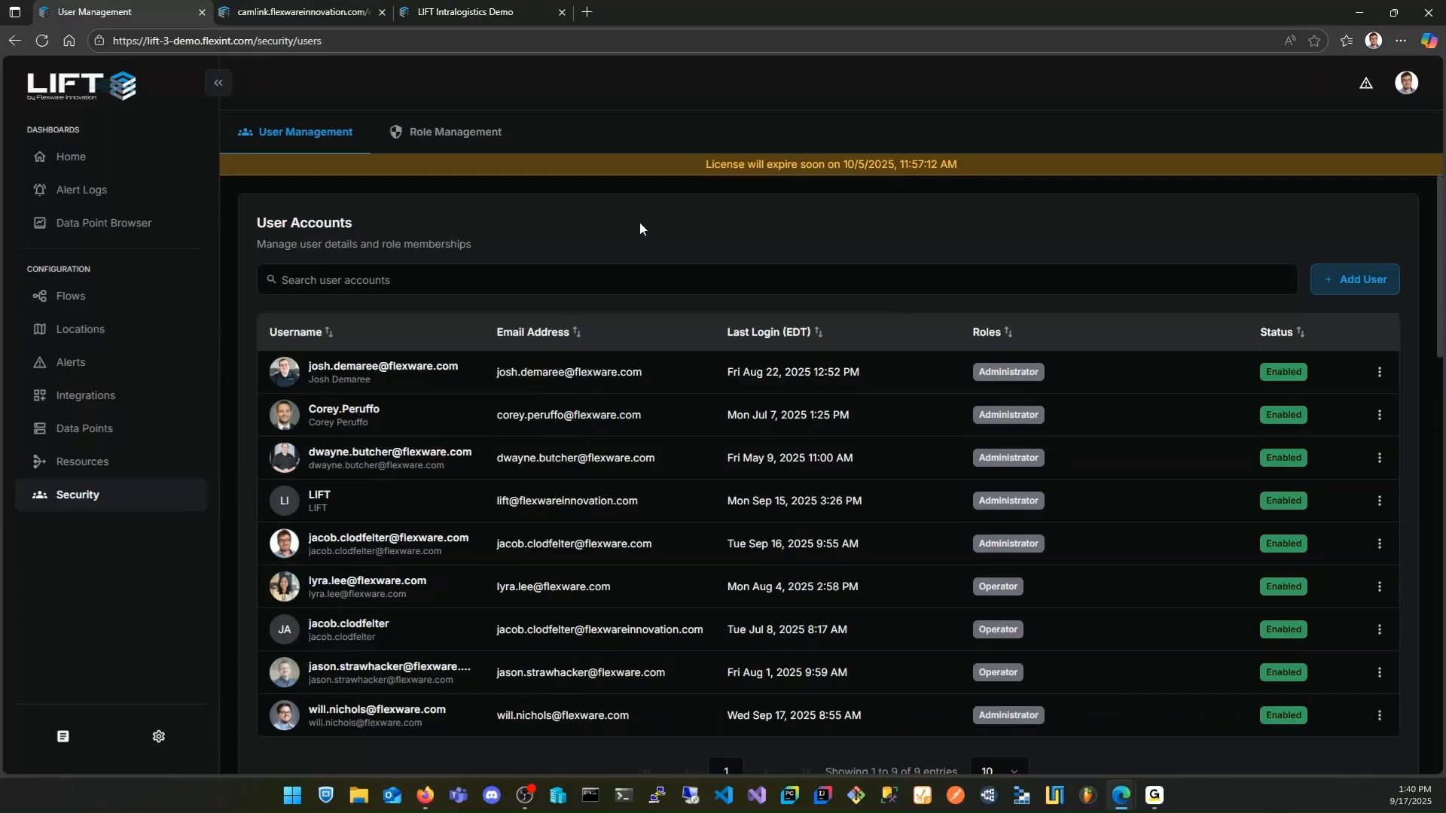
click(447, 136)
click(399, 362)
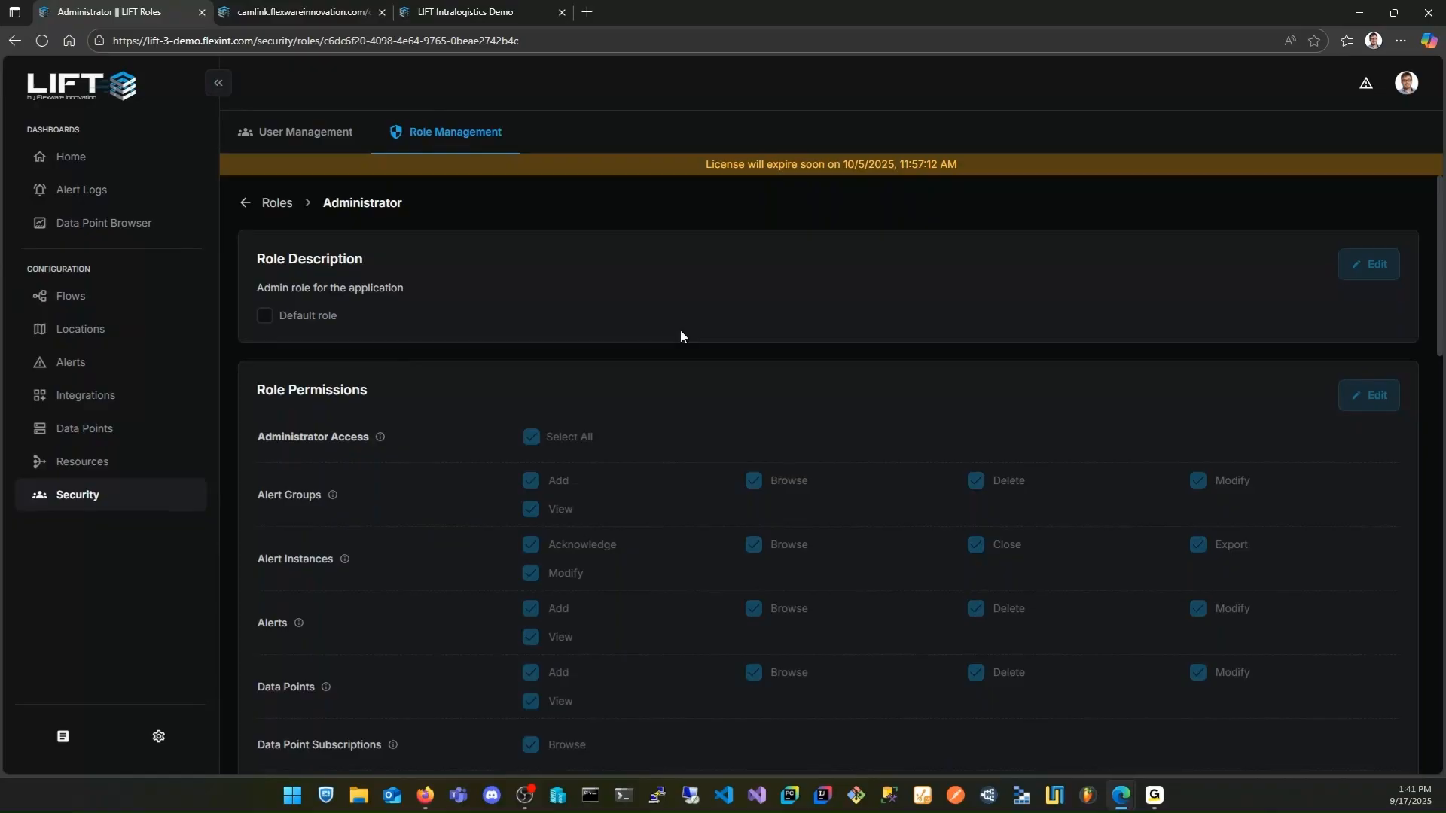
scroll(683, 334, down, 5)
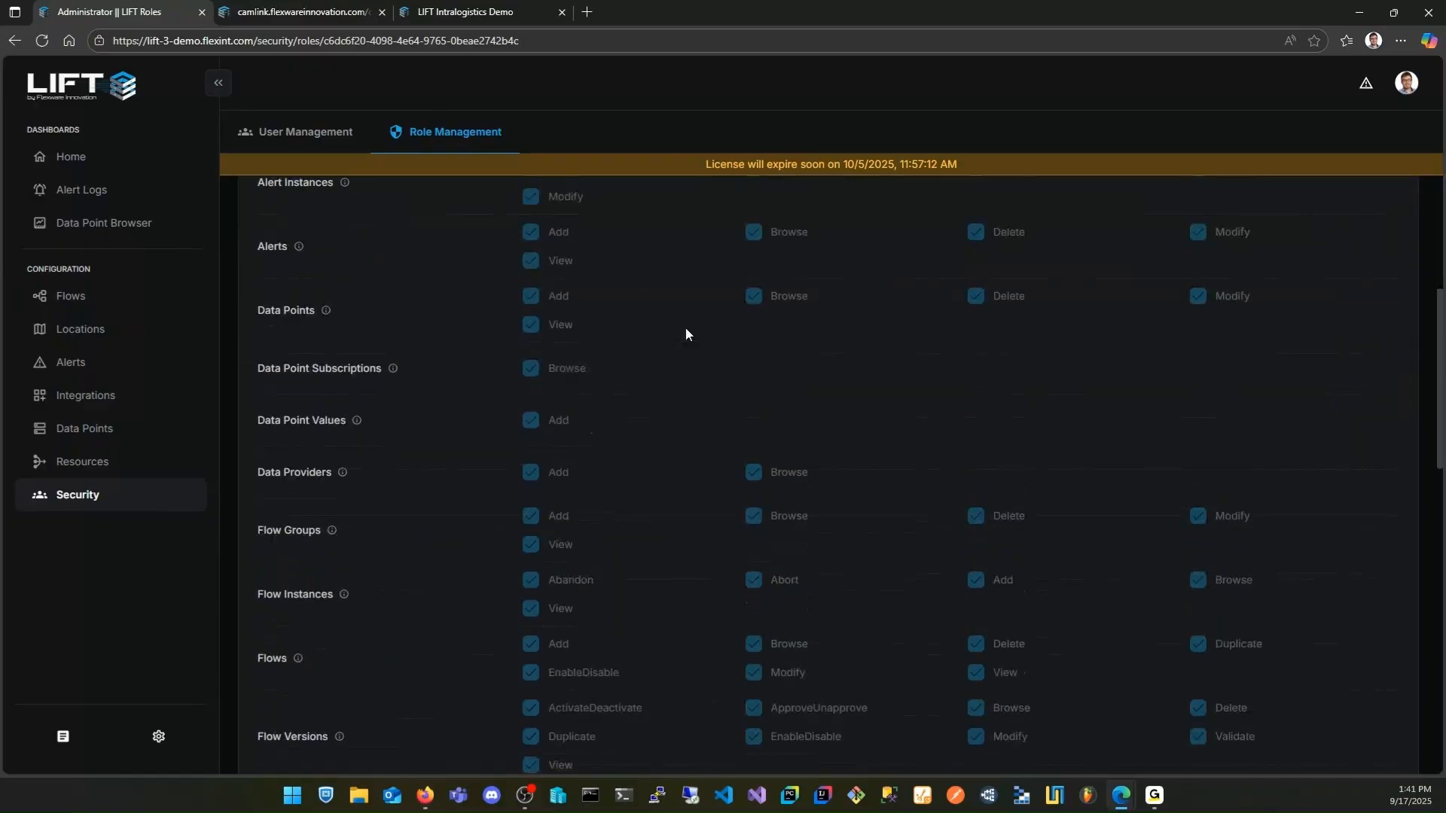
scroll(685, 329, down, 4)
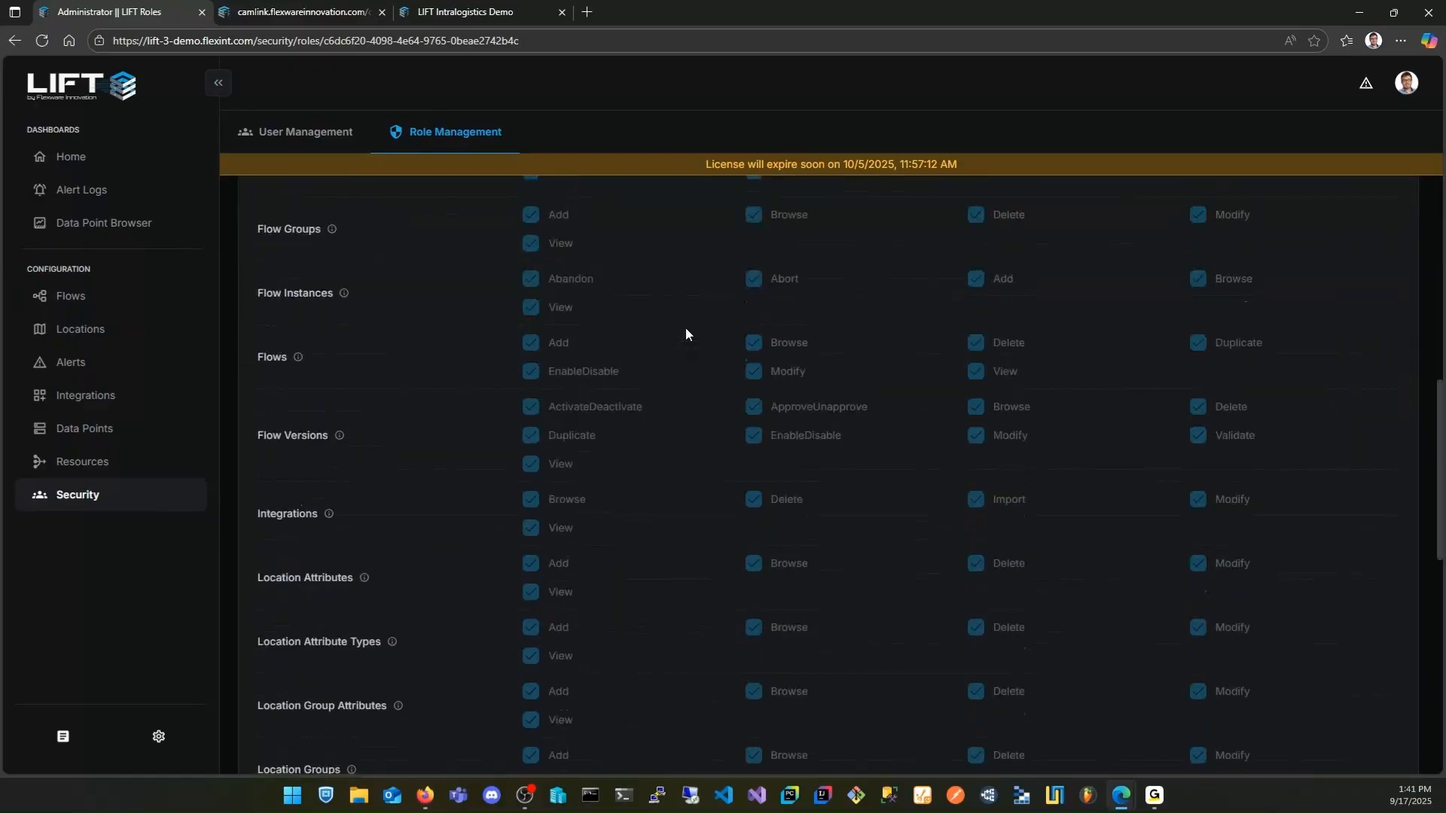
scroll(685, 334, down, 3)
scroll(693, 354, down, 2)
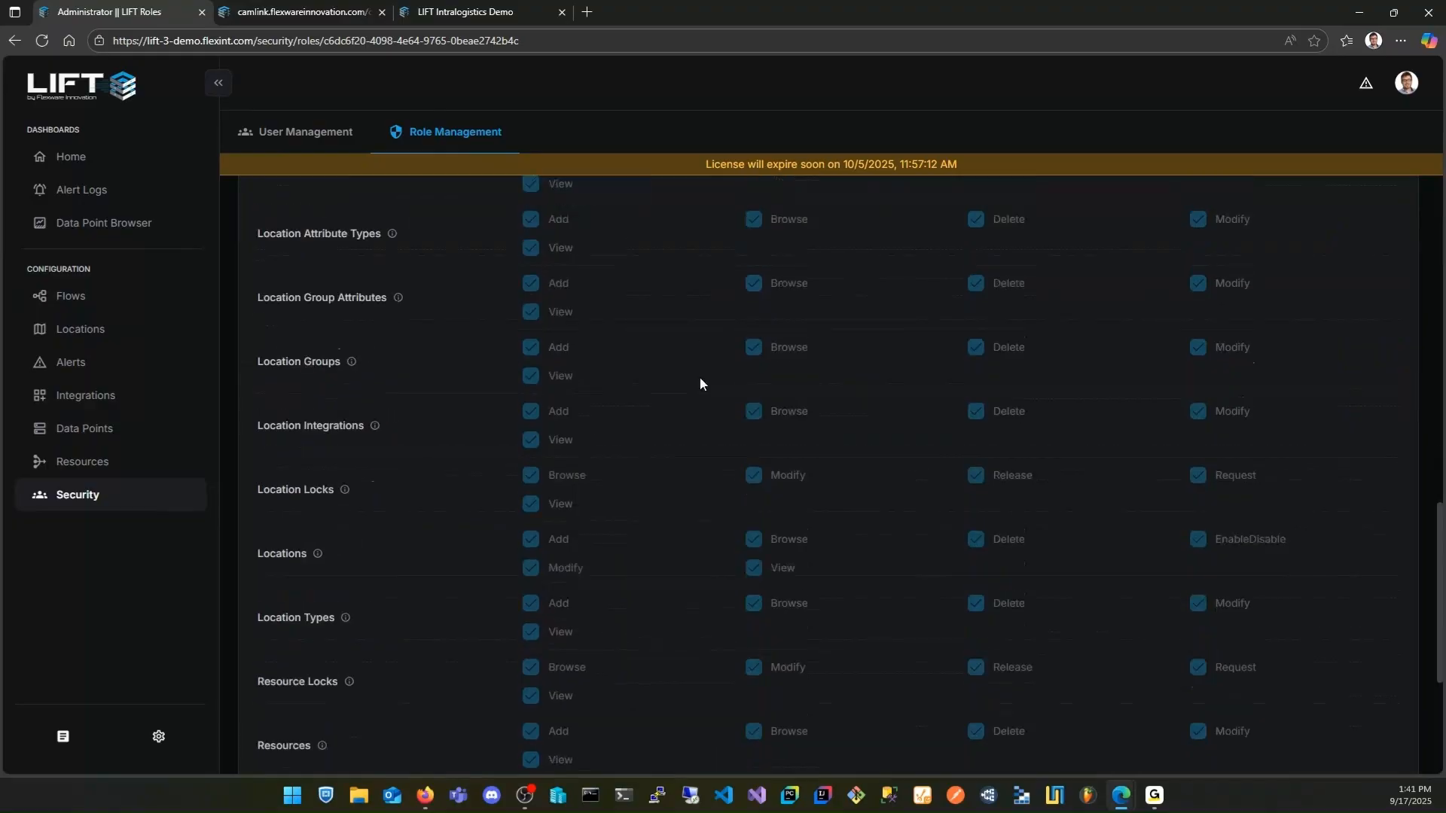
scroll(699, 381, up, 8)
scroll(699, 381, up, 7)
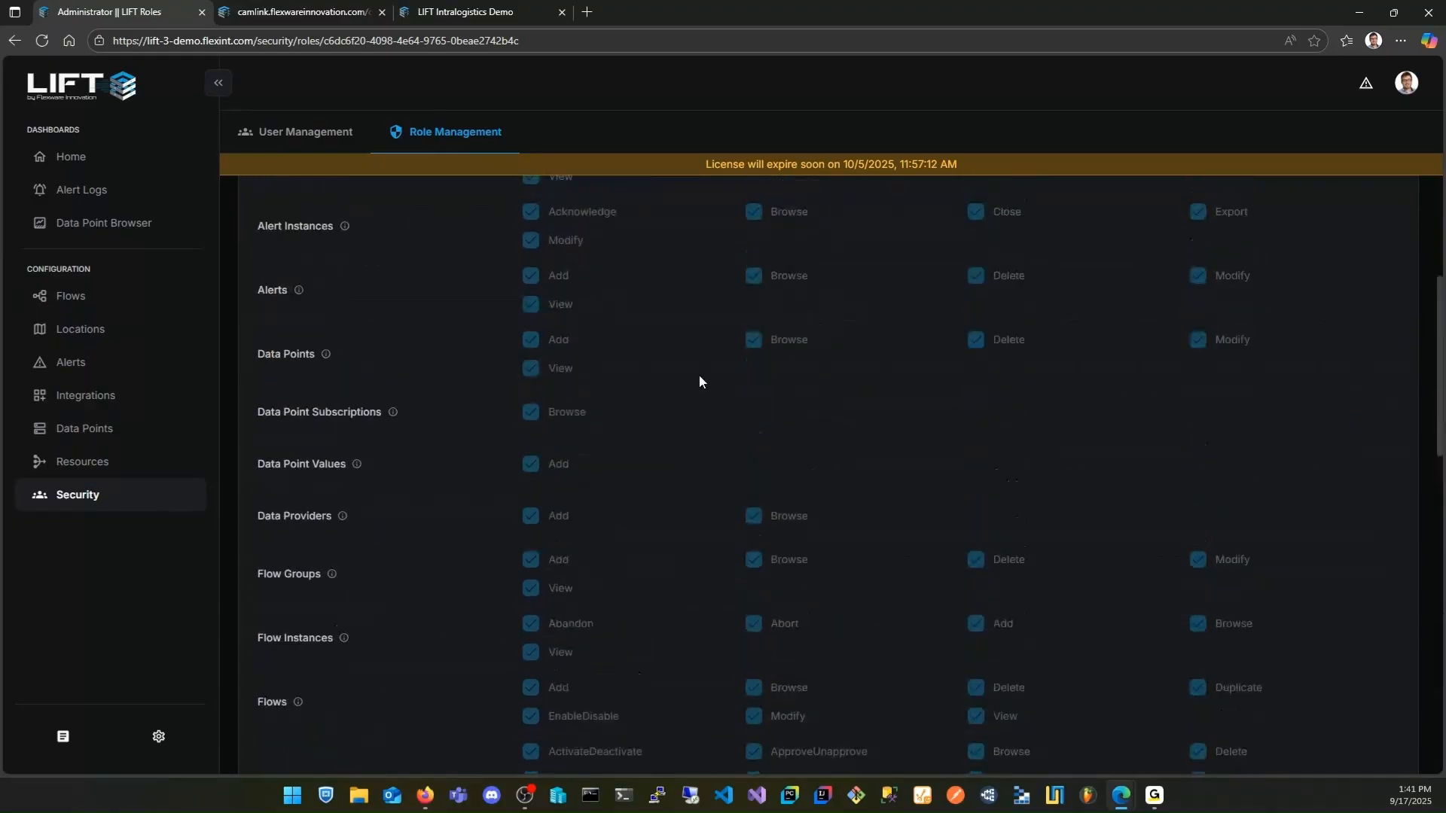
Return to the user accounts list in the security configuration and point out the site's web address
click(332, 136)
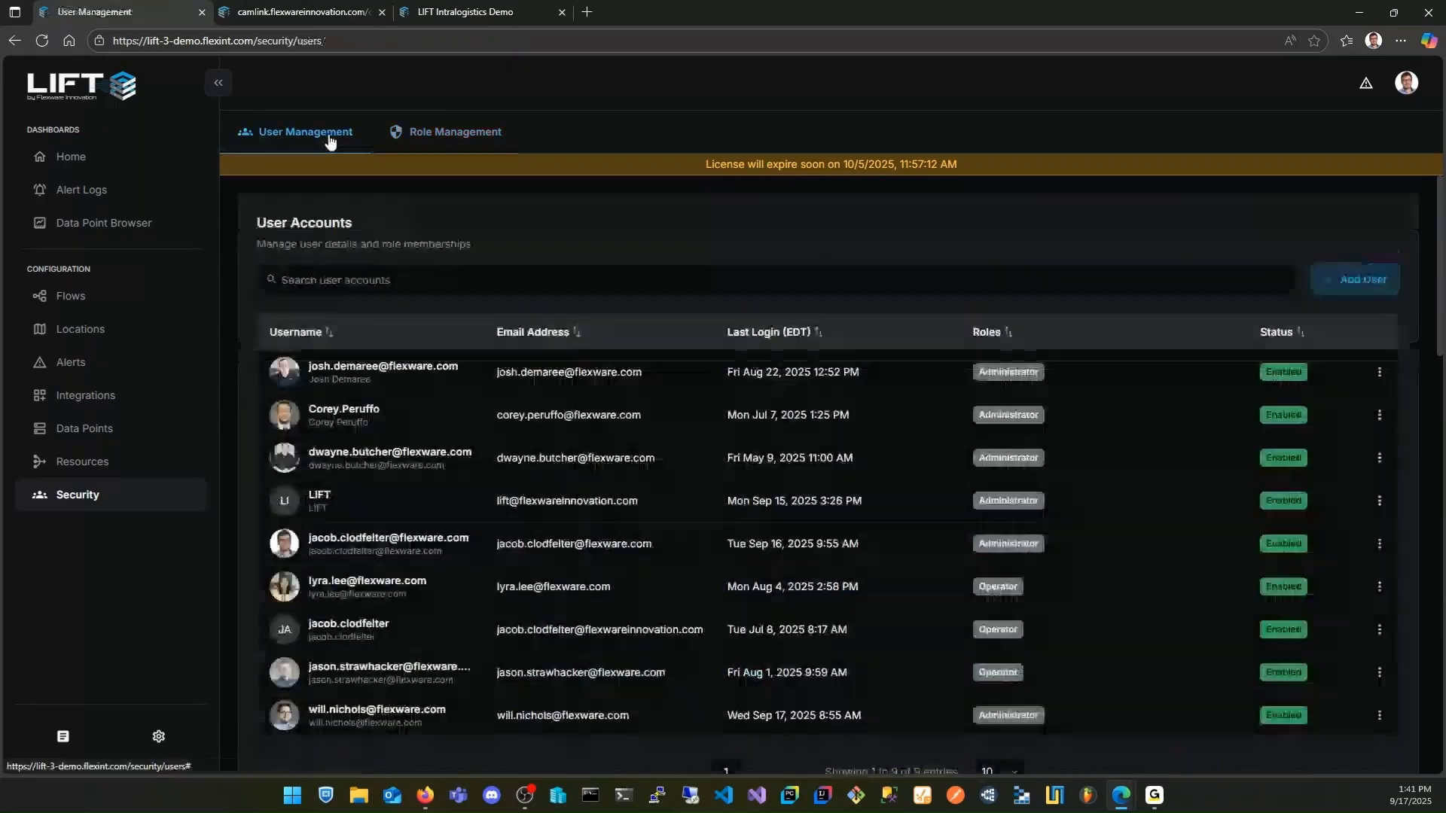
click(139, 40)
click(140, 40)
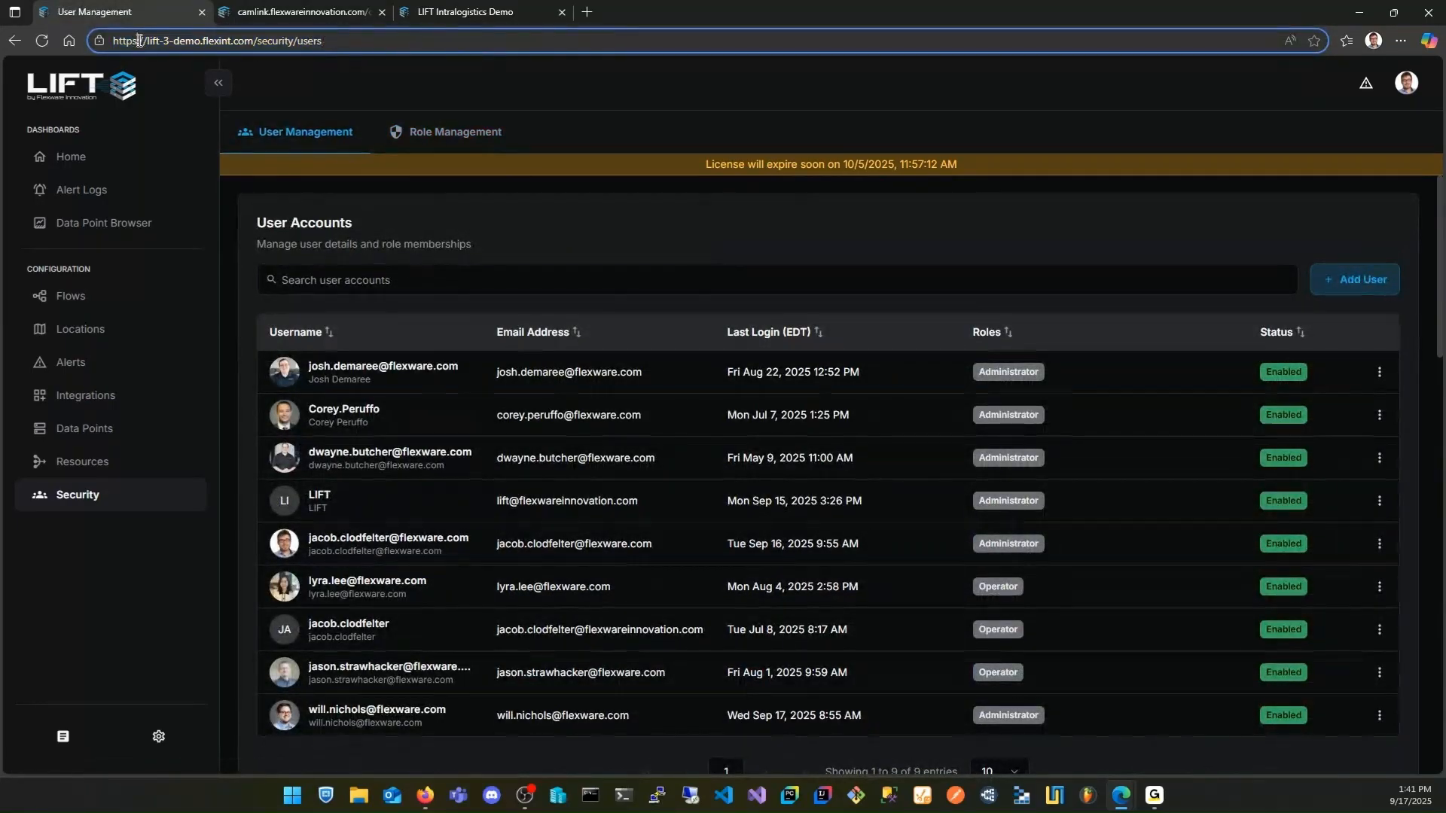
click(483, 209)
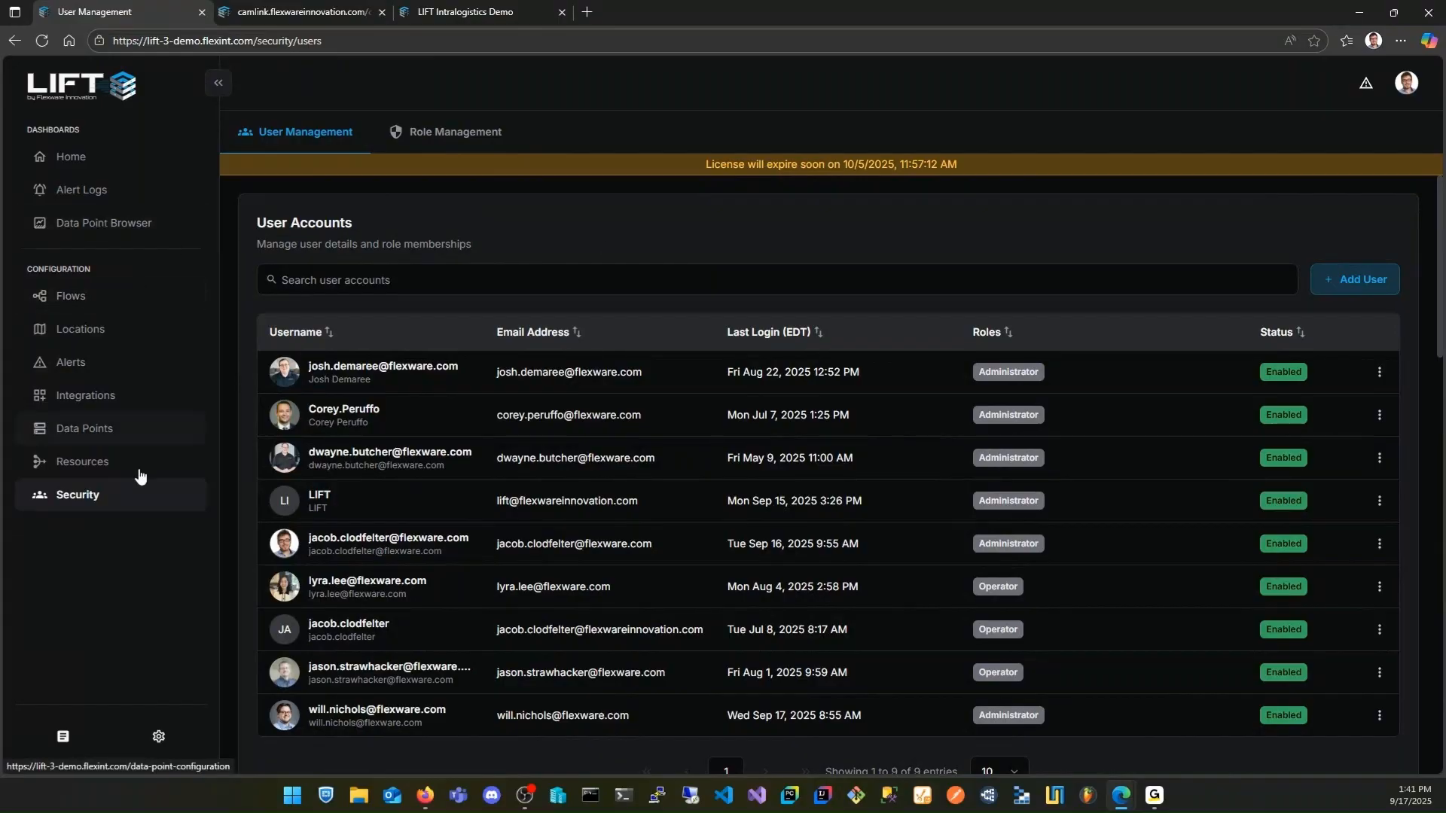
Open the LIFT documentation, view the topics under Learning LIFT, and close the documentation
click(63, 742)
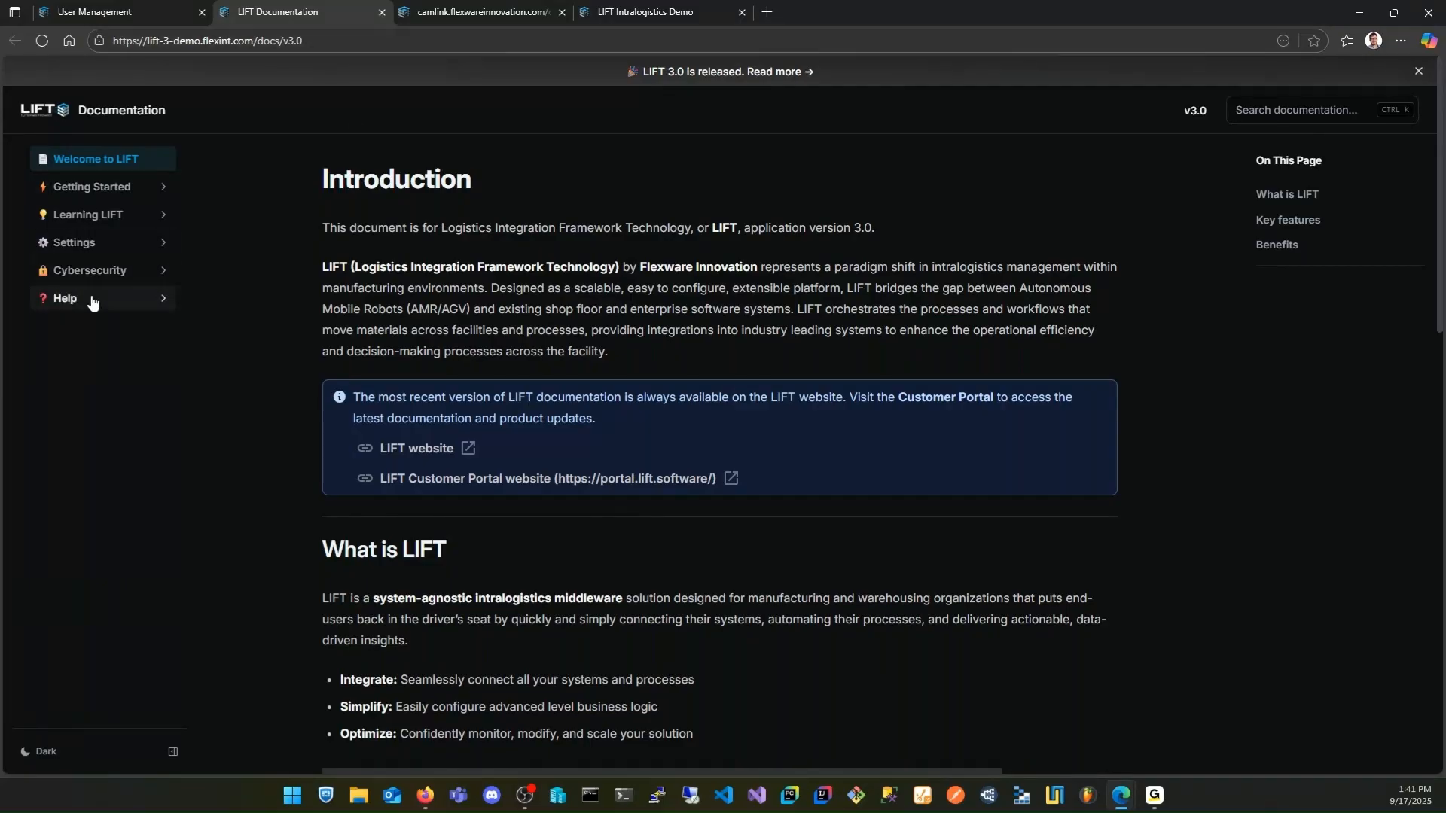
click(103, 216)
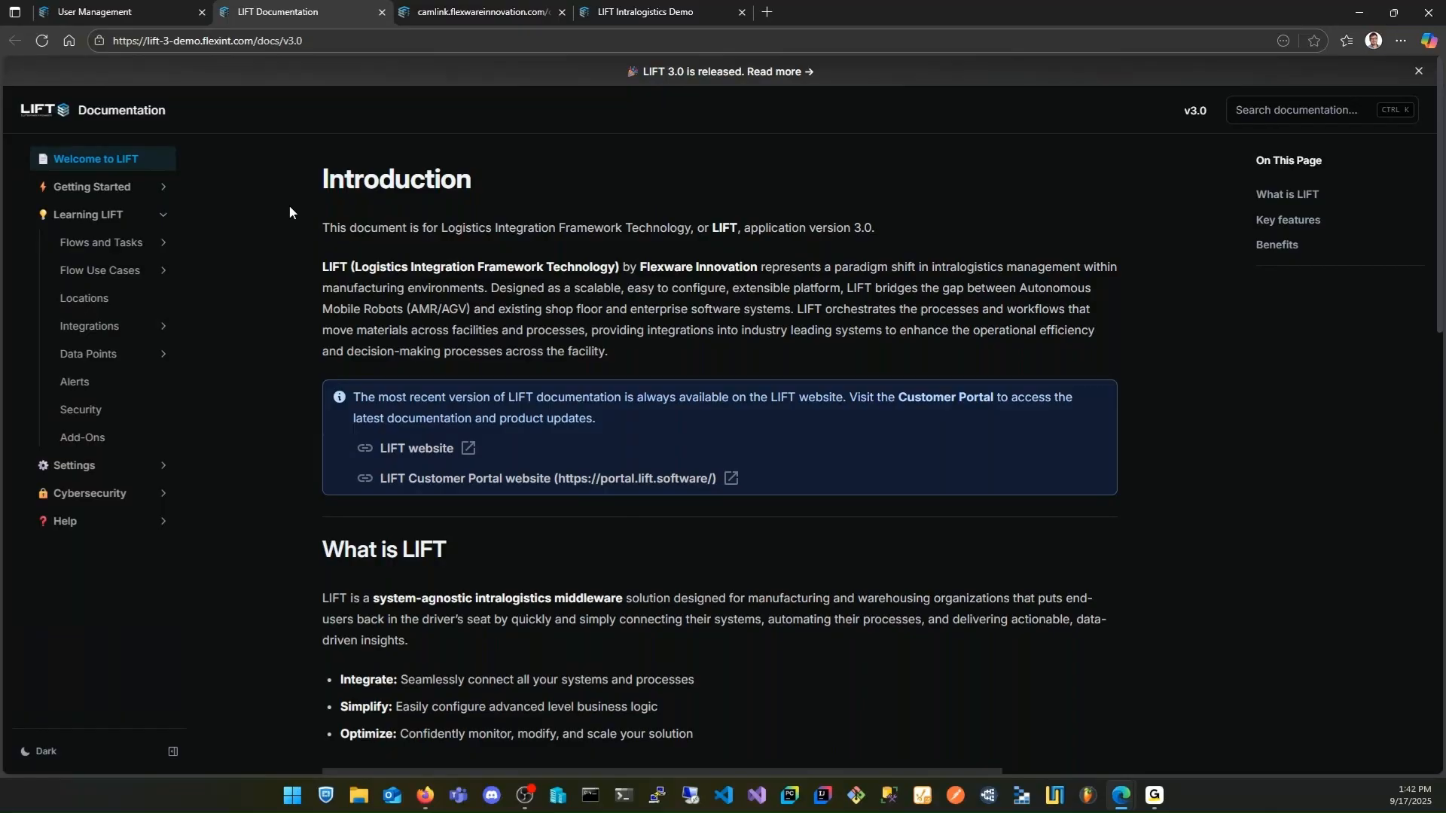
click(382, 12)
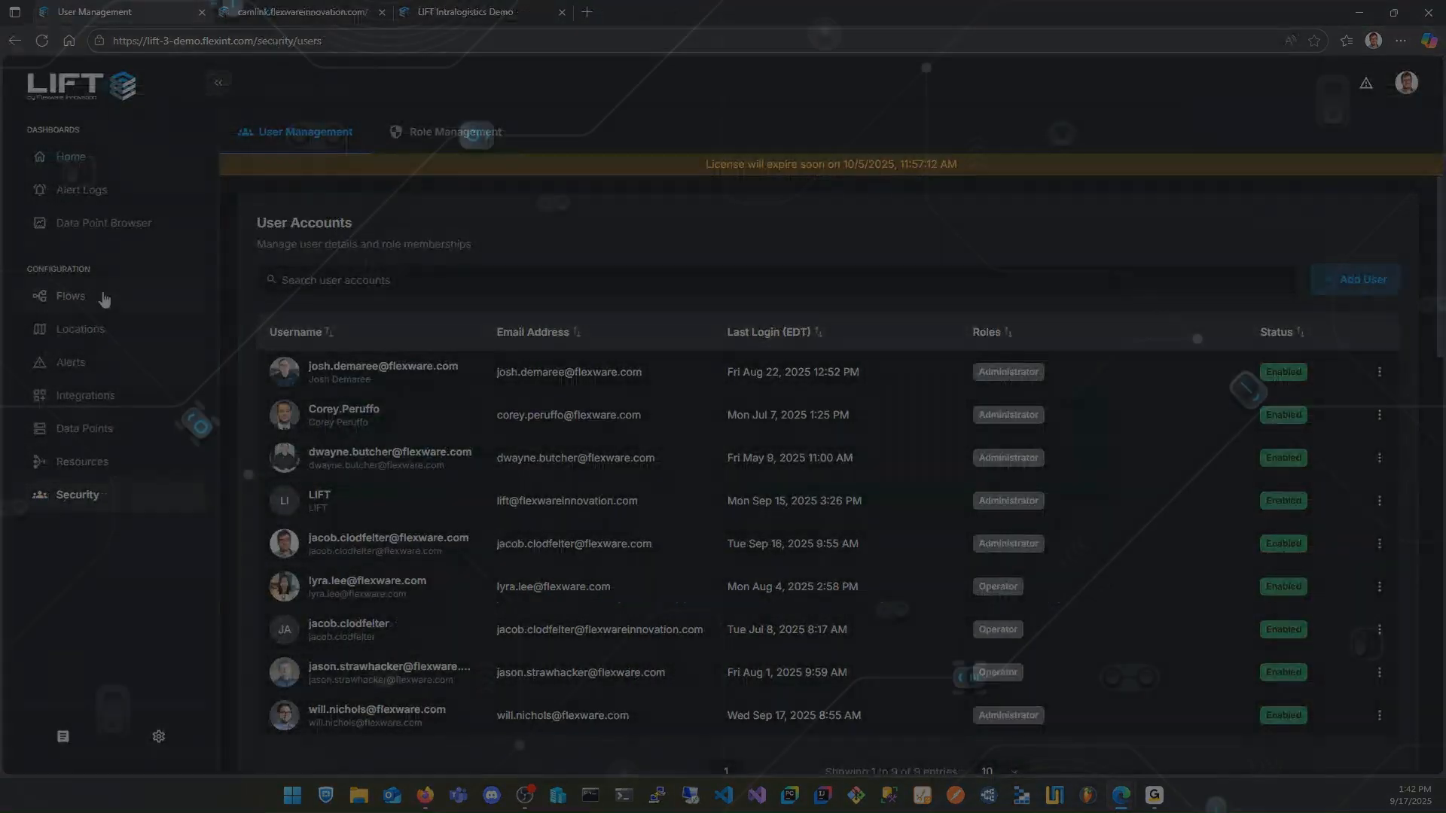